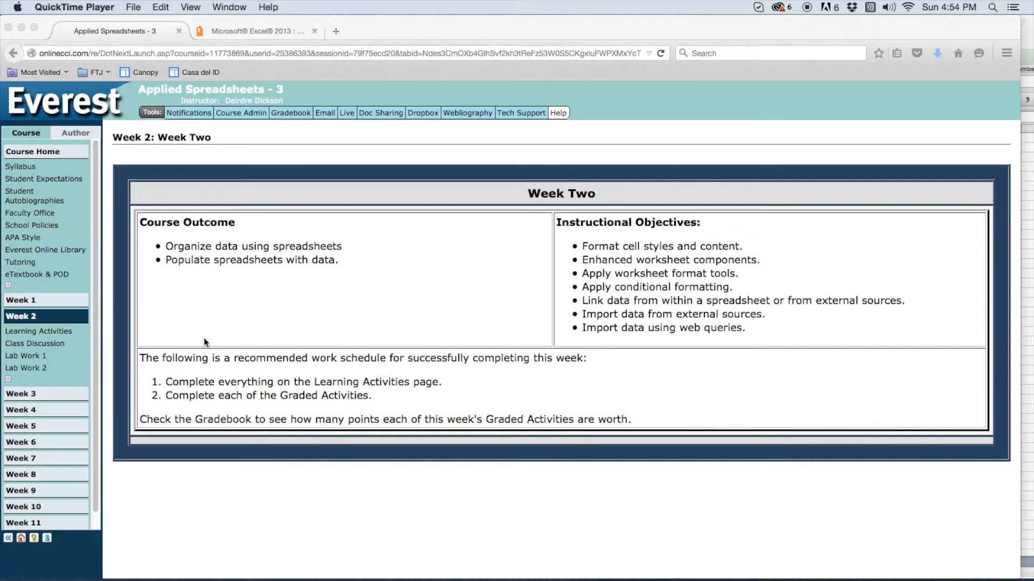
# Open the Week 2 Lab Work 1 page and review the assigned lab, textbook pages and steps
pyautogui.click(16, 362)
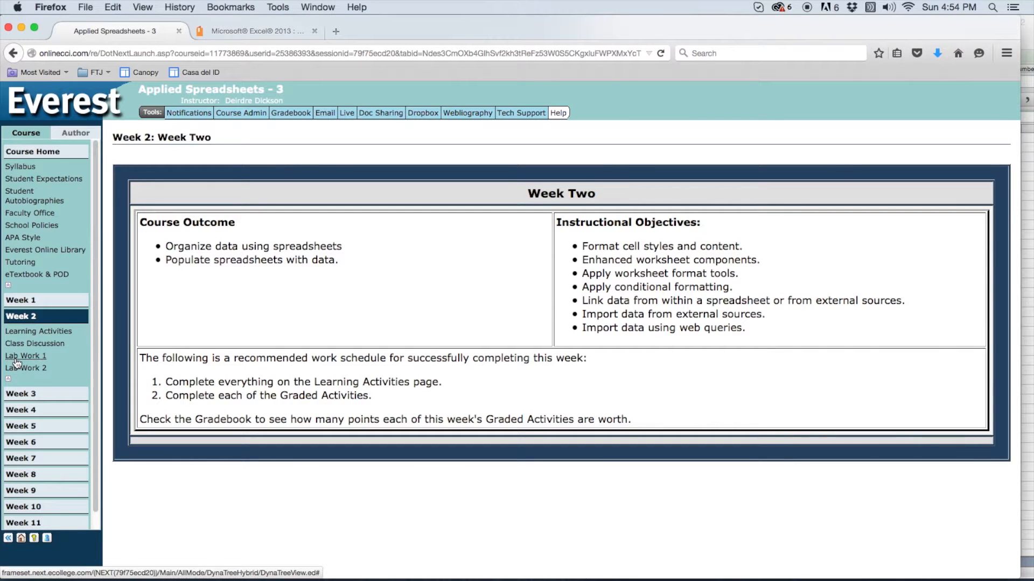
pyautogui.click(16, 358)
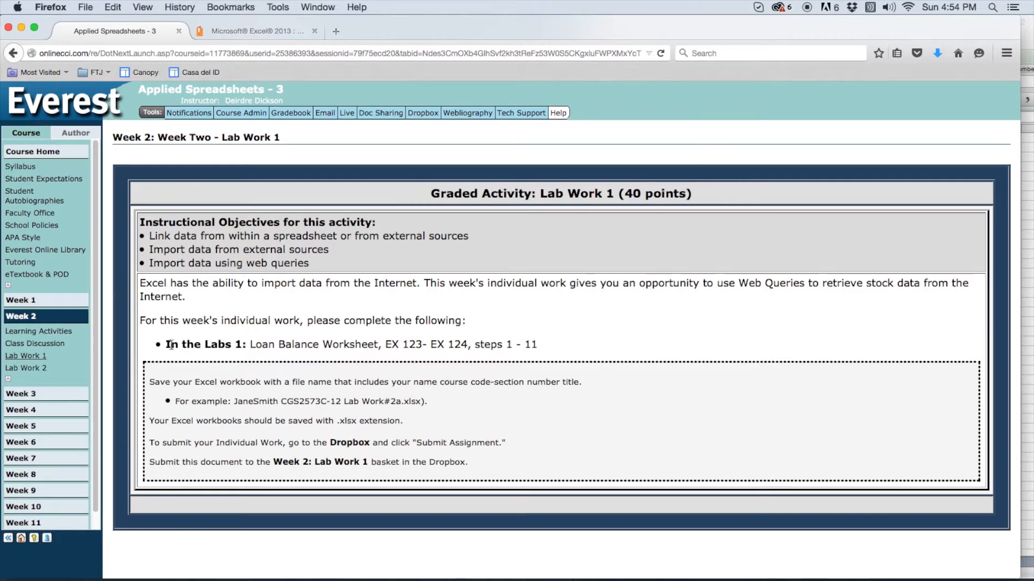
pyautogui.moveTo(165, 345); pyautogui.dragTo(241, 343)
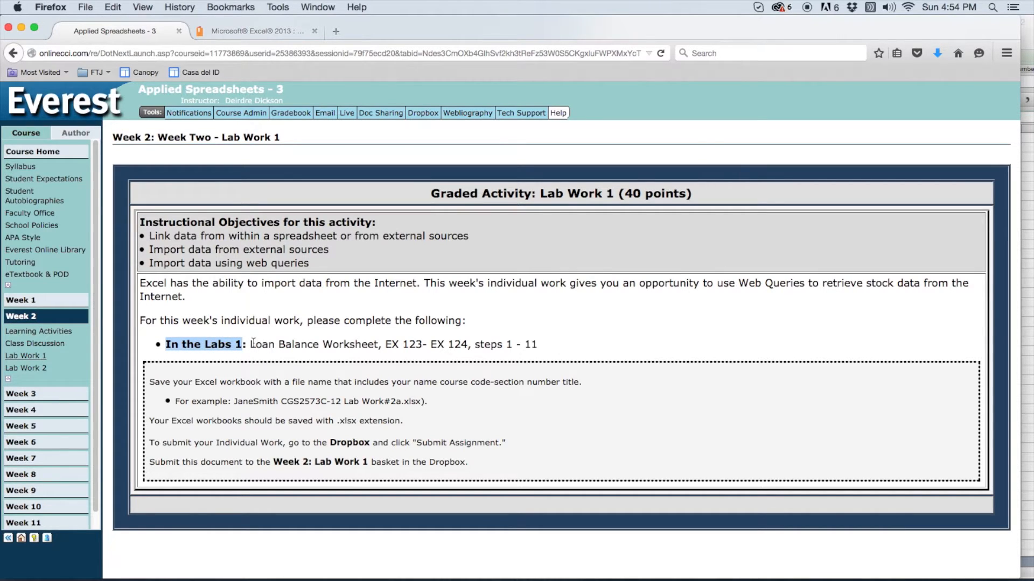
pyautogui.click(251, 343)
pyautogui.moveTo(251, 343); pyautogui.dragTo(428, 343)
pyautogui.click(384, 345)
pyautogui.click(430, 343)
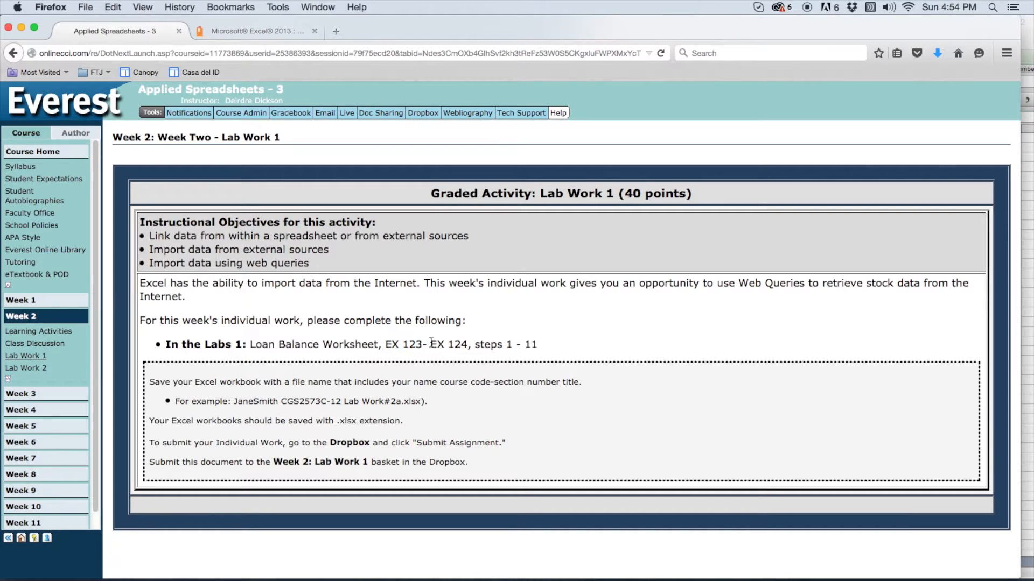
pyautogui.moveTo(475, 345); pyautogui.dragTo(545, 348)
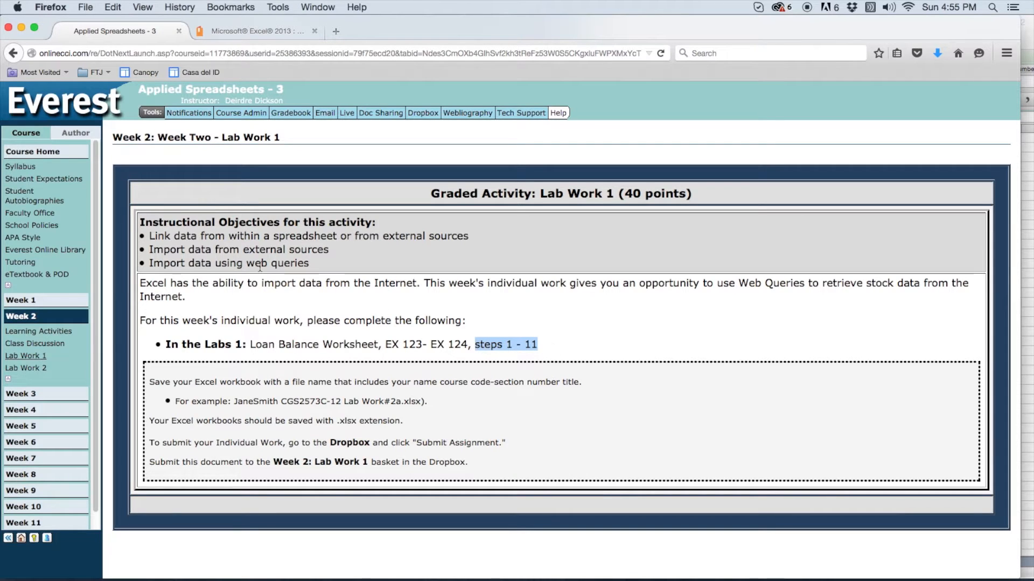
pyautogui.click(93, 274)
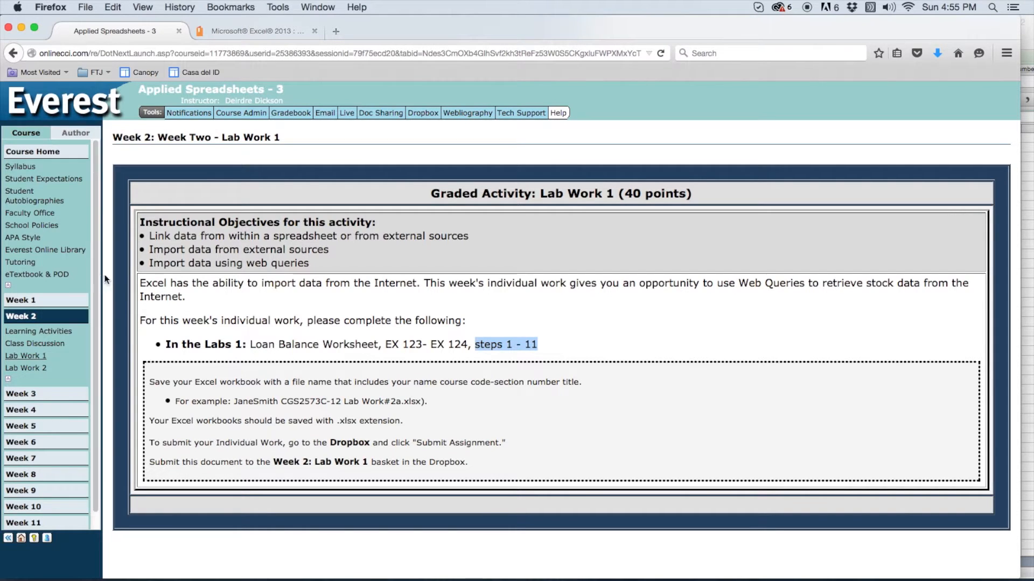
# Switch to the Microsoft Excel 2013 e-textbook and go to page EX 123
pyautogui.click(267, 31)
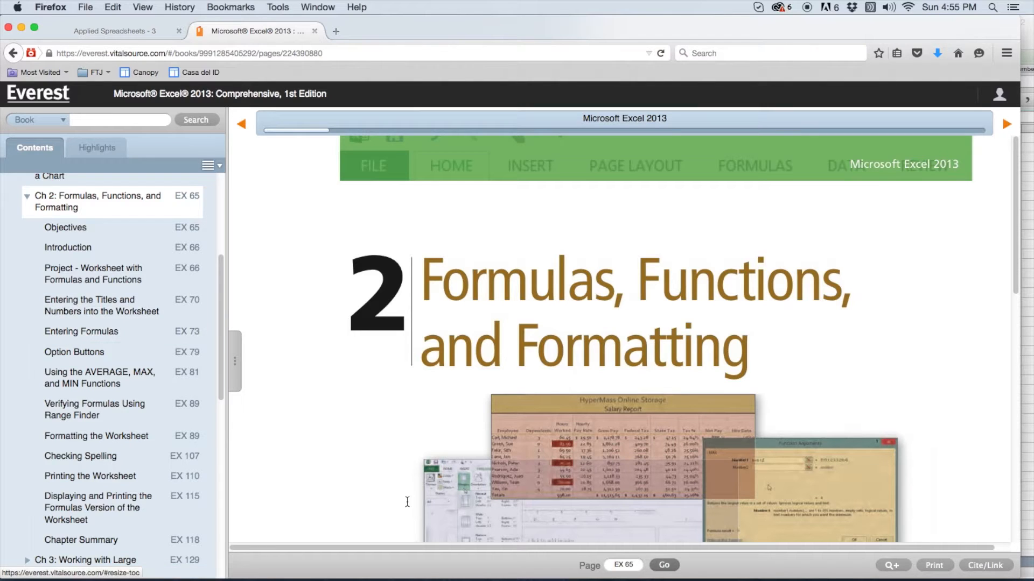
pyautogui.tripleClick(613, 564)
pyautogui.press('BackSpace')
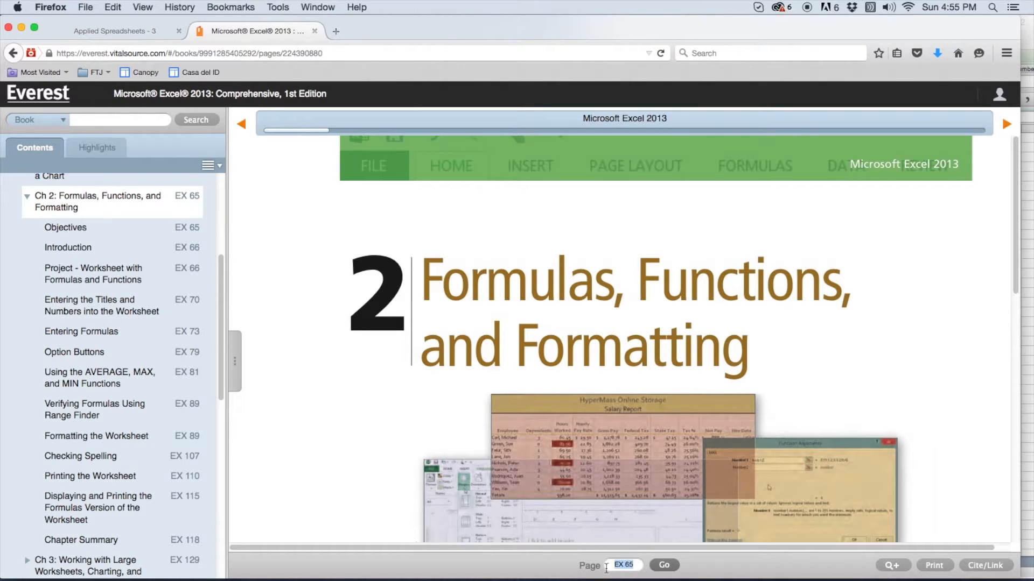
pyautogui.write('EX 123')
pyautogui.press('Return')
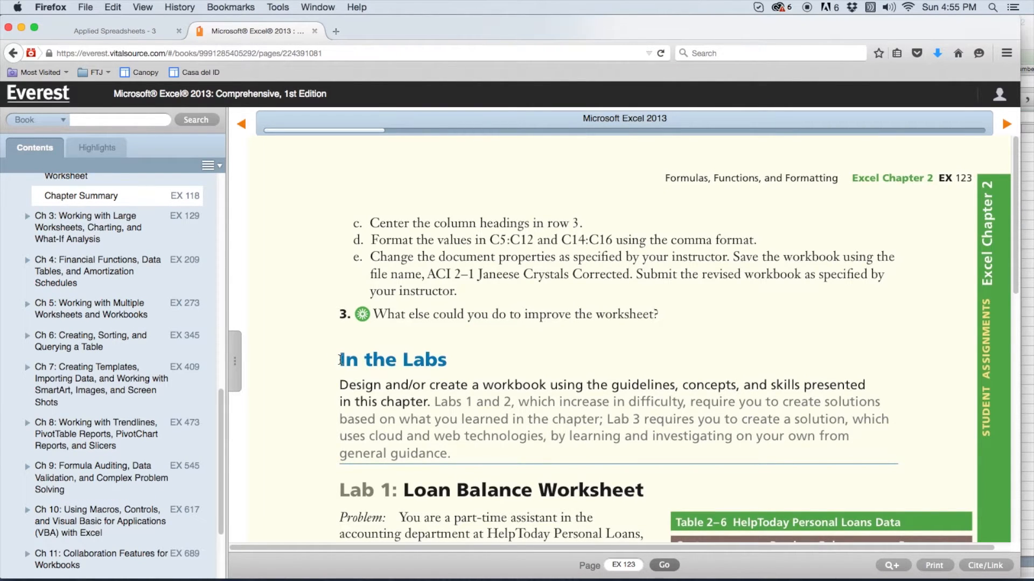
# Examine the Lab 1 Loan Balance Worksheet problem, instructions, customer data table and sample figure
pyautogui.scroll(-3, 340, 359)
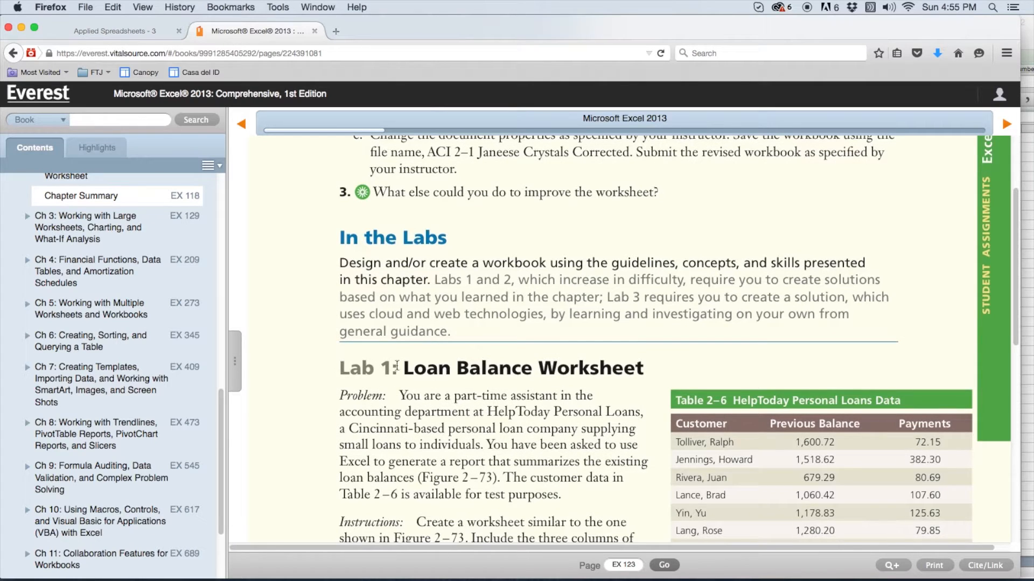
pyautogui.scroll(-2, 403, 366)
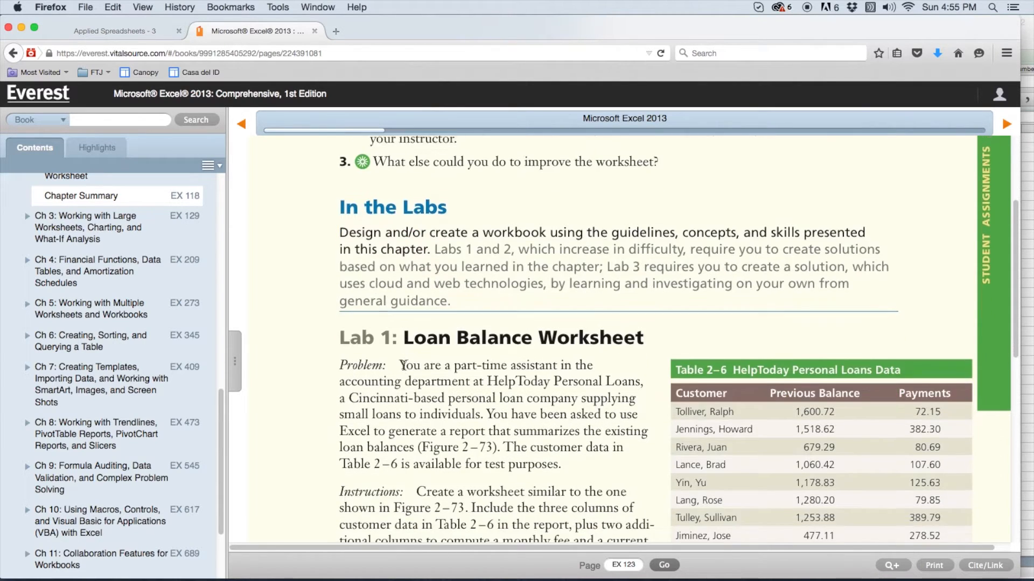
pyautogui.scroll(-2, 404, 366)
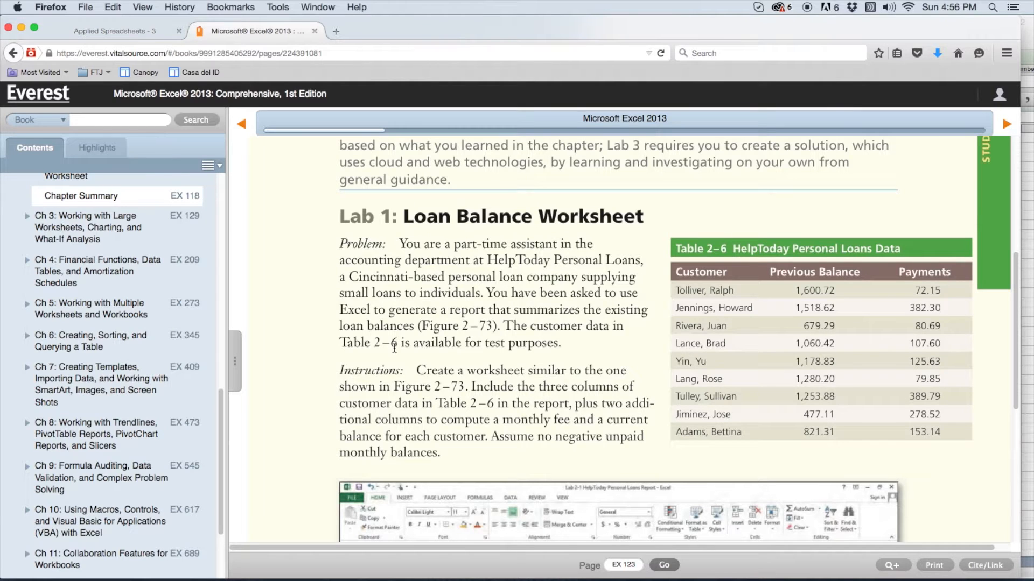
pyautogui.scroll(-5, 383, 344)
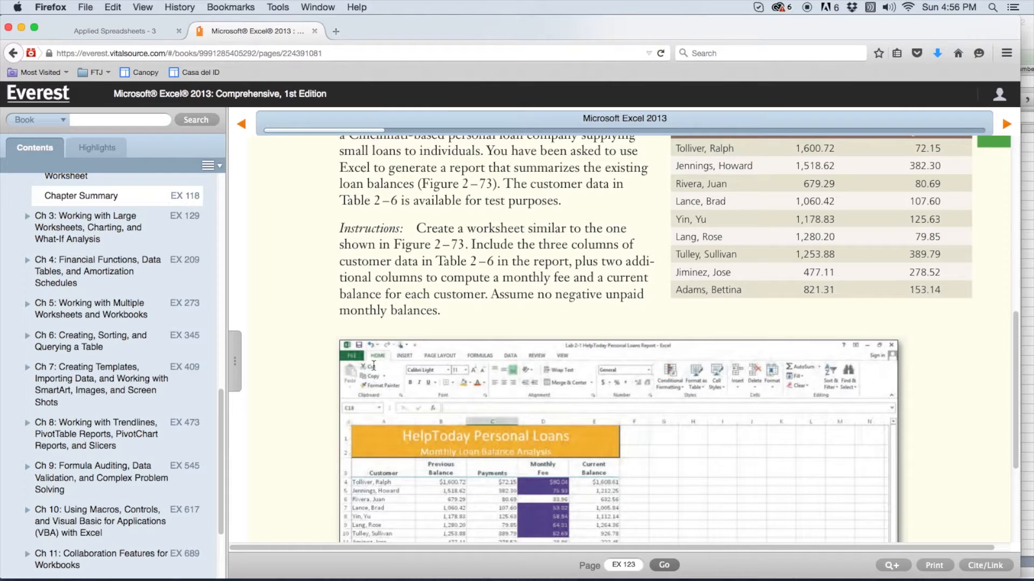
pyautogui.scroll(1, 380, 358)
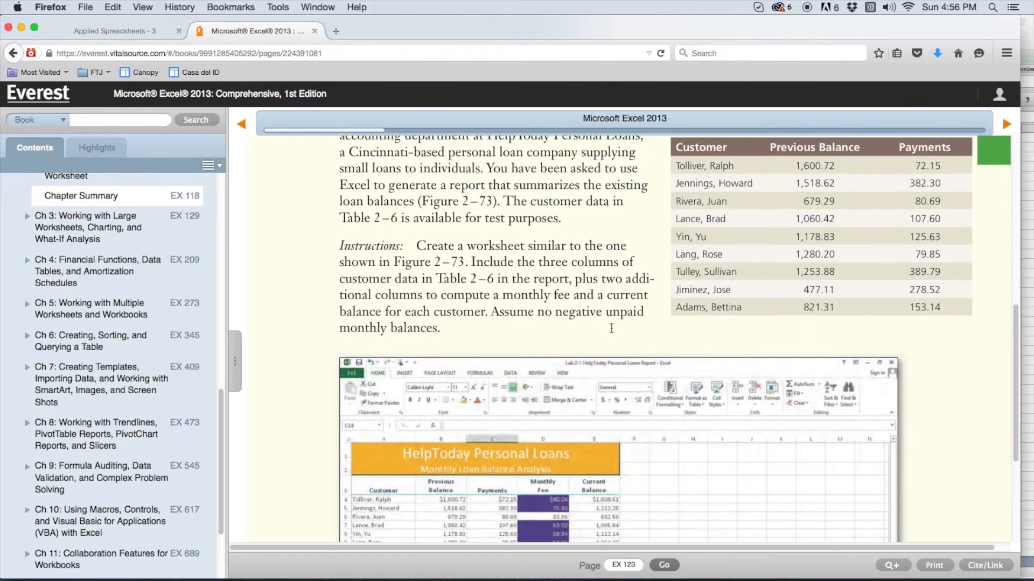
pyautogui.scroll(4, 611, 328)
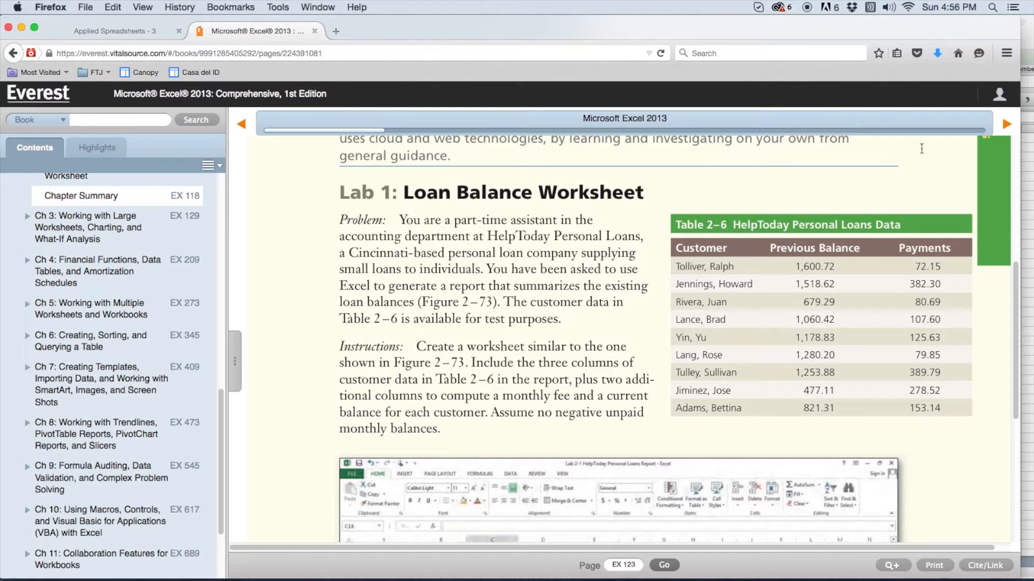
# Turn to textbook page EX 124 and move the browser window aside, bringing the blank Excel workbook to the front
pyautogui.click(1006, 128)
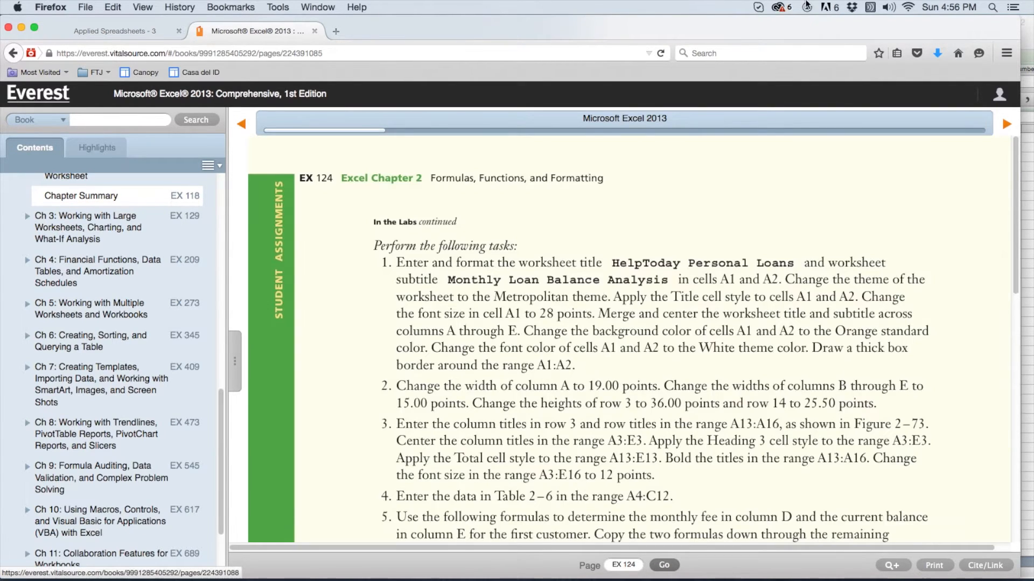
pyautogui.moveTo(799, 27); pyautogui.dragTo(512, 34)
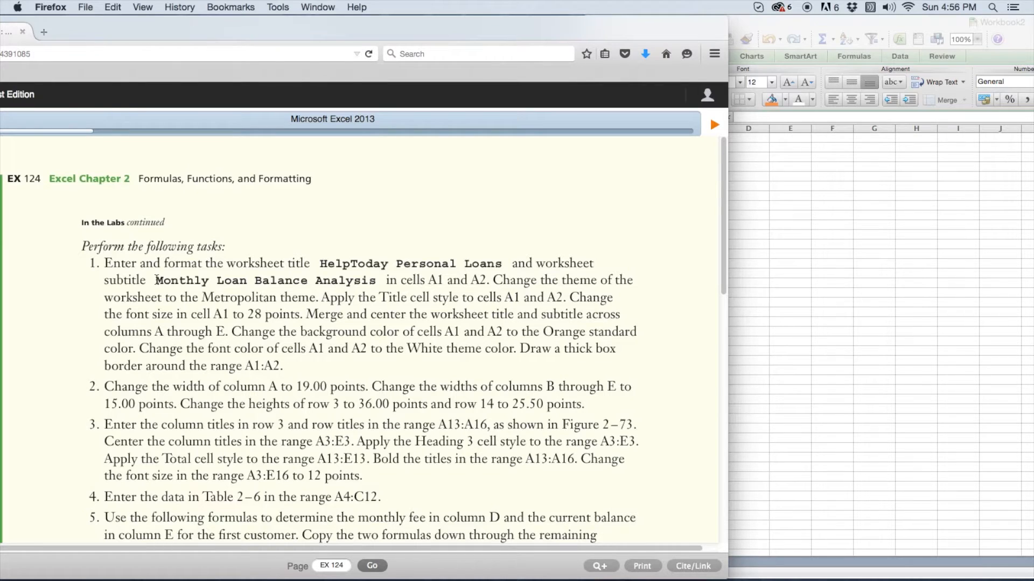
pyautogui.click(796, 250)
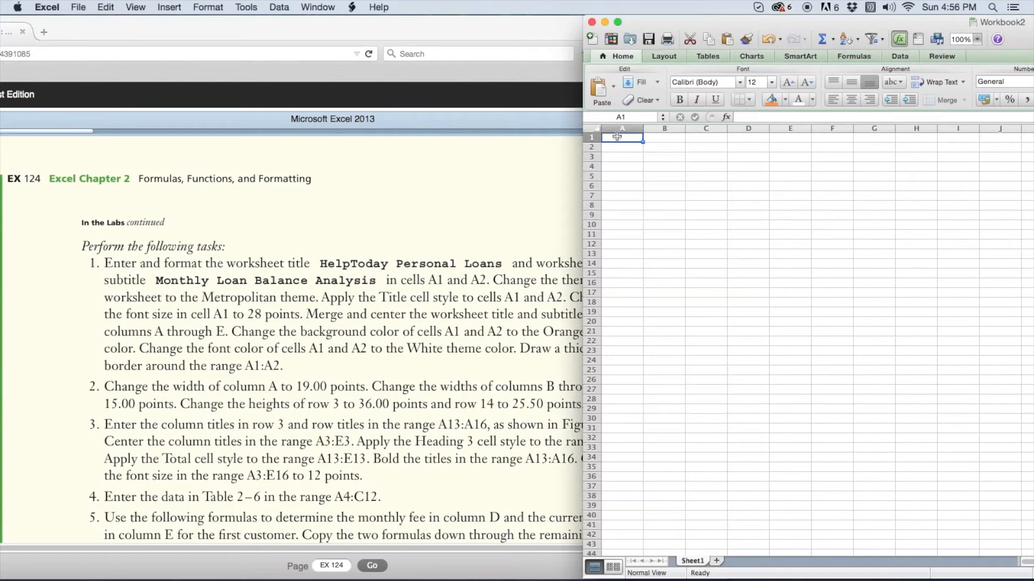
# Enter the title "HelpTodal Personal Loans" in cell A1 and the subtitle "Monthly Loan Balance Analysis" in cell A2
pyautogui.write('He')
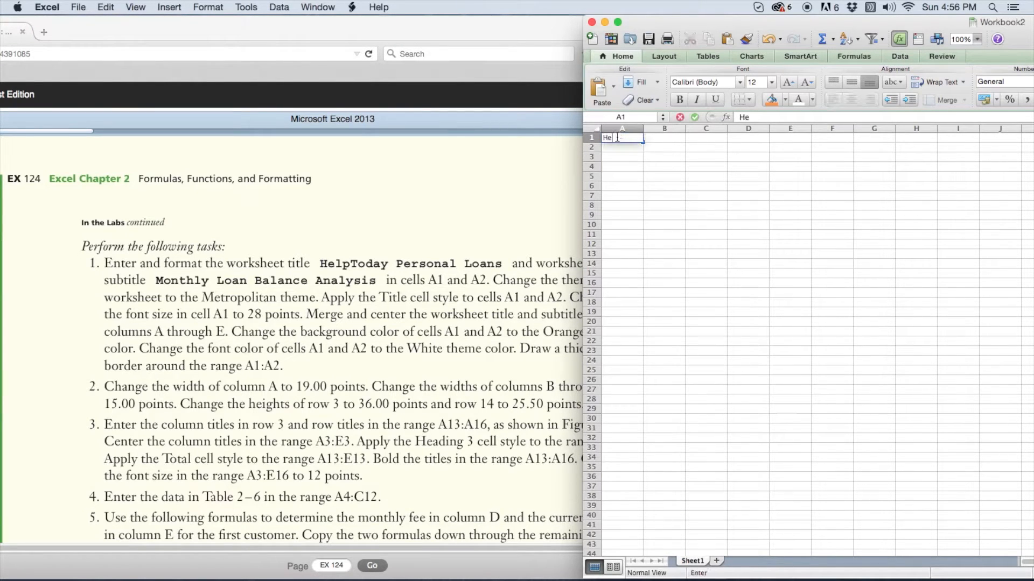
pyautogui.write('lpTodal P(')
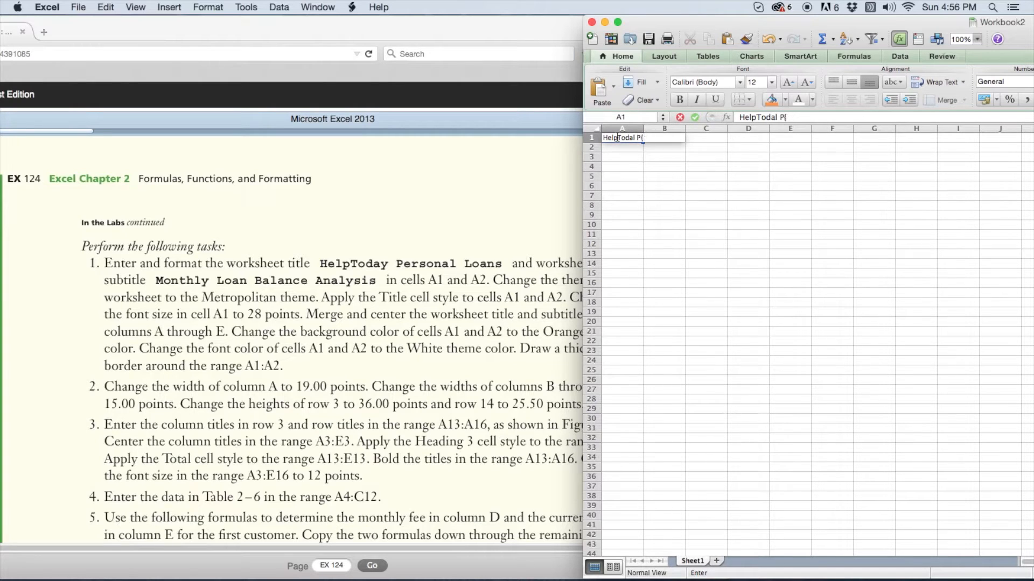
pyautogui.press('BackSpace')
pyautogui.write('ersonal Loans')
pyautogui.click(614, 147)
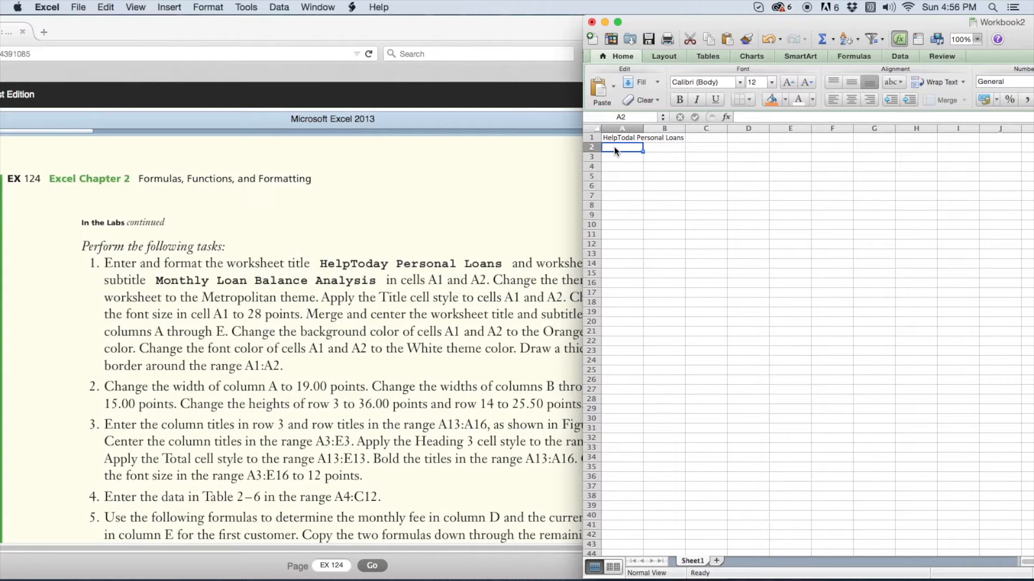
pyautogui.write('Month')
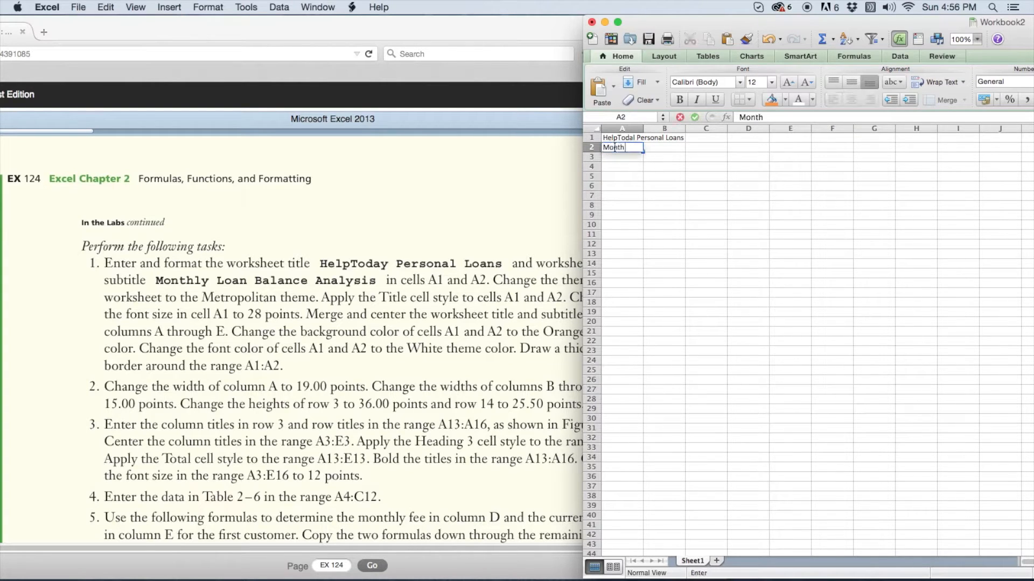
pyautogui.write('ly Loan Balance Analysis')
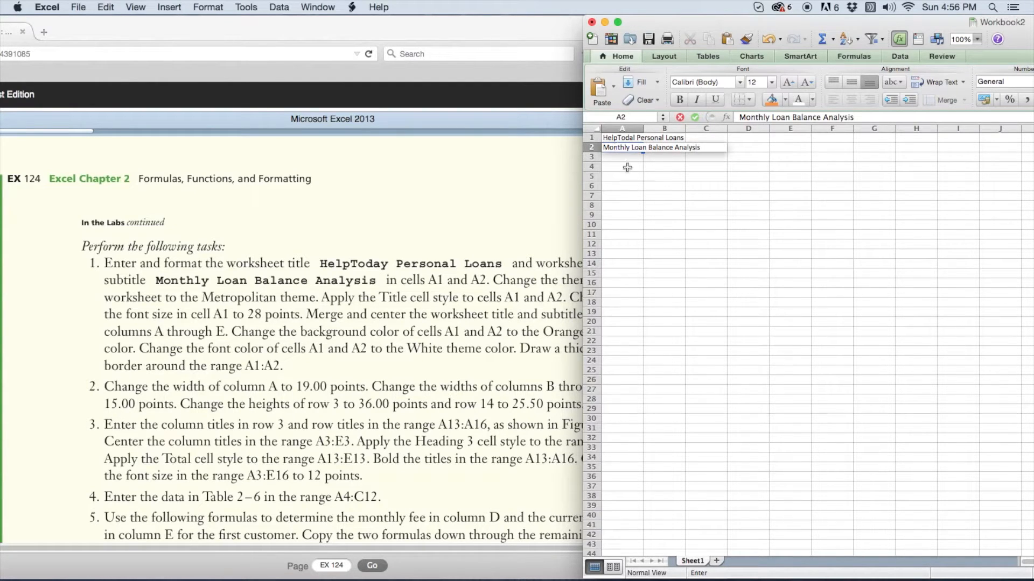
pyautogui.click(649, 186)
# Merge cells A1:E1 and center the worksheet title across them
pyautogui.moveTo(624, 141); pyautogui.dragTo(773, 135)
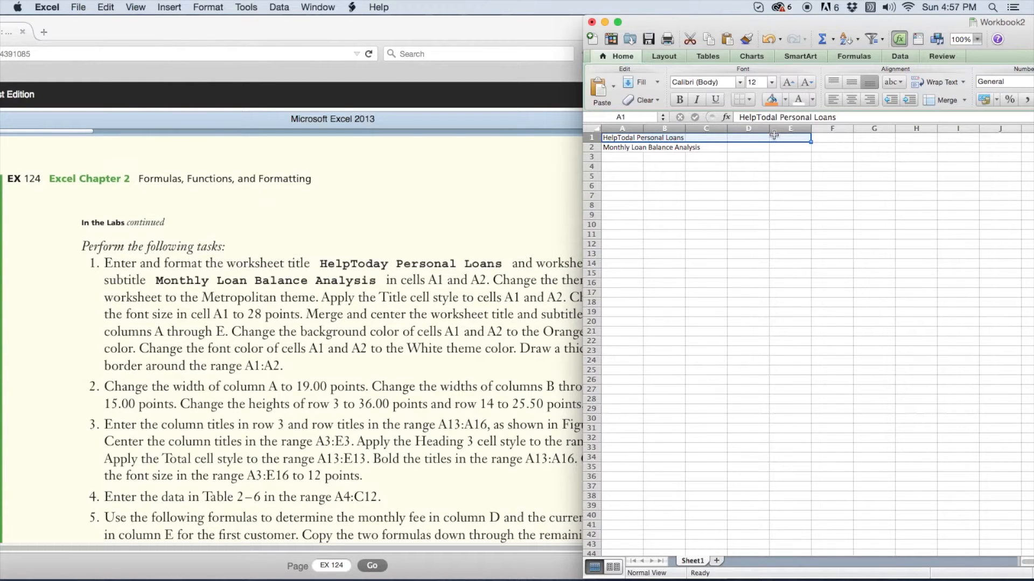
pyautogui.click(962, 100)
pyautogui.click(953, 135)
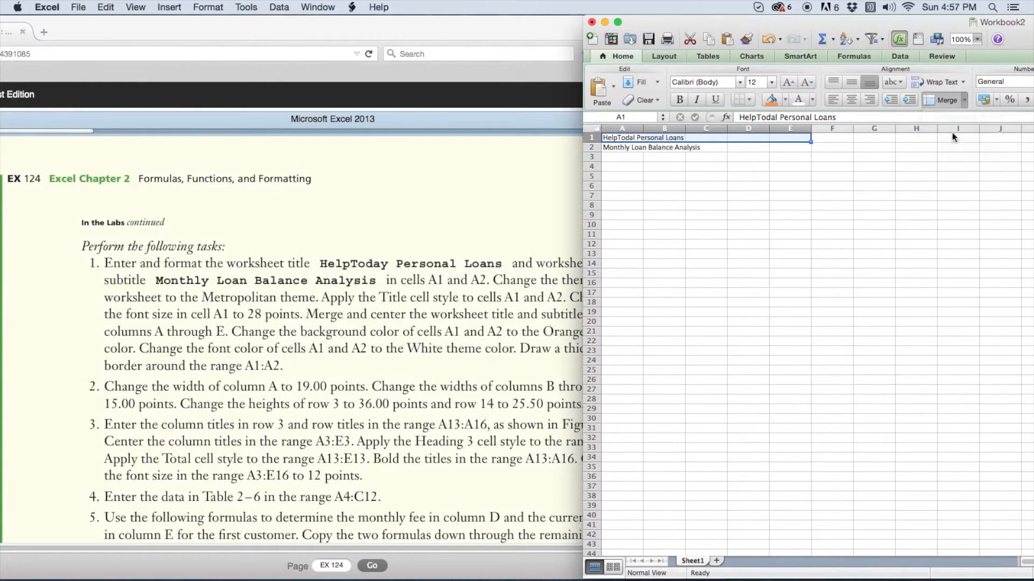
pyautogui.click(852, 98)
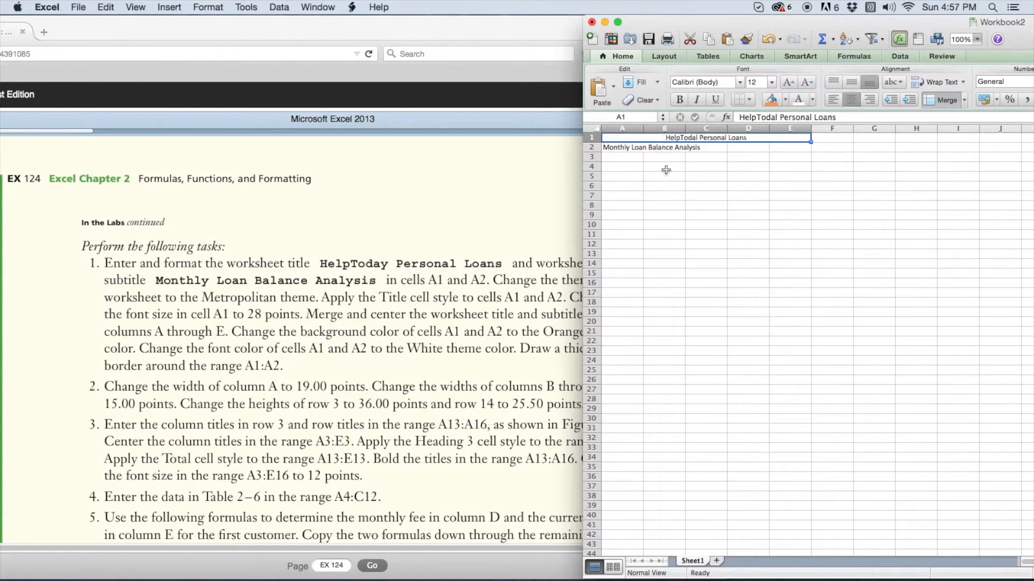
# Merge cells A2:E2 and center the worksheet subtitle across them
pyautogui.moveTo(619, 148); pyautogui.dragTo(788, 149)
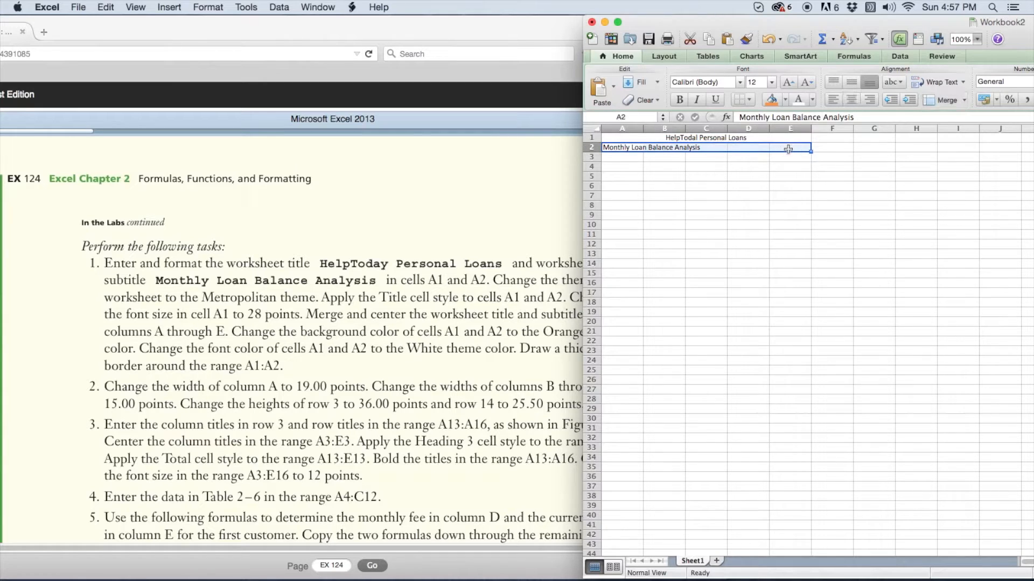
pyautogui.click(966, 100)
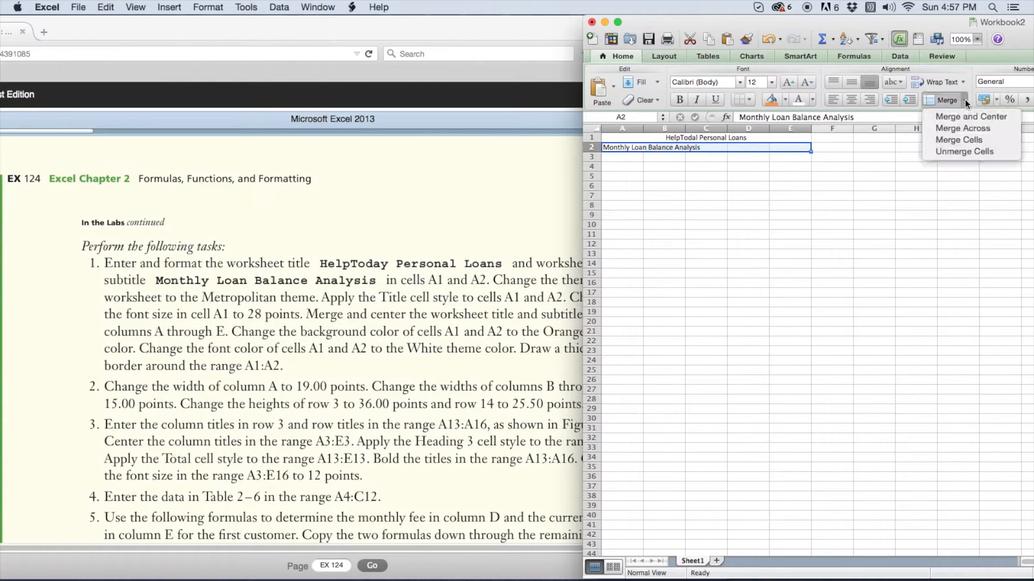
pyautogui.click(955, 134)
pyautogui.click(850, 100)
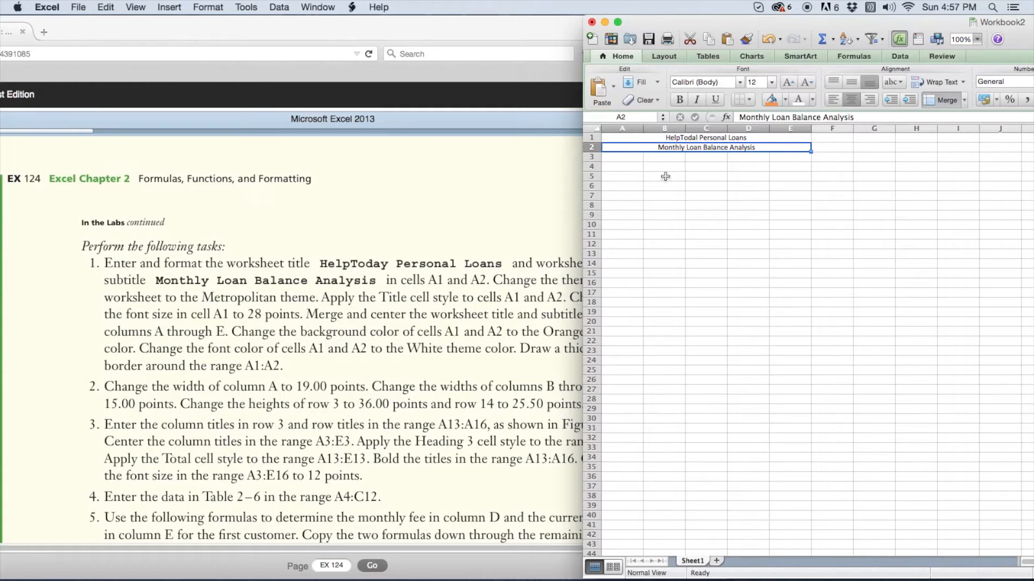
# Correct the misspelled title in cell A1 to "HelpToday Personal Loans"
pyautogui.click(669, 136)
pyautogui.doubleClick(667, 137)
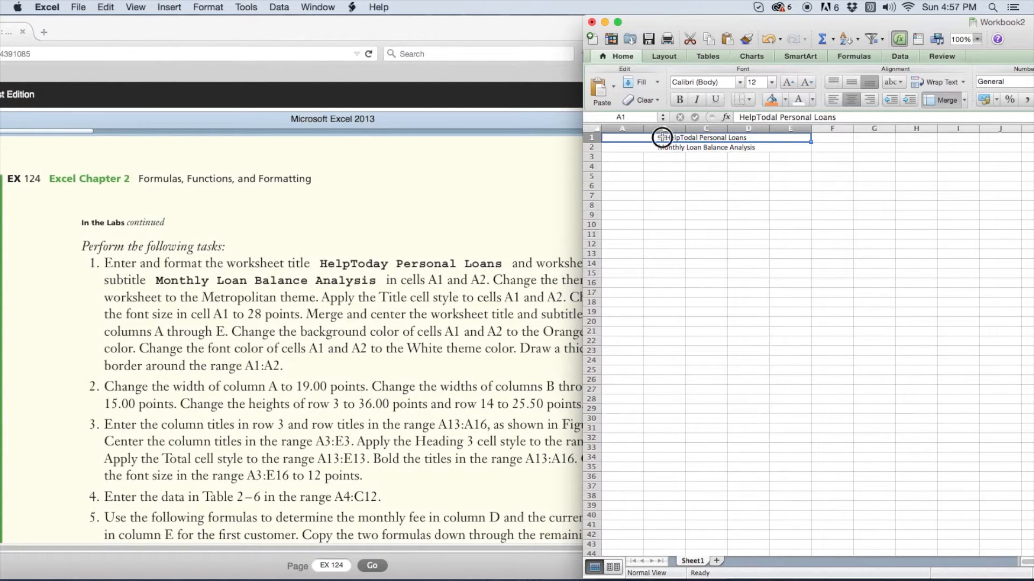
pyautogui.moveTo(698, 137); pyautogui.dragTo(693, 136)
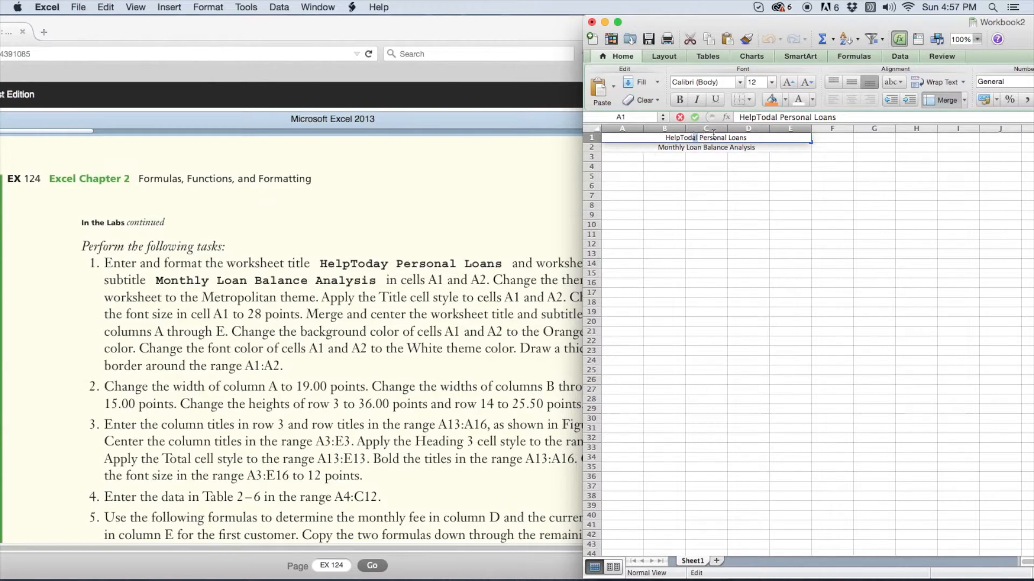
pyautogui.write('y')
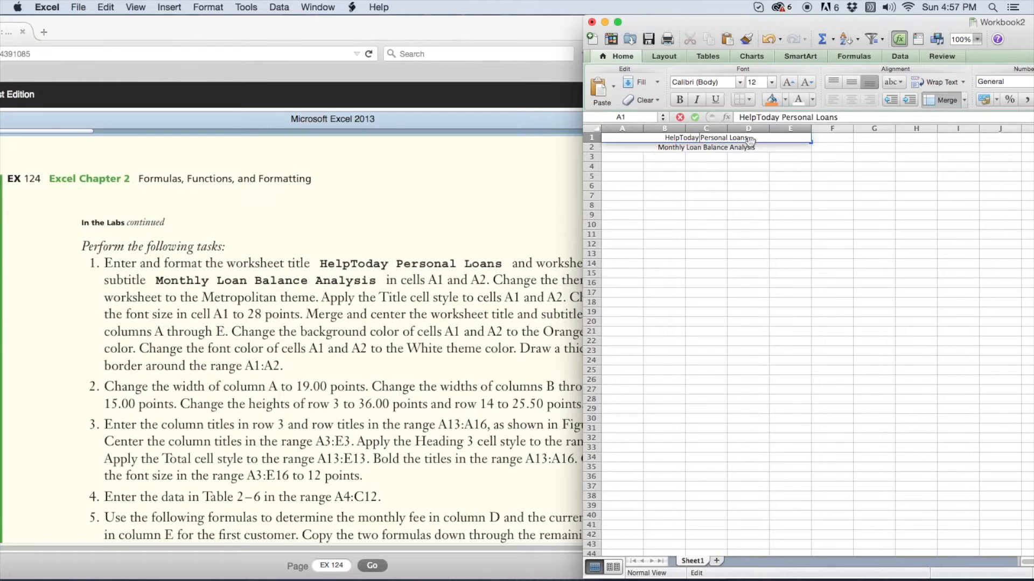
# Set the font size of the whole title text in cell A1 to 28 points
pyautogui.moveTo(747, 138); pyautogui.dragTo(660, 136)
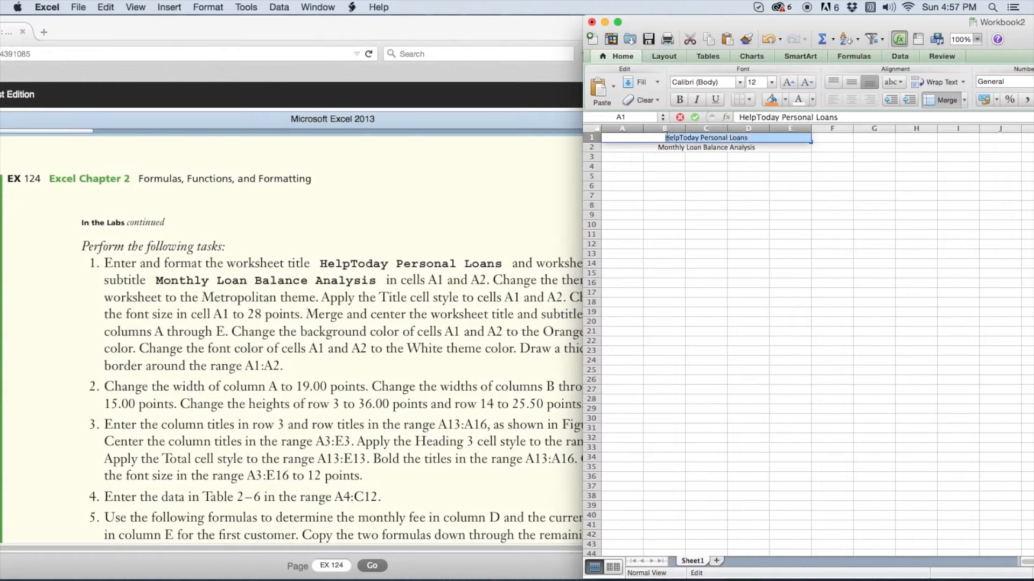
pyautogui.click(771, 83)
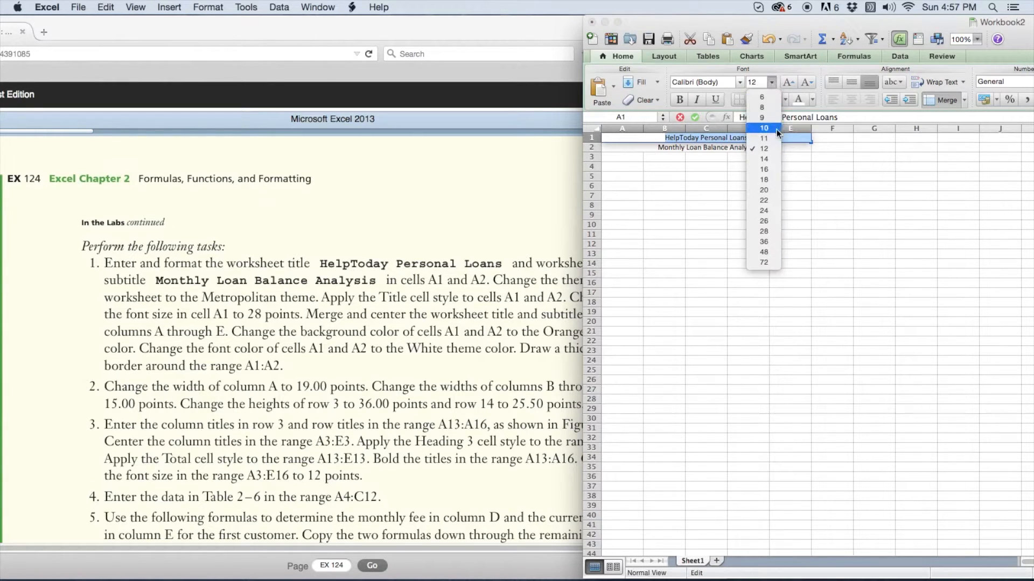
pyautogui.click(767, 231)
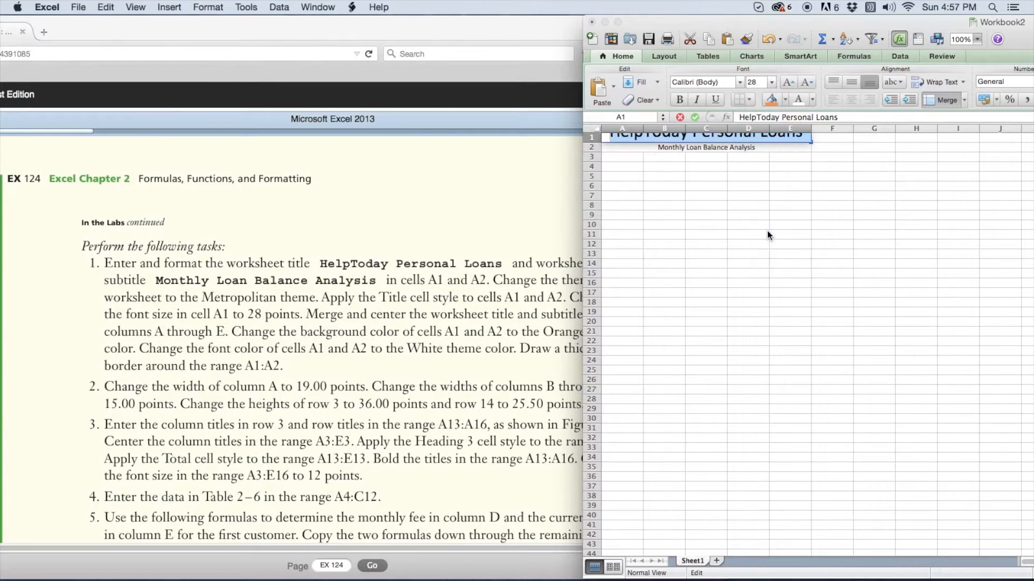
# Apply an orange background fill to the title cell A1 and the subtitle cell A2
pyautogui.click(741, 206)
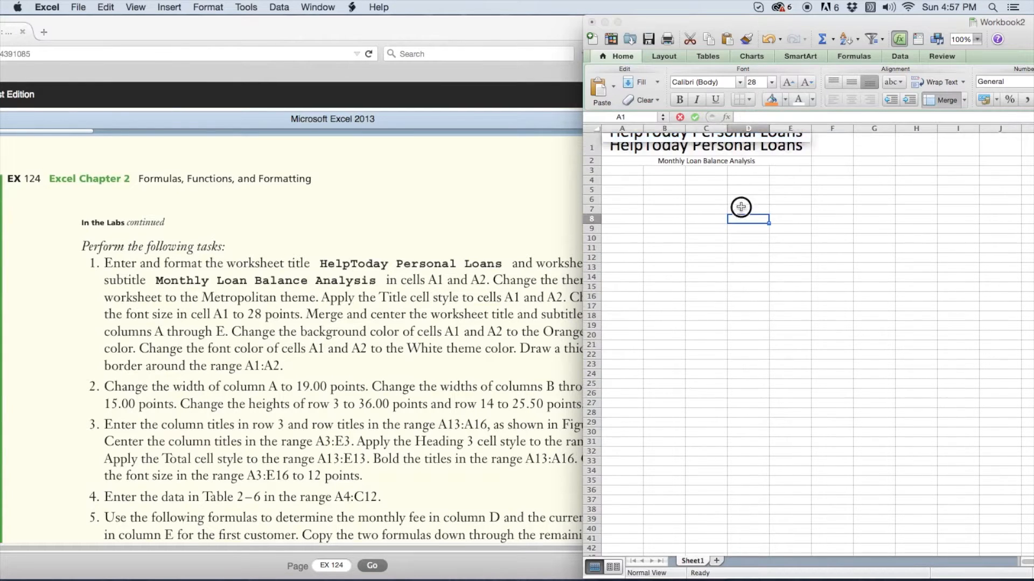
pyautogui.click(715, 149)
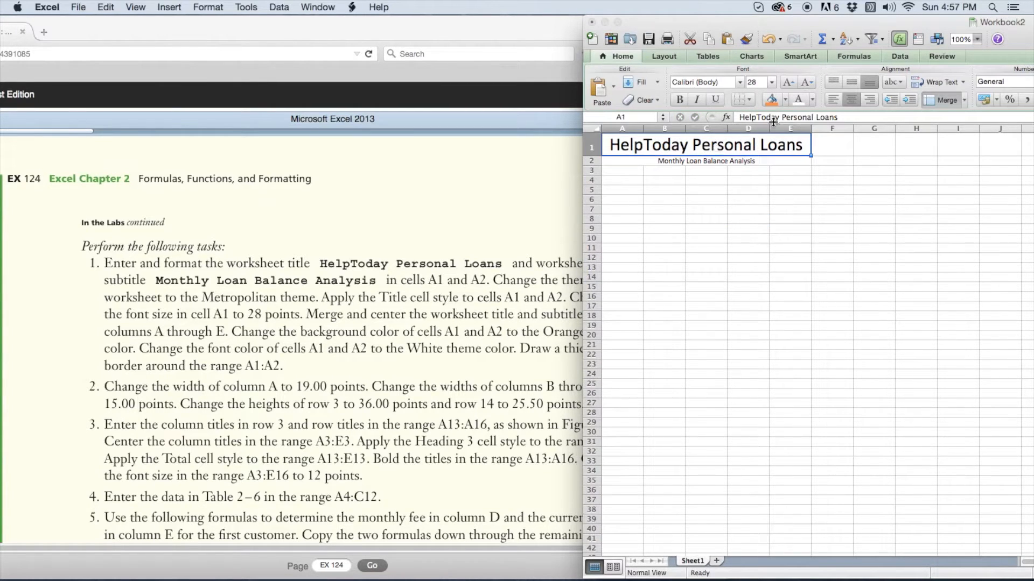
pyautogui.click(772, 101)
pyautogui.click(716, 161)
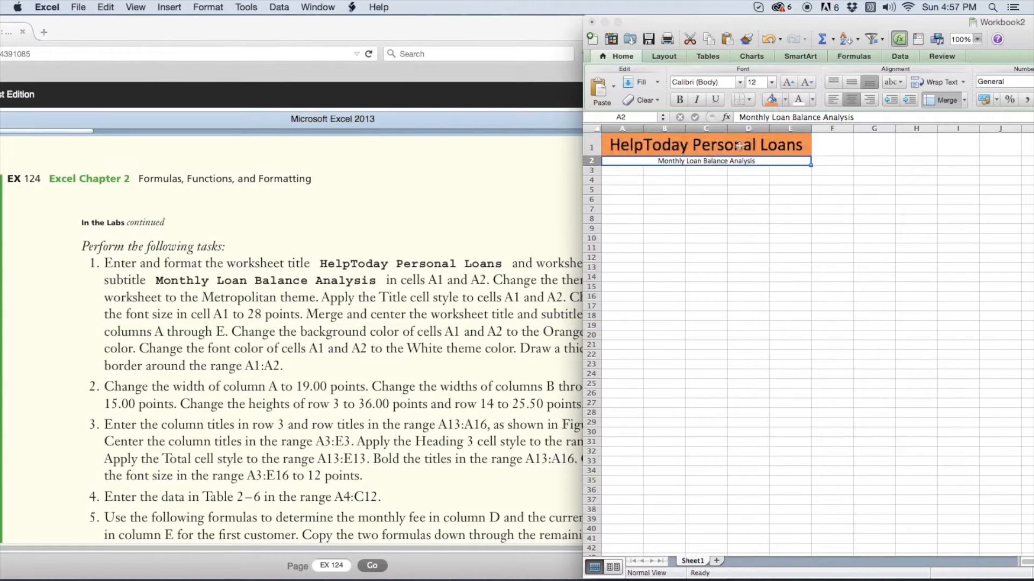
pyautogui.click(770, 102)
# Change the font color of the whole title text in cell A1 to white
pyautogui.doubleClick(700, 144)
pyautogui.click(611, 143)
pyautogui.moveTo(610, 143); pyautogui.dragTo(810, 143)
pyautogui.click(799, 99)
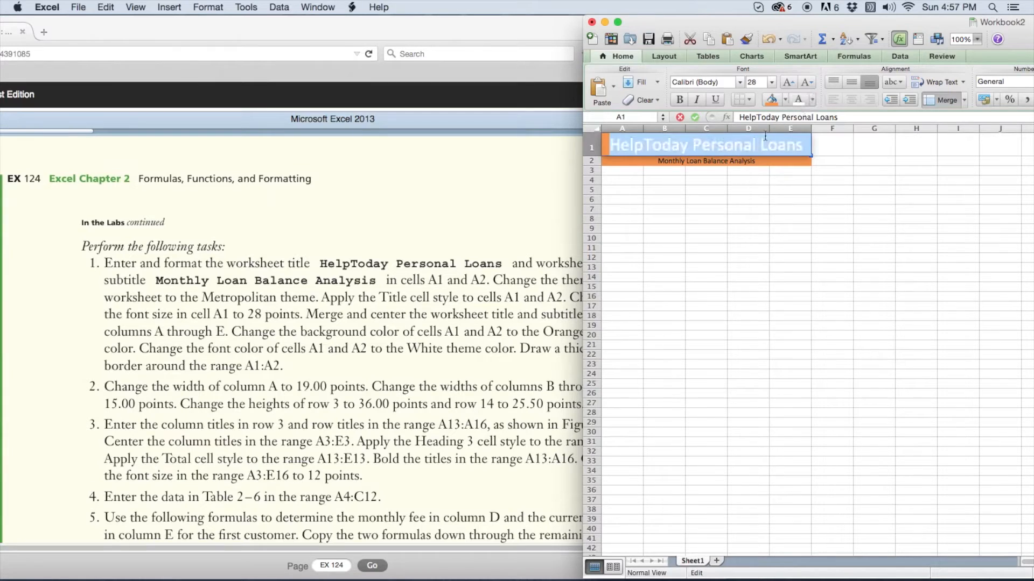
pyautogui.click(720, 169)
# Change the font color of the whole subtitle text in cell A2 to white
pyautogui.doubleClick(667, 160)
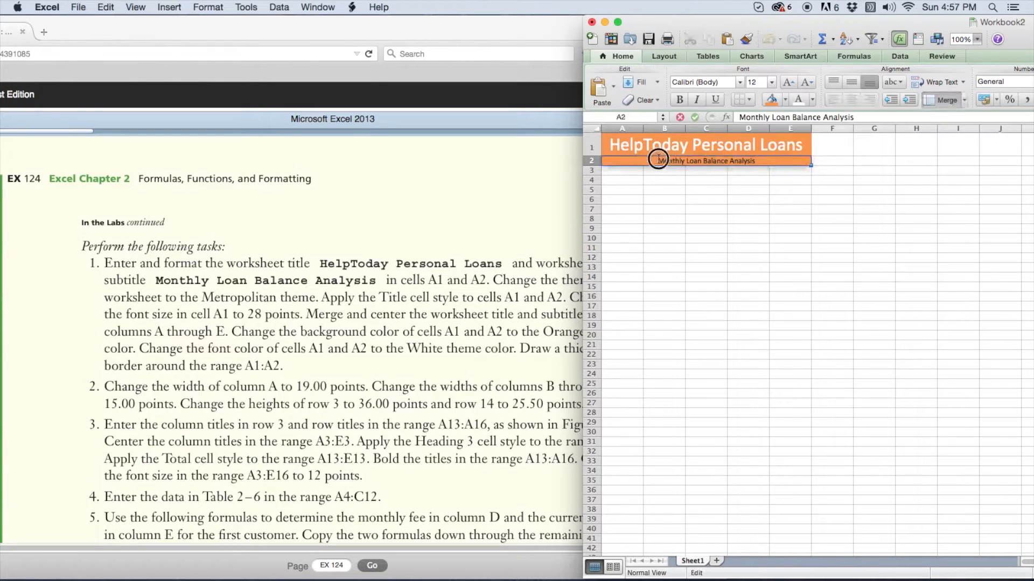
pyautogui.moveTo(657, 161); pyautogui.dragTo(793, 151)
pyautogui.click(798, 99)
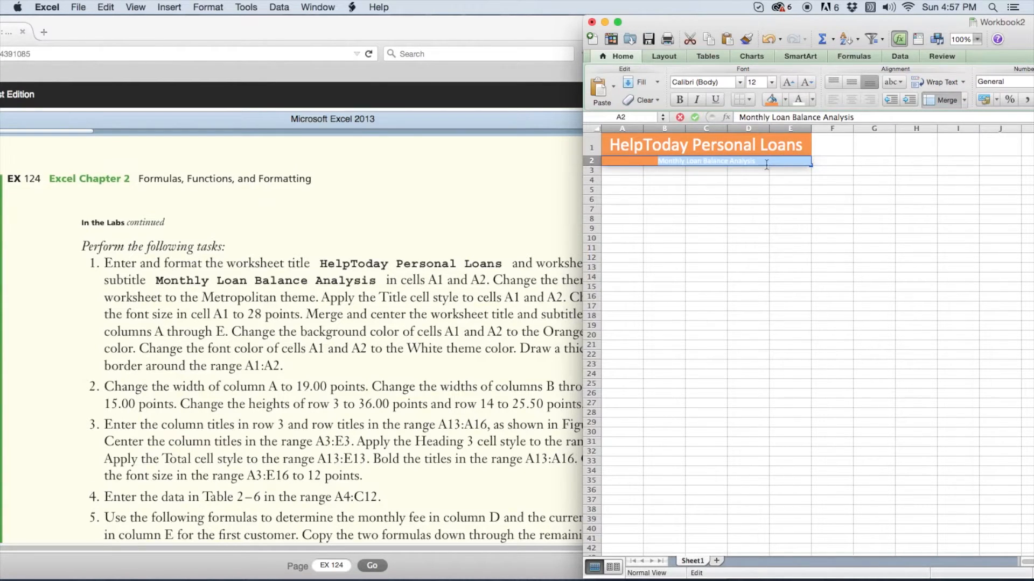
pyautogui.click(761, 180)
pyautogui.click(763, 163)
pyautogui.click(745, 189)
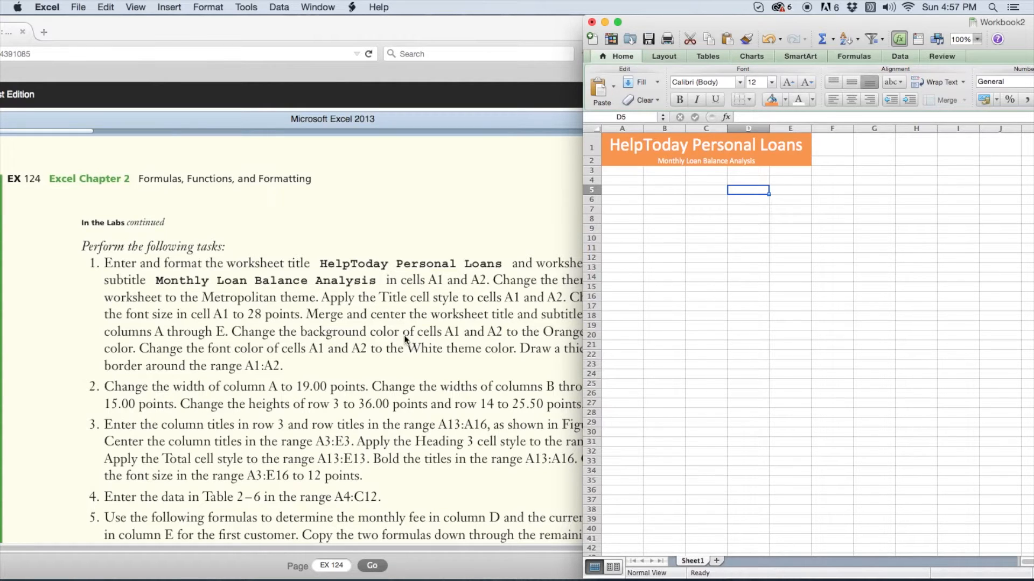
# Consult instruction 2 in the textbook and set the width of column A to 1.65 inches
pyautogui.scroll(-1, 386, 328)
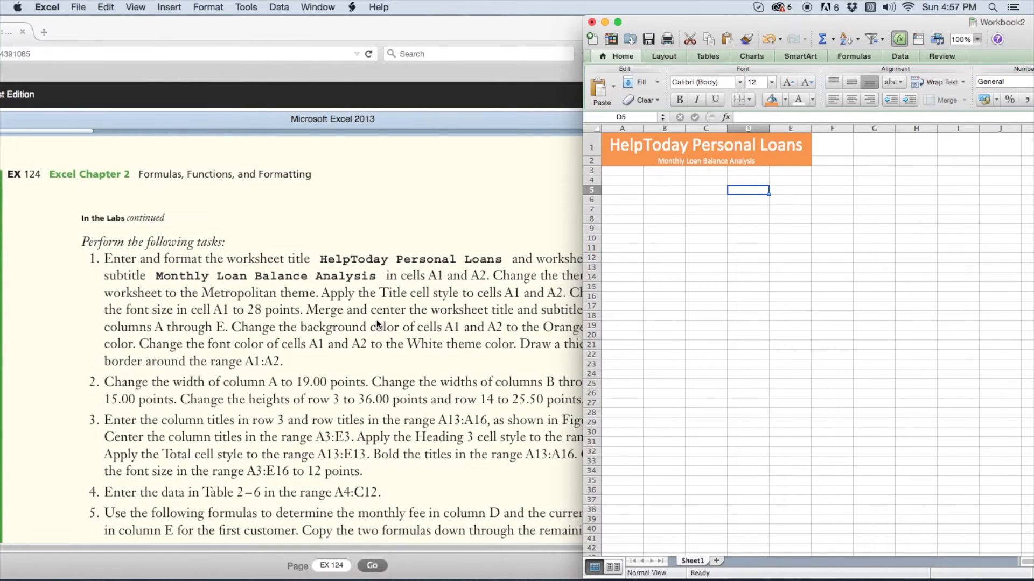
pyautogui.scroll(-5, 375, 320)
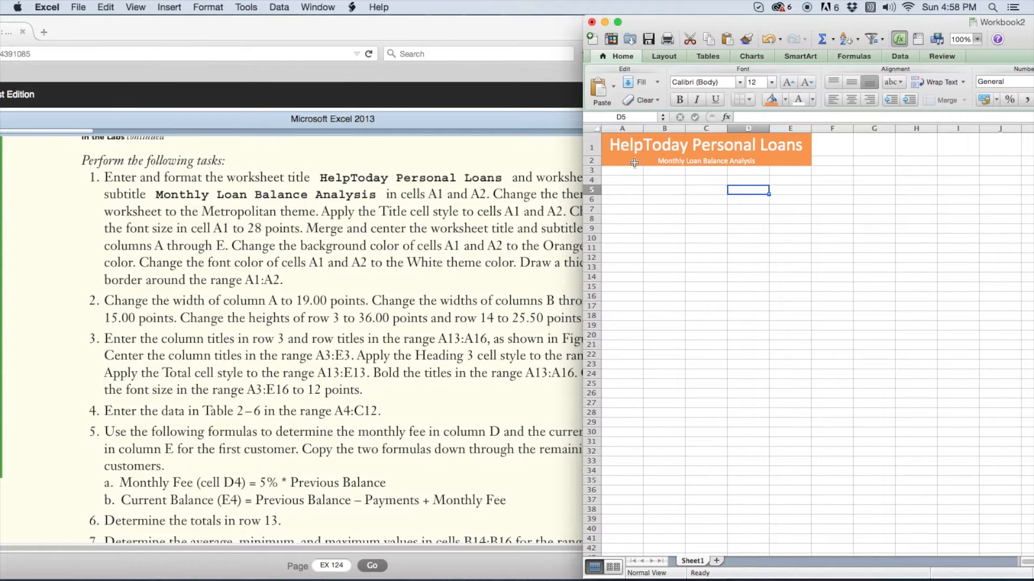
pyautogui.moveTo(633, 146); pyautogui.dragTo(623, 296)
pyautogui.click(623, 295)
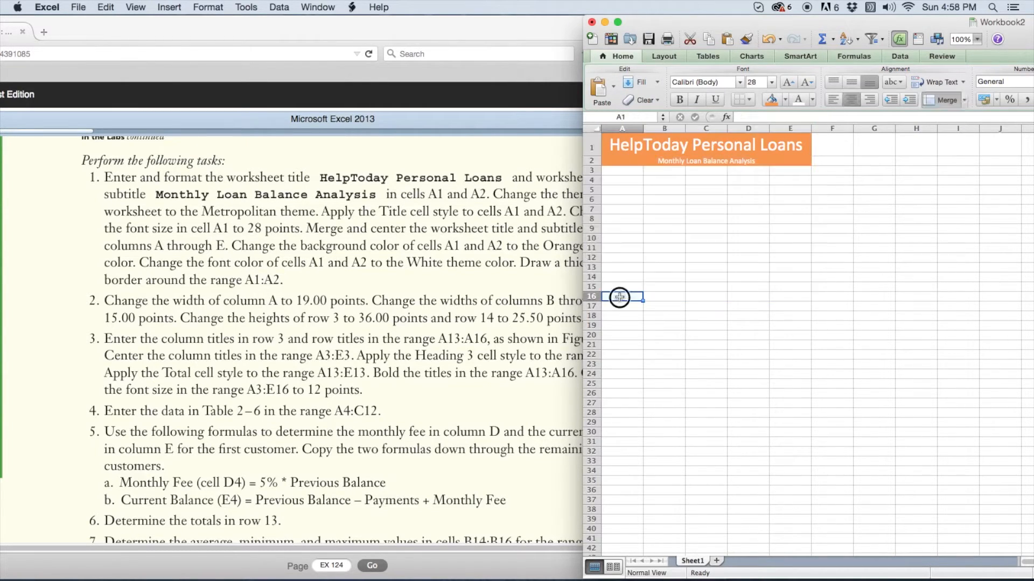
pyautogui.moveTo(799, 20); pyautogui.dragTo(363, 40)
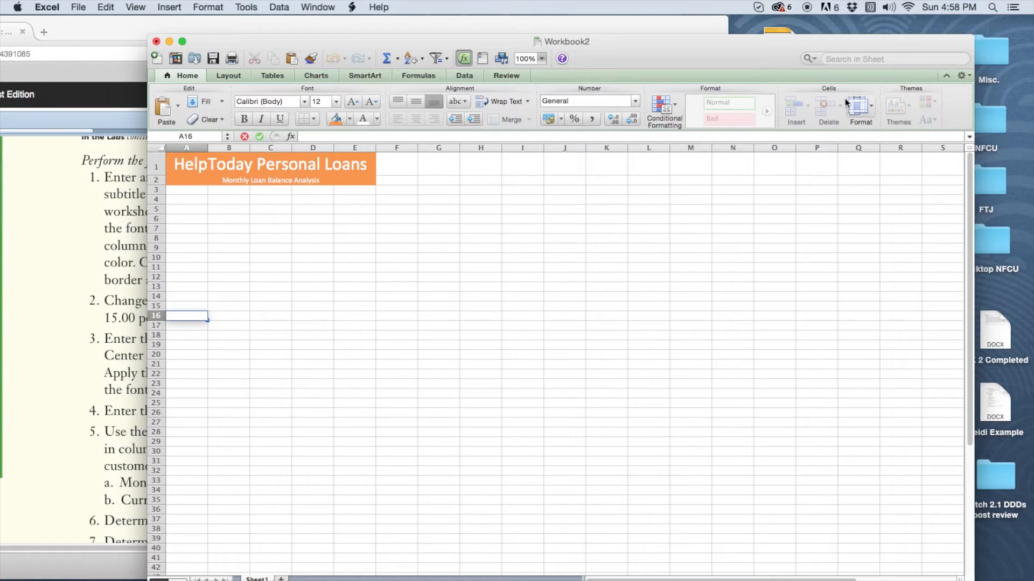
pyautogui.click(872, 105)
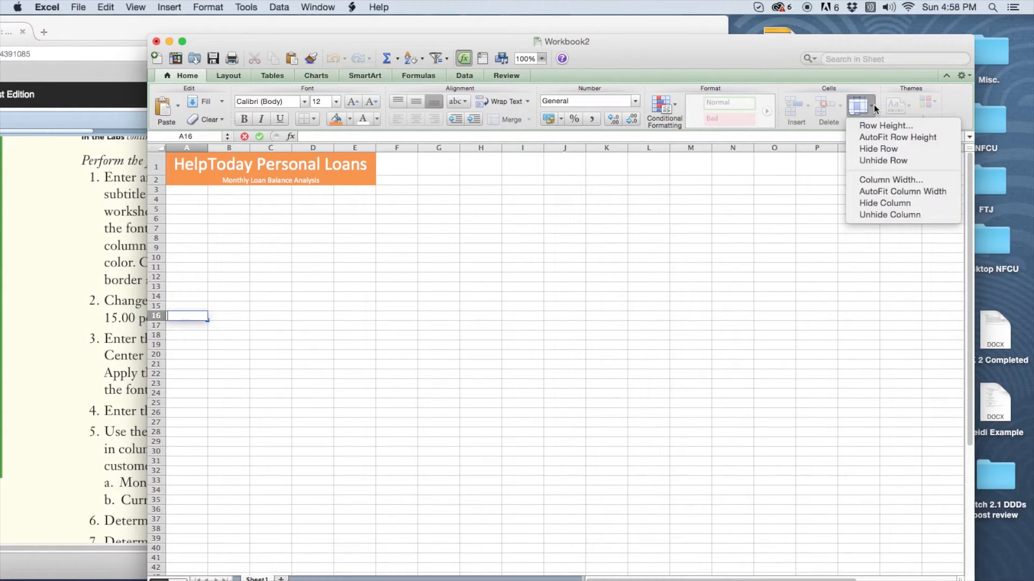
pyautogui.click(923, 181)
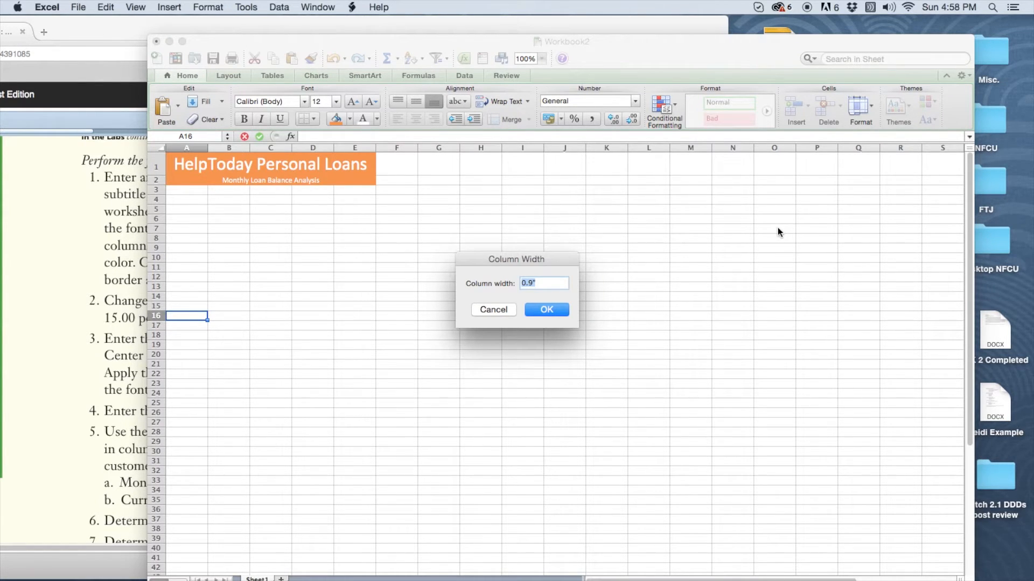
pyautogui.write('1.65')
pyautogui.press('Return')
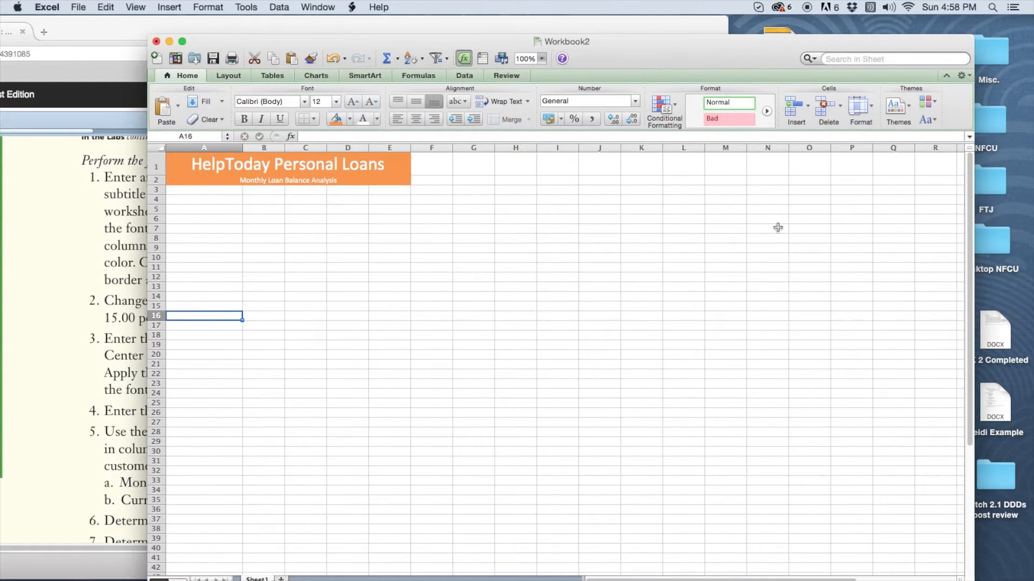
# Try resizing column A by its border to a width of 30.00, and return it to 19.00
pyautogui.moveTo(345, 42); pyautogui.dragTo(464, 42)
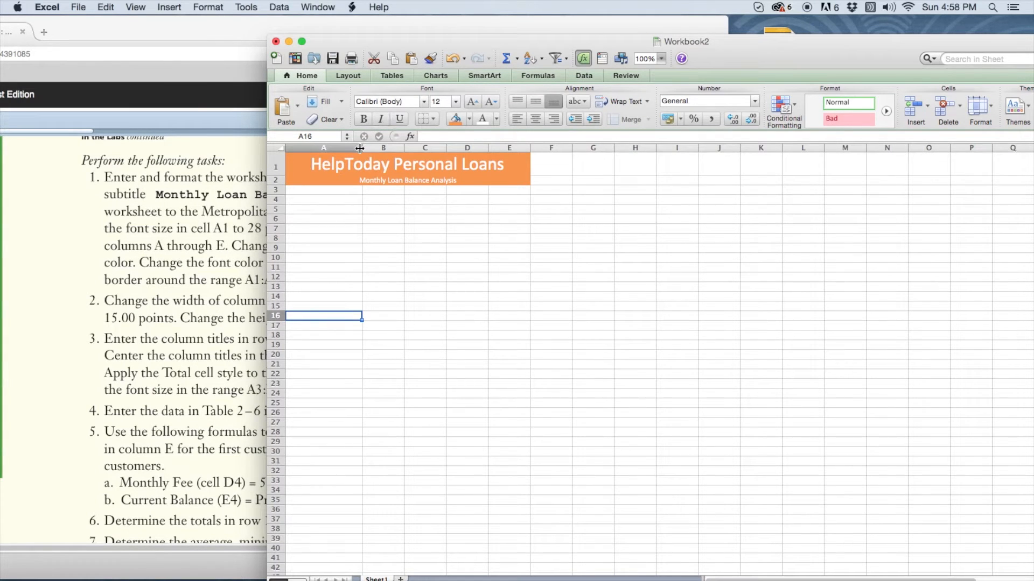
pyautogui.moveTo(361, 147); pyautogui.dragTo(361, 147)
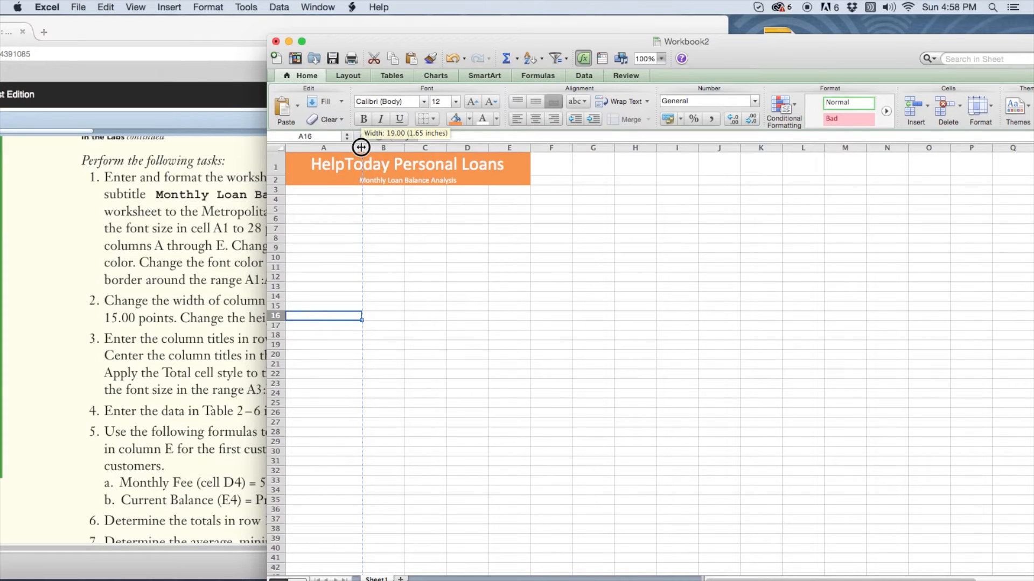
pyautogui.moveTo(361, 147); pyautogui.dragTo(403, 146)
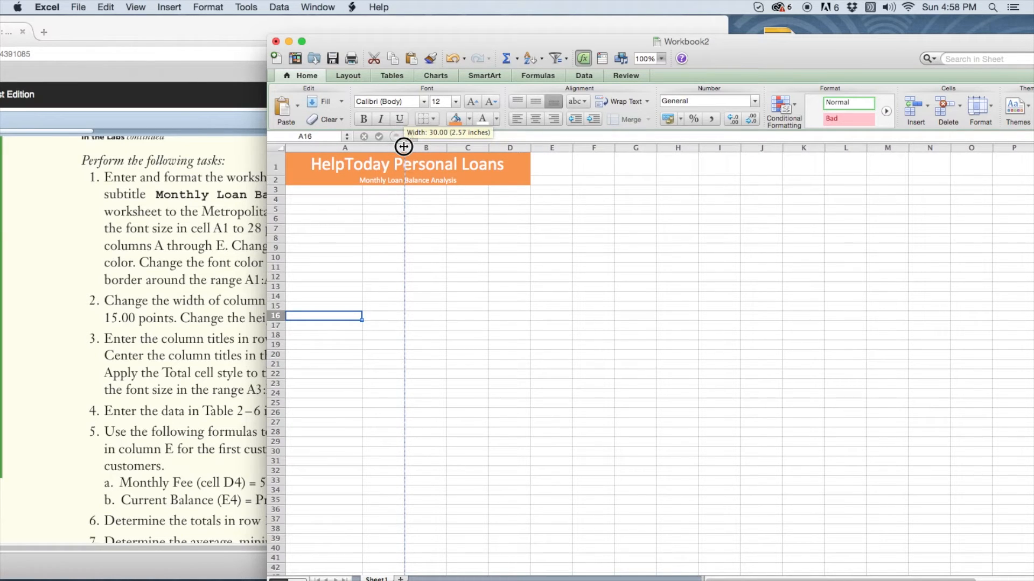
pyautogui.moveTo(403, 146); pyautogui.dragTo(404, 146)
pyautogui.moveTo(403, 146); pyautogui.dragTo(361, 147)
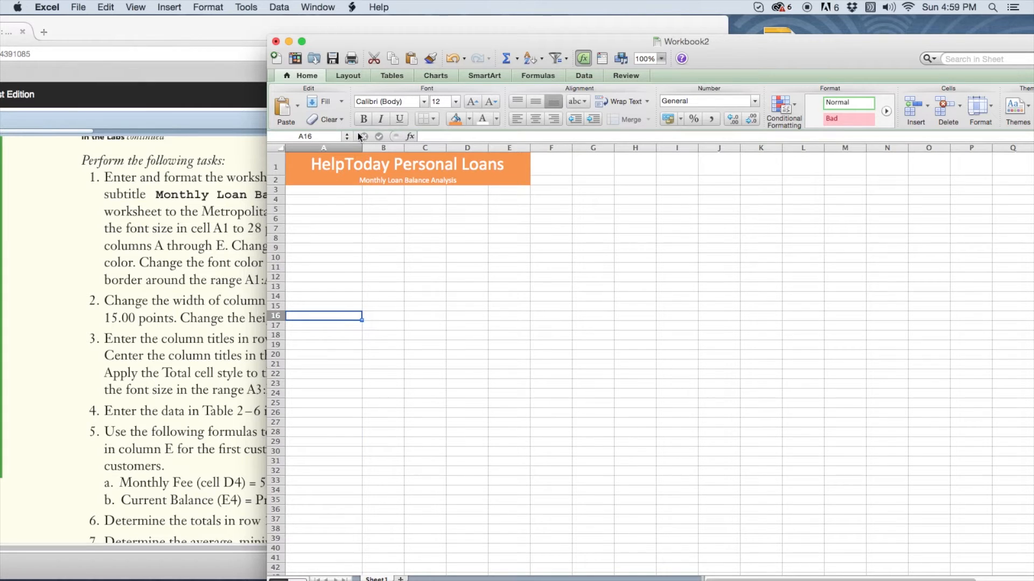
# Check the textbook's width instruction for columns B through E and set those columns to .50 inches wide
pyautogui.moveTo(361, 36); pyautogui.dragTo(339, 322)
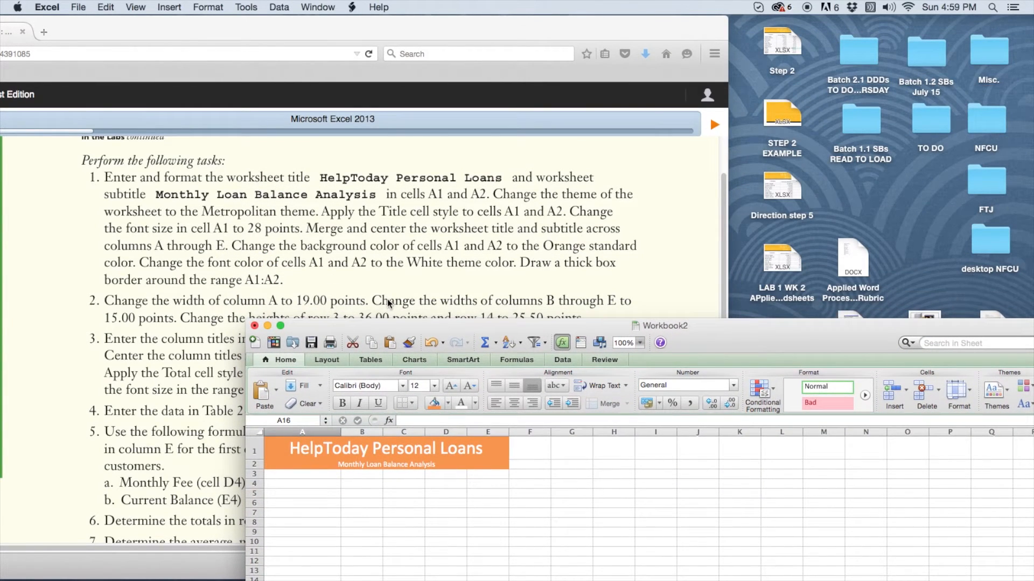
pyautogui.click(508, 305)
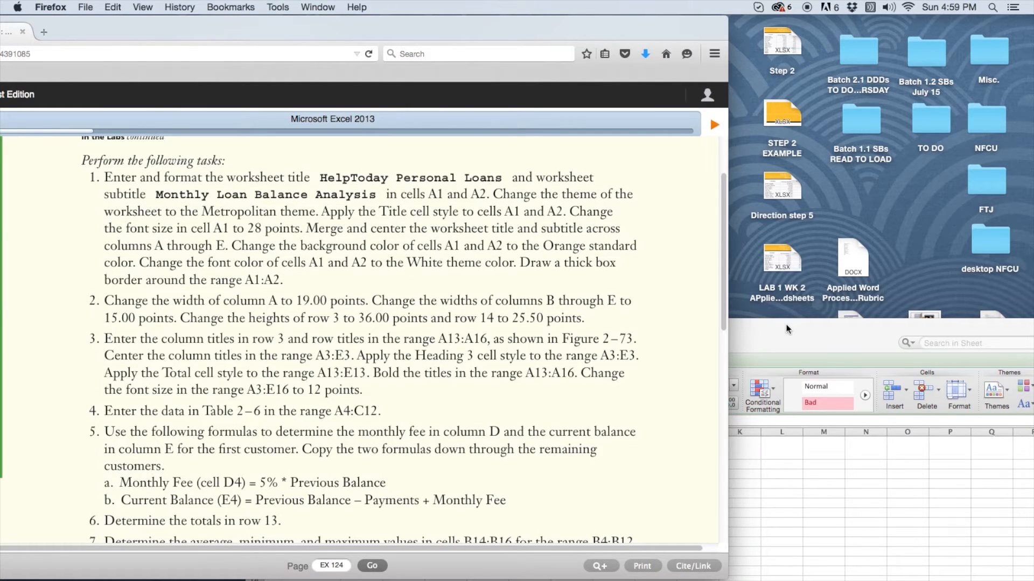
pyautogui.moveTo(786, 327); pyautogui.dragTo(657, 43)
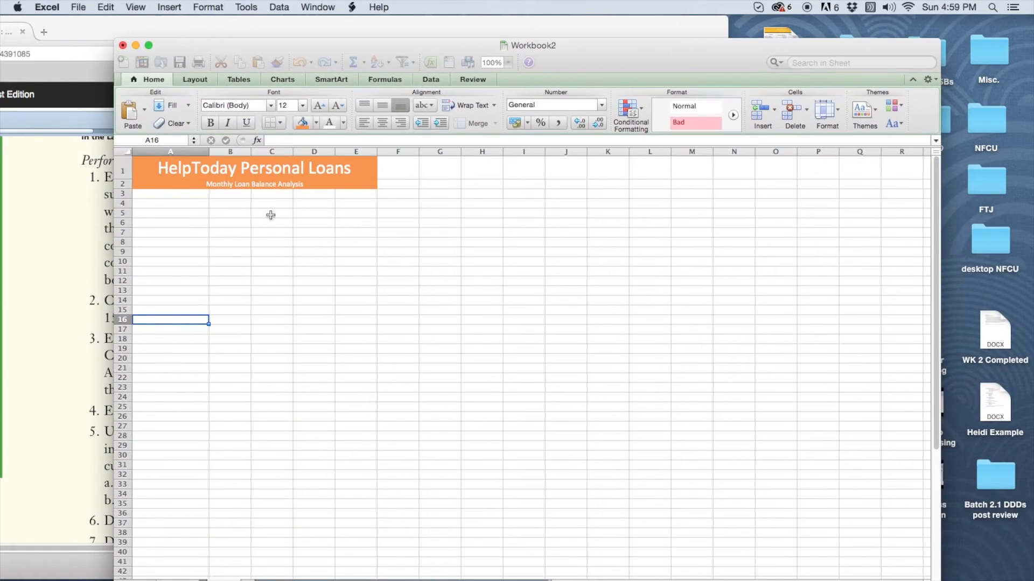
pyautogui.moveTo(231, 196); pyautogui.dragTo(343, 204)
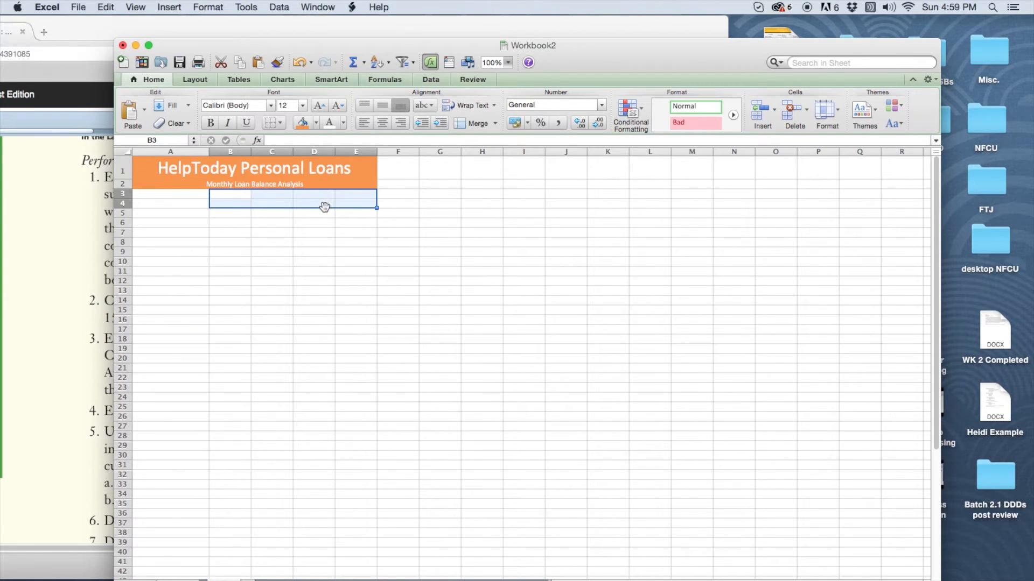
pyautogui.click(839, 106)
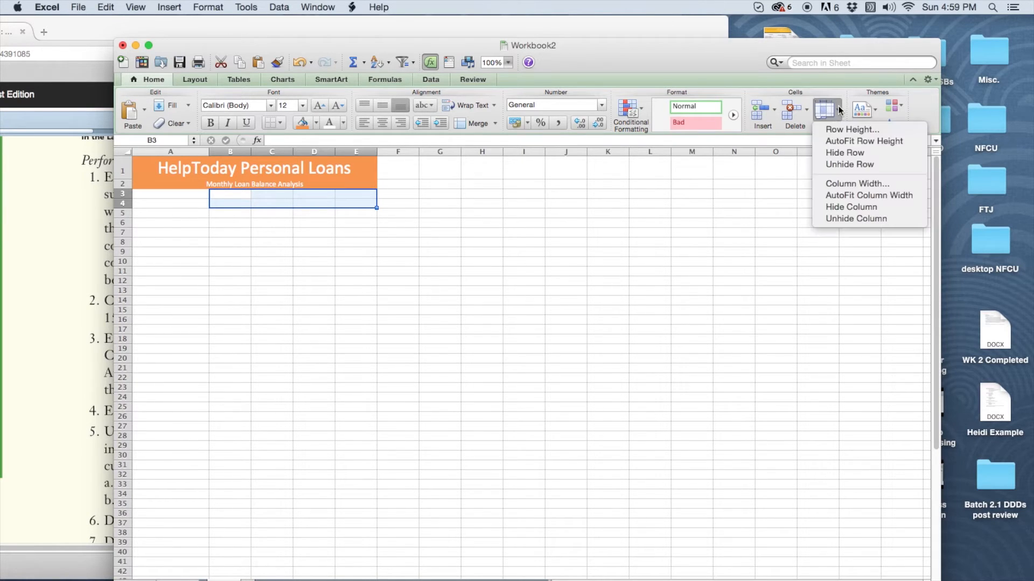
pyautogui.click(835, 183)
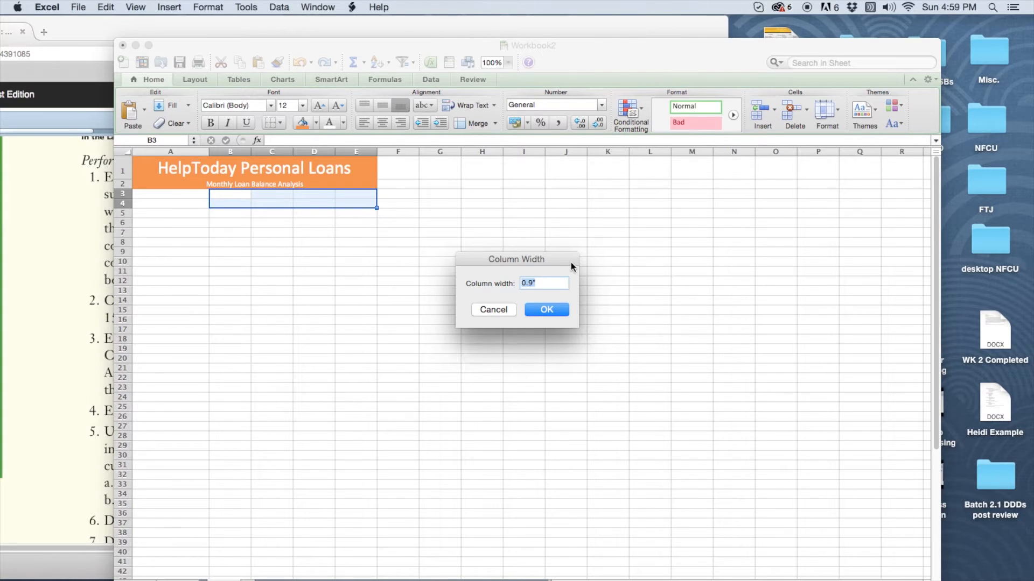
pyautogui.write('.50')
pyautogui.press('Return')
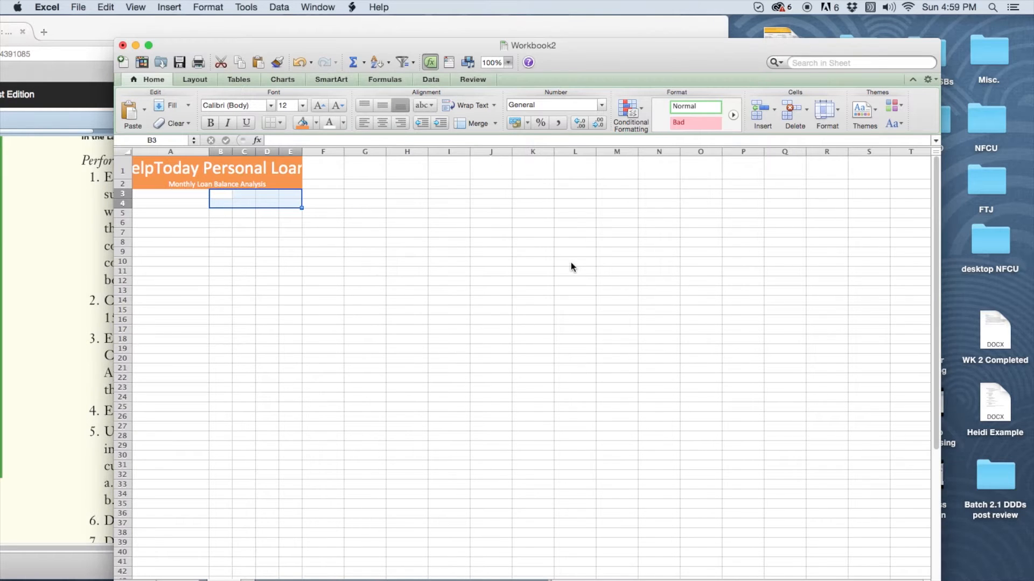
# Widen column B to the textbook's 15.00 by resizing its border
pyautogui.moveTo(292, 62); pyautogui.dragTo(355, 46)
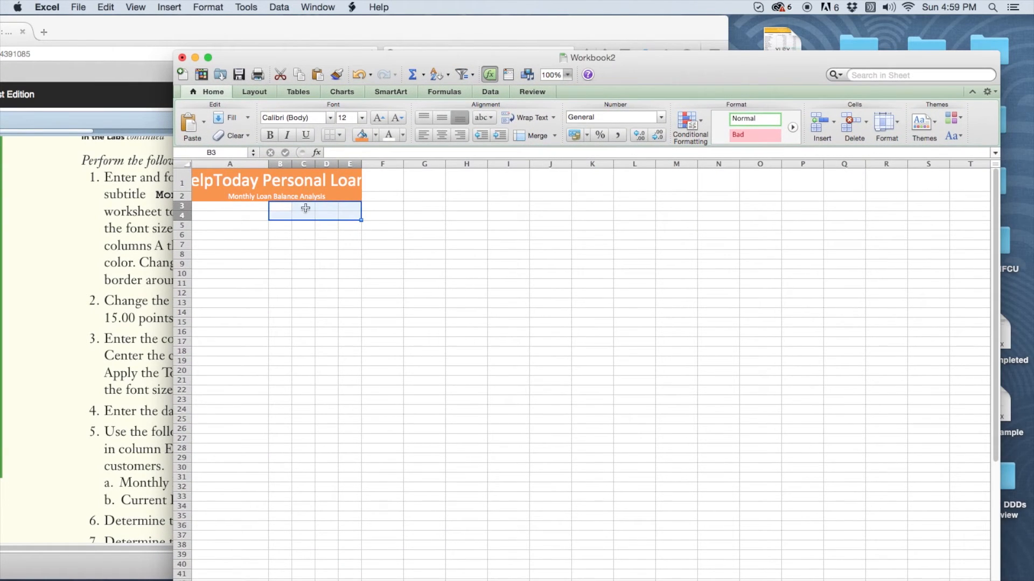
pyautogui.click(278, 215)
pyautogui.moveTo(290, 163); pyautogui.dragTo(328, 163)
# Set the width of columns C through E to 1.33 inches
pyautogui.moveTo(340, 207); pyautogui.dragTo(377, 206)
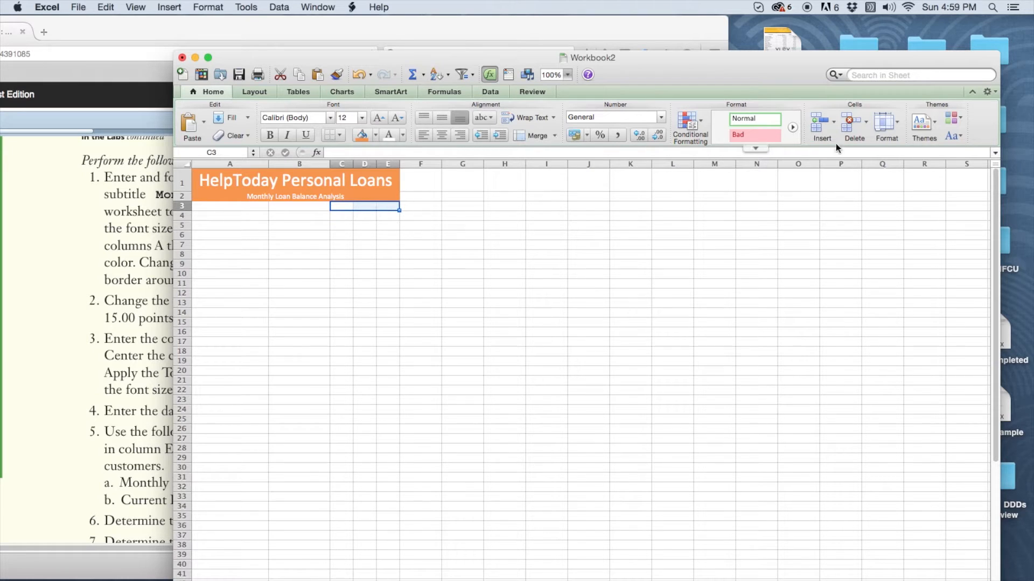
pyautogui.click(898, 122)
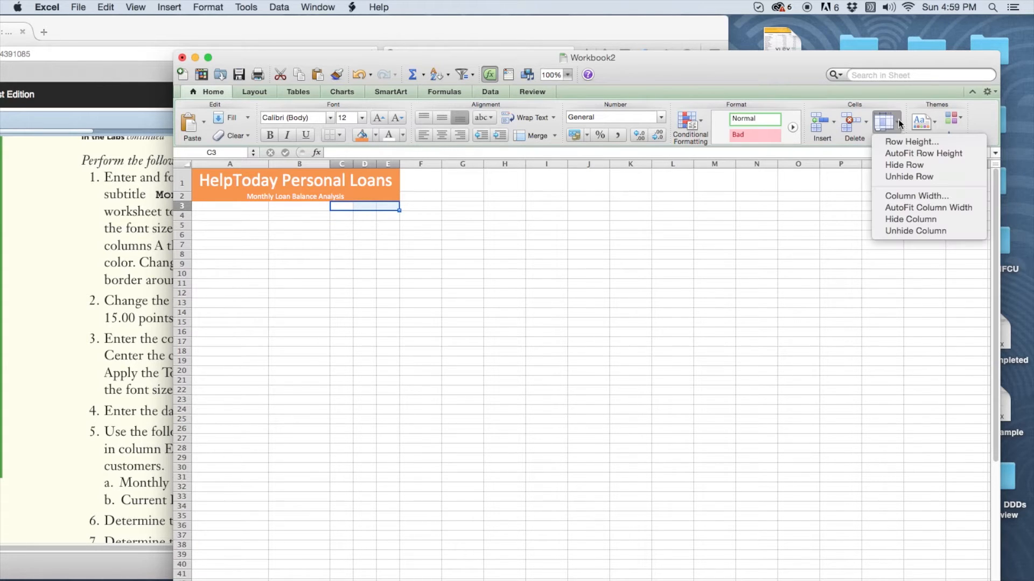
pyautogui.click(903, 196)
pyautogui.write('1.33')
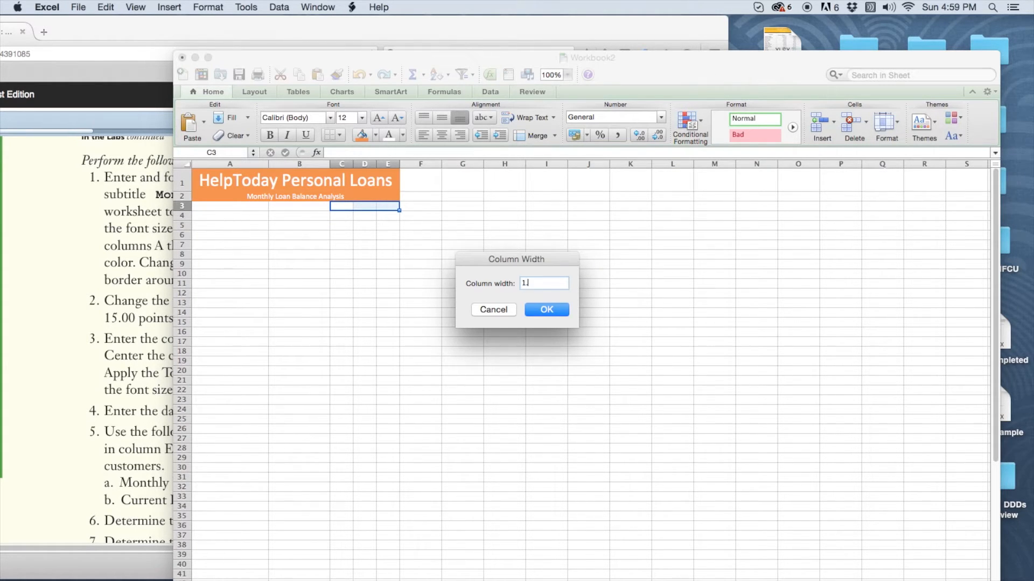
pyautogui.press('Return')
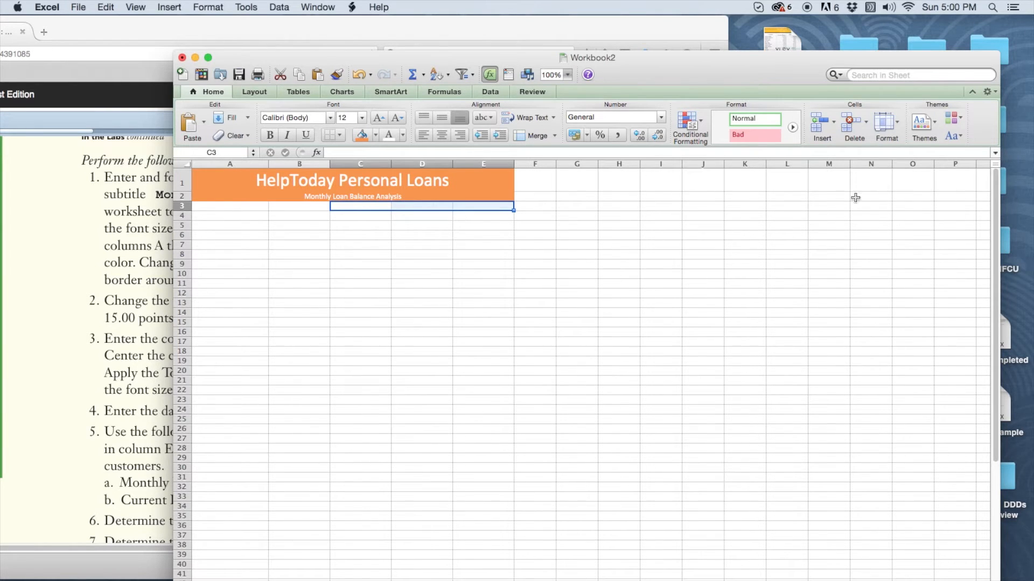
pyautogui.click(473, 233)
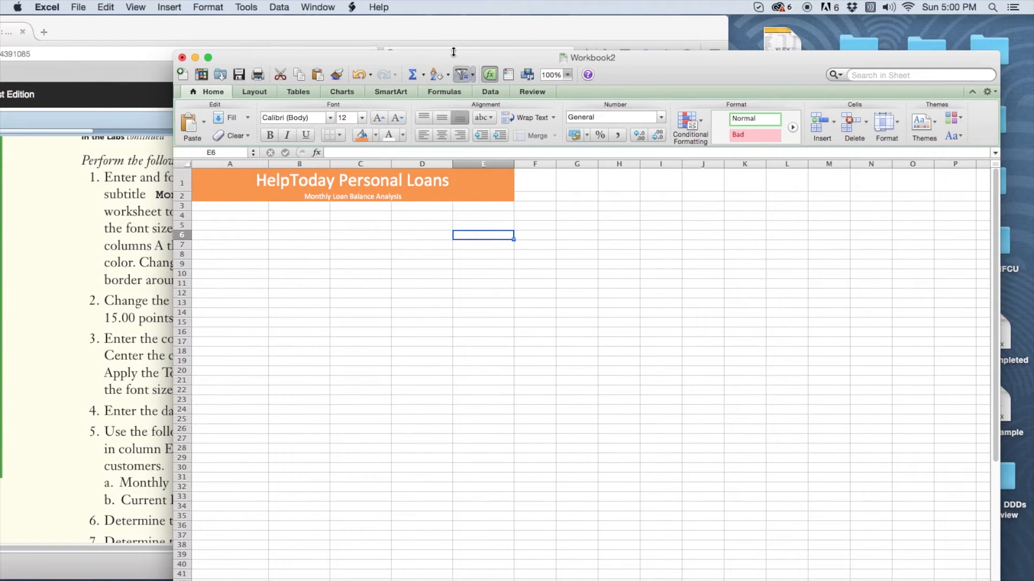
# Check the textbook's instruction for the heights of rows 3 and 14
pyautogui.moveTo(448, 55); pyautogui.dragTo(621, 56)
pyautogui.moveTo(505, 64); pyautogui.dragTo(485, 363)
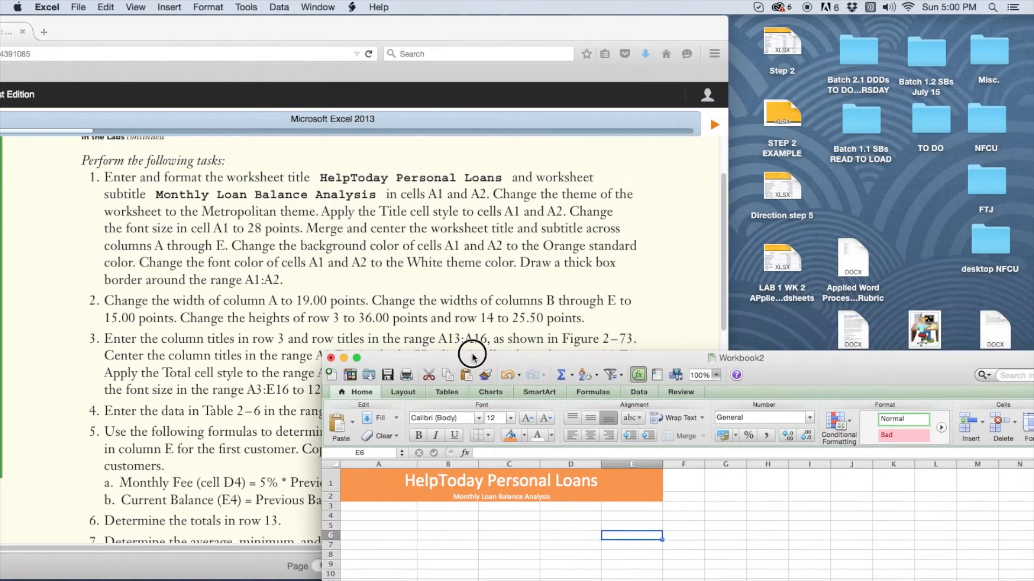
pyautogui.click(183, 321)
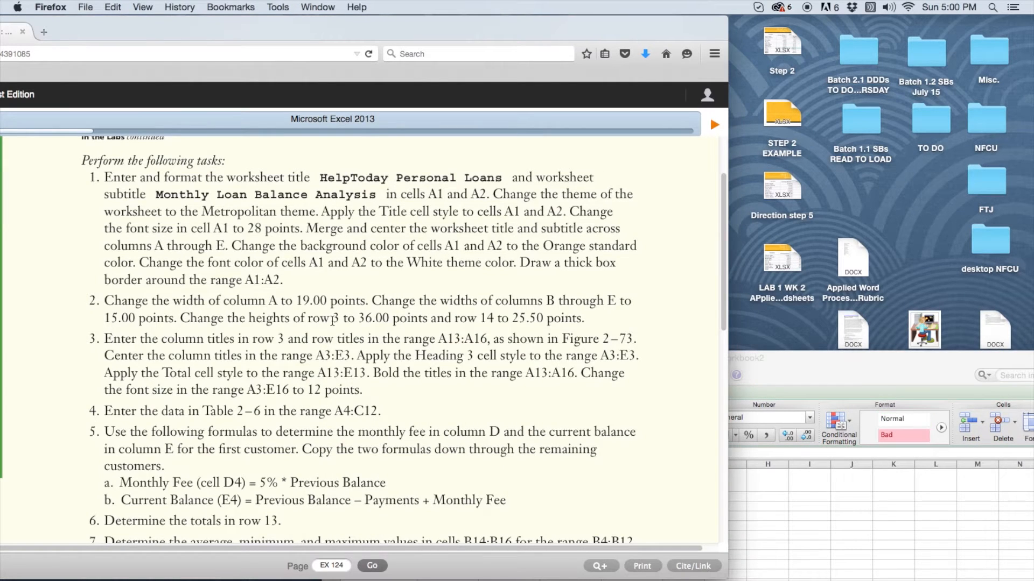
pyautogui.click(811, 362)
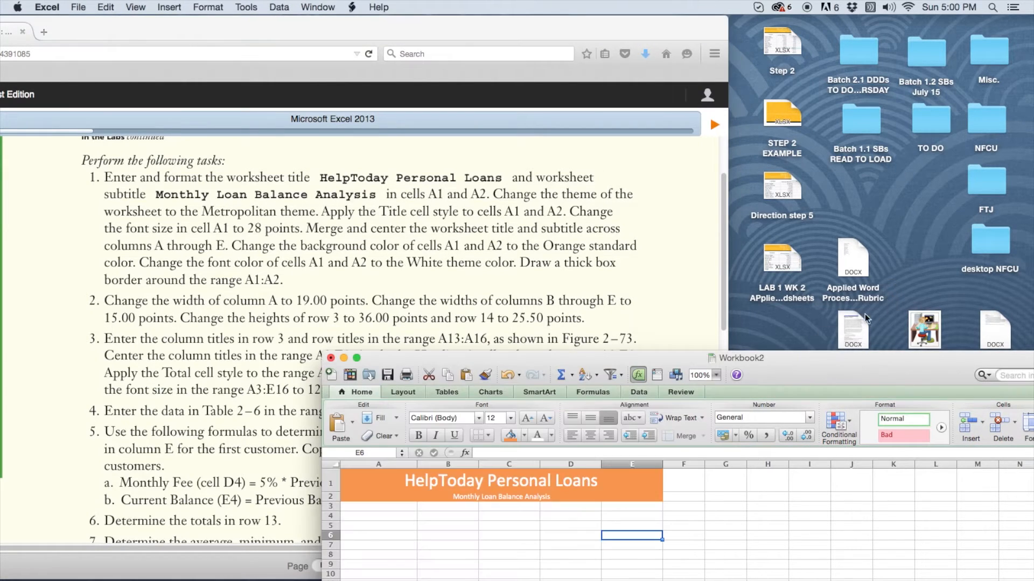
pyautogui.moveTo(812, 361); pyautogui.dragTo(931, 39)
# Set the height of row 3 to .50 inches and check it against the textbook's 36.00 points
pyautogui.click(495, 189)
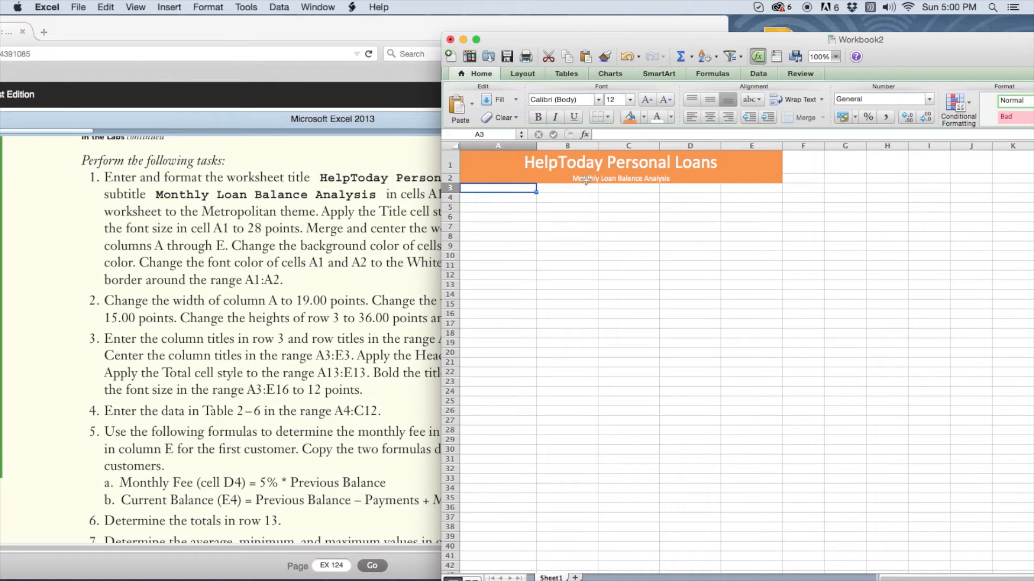
pyautogui.moveTo(949, 42); pyautogui.dragTo(681, 25)
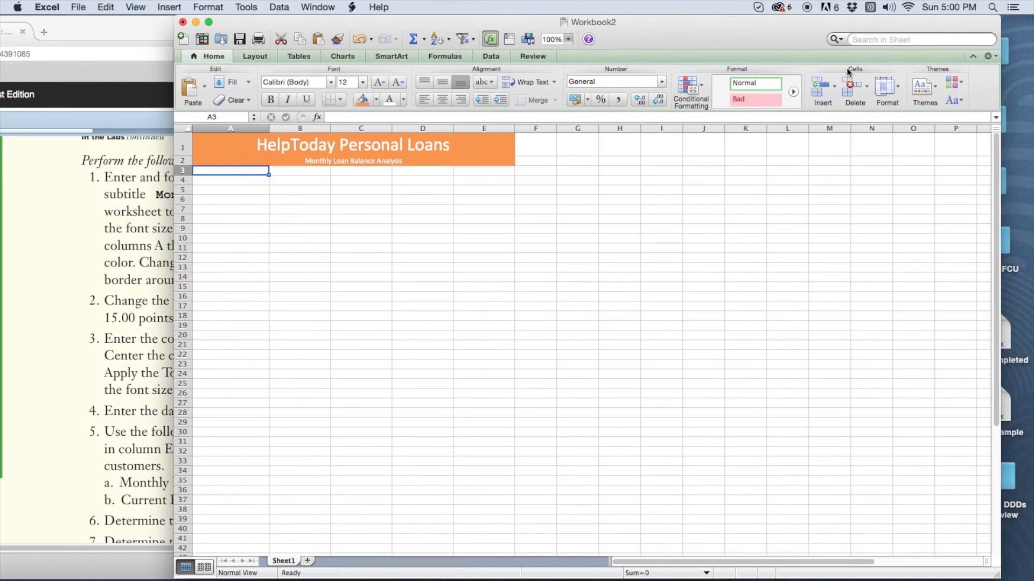
pyautogui.click(899, 88)
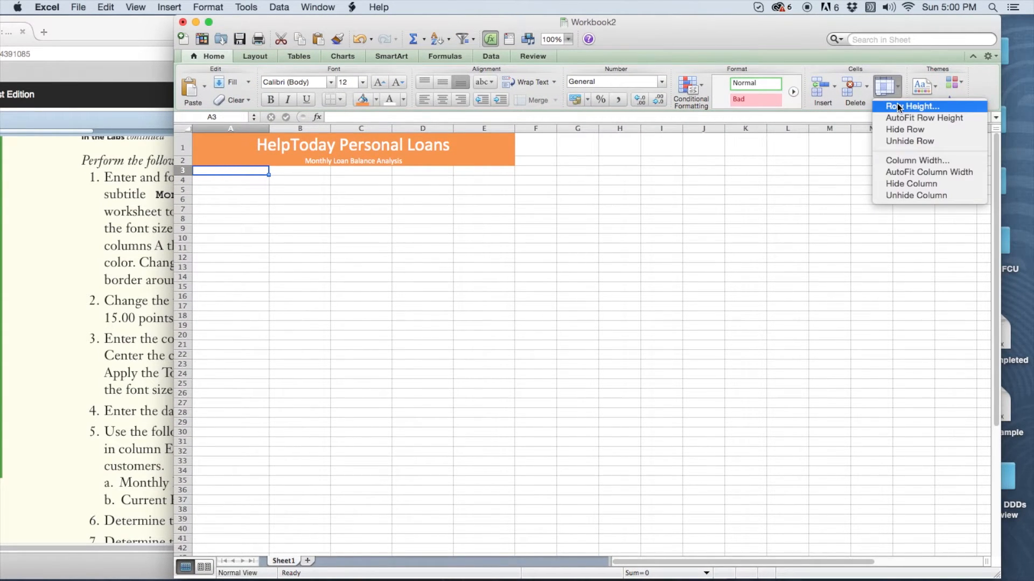
pyautogui.click(897, 104)
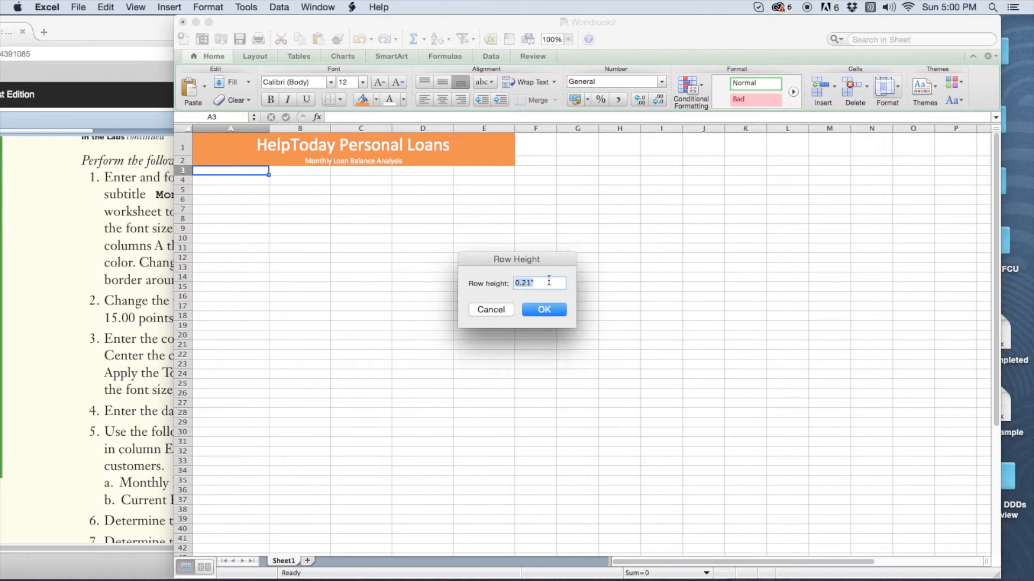
pyautogui.write('.50')
pyautogui.press('Return')
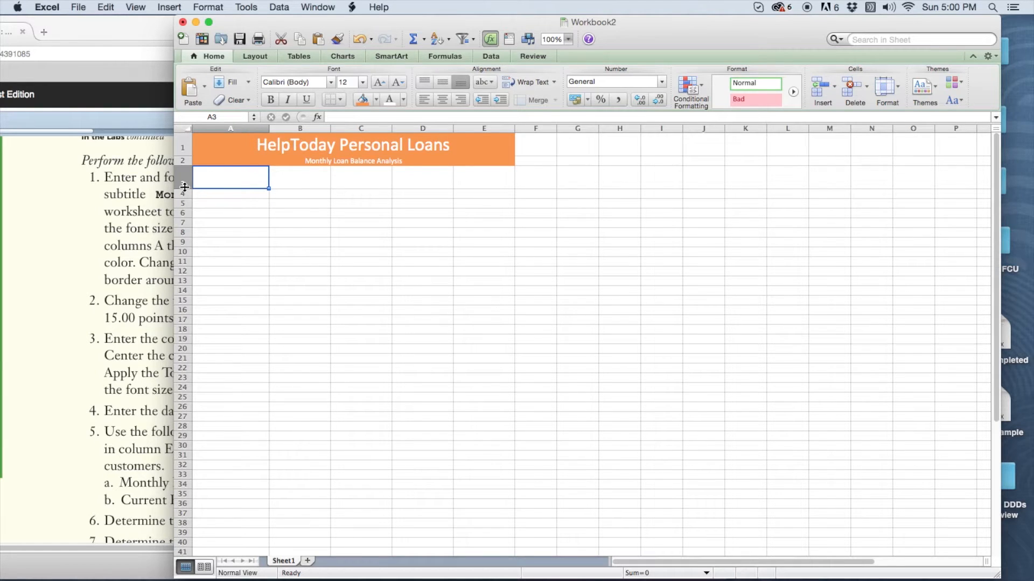
pyautogui.moveTo(183, 188); pyautogui.dragTo(183, 187)
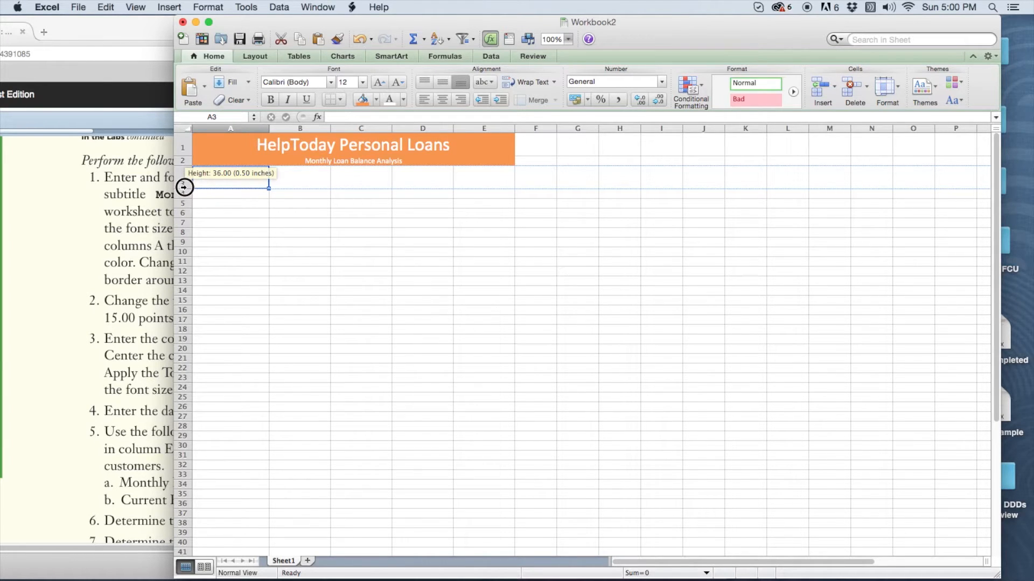
pyautogui.moveTo(184, 187); pyautogui.dragTo(183, 187)
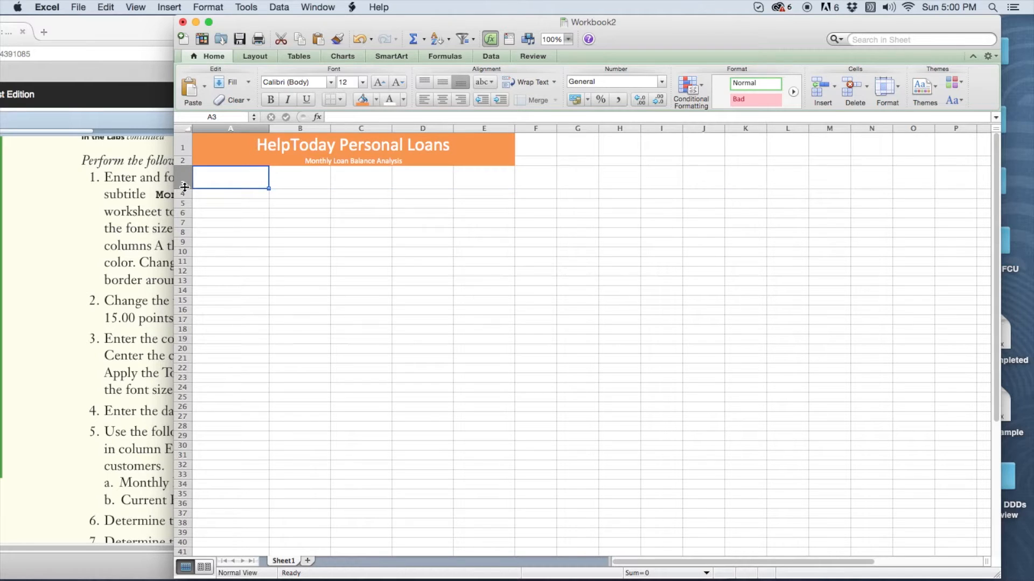
# Check the row 14 instruction and resize row 14 by its border to the textbook's 25.50 points
pyautogui.moveTo(267, 20); pyautogui.dragTo(624, 22)
pyautogui.click(344, 362)
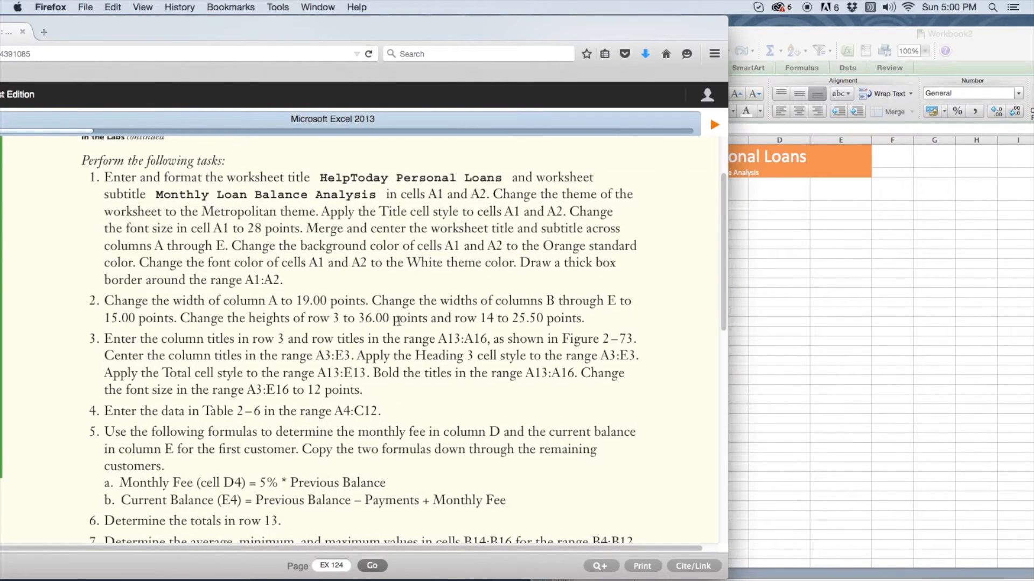
pyautogui.moveTo(453, 317); pyautogui.dragTo(493, 317)
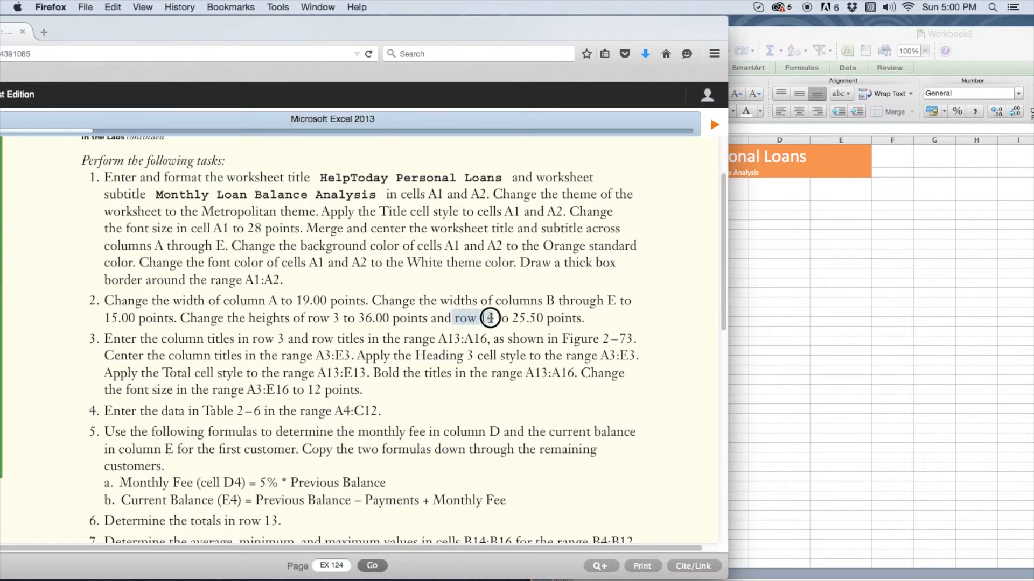
pyautogui.click(811, 246)
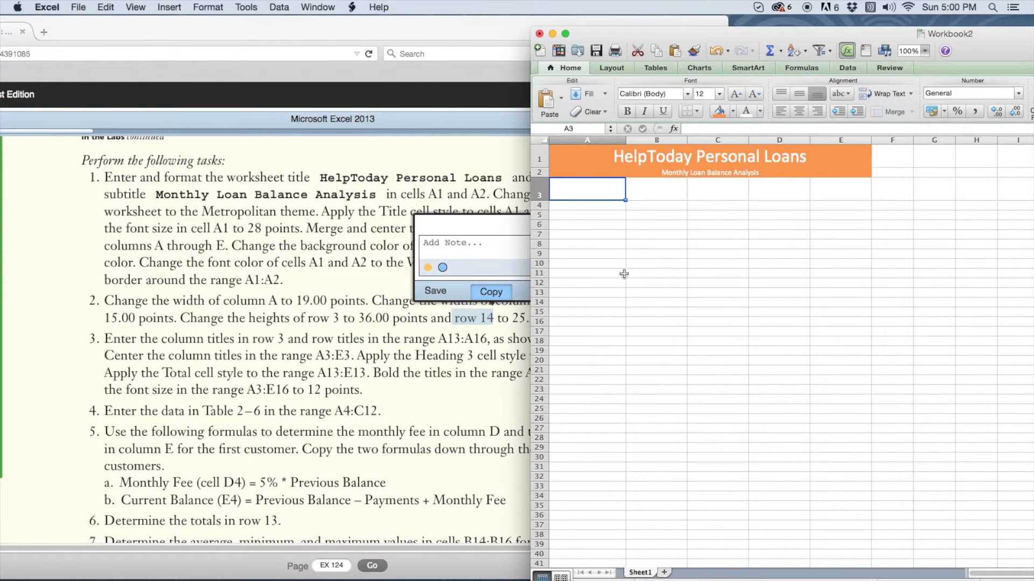
pyautogui.click(550, 303)
pyautogui.moveTo(540, 306); pyautogui.dragTo(541, 315)
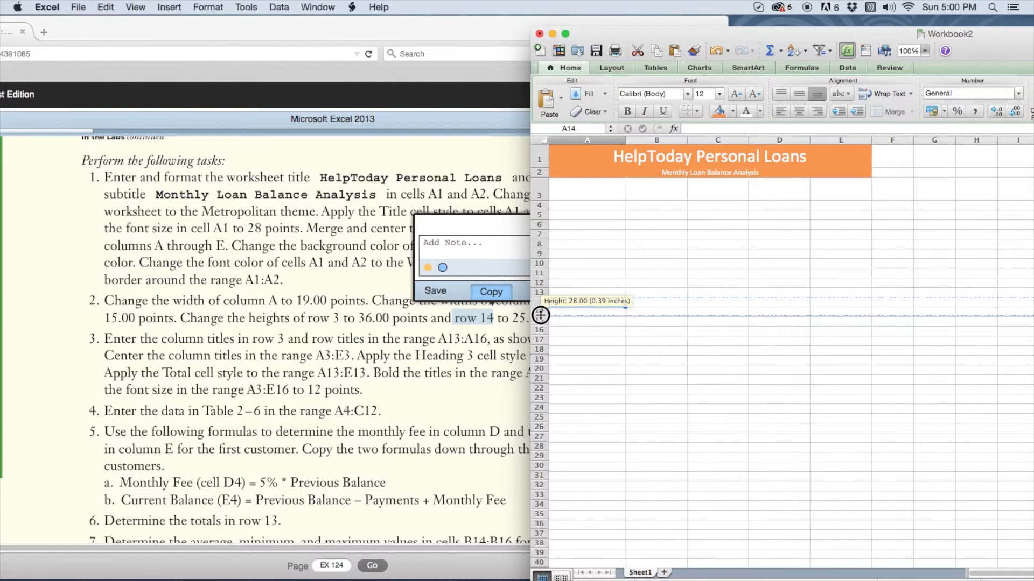
pyautogui.moveTo(541, 315); pyautogui.dragTo(541, 313)
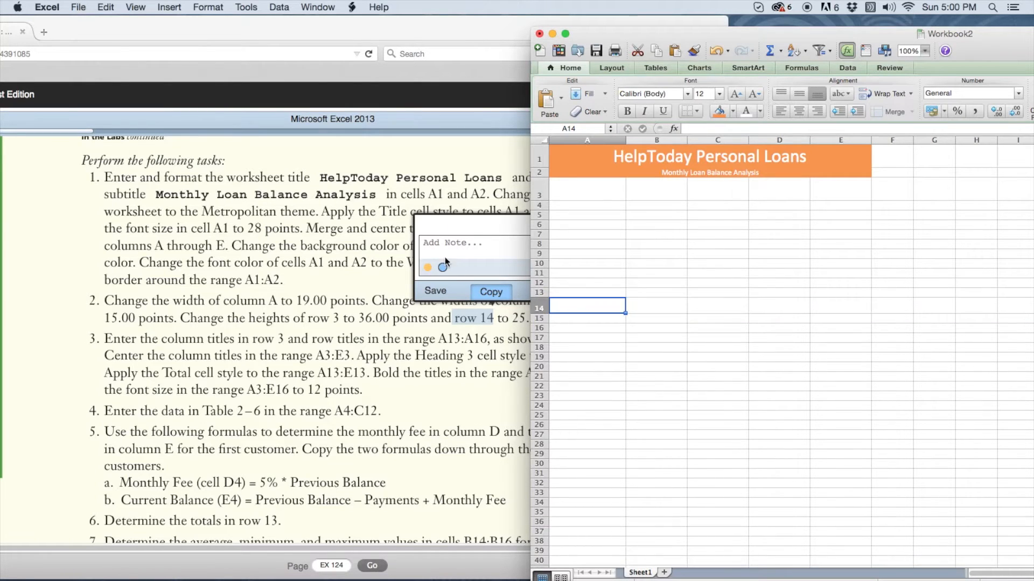
# Dismiss the textbook's note popup, review instruction 3 on column and row titles, and locate the range A13:A16 in the worksheet
pyautogui.click(468, 242)
pyautogui.click(551, 224)
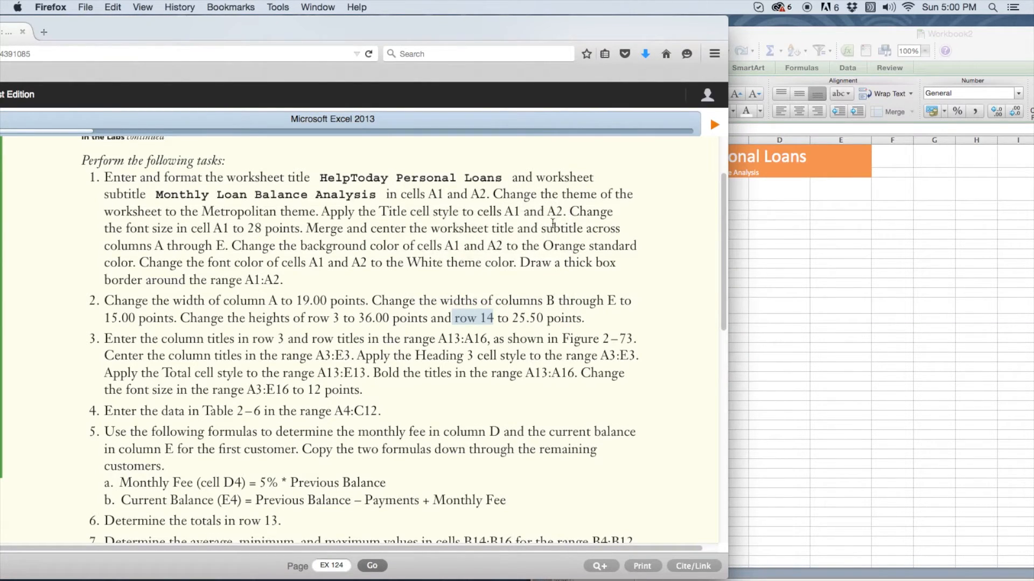
pyautogui.moveTo(801, 26); pyautogui.dragTo(664, 28)
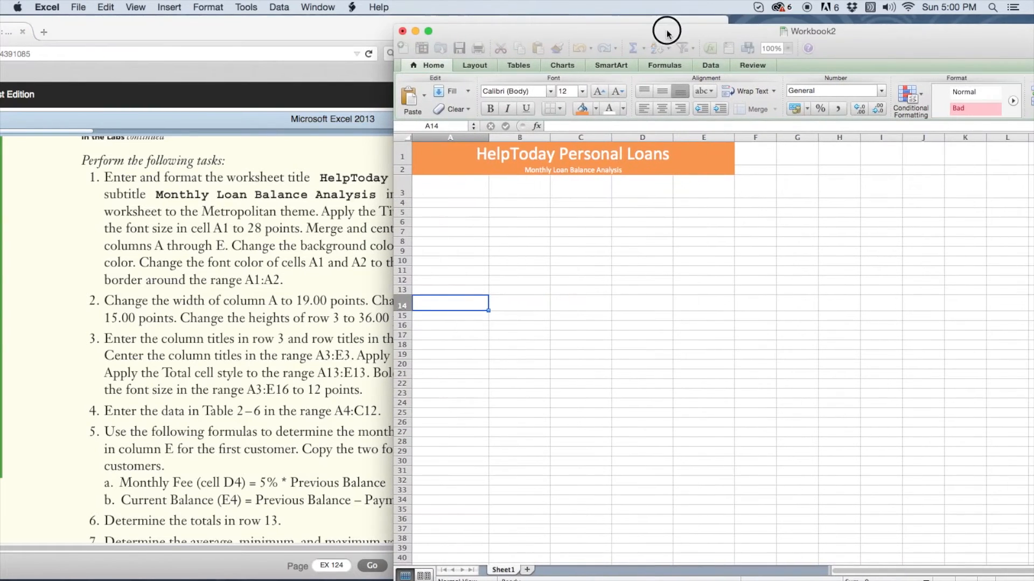
pyautogui.click(137, 308)
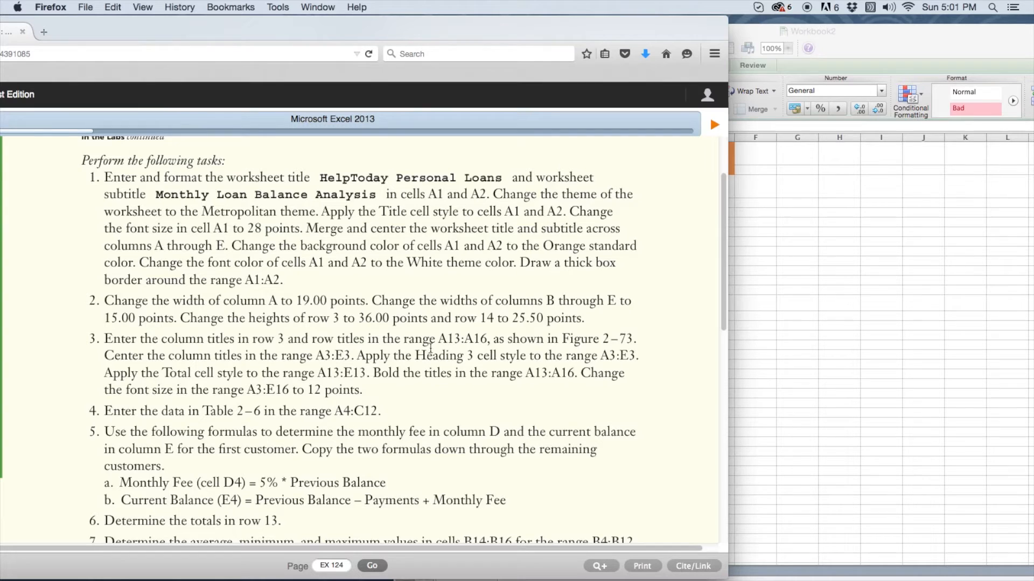
pyautogui.click(772, 272)
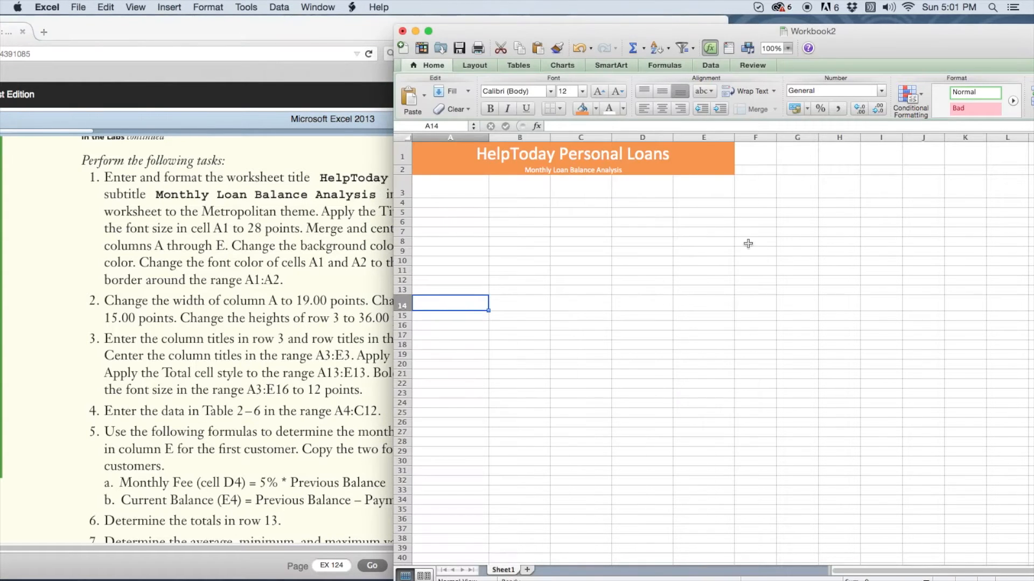
pyautogui.moveTo(521, 31); pyautogui.dragTo(707, 29)
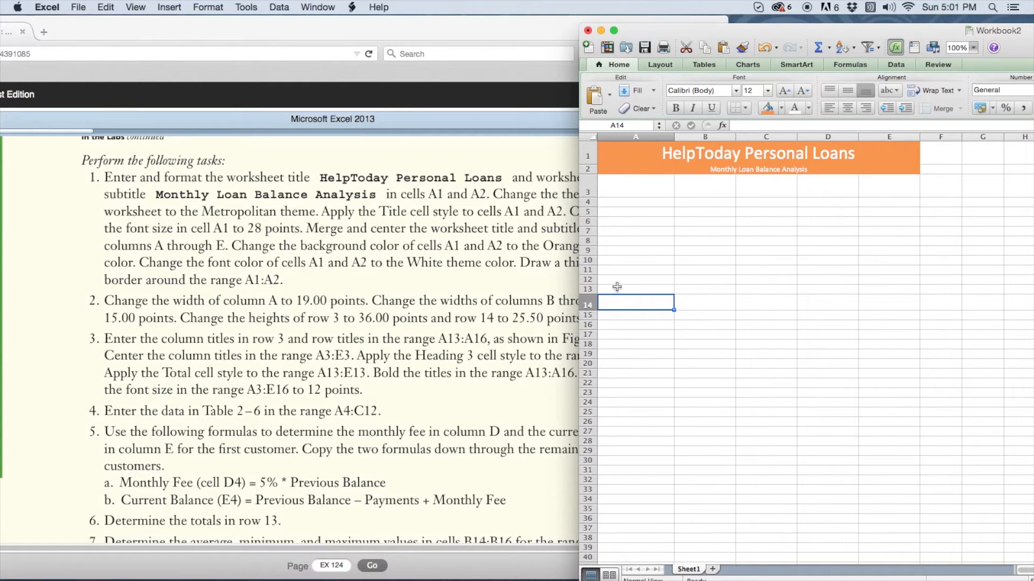
pyautogui.moveTo(617, 287); pyautogui.dragTo(612, 321)
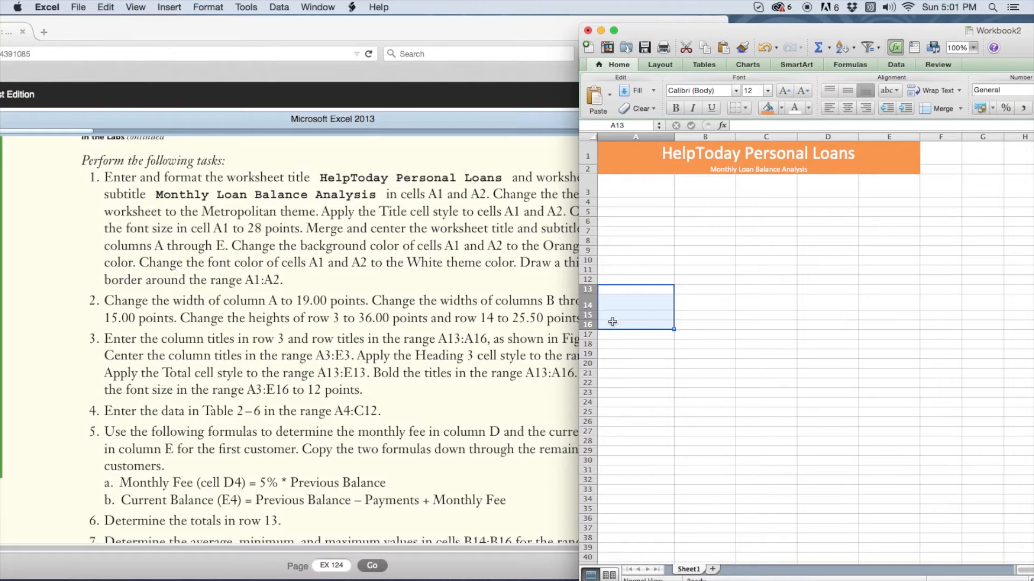
# Go back to textbook page EX 123 and bring Figure 2–73 into view to see the column and row titles
pyautogui.moveTo(642, 31); pyautogui.dragTo(729, 97)
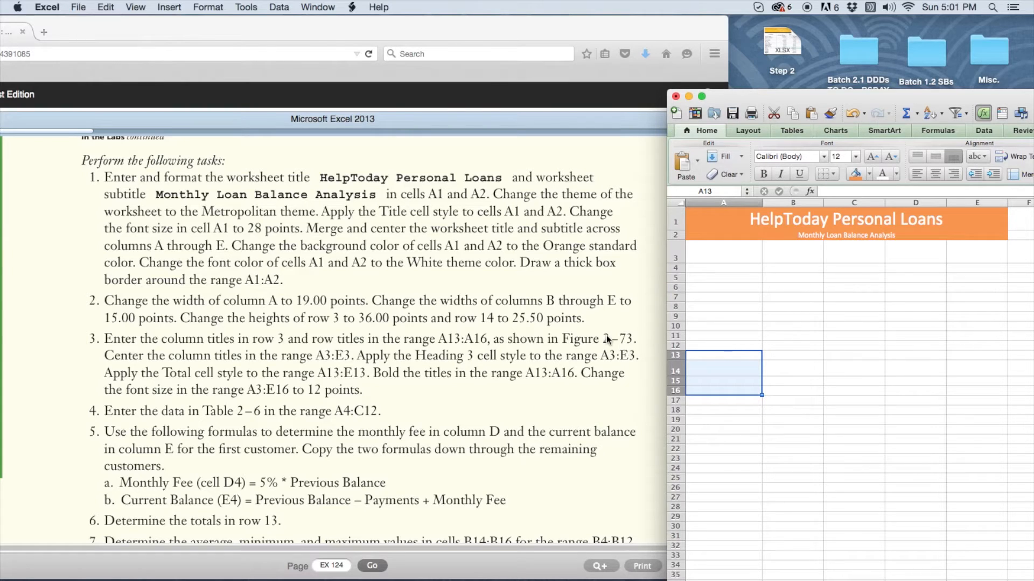
pyautogui.moveTo(327, 28); pyautogui.dragTo(441, 28)
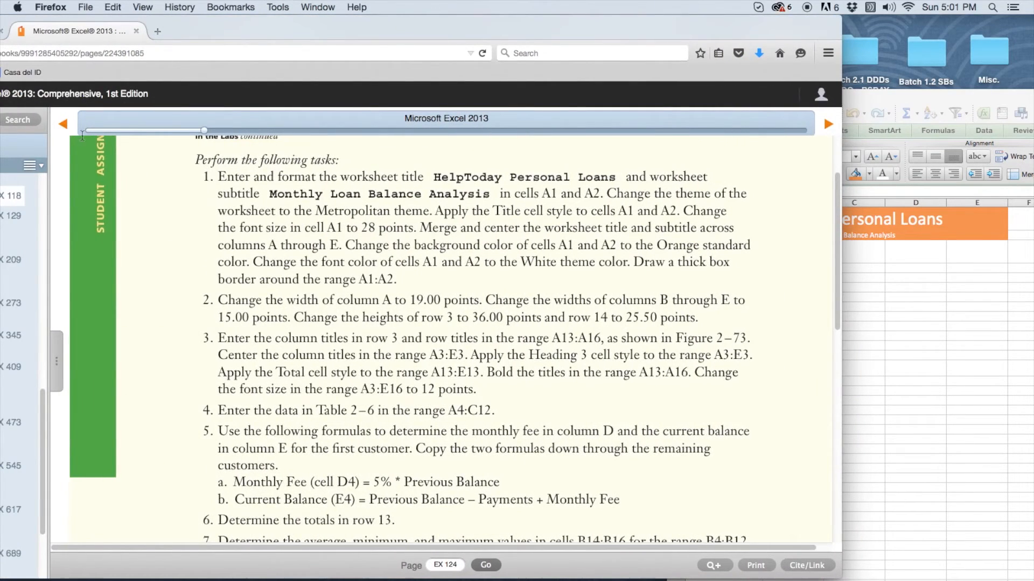
pyautogui.click(63, 123)
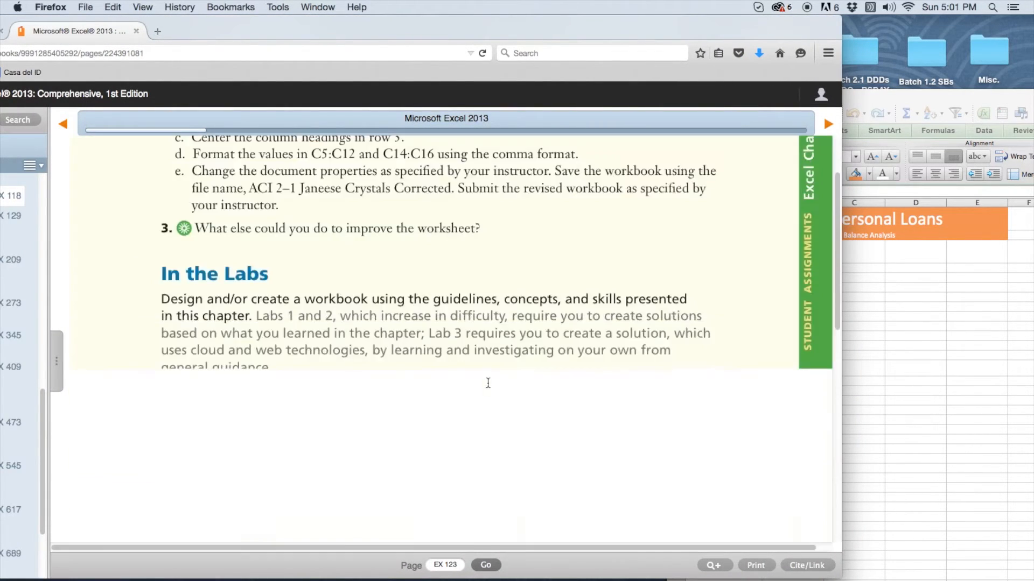
pyautogui.scroll(-5, 455, 363)
pyautogui.scroll(-10, 455, 367)
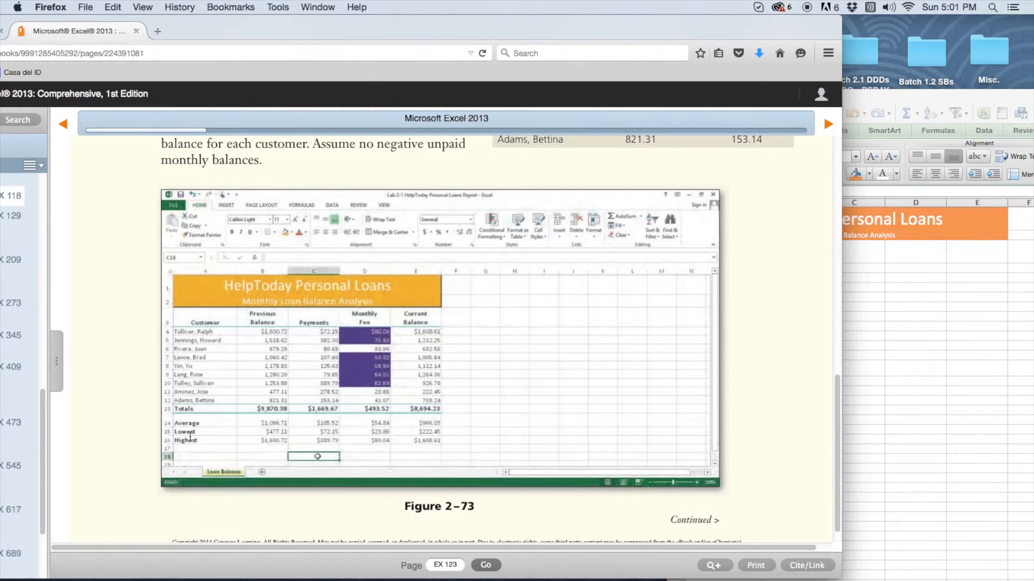
# Place the workbook beside the figure and enter the titles Customer in A3 and Previous Balance in B3
pyautogui.click(906, 94)
pyautogui.moveTo(907, 92); pyautogui.dragTo(575, 90)
pyautogui.click(379, 253)
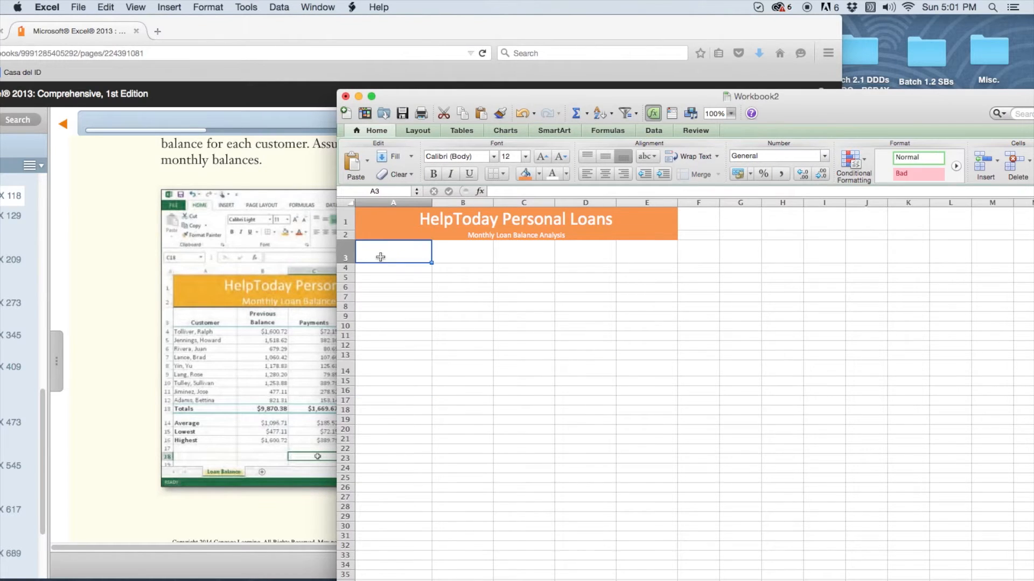
pyautogui.write('Customer')
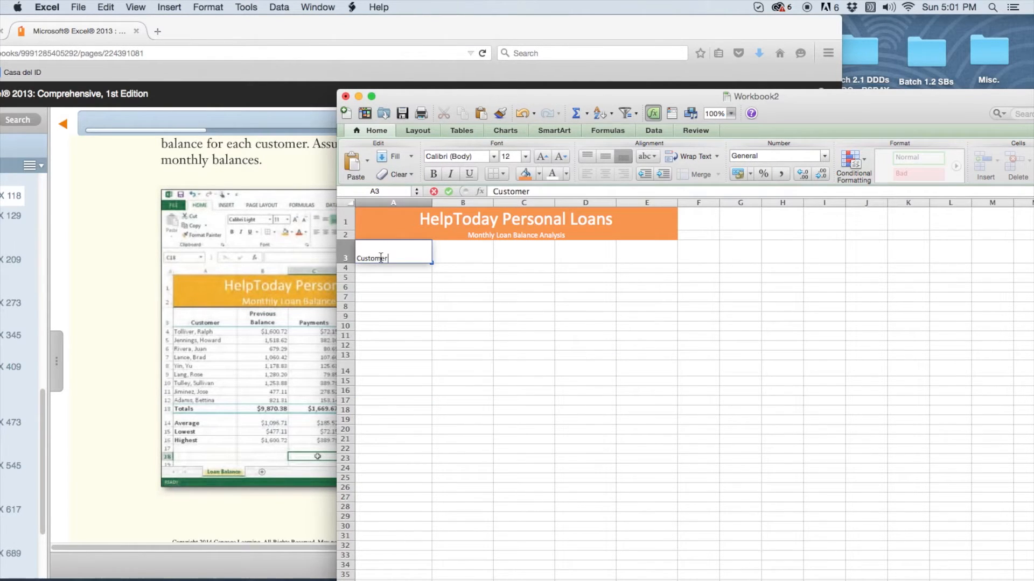
pyautogui.click(438, 256)
pyautogui.write('Previous Balance')
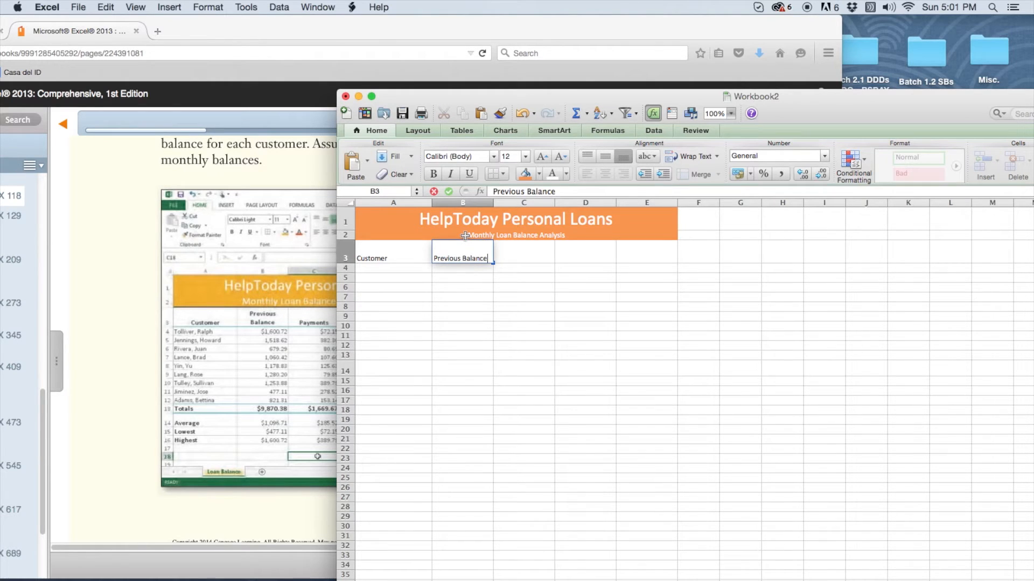
# Enter the remaining column titles: Payments in C3, Monthly Fee in D3 and Current Balance in E3
pyautogui.click(512, 251)
pyautogui.write('Payments')
pyautogui.press('Tab')
pyautogui.write('Monthly Fee')
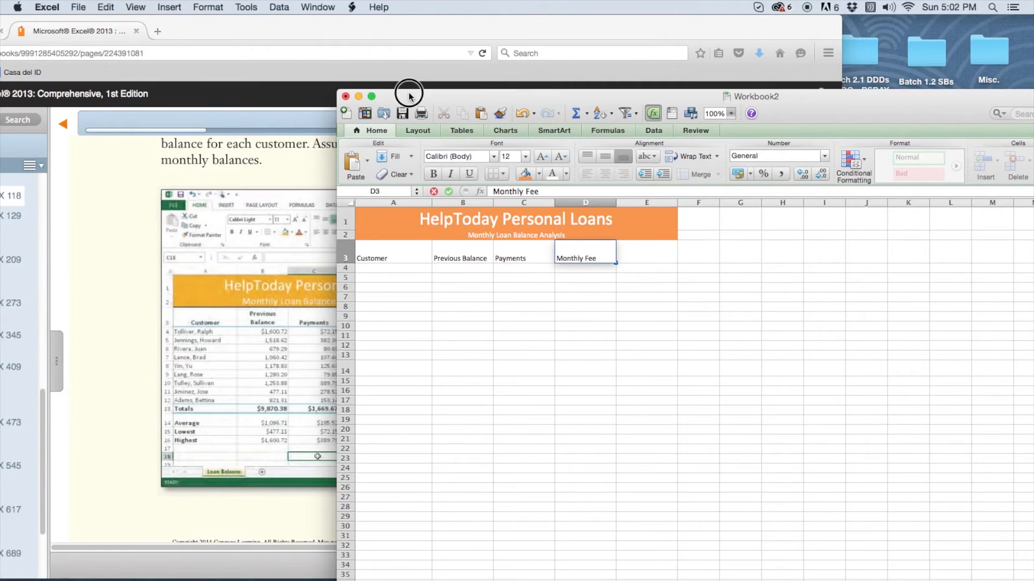
pyautogui.moveTo(408, 96); pyautogui.dragTo(468, 46)
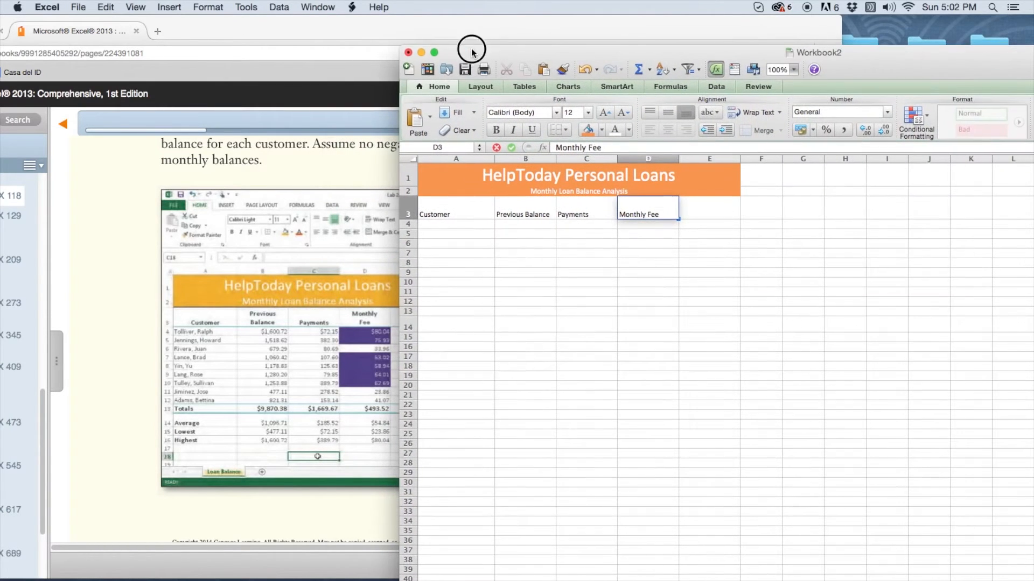
pyautogui.click(705, 204)
pyautogui.write('Current Balance')
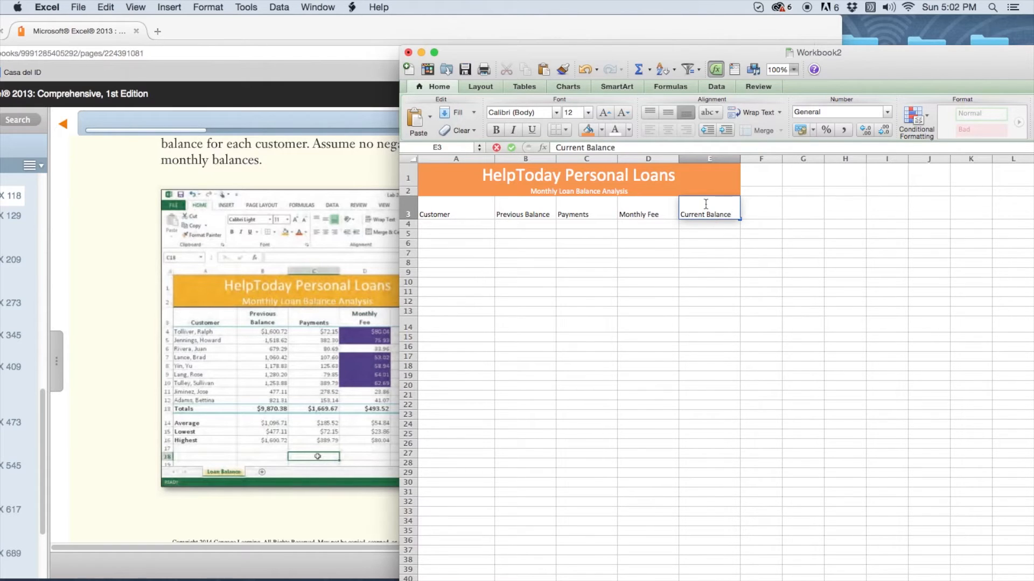
pyautogui.click(686, 246)
# Select cell A4 and consult the customer data in Table 2–6 of the textbook
pyautogui.moveTo(465, 210); pyautogui.dragTo(682, 208)
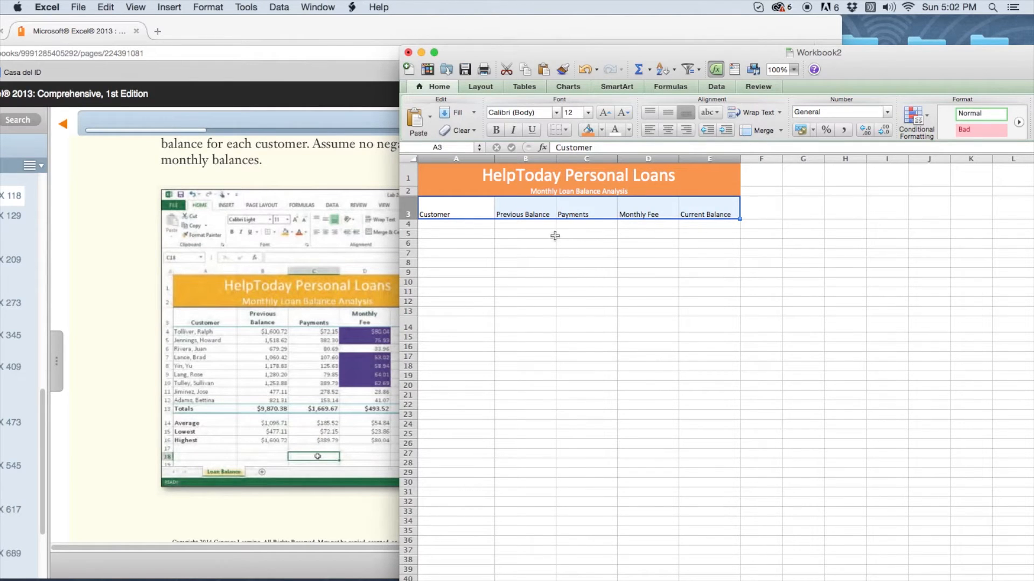
pyautogui.click(460, 226)
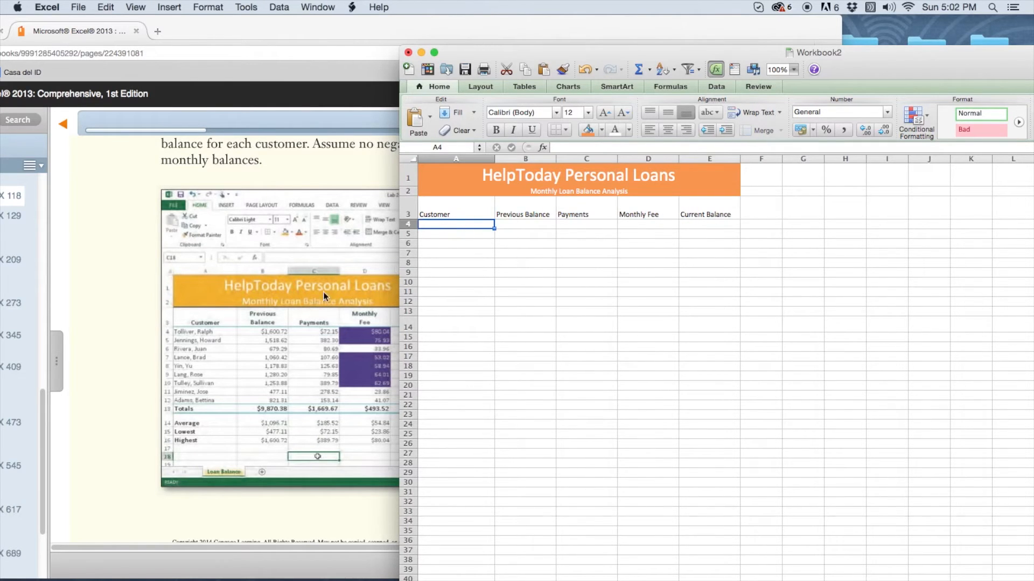
pyautogui.click(196, 331)
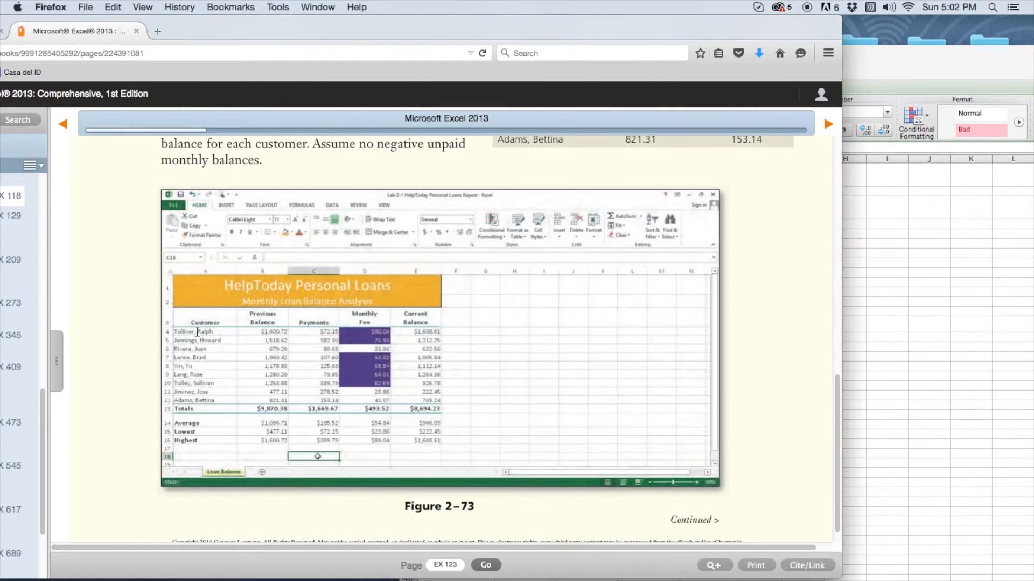
pyautogui.scroll(5, 493, 306)
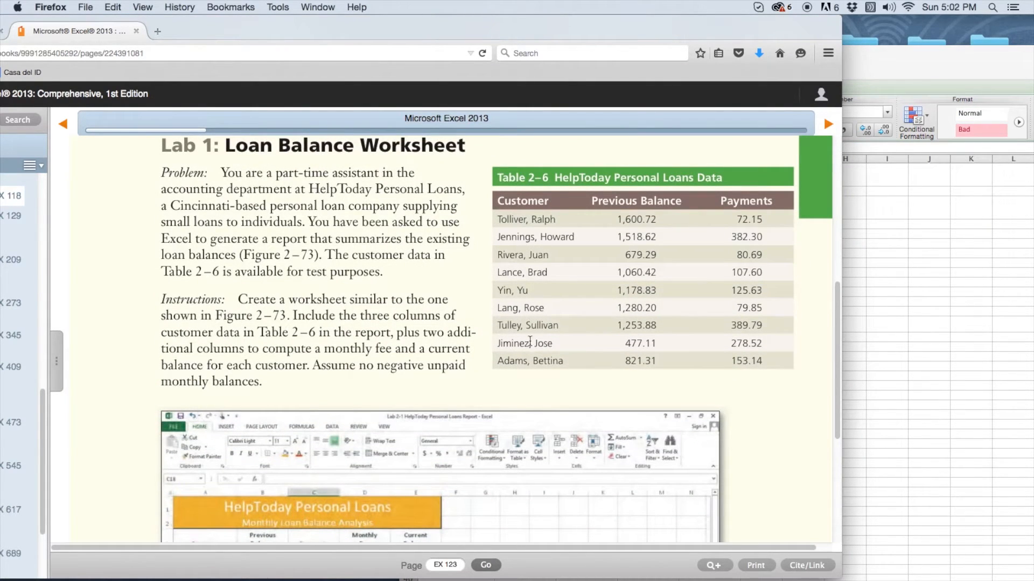
# Place the textbook window beside the workbook so that Table 2–6 and column A are both in view
pyautogui.click(529, 352)
pyautogui.click(913, 63)
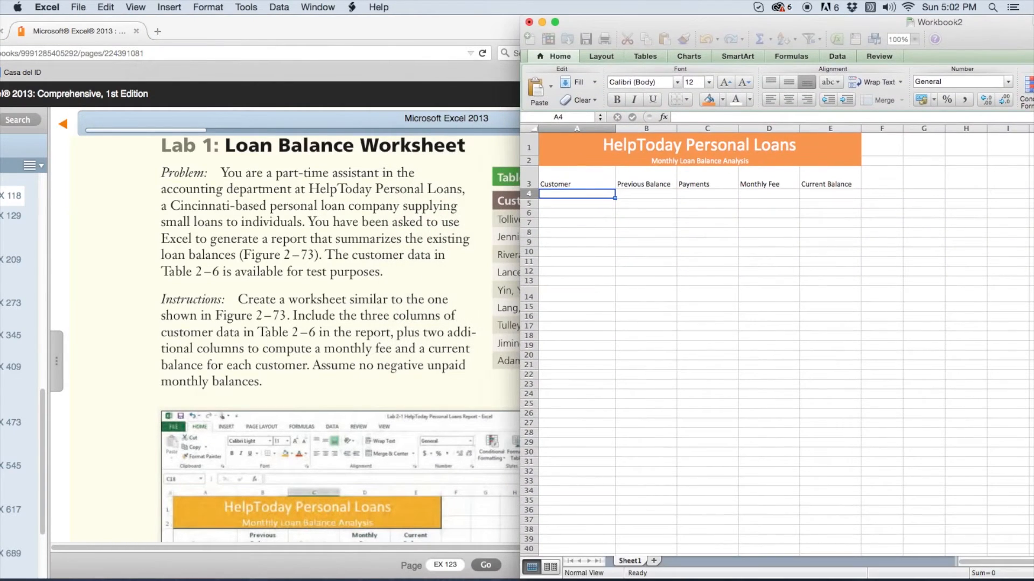
pyautogui.moveTo(487, 23); pyautogui.dragTo(157, 21)
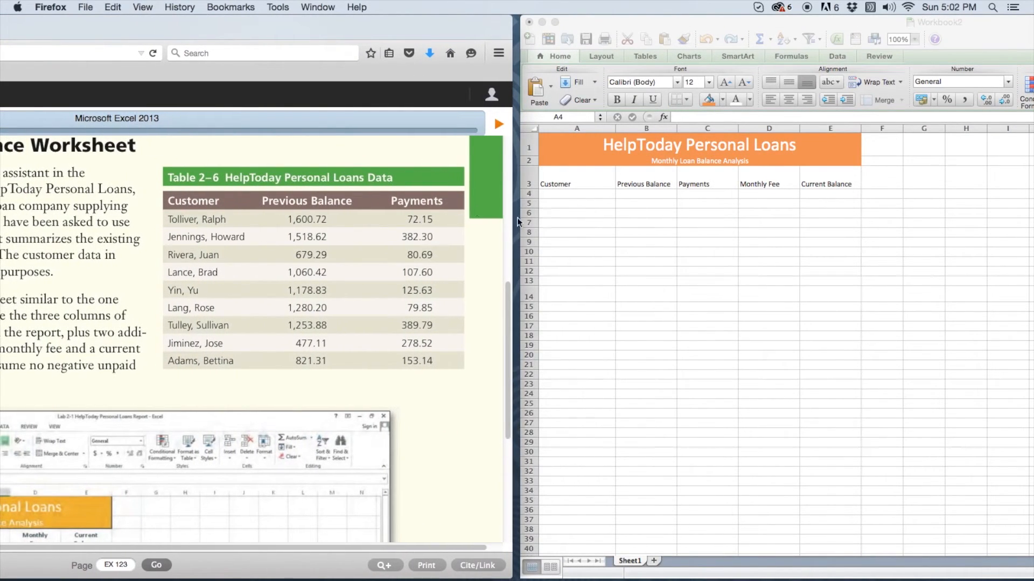
# Enter the first customer's name from Table 2–6 in A4, previous balance 1,600.72 in B4 and payment 72.15 in C4
pyautogui.click(554, 195)
pyautogui.write('Tolliver, Ralph')
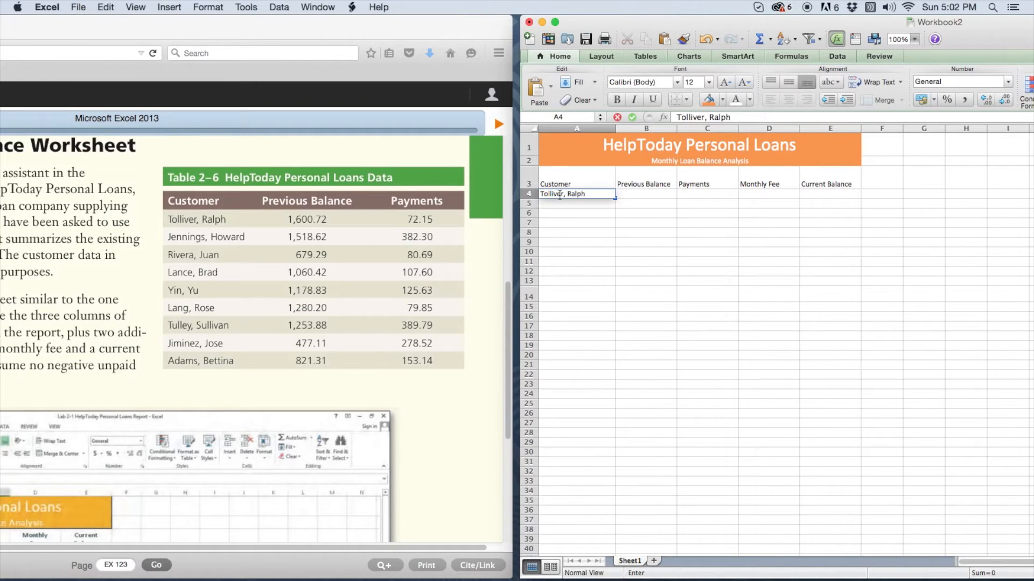
pyautogui.press('Tab')
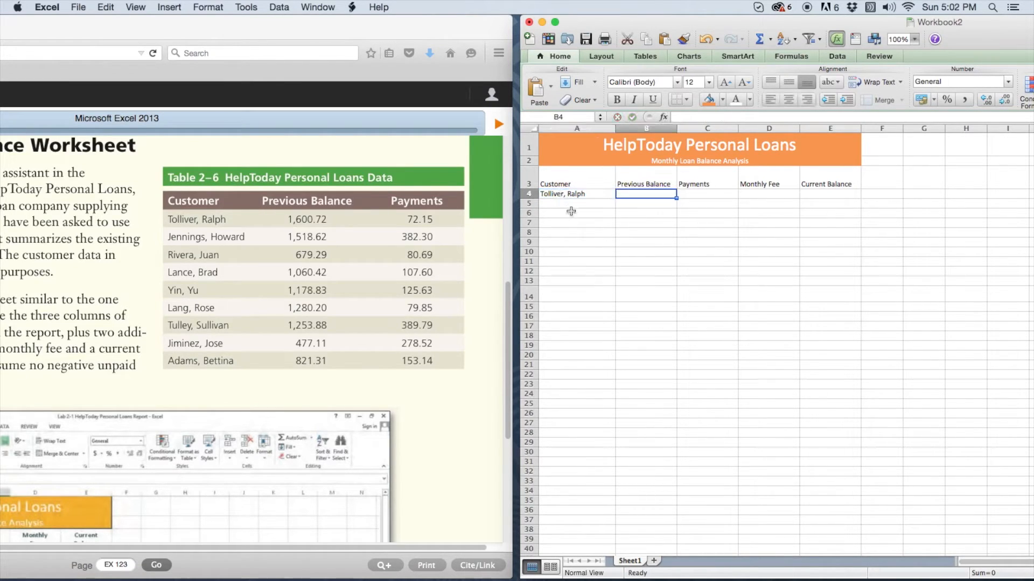
pyautogui.write('1,600.72')
pyautogui.press('Tab')
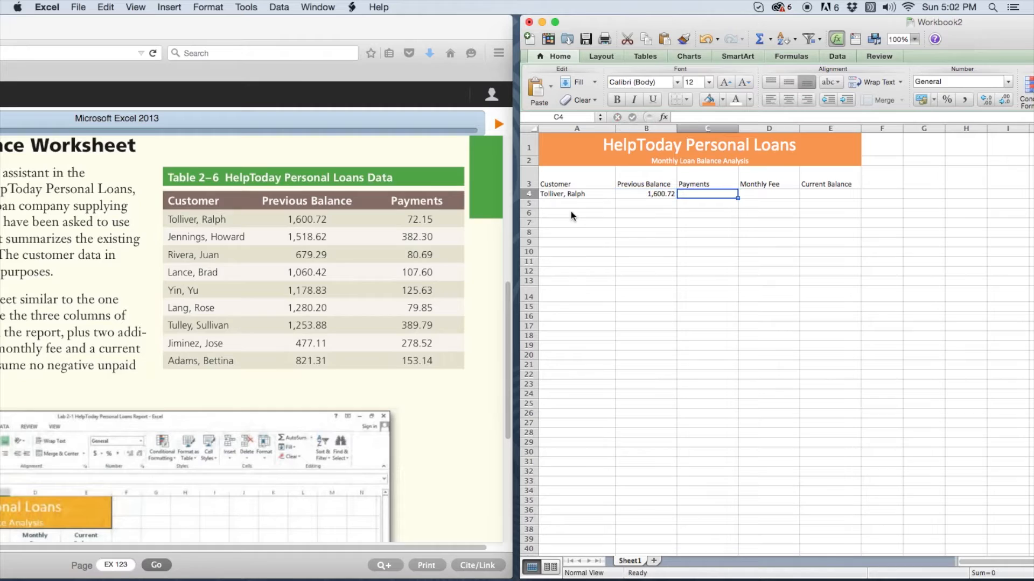
pyautogui.write('7')
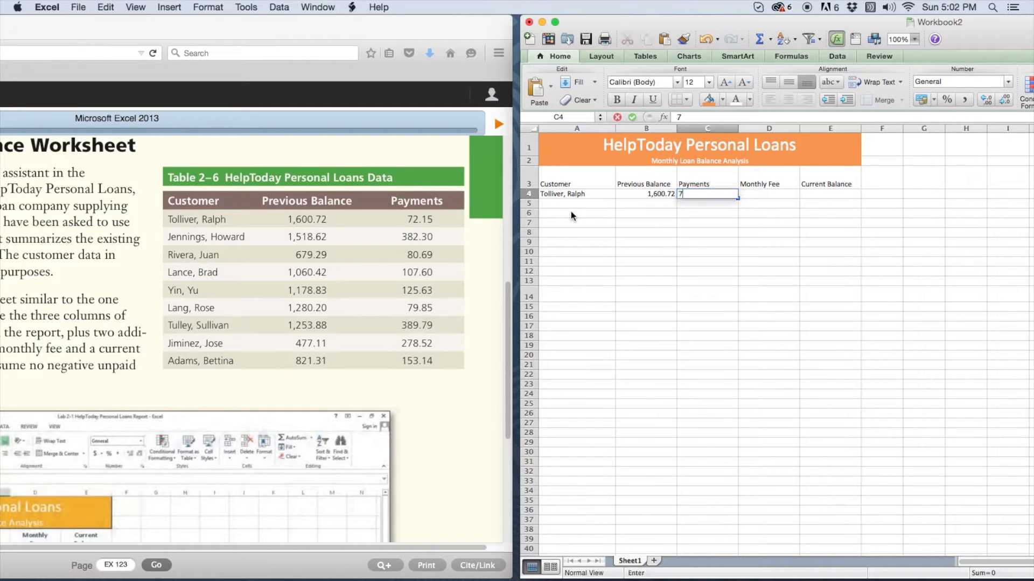
pyautogui.write('2.15')
pyautogui.press('Return')
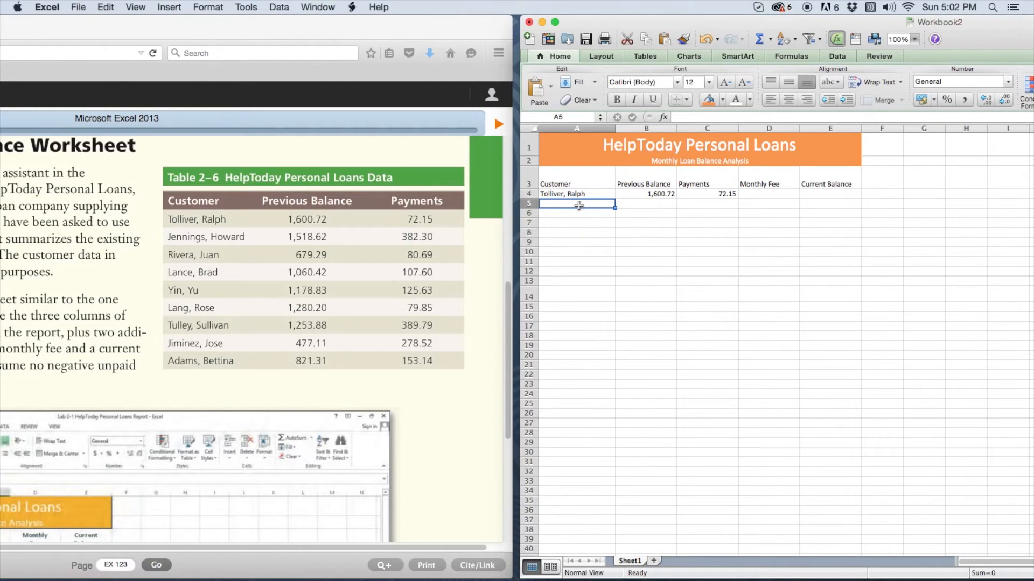
# Enter the second customer's name in A5, previous balance 1,518.62 in B5 and payment 382.30 in C5
pyautogui.write('Jennings, Howard')
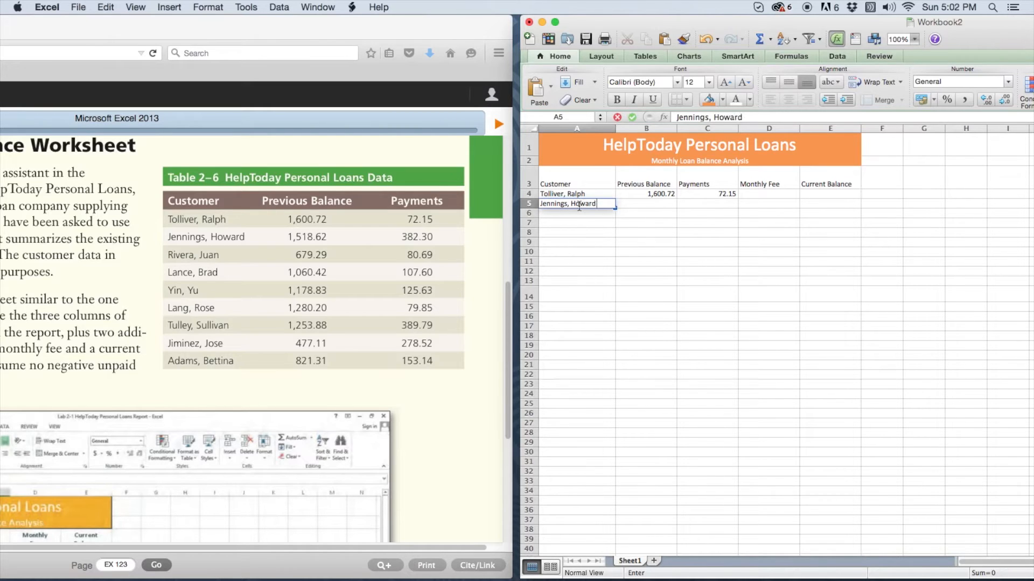
pyautogui.click(661, 204)
pyautogui.write('1,5')
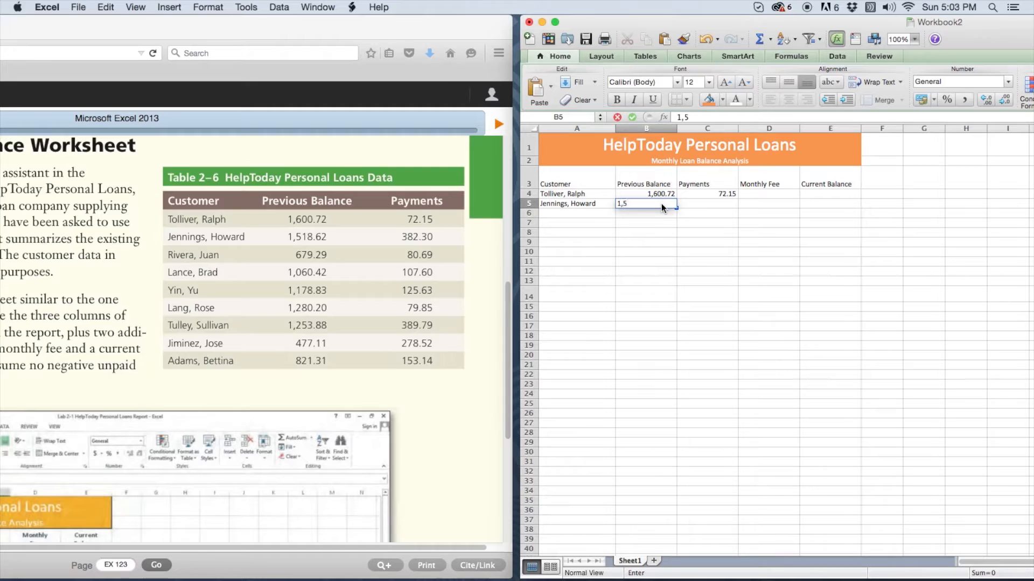
pyautogui.write('18.62')
pyautogui.click(706, 202)
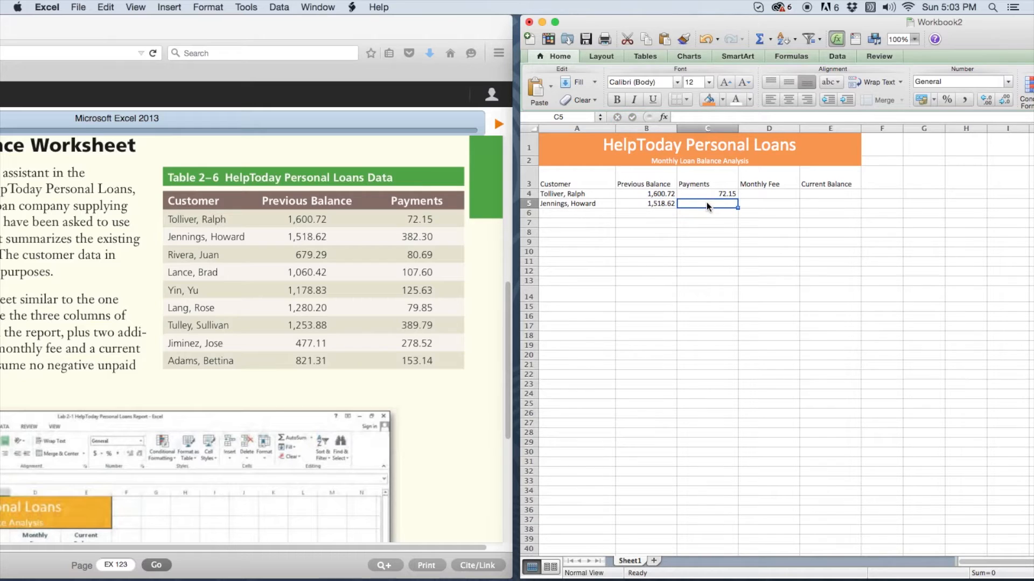
pyautogui.write('382')
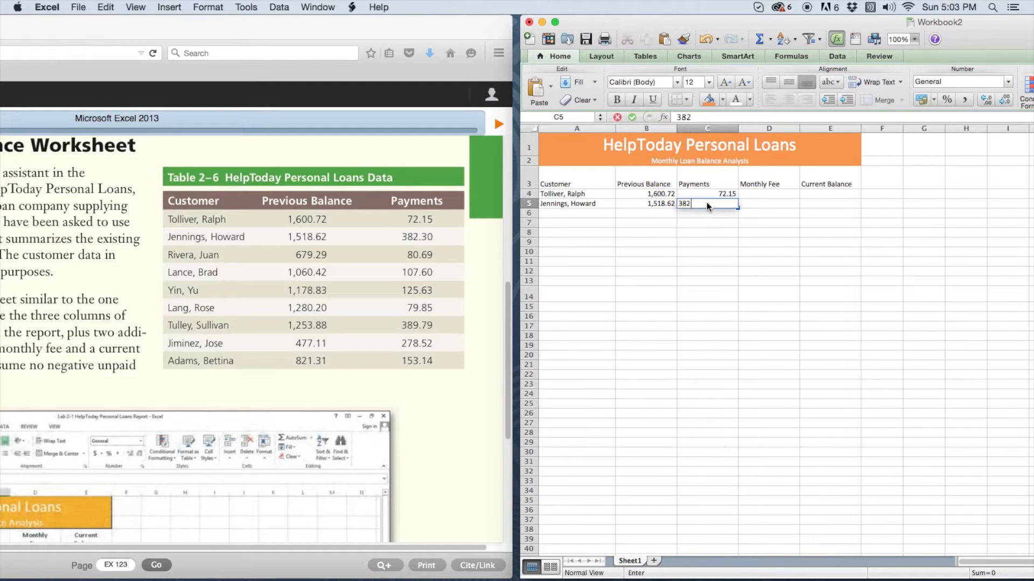
pyautogui.write('.30')
pyautogui.click(693, 221)
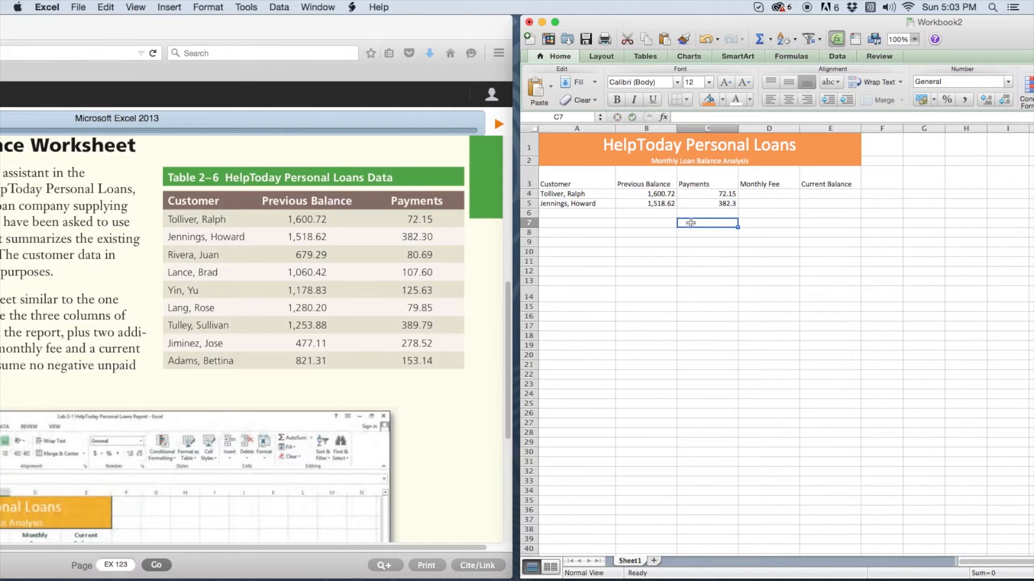
pyautogui.click(569, 214)
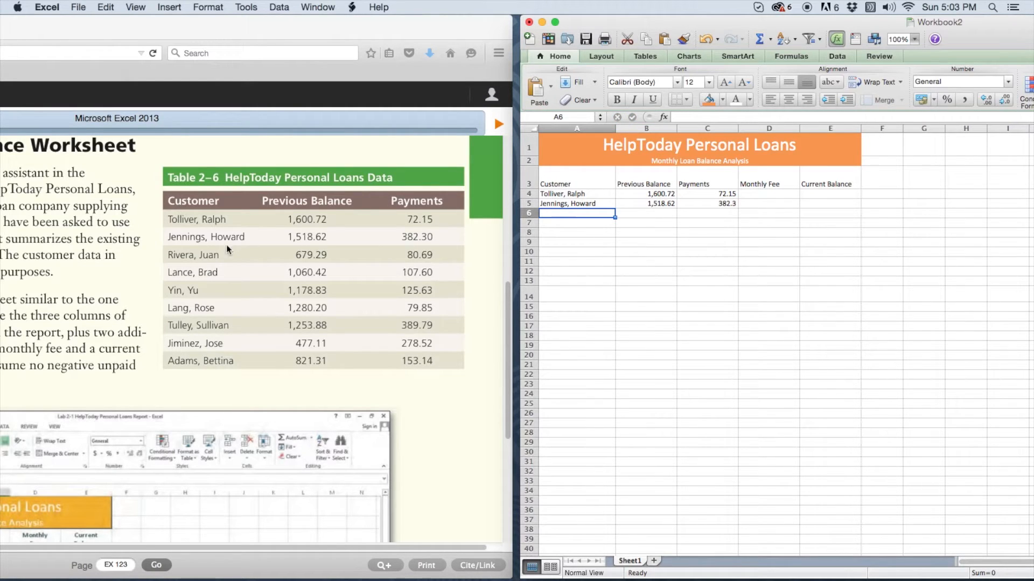
# Go back to the textbook and bring Figure 2–73 into view to check the row titles below the customers
pyautogui.click(202, 250)
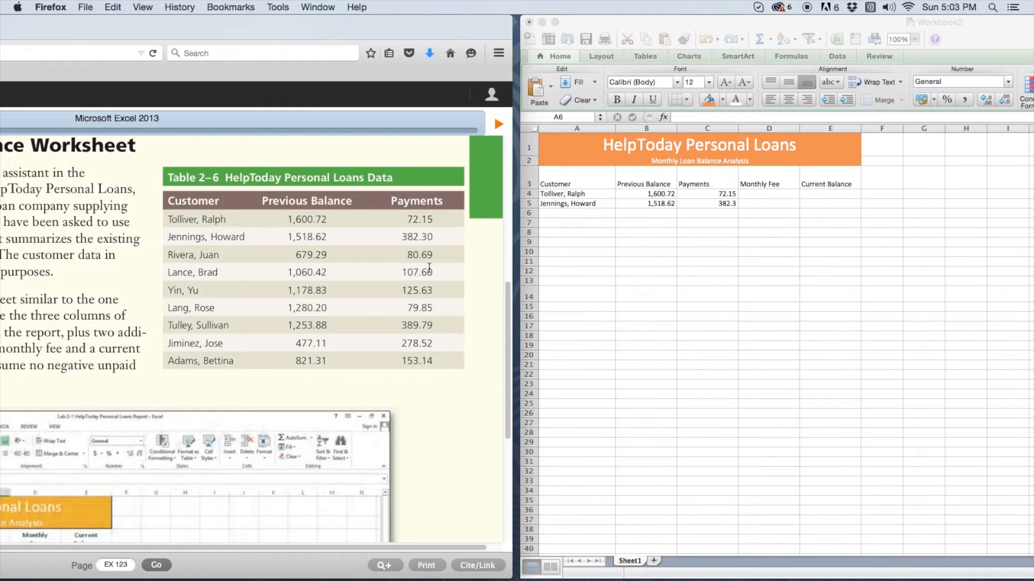
pyautogui.moveTo(200, 22); pyautogui.dragTo(494, 2)
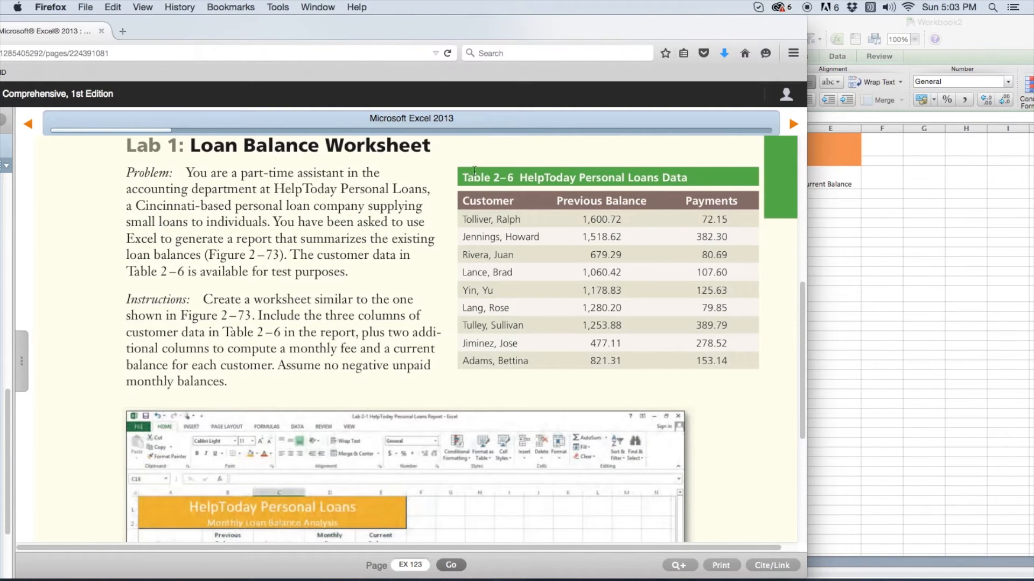
pyautogui.scroll(-5, 476, 188)
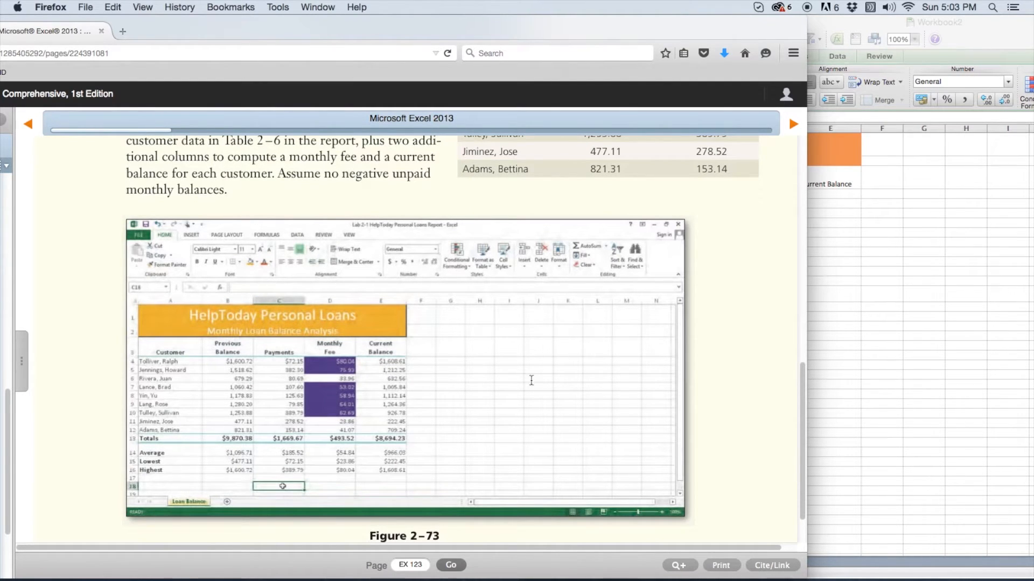
# Enter the row titles Totals in A13, Average in A14, Lowest in A15 and Highest in A16 of the workbook
pyautogui.click(919, 305)
pyautogui.click(570, 282)
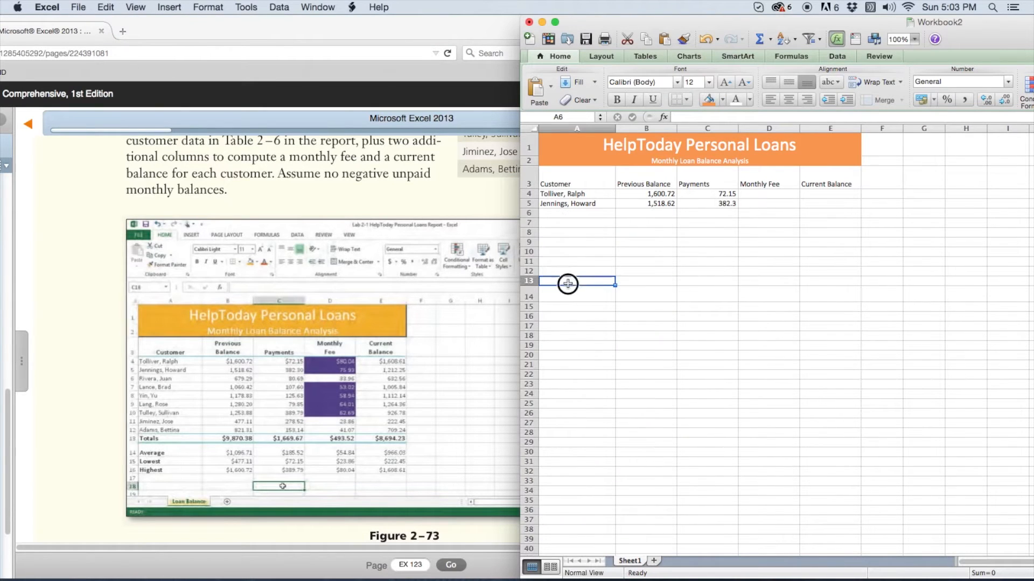
pyautogui.write('Totals')
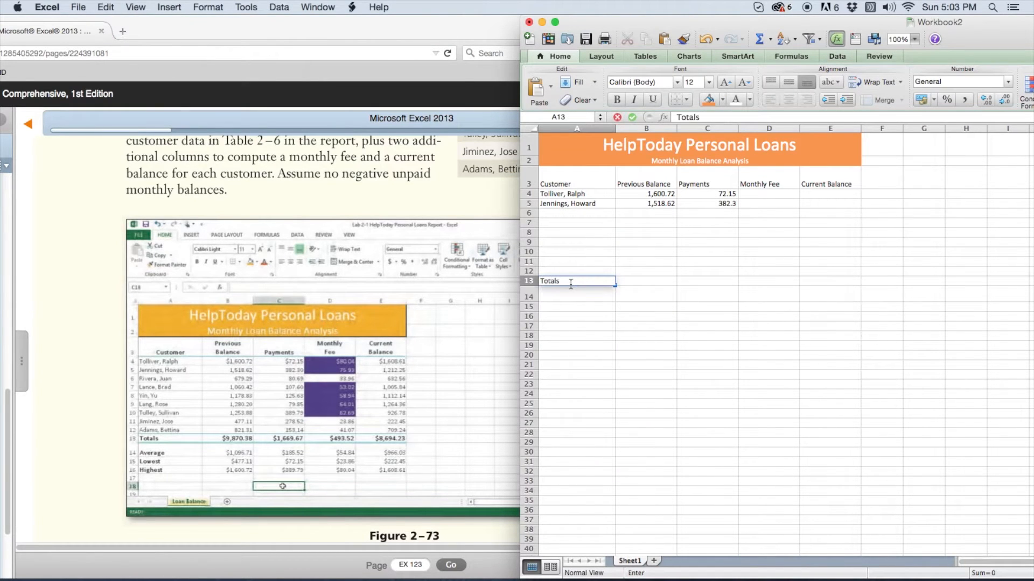
pyautogui.click(569, 295)
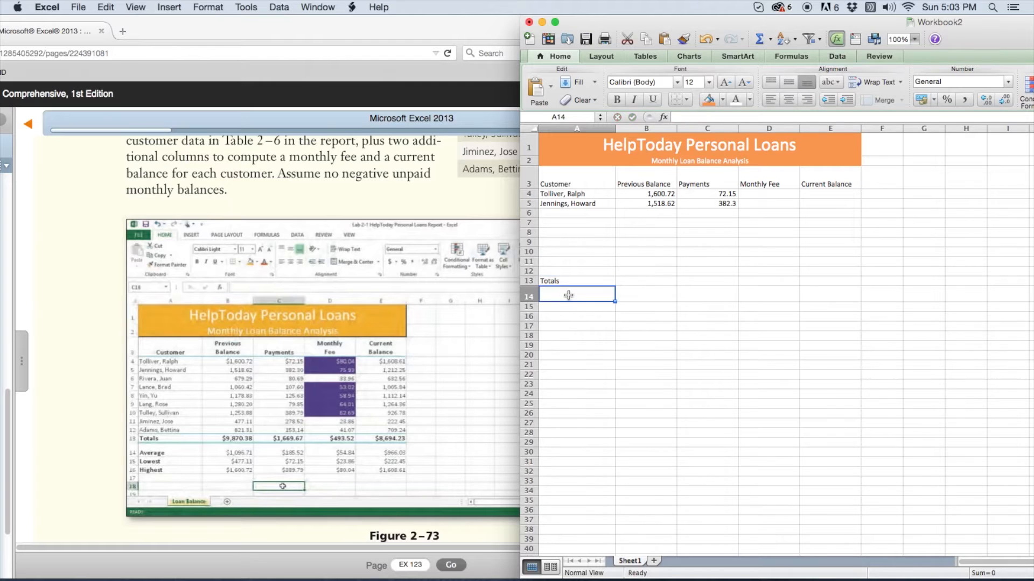
pyautogui.write('Average')
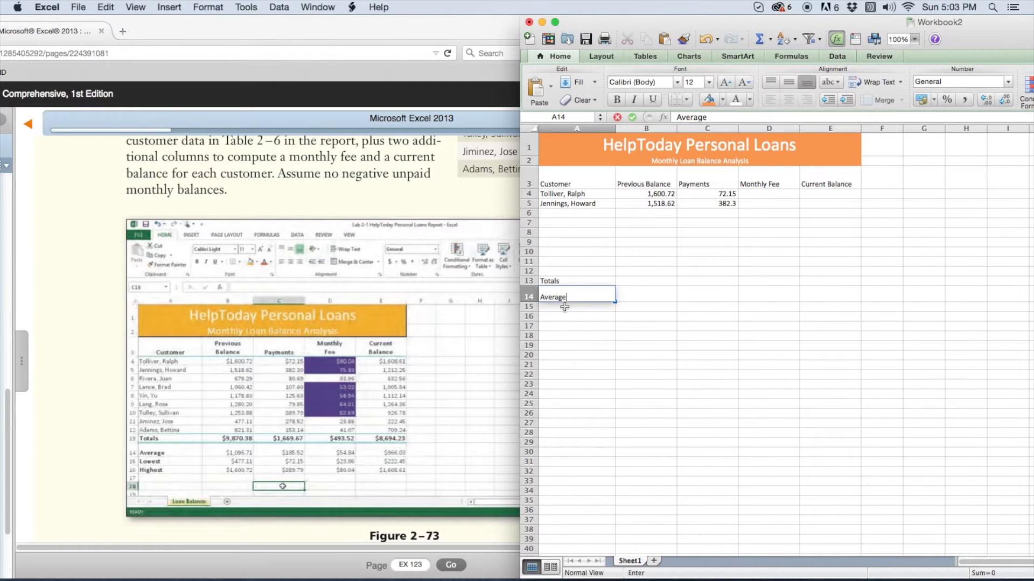
pyautogui.click(567, 307)
pyautogui.write('Lowest')
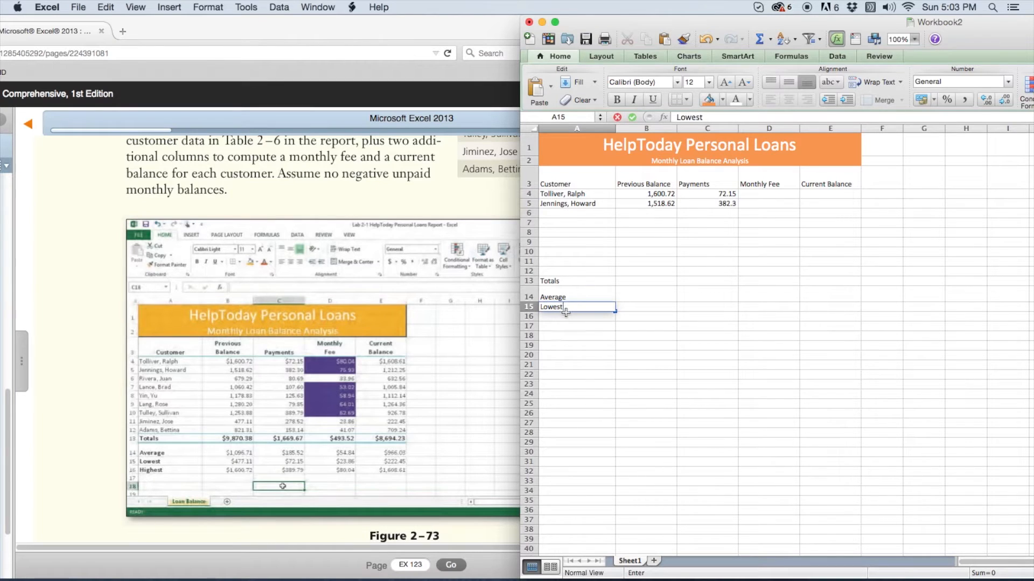
pyautogui.click(569, 316)
pyautogui.write('Highest')
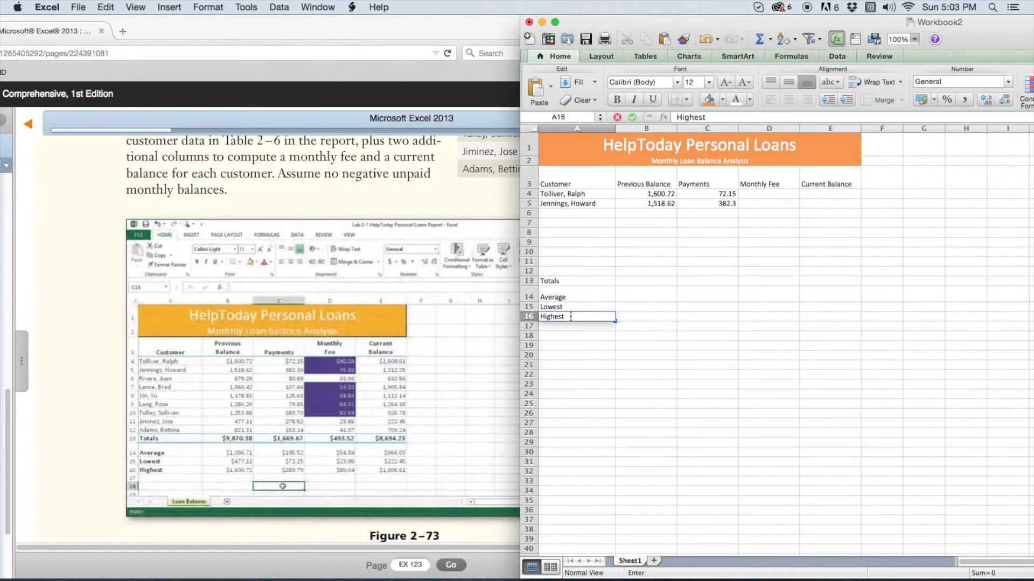
pyautogui.click(570, 336)
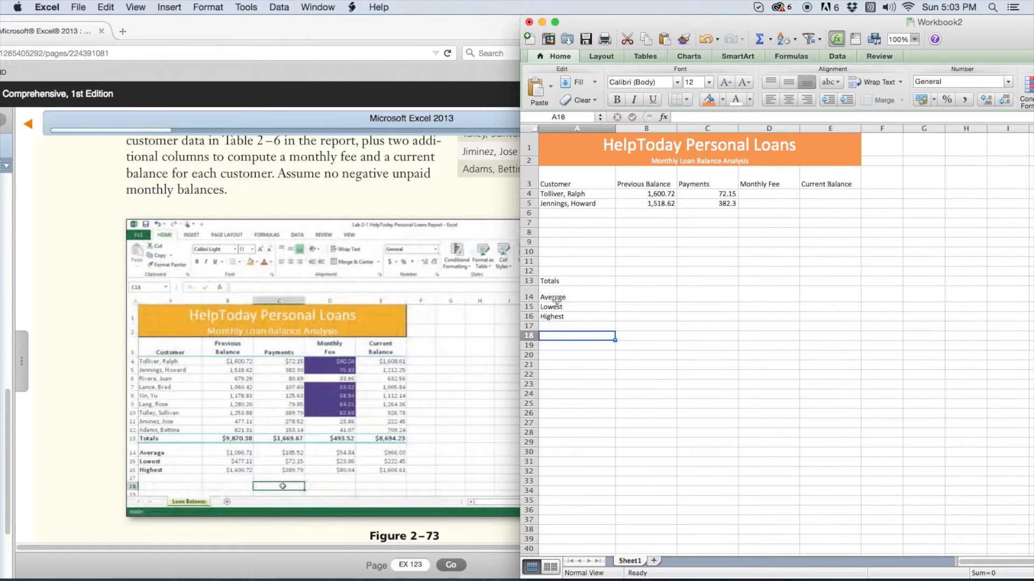
# Make the row titles Totals, Average, Lowest and Highest in A13:A16 bold
pyautogui.moveTo(558, 297); pyautogui.dragTo(560, 317)
pyautogui.click(618, 98)
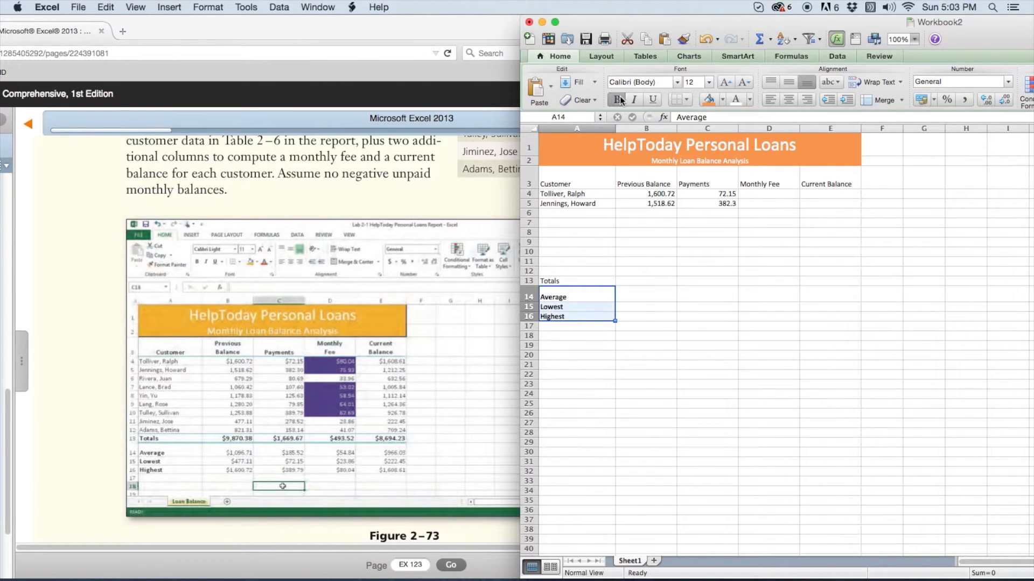
pyautogui.click(556, 283)
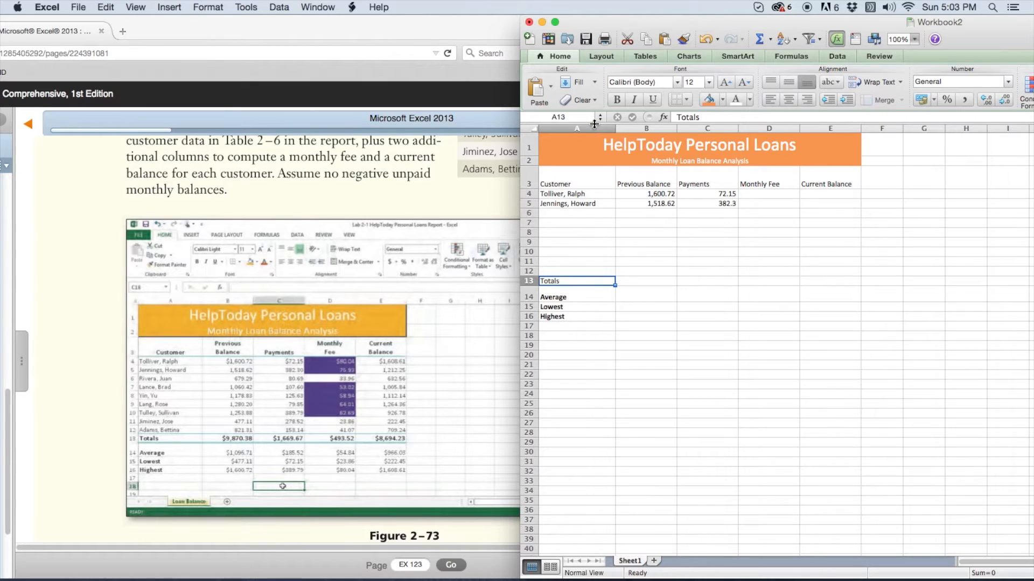
pyautogui.click(615, 100)
pyautogui.click(575, 215)
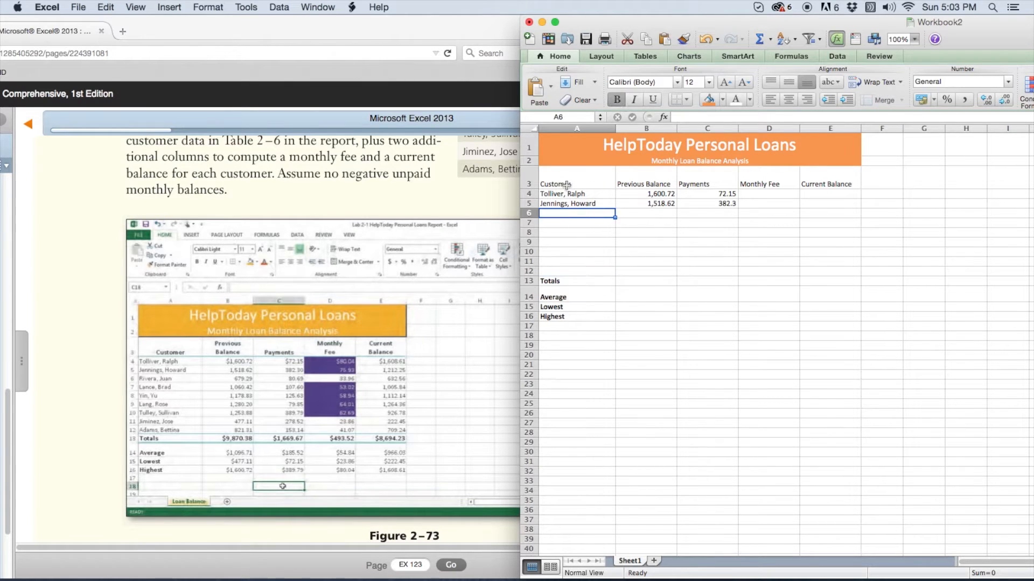
# Apply the Heading 3 cell style to the column titles in A3:E3
pyautogui.click(566, 182)
pyautogui.moveTo(567, 181); pyautogui.dragTo(810, 180)
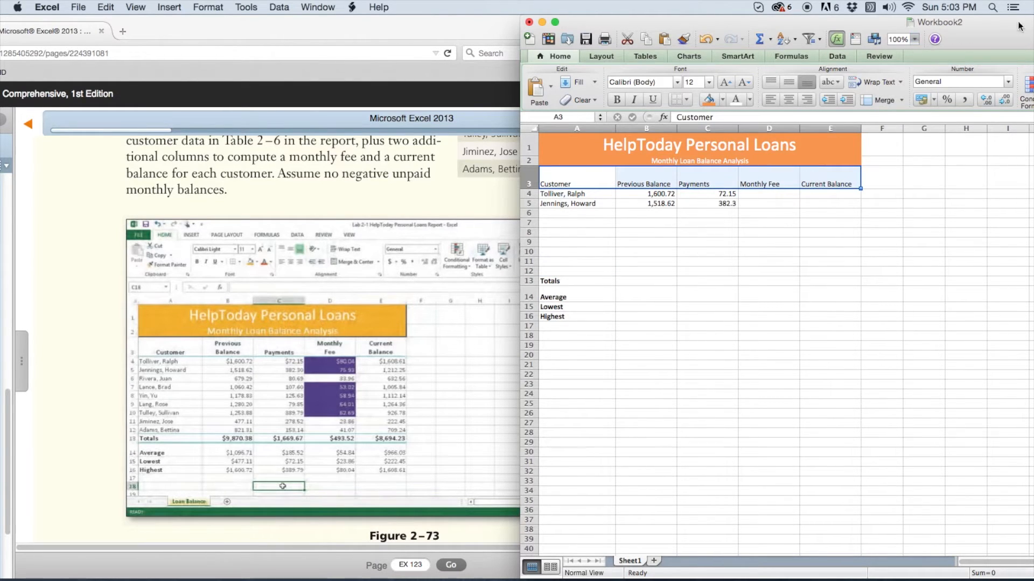
pyautogui.doubleClick(988, 36)
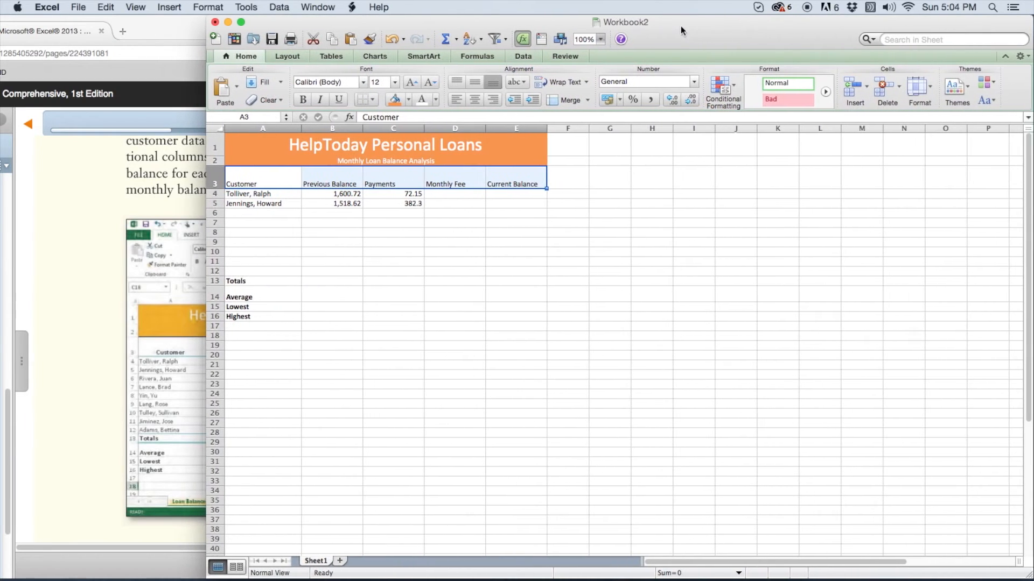
pyautogui.moveTo(254, 179); pyautogui.dragTo(503, 171)
pyautogui.moveTo(791, 33); pyautogui.dragTo(789, 32)
pyautogui.moveTo(793, 105)
pyautogui.click(787, 114)
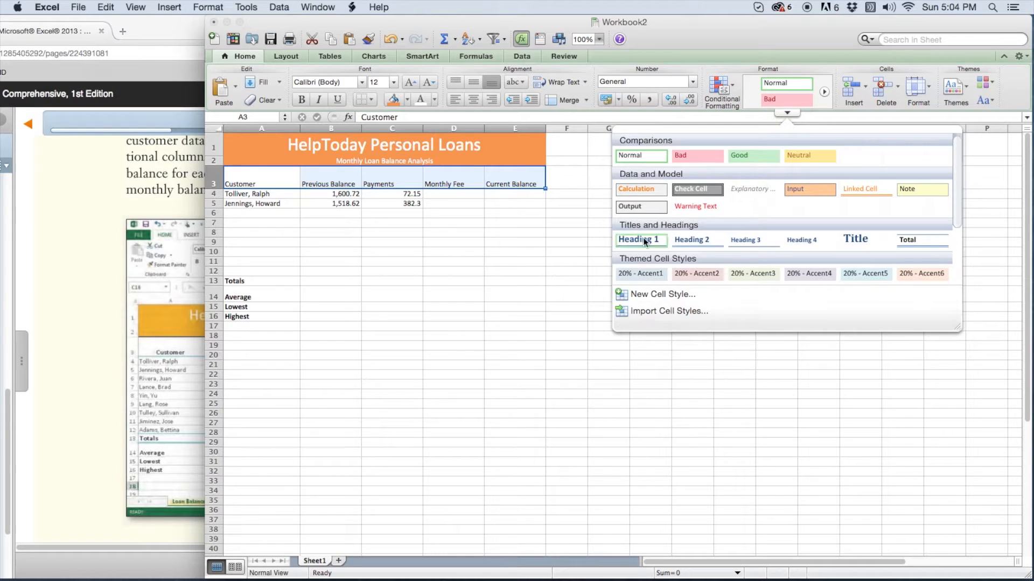
pyautogui.click(749, 243)
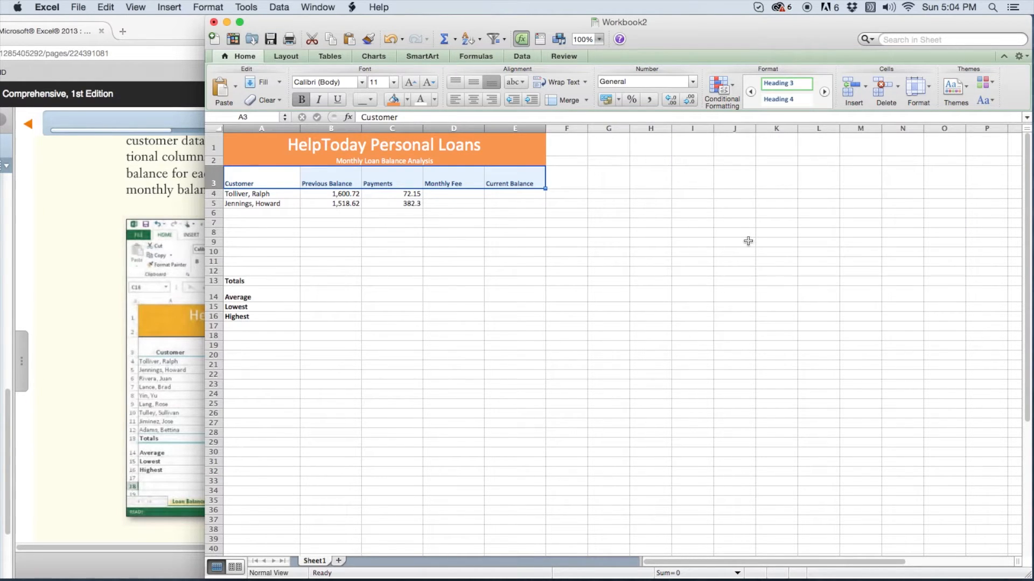
# Center the column titles in A3:E3 and set their font size to 12
pyautogui.click(394, 82)
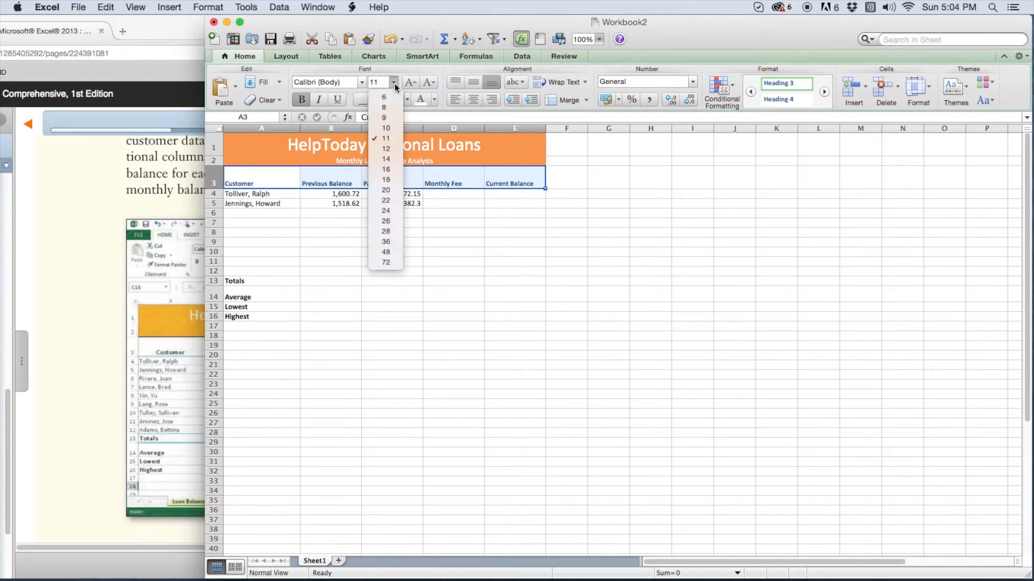
pyautogui.click(393, 158)
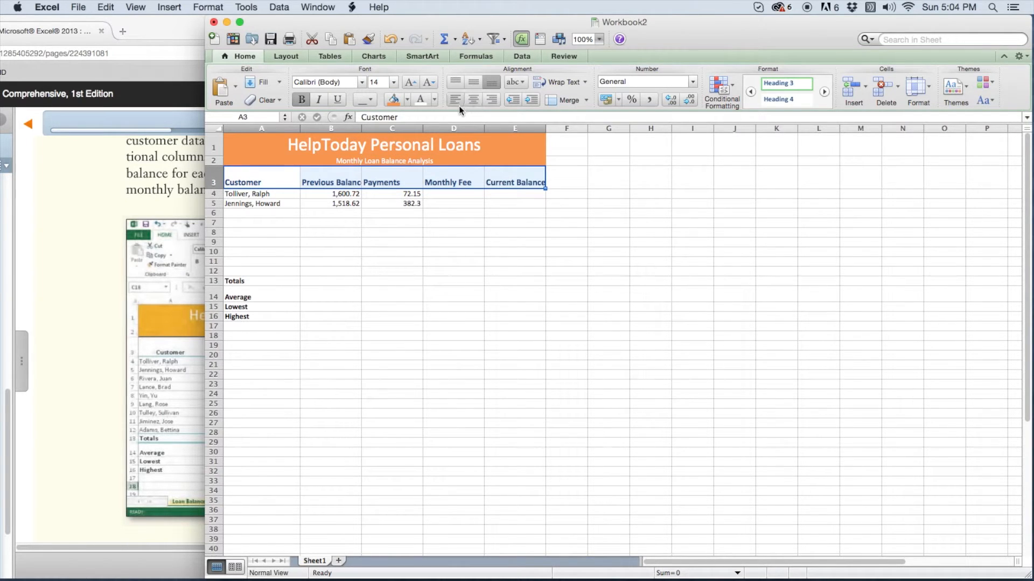
pyautogui.click(472, 99)
pyautogui.click(395, 82)
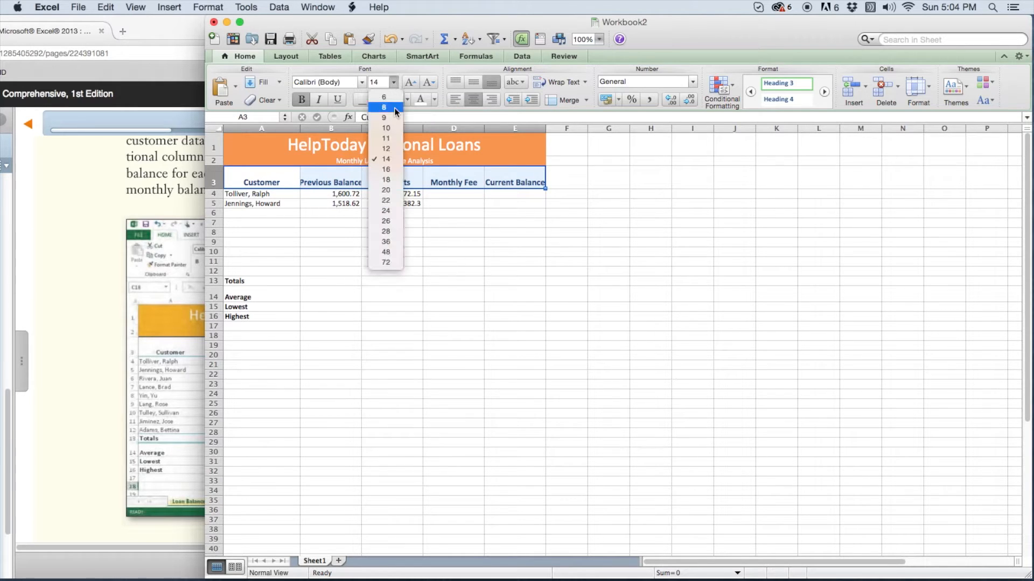
pyautogui.click(394, 153)
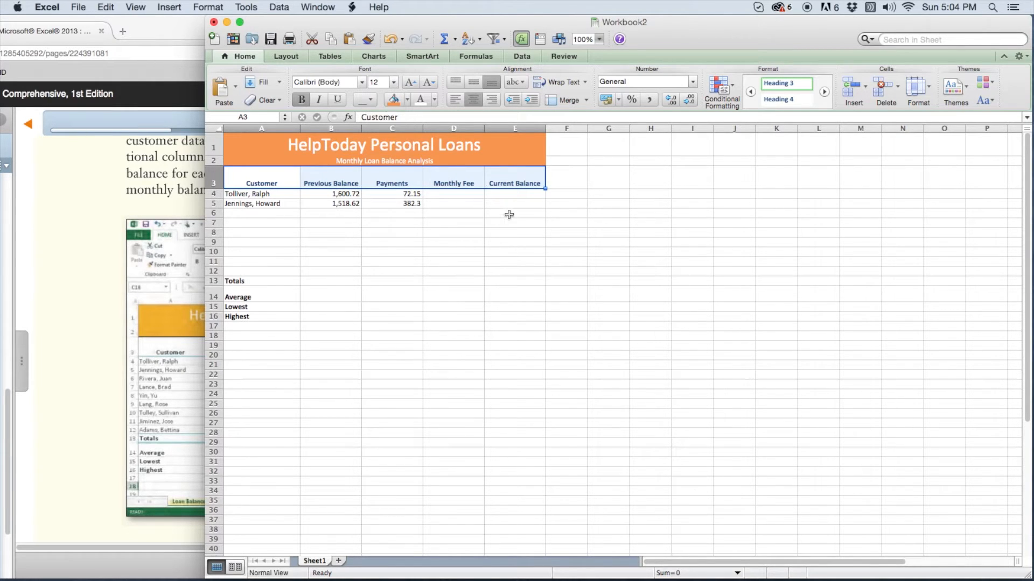
pyautogui.click(443, 187)
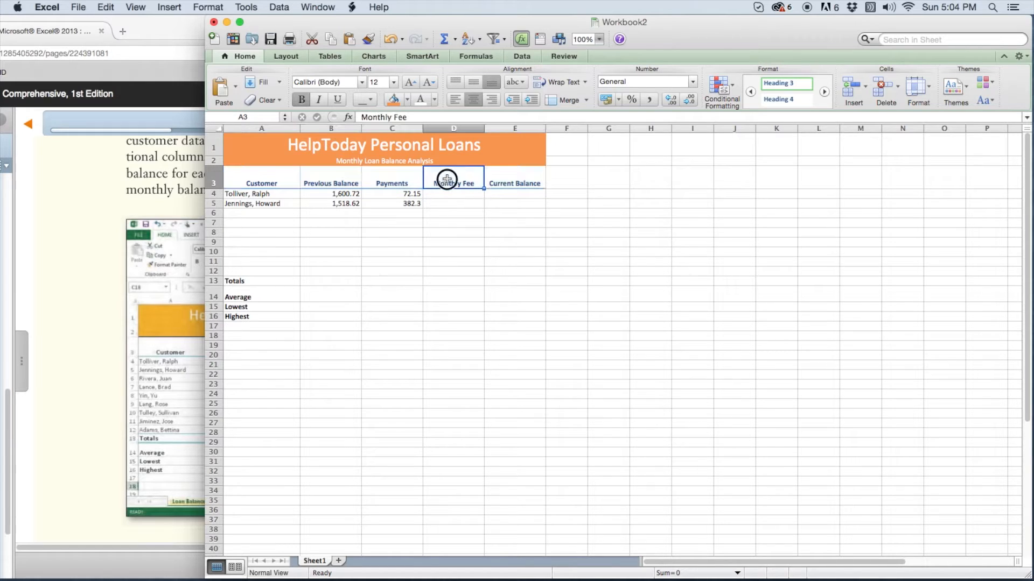
pyautogui.click(386, 183)
pyautogui.click(350, 181)
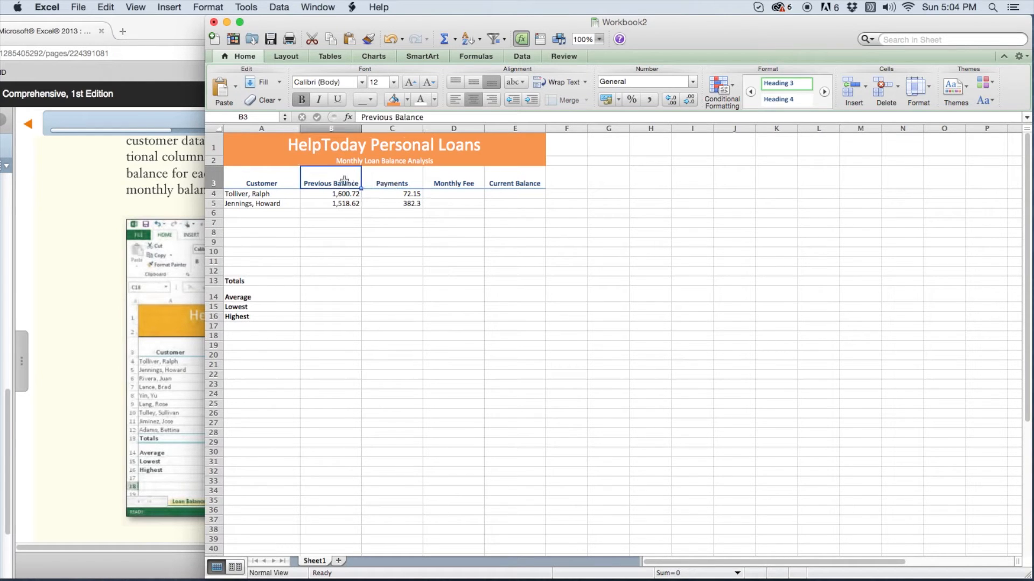
pyautogui.click(272, 178)
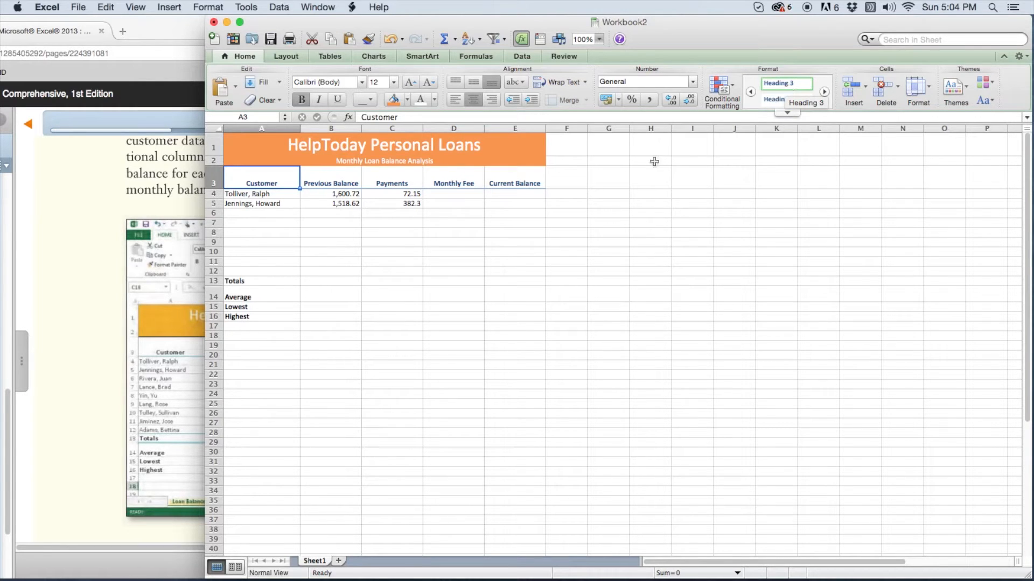
pyautogui.click(453, 212)
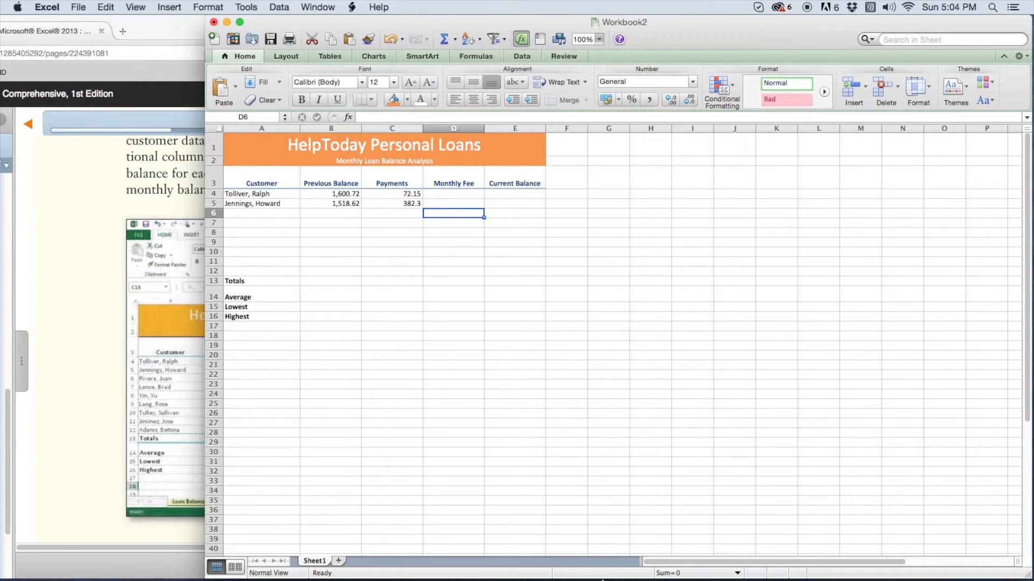
# Bring up the LAB 1 WK 2 APplied Spreadsheets.xlsx workbook and move its window over Workbook2
pyautogui.moveTo(603, 578)
pyautogui.click(825, 551)
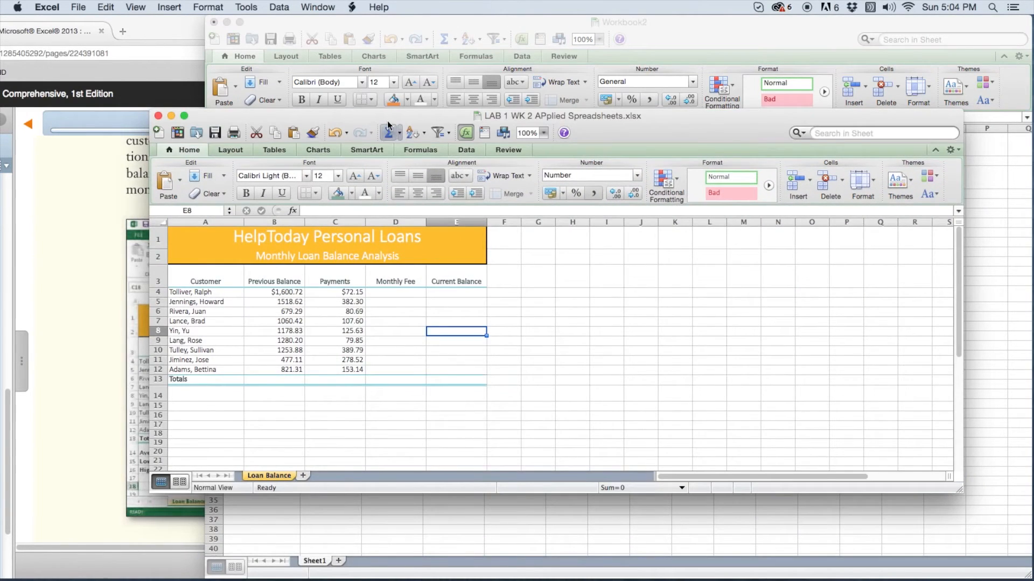
pyautogui.moveTo(387, 124); pyautogui.dragTo(548, 87)
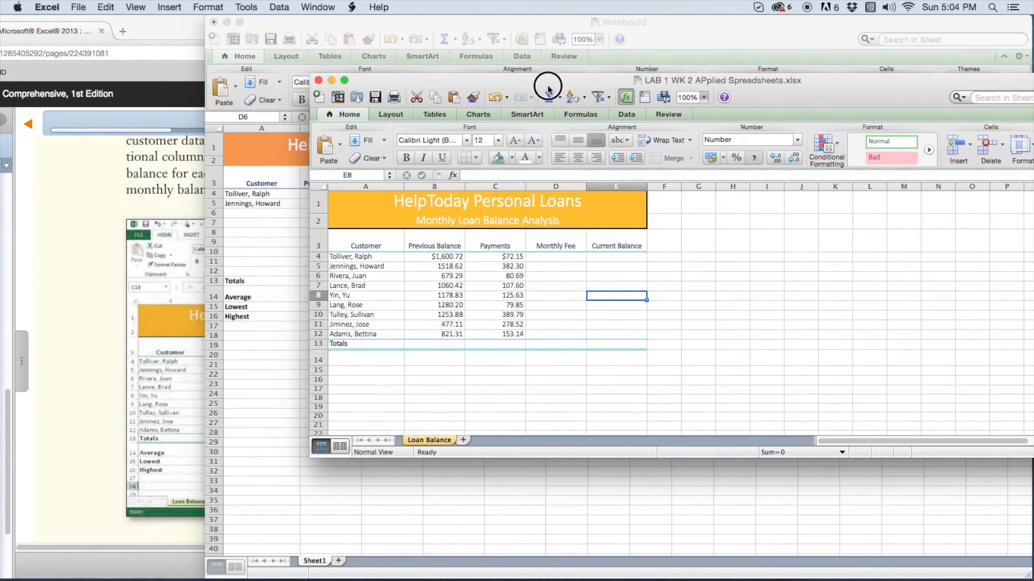
# Enter the row titles Average in A14, Lowest in A15 and Highest in A16 of the Loan Balance sheet
pyautogui.click(358, 362)
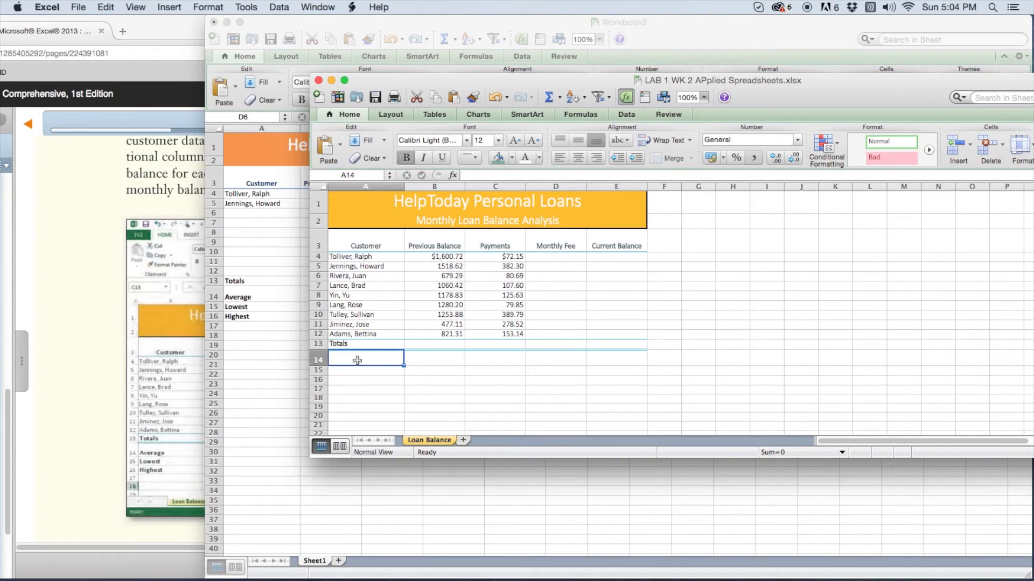
pyautogui.write('Average')
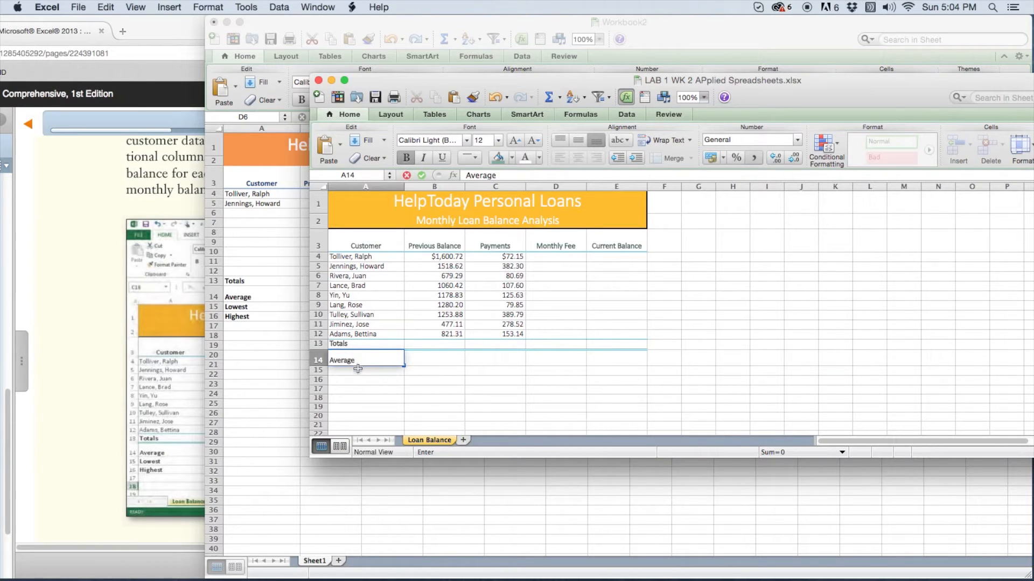
pyautogui.click(358, 368)
pyautogui.write('Lowest')
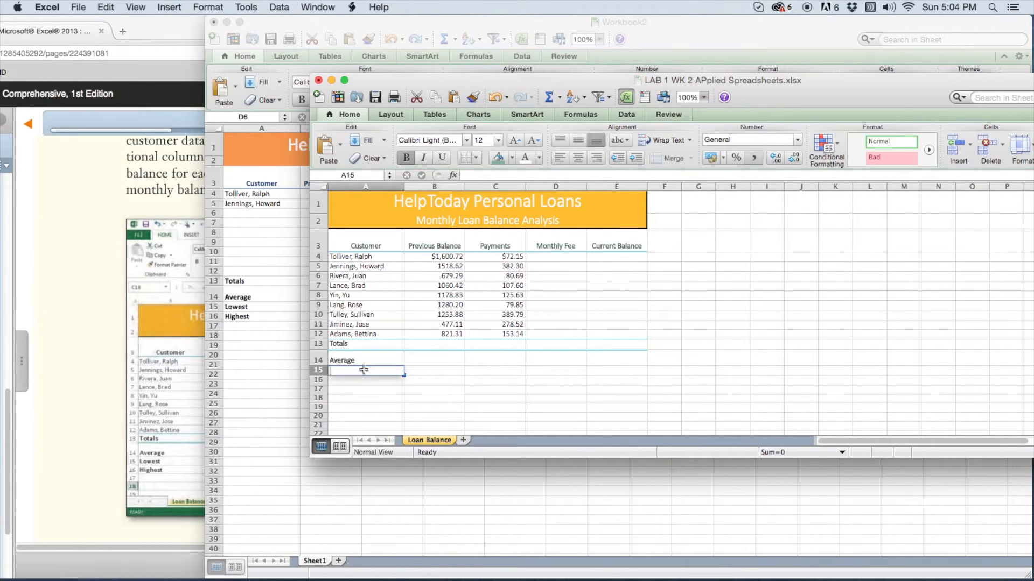
pyautogui.click(361, 380)
pyautogui.write('Highest')
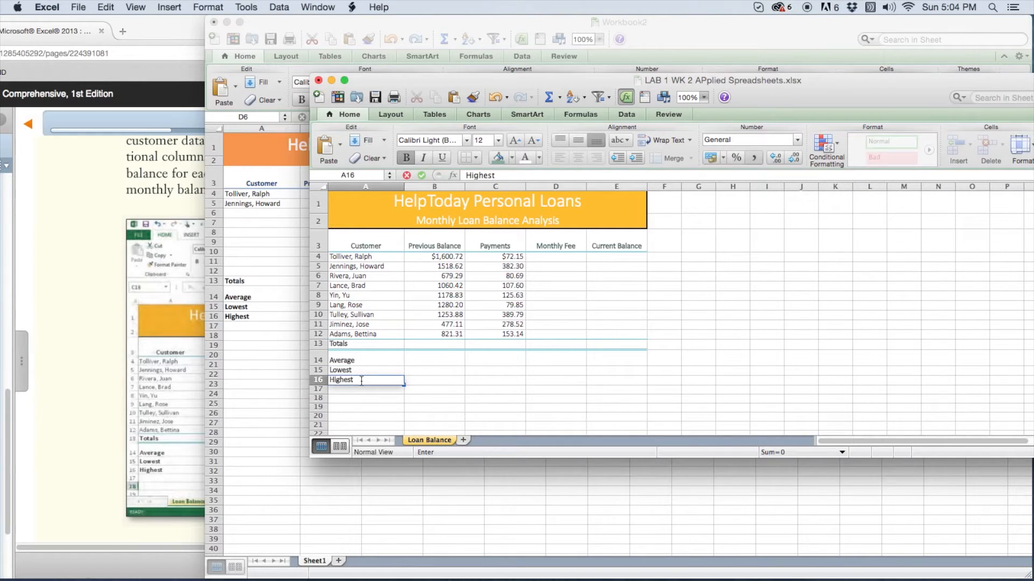
pyautogui.click(357, 399)
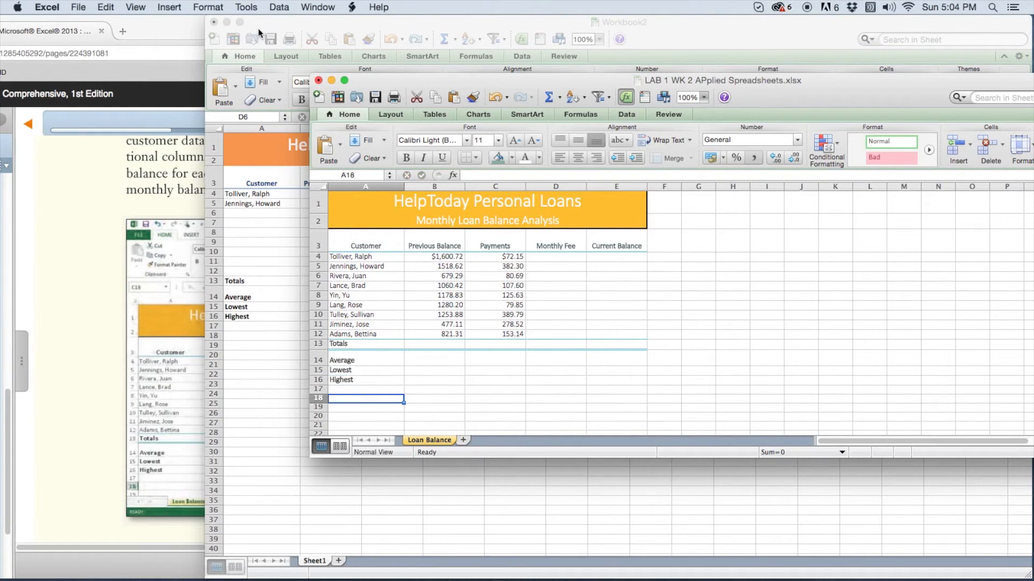
# Minimize Workbook2, then reposition and heighten the LAB 1 WK 2 APplied Spreadsheets.xlsx window
pyautogui.click(226, 21)
pyautogui.moveTo(534, 78); pyautogui.dragTo(479, 32)
pyautogui.moveTo(1000, 413); pyautogui.dragTo(996, 542)
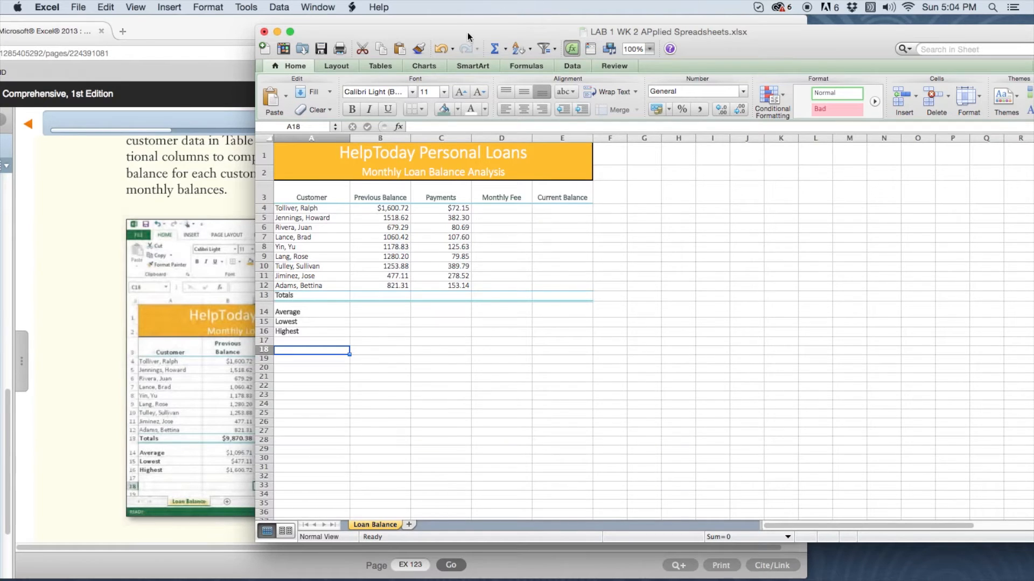
pyautogui.moveTo(471, 37); pyautogui.dragTo(583, 36)
# Switch to the textbook in Firefox, turn to page EX 124 and read lab tasks 4 and 5
pyautogui.click(287, 34)
pyautogui.click(794, 125)
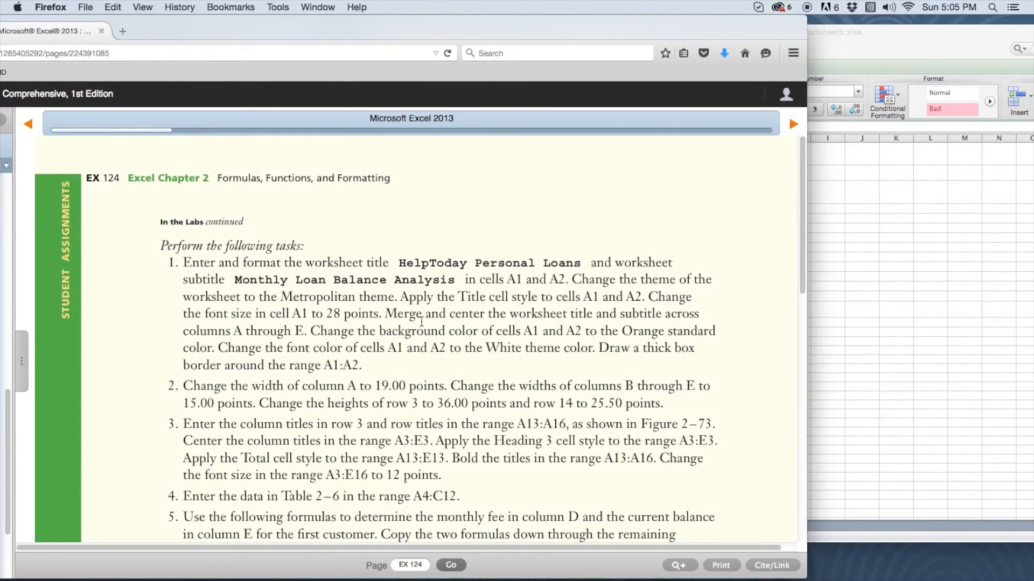
pyautogui.scroll(-5, 420, 320)
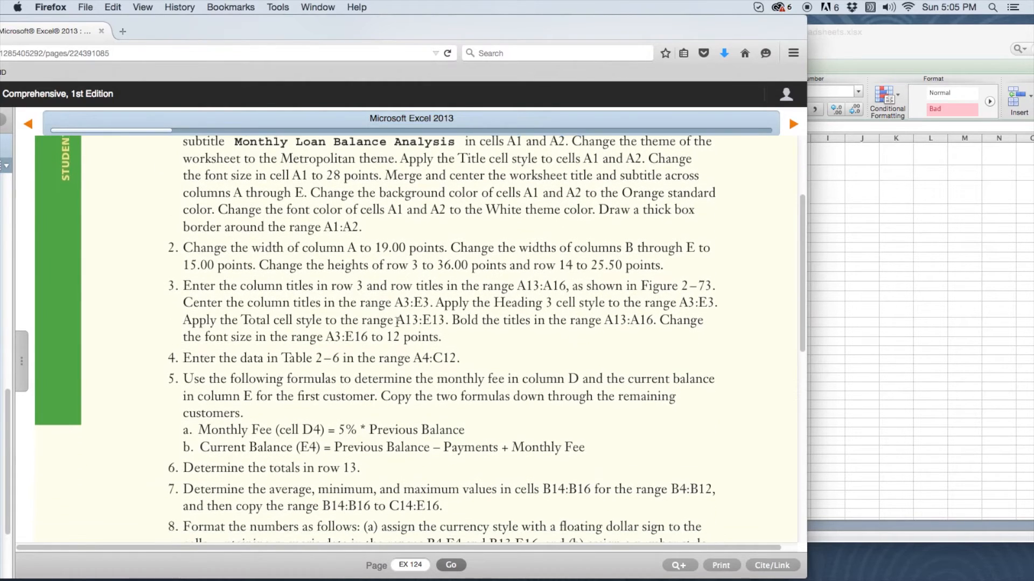
pyautogui.click(185, 347)
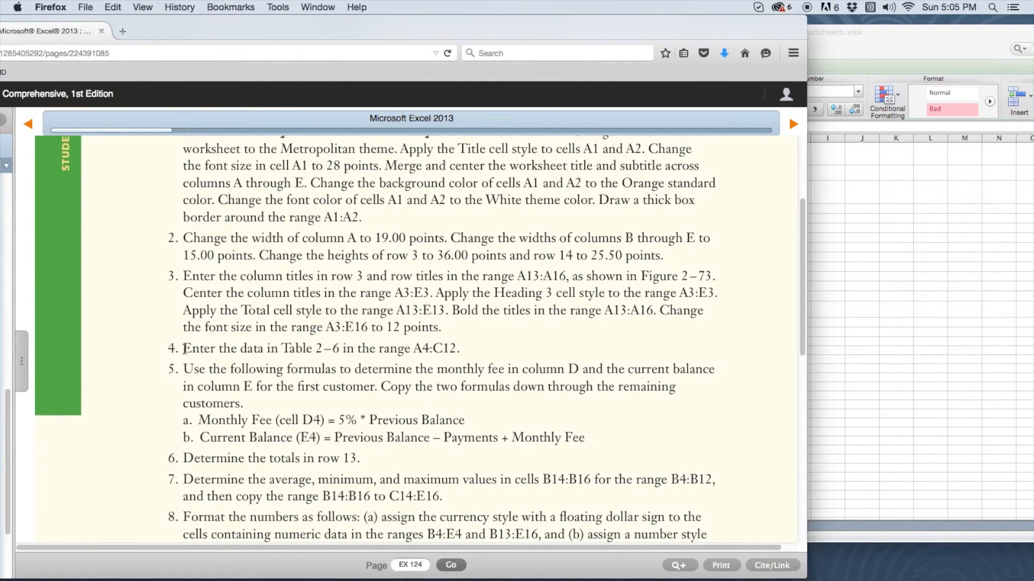
pyautogui.click(185, 369)
# Arrange the textbook and Lab 1 workbook windows side by side and extend the workbook window's height
pyautogui.moveTo(543, 28); pyautogui.dragTo(401, 24)
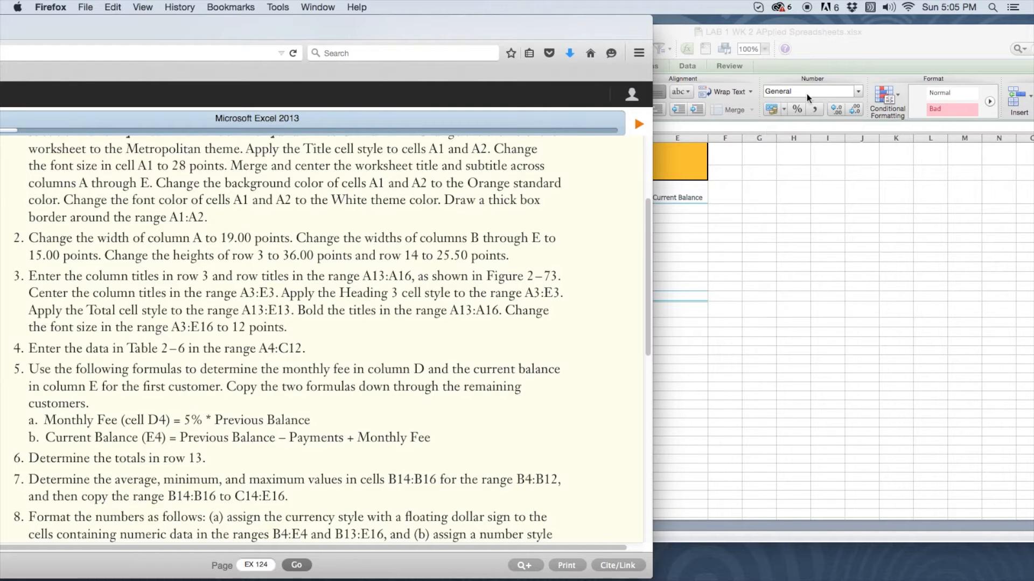
pyautogui.moveTo(877, 39); pyautogui.dragTo(926, 42)
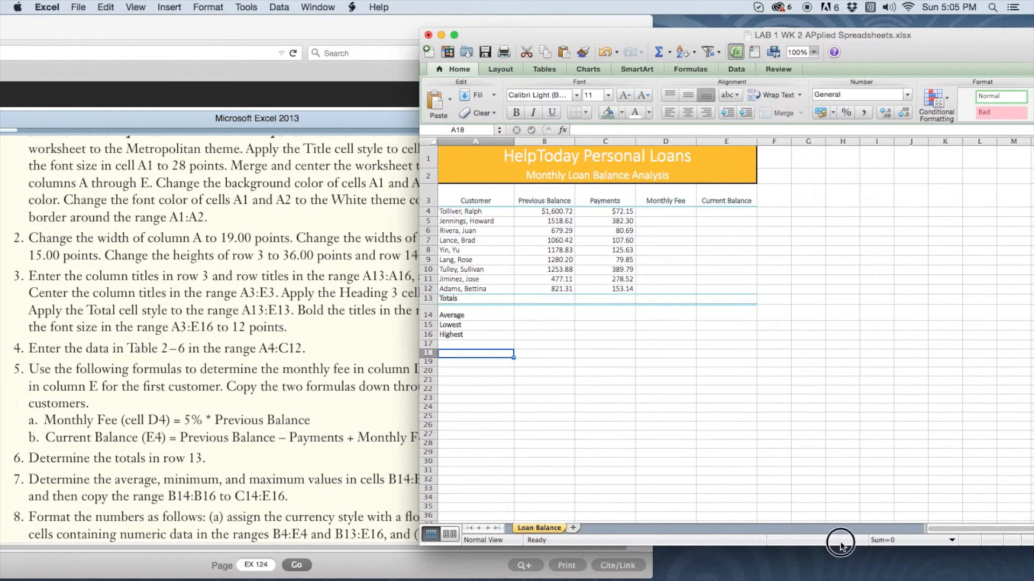
pyautogui.moveTo(838, 545); pyautogui.dragTo(838, 578)
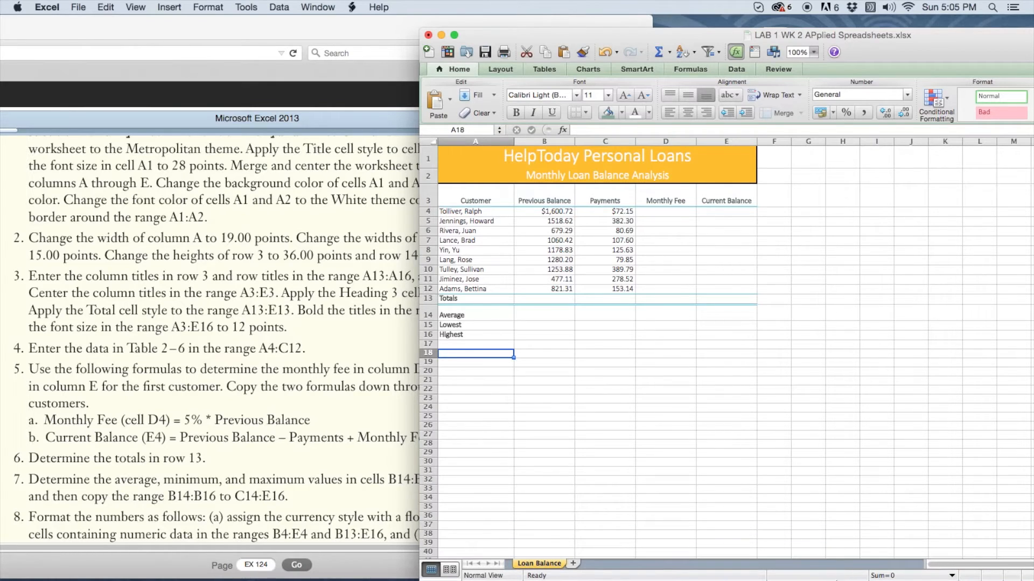
# Calculate the first customer's monthly fee in D4 with the formula =0.05*B4
pyautogui.click(673, 213)
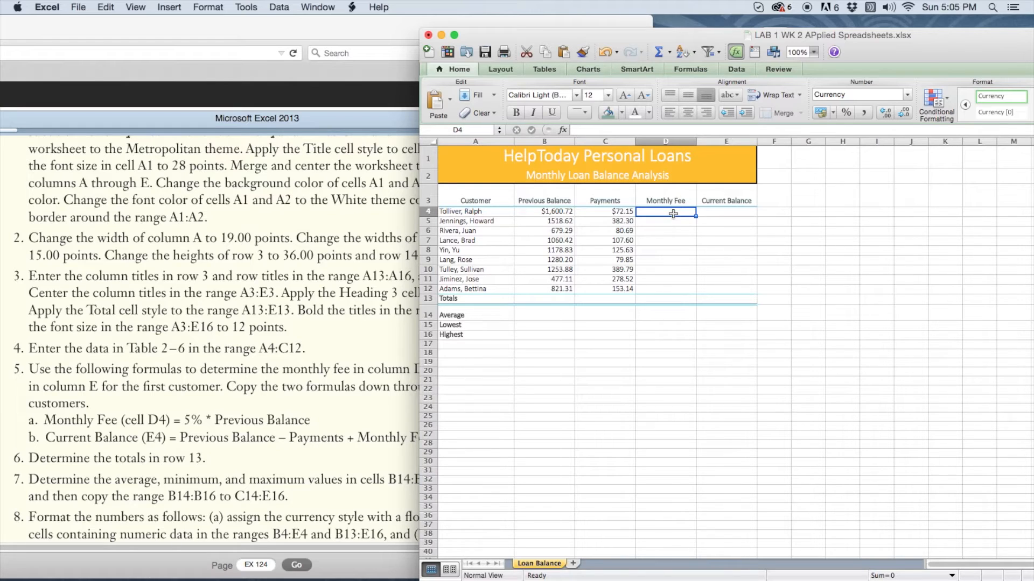
pyautogui.write('=')
pyautogui.click(592, 132)
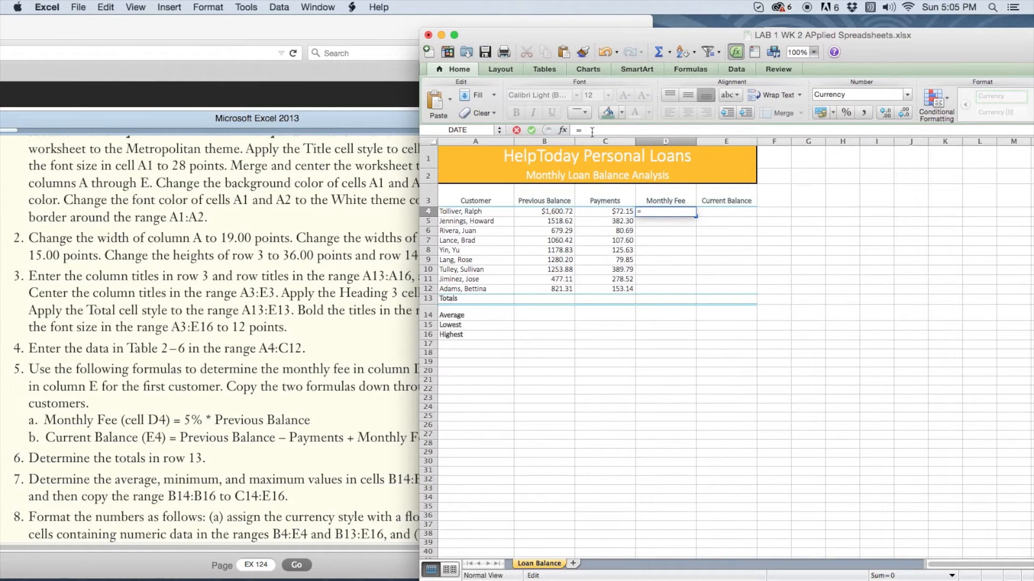
pyautogui.write('0.05*')
pyautogui.click(678, 217)
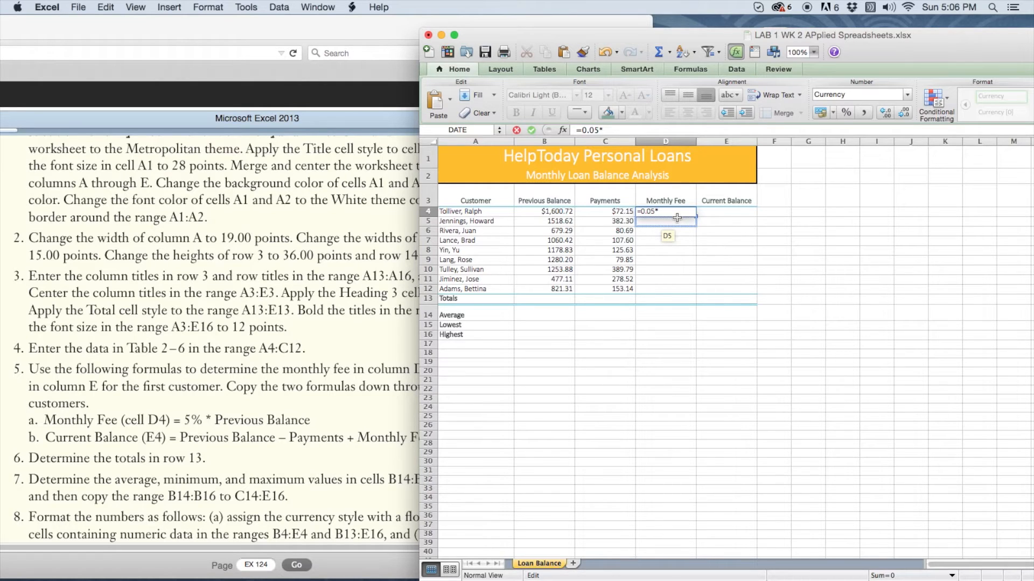
pyautogui.click(555, 212)
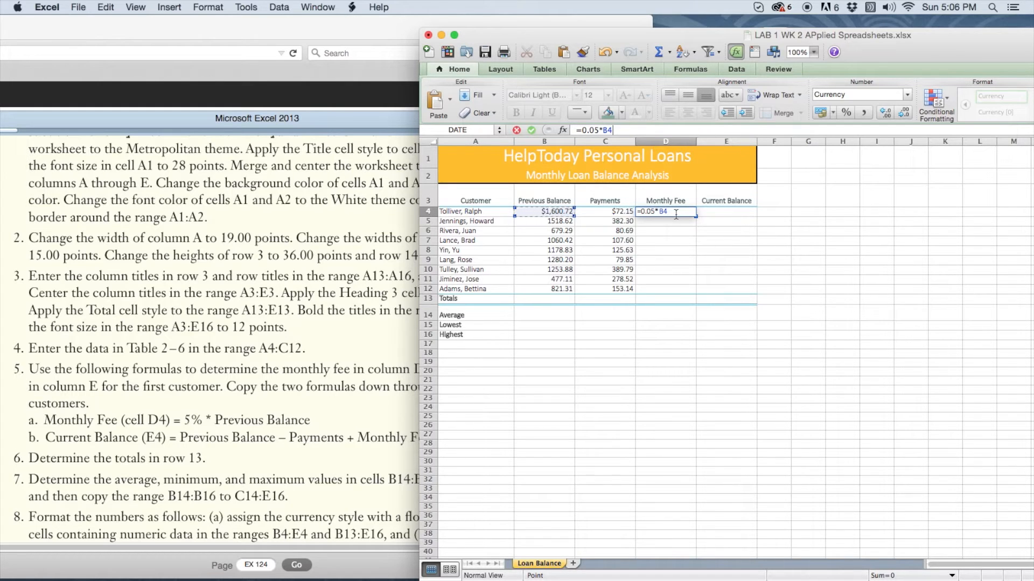
pyautogui.click(531, 130)
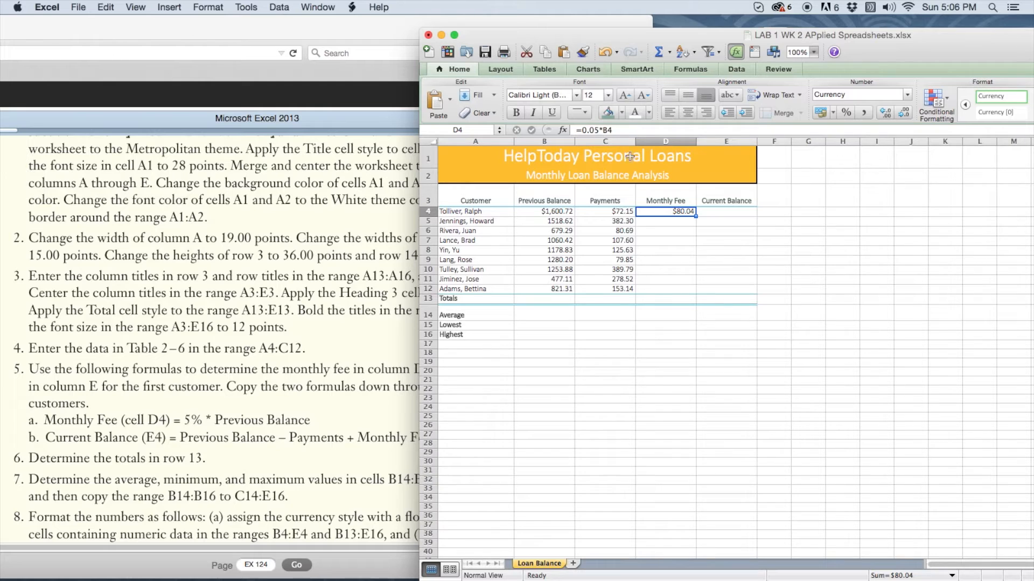
# Calculate the second customer's monthly fee in D5 with the formula =0.05*B5
pyautogui.click(671, 221)
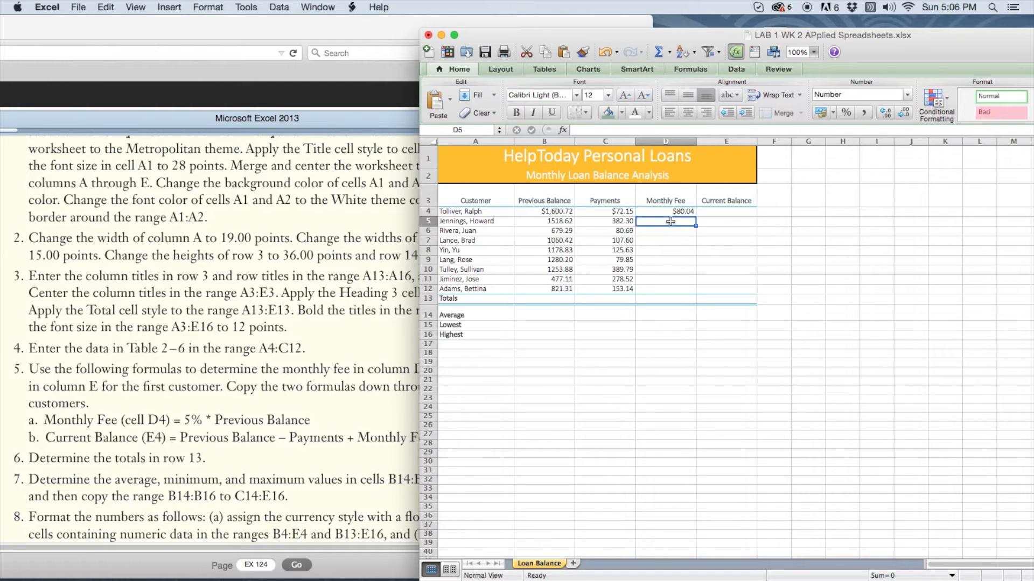
pyautogui.click(591, 131)
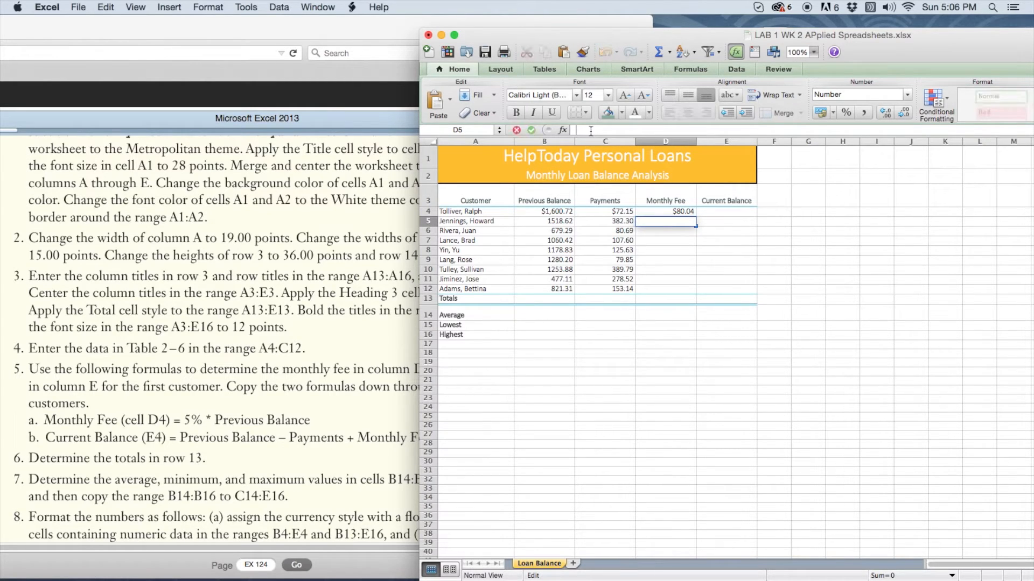
pyautogui.write('=')
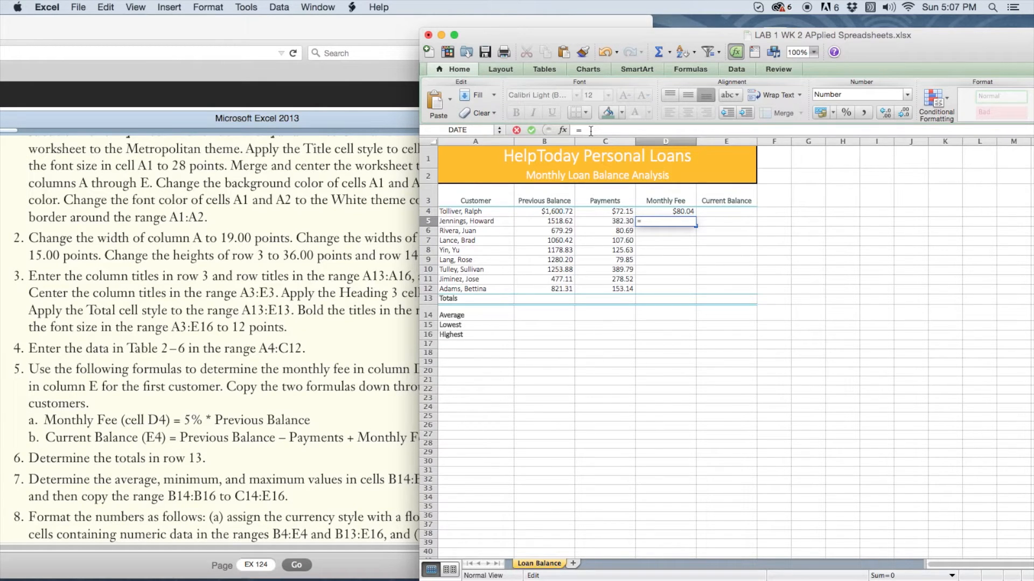
pyautogui.write('0.05*')
pyautogui.click(560, 221)
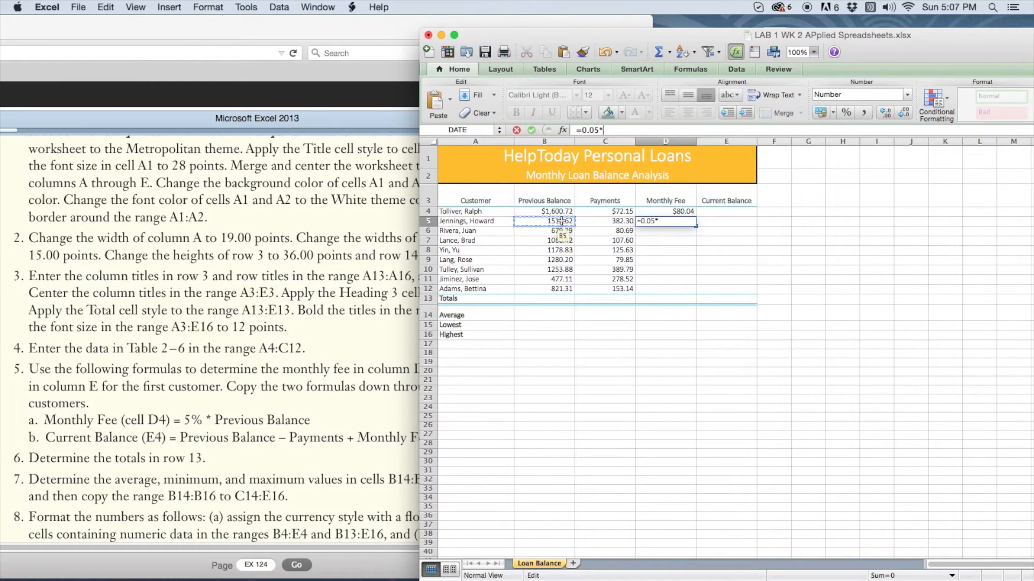
pyautogui.click(561, 222)
pyautogui.click(531, 131)
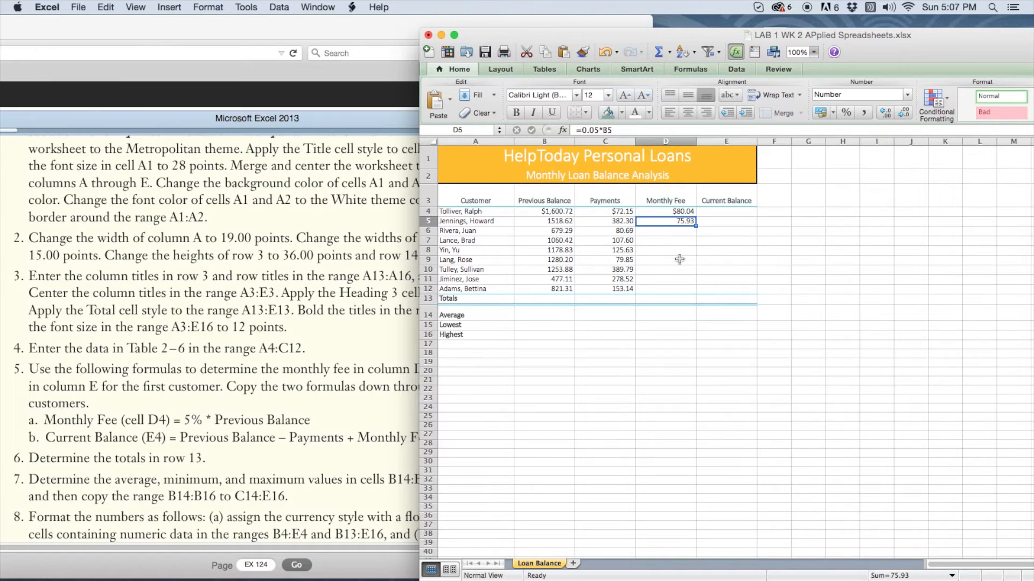
# Calculate the third customer's monthly fee in D6 with the formula =0.05*B6
pyautogui.click(677, 229)
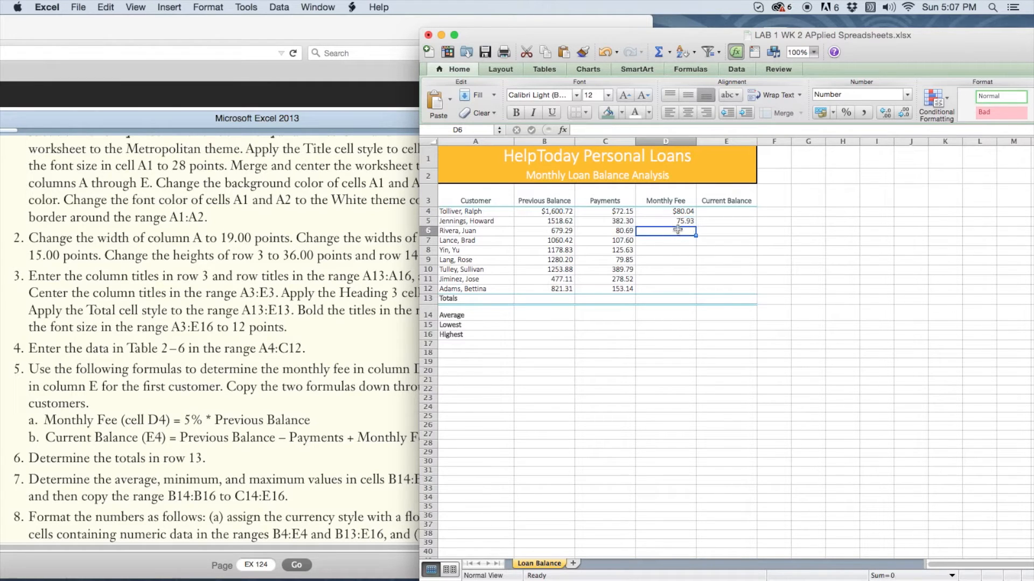
pyautogui.click(587, 132)
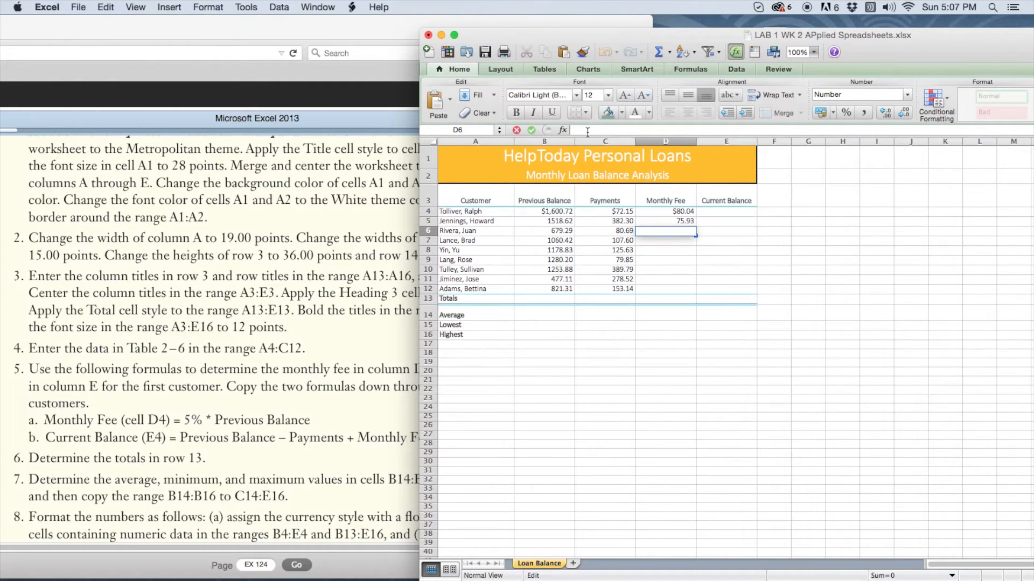
pyautogui.write('=')
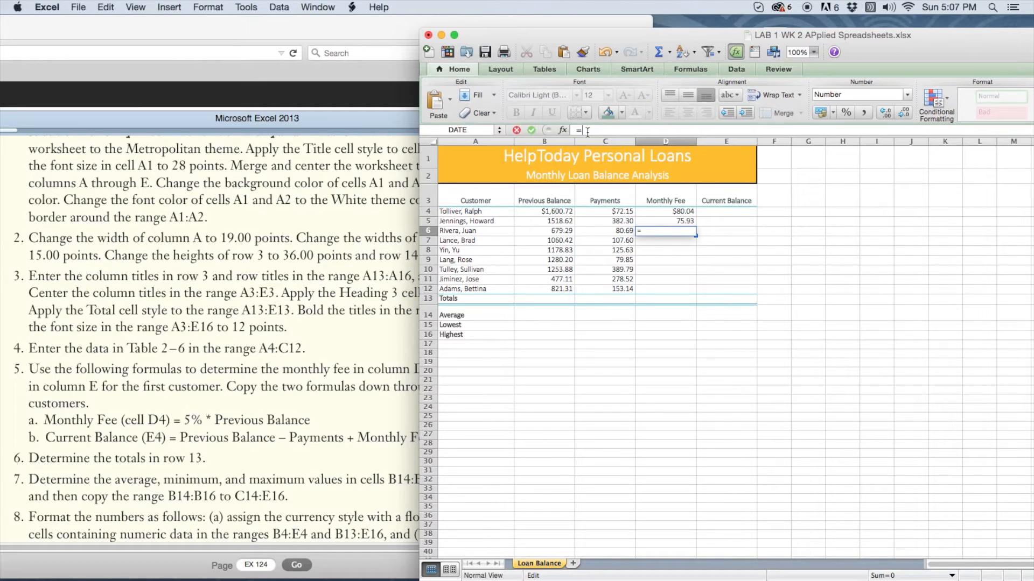
pyautogui.write('0.05*')
pyautogui.click(562, 233)
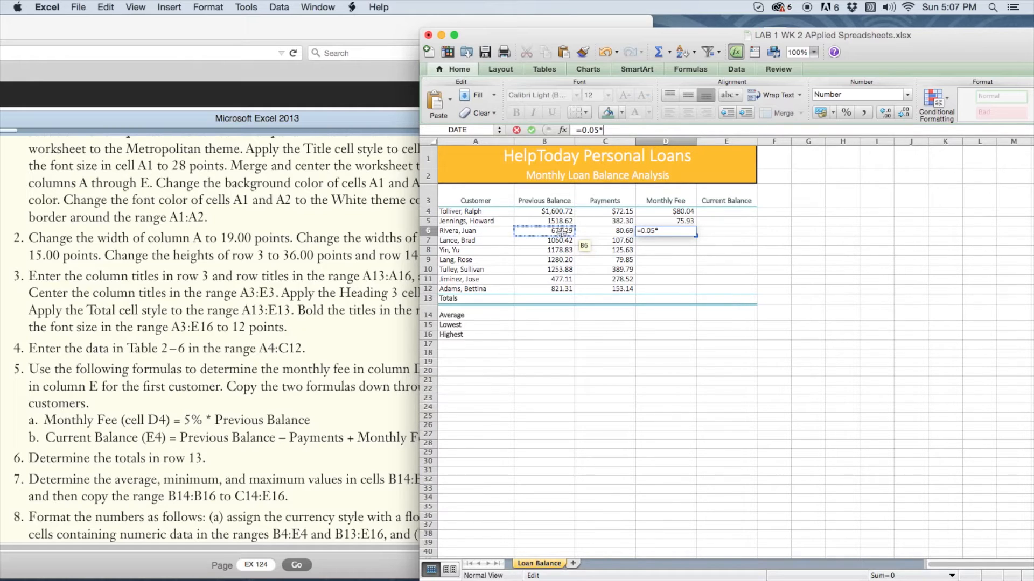
pyautogui.click(561, 232)
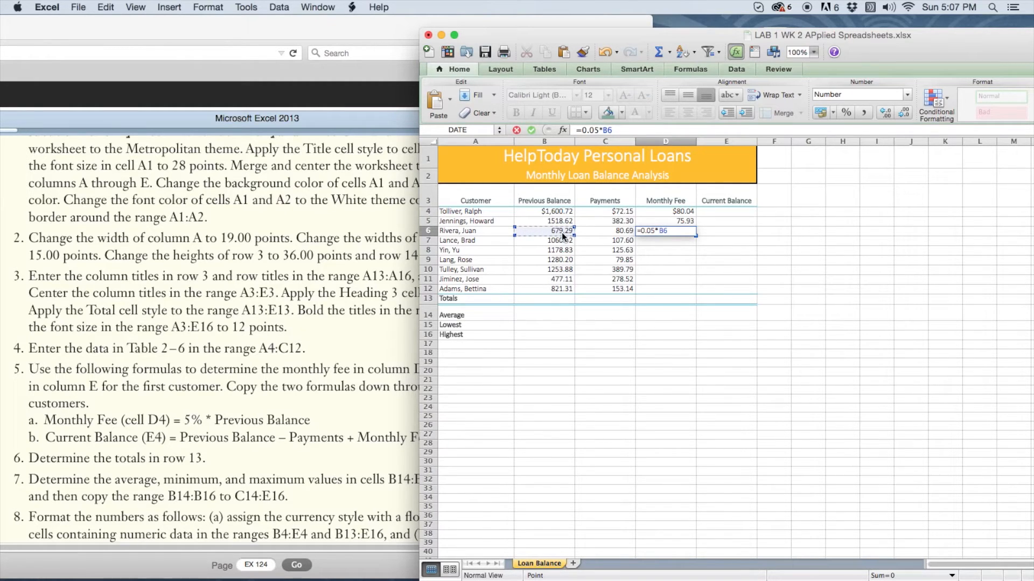
pyautogui.click(532, 130)
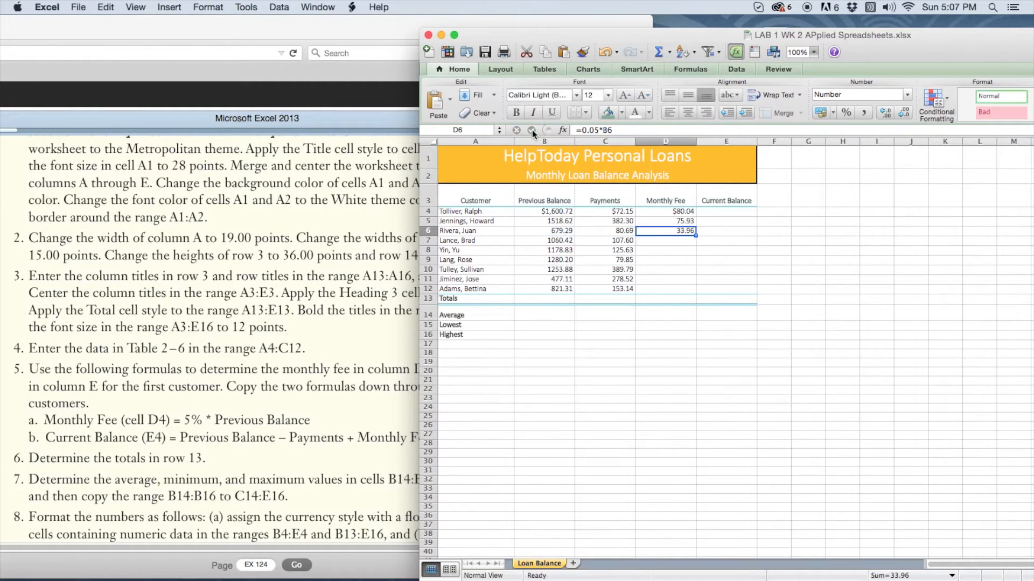
pyautogui.click(673, 241)
pyautogui.click(672, 258)
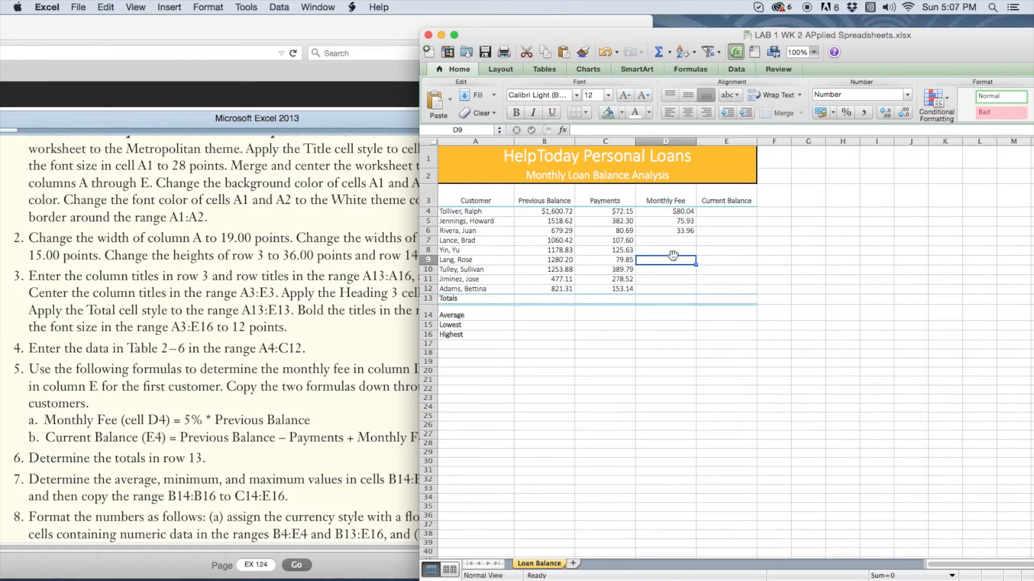
# Calculate the first customer's current balance in E4 with the formula =B4-C4+D4
pyautogui.click(720, 213)
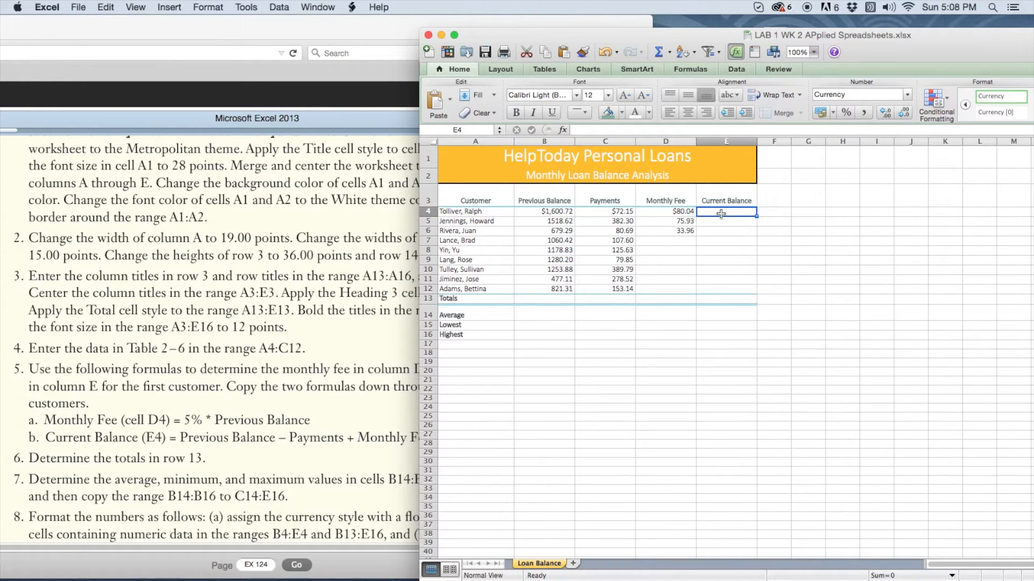
pyautogui.write('=')
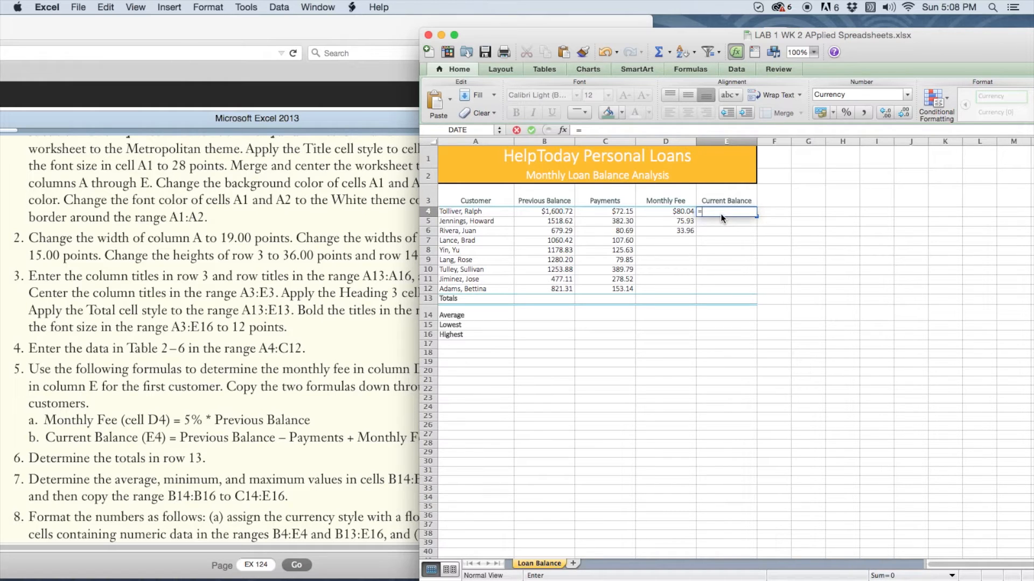
pyautogui.click(564, 213)
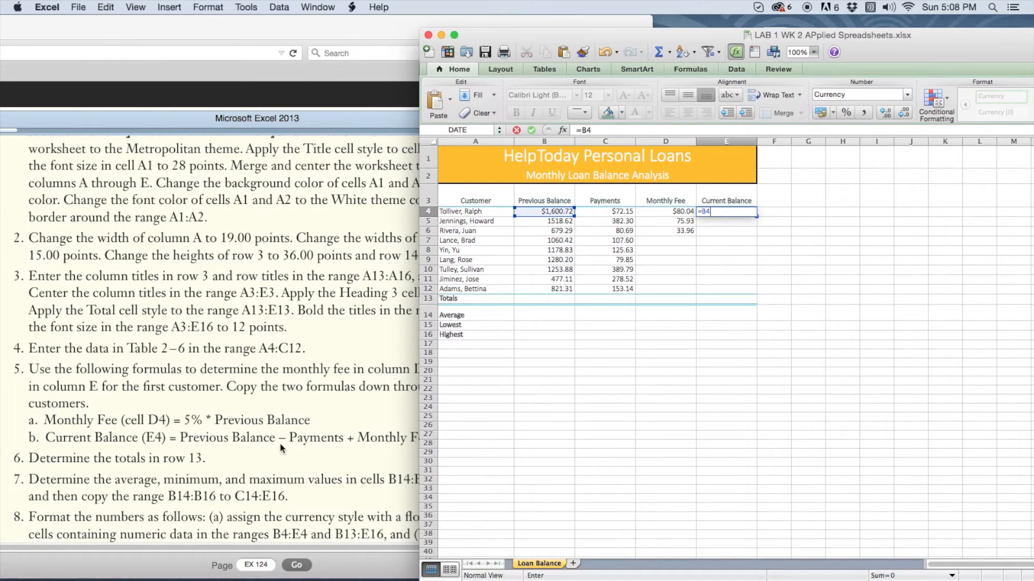
pyautogui.click(599, 130)
pyautogui.write('C4')
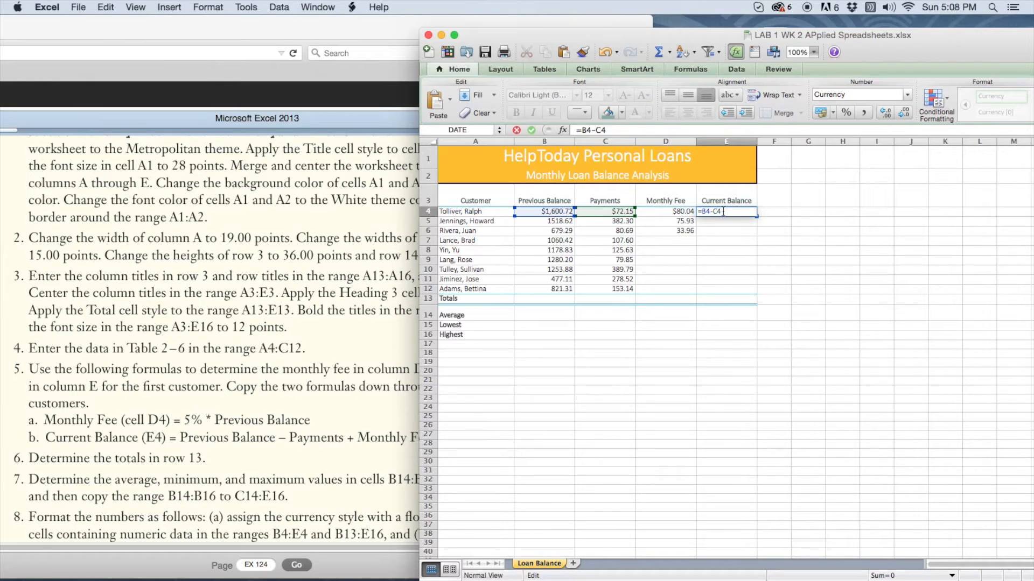
pyautogui.moveTo(540, 37); pyautogui.dragTo(566, 34)
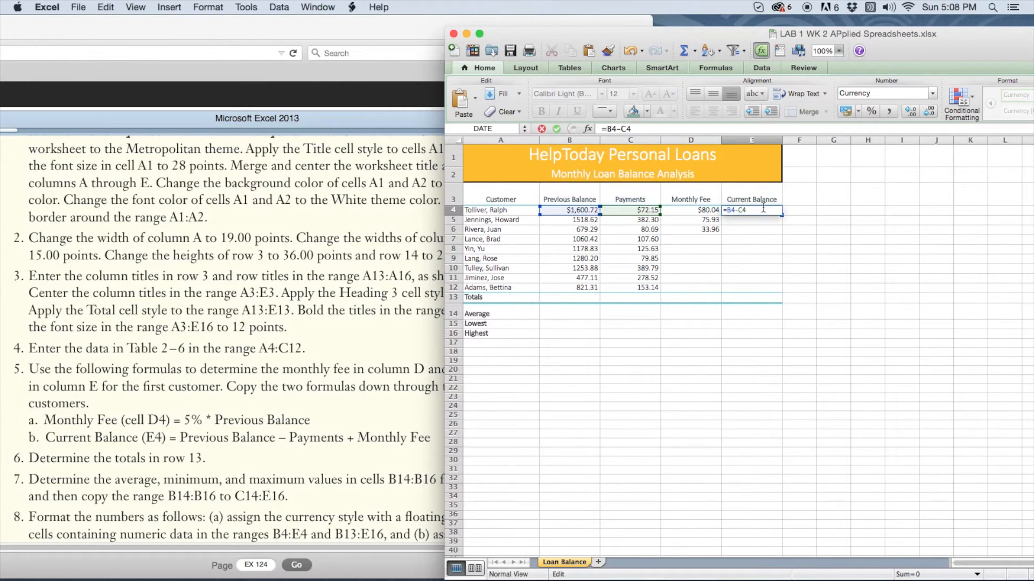
pyautogui.write('+')
pyautogui.write('D4')
pyautogui.click(556, 128)
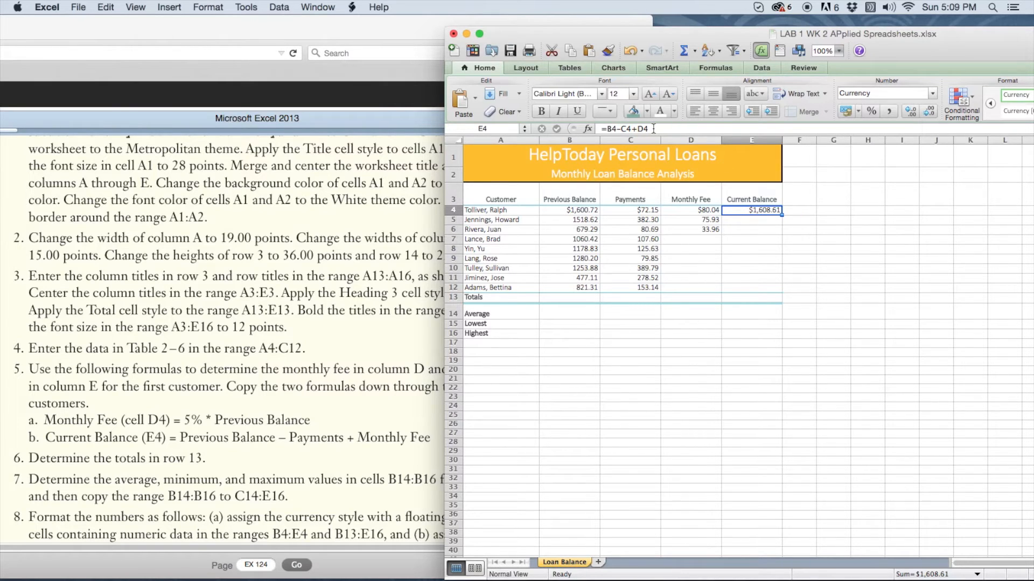
# Calculate the second customer's current balance in E5 with the formula =B5-C5+D5
pyautogui.click(748, 223)
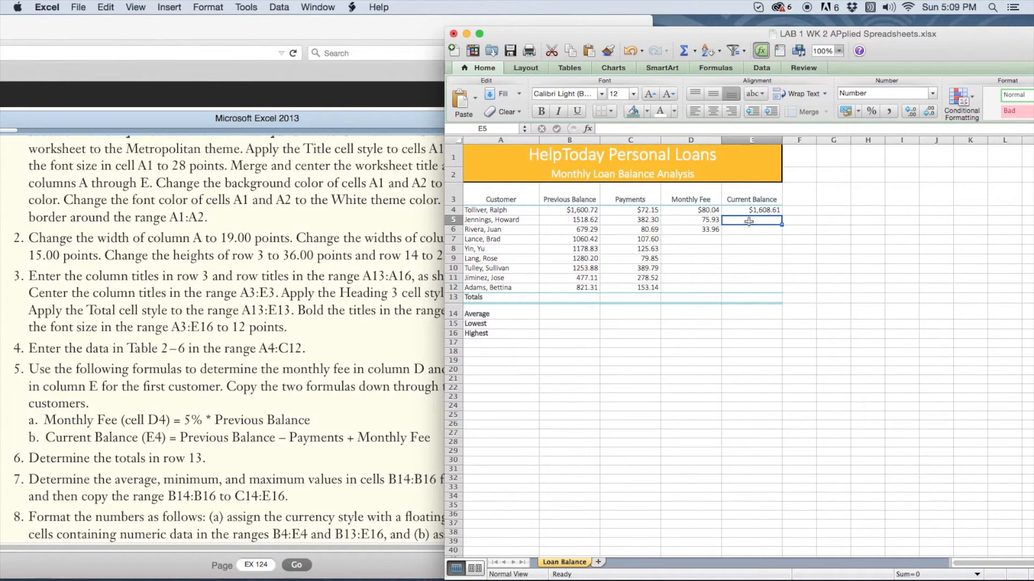
pyautogui.write('=')
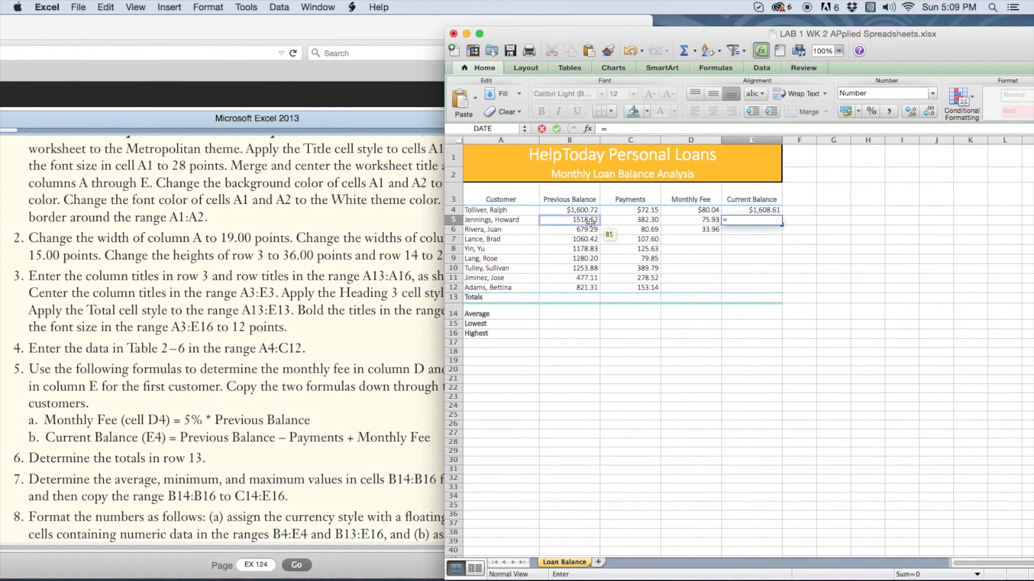
pyautogui.click(590, 222)
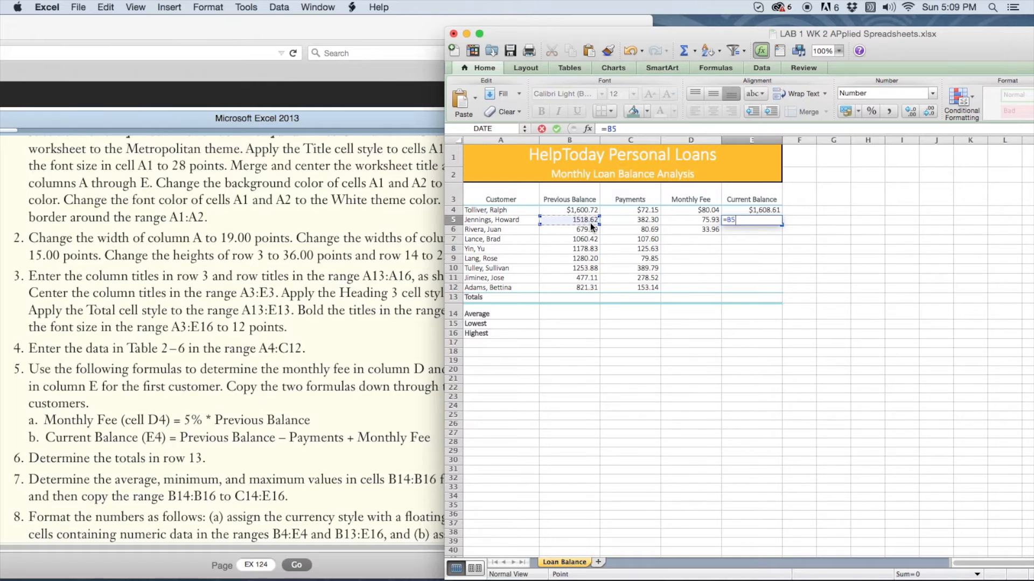
pyautogui.click(626, 132)
pyautogui.write('-')
pyautogui.click(648, 221)
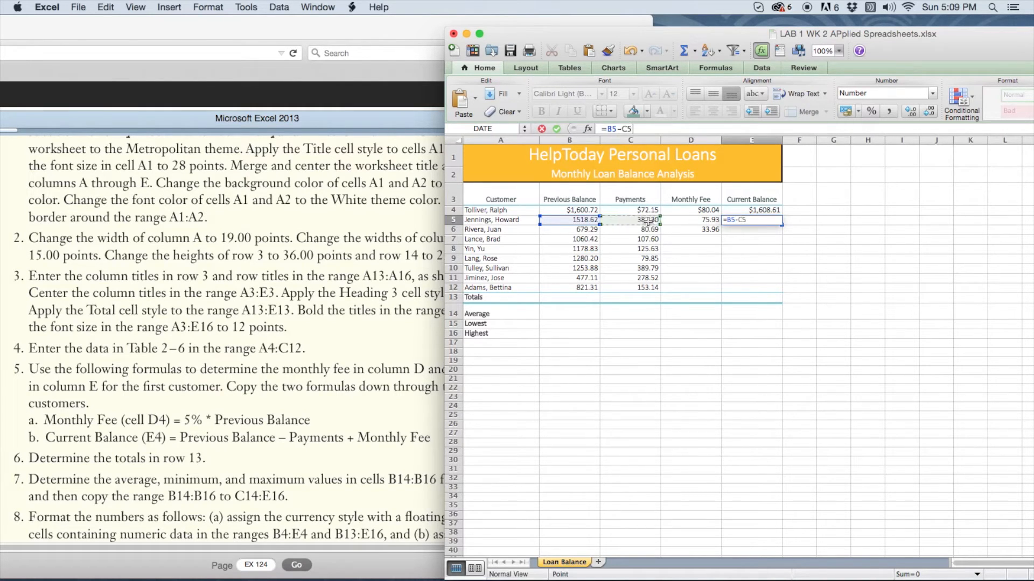
pyautogui.click(646, 130)
pyautogui.write('+')
pyautogui.click(712, 221)
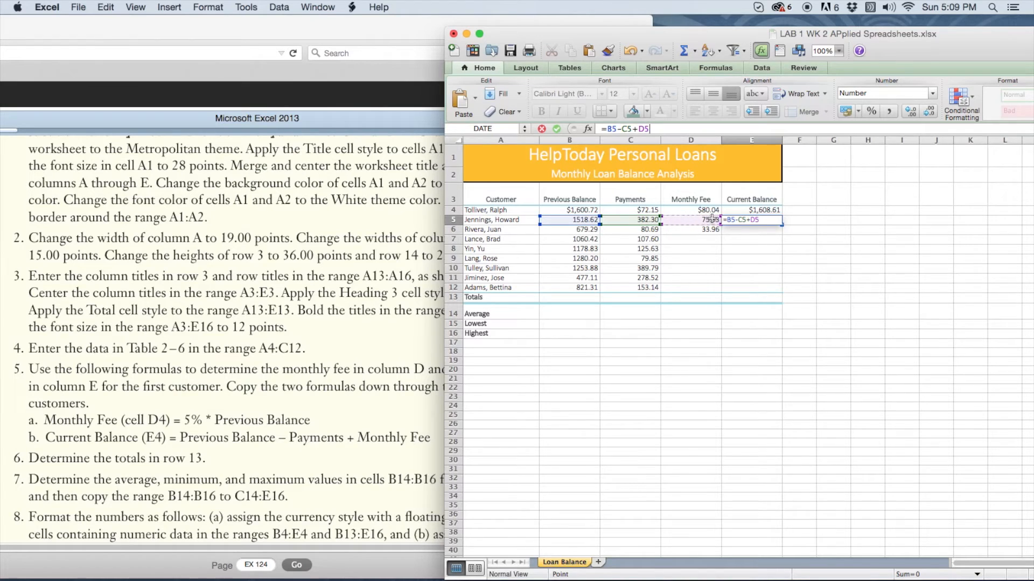
pyautogui.click(557, 130)
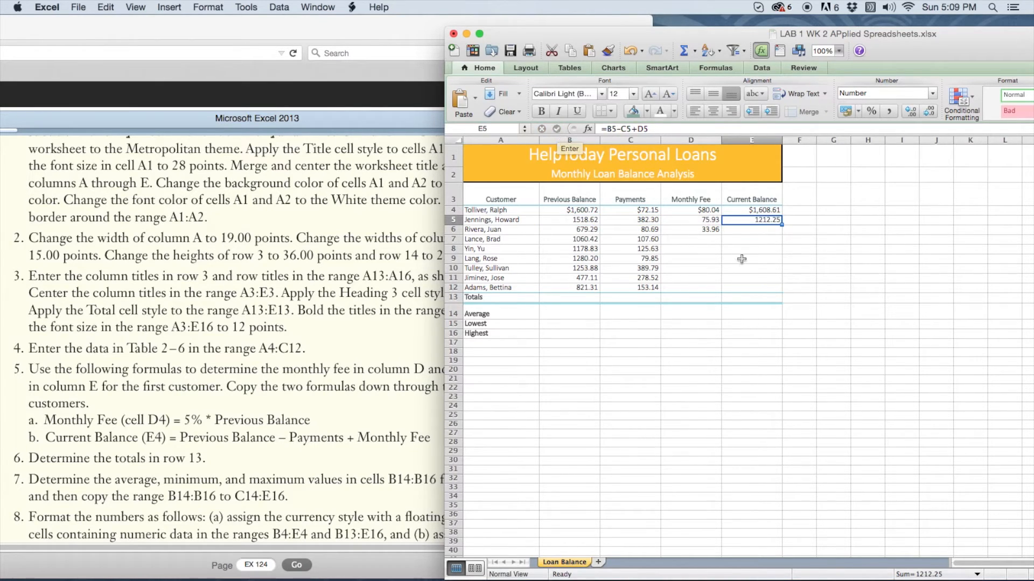
# Calculate the third customer's current balance in E6 with the formula =B6-C6+D6
pyautogui.click(749, 230)
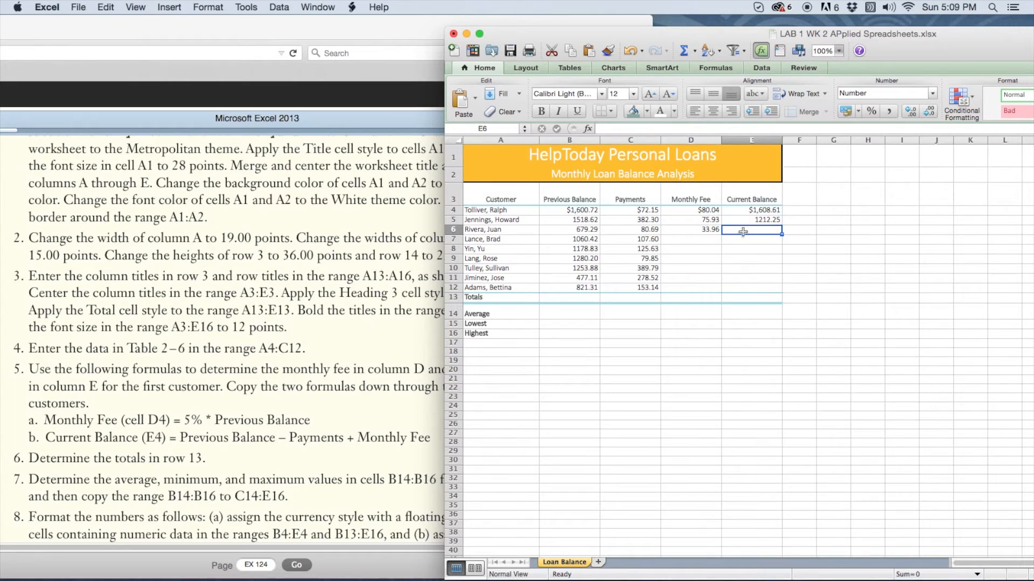
pyautogui.click(615, 129)
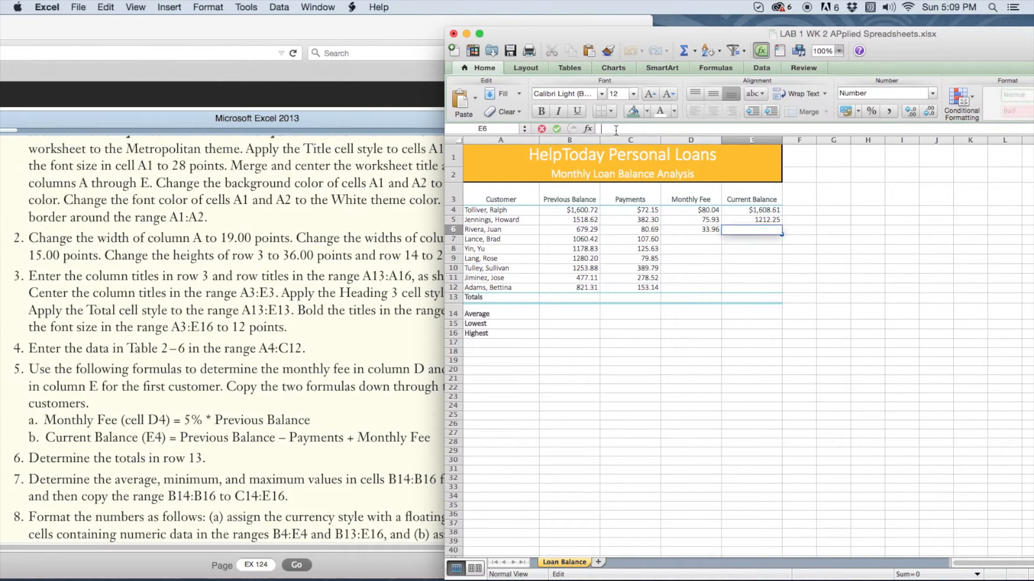
pyautogui.write('=')
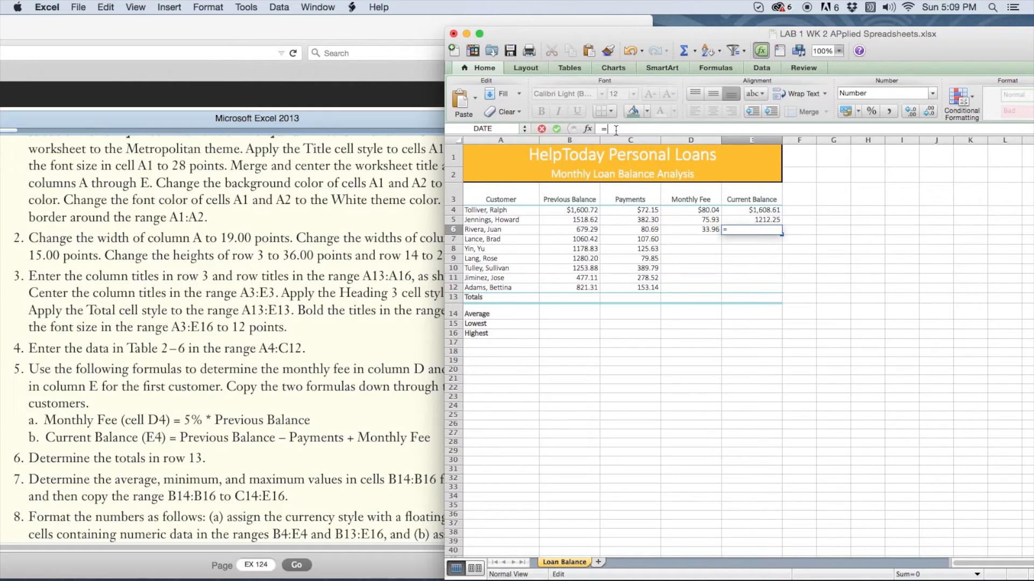
pyautogui.click(589, 230)
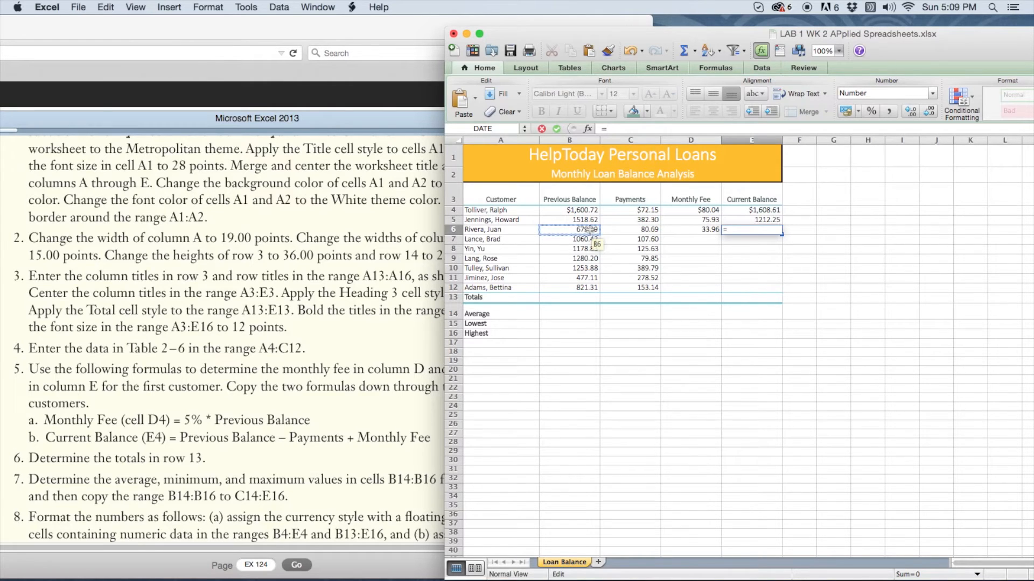
pyautogui.write('-')
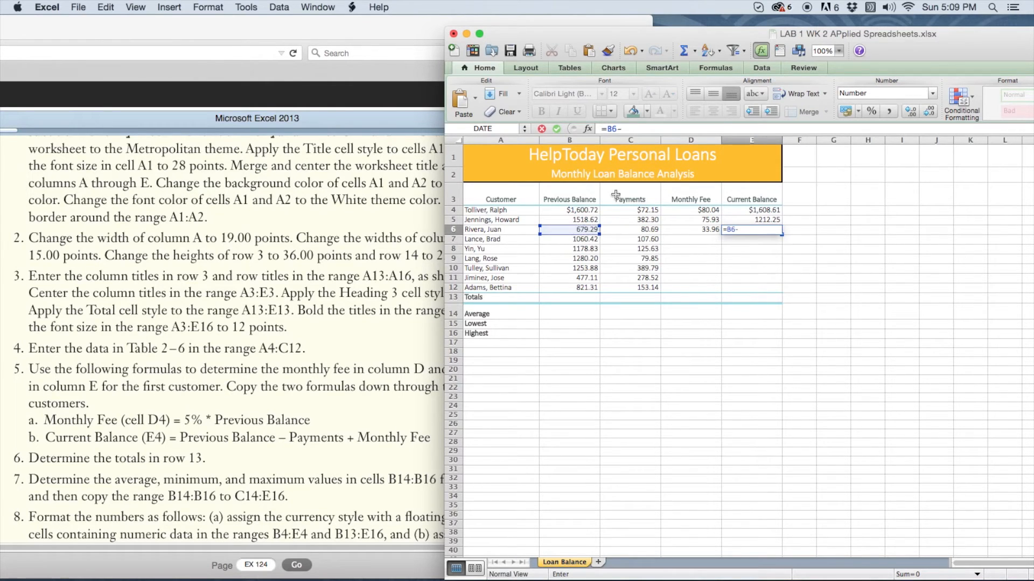
pyautogui.click(640, 230)
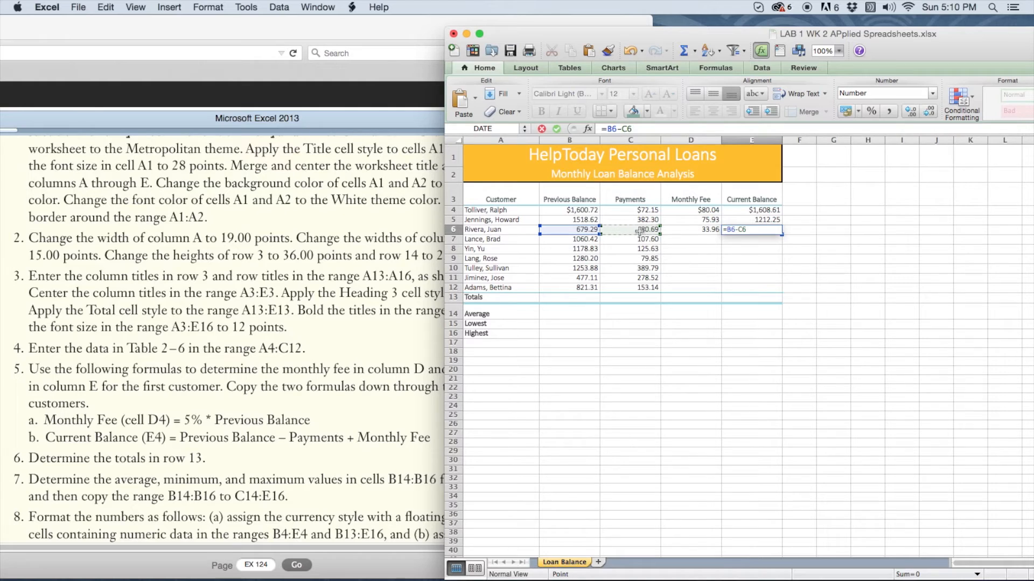
pyautogui.write('+')
pyautogui.click(710, 231)
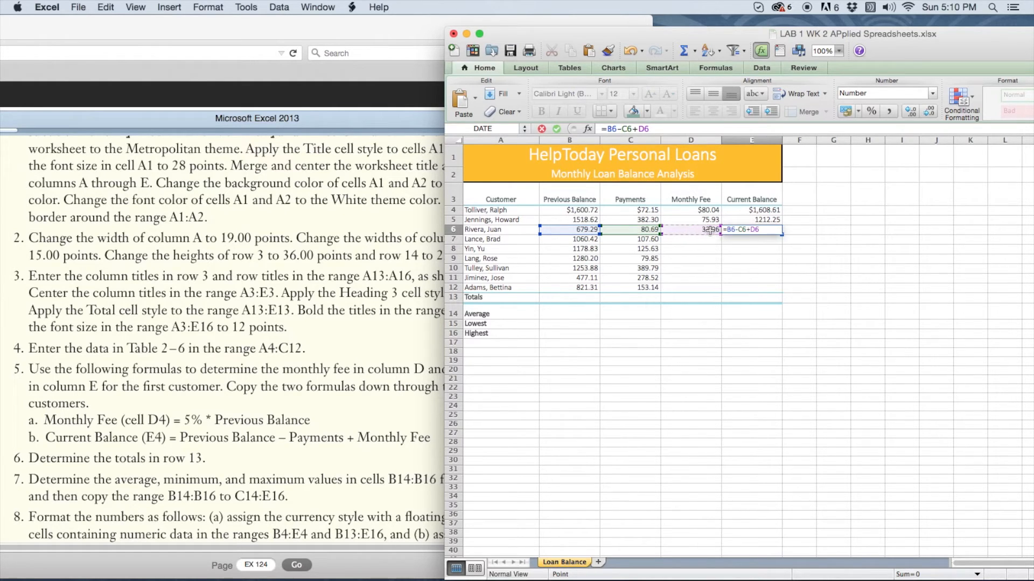
pyautogui.click(557, 129)
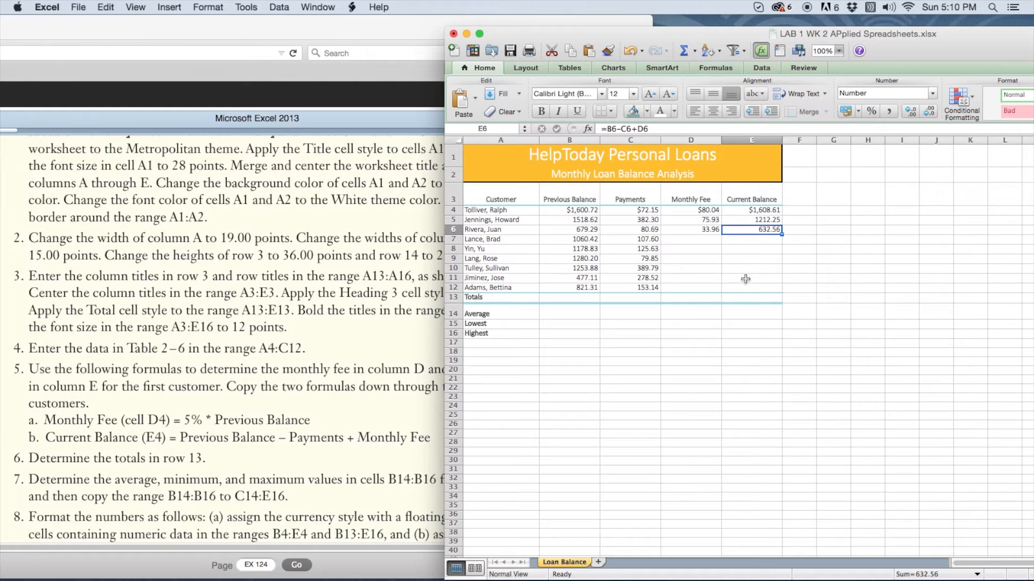
# Total the previous balances in B4:B12 into the Totals row with AutoSum's Sum function
pyautogui.moveTo(577, 210); pyautogui.dragTo(580, 283)
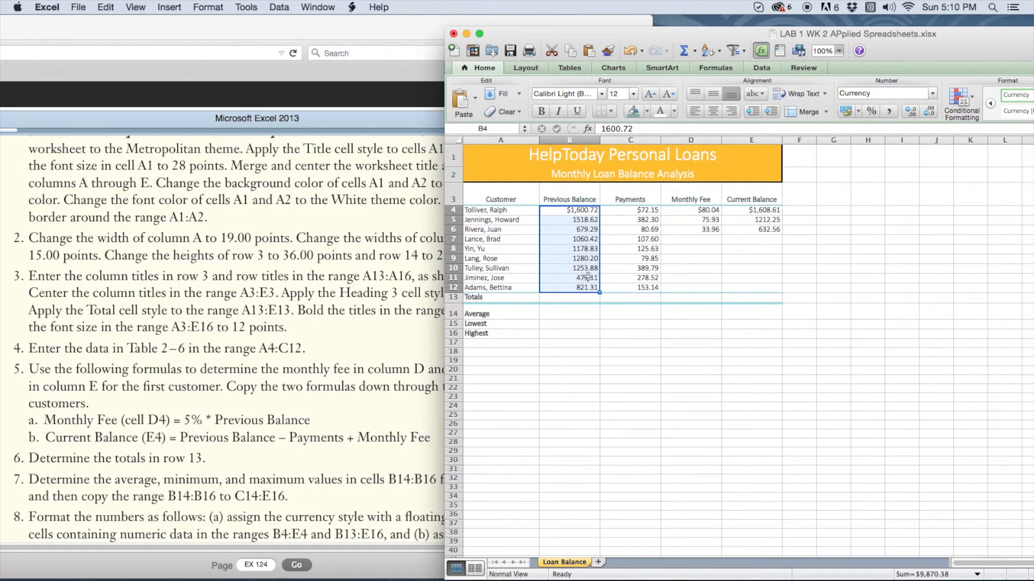
pyautogui.click(714, 68)
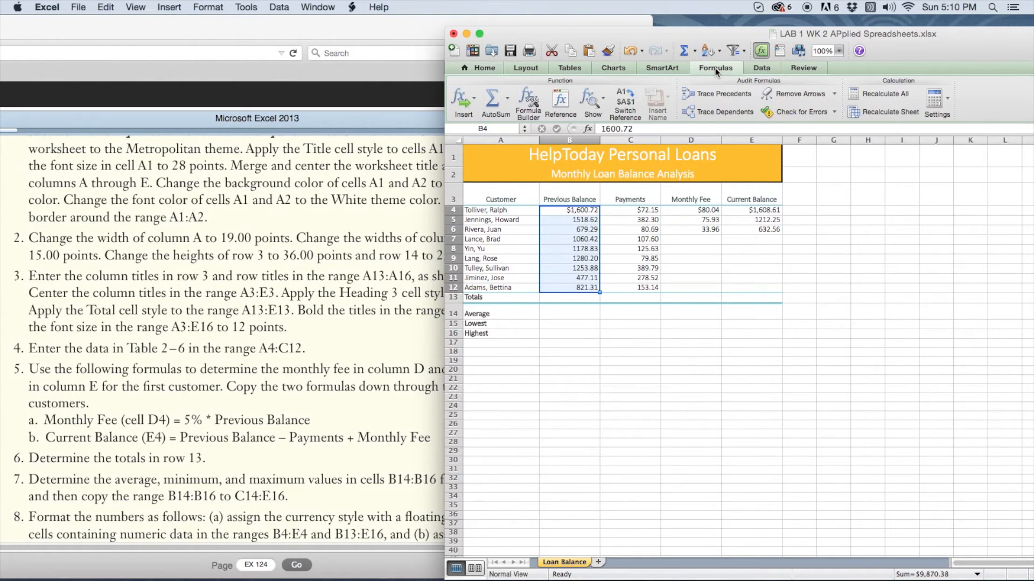
pyautogui.click(509, 98)
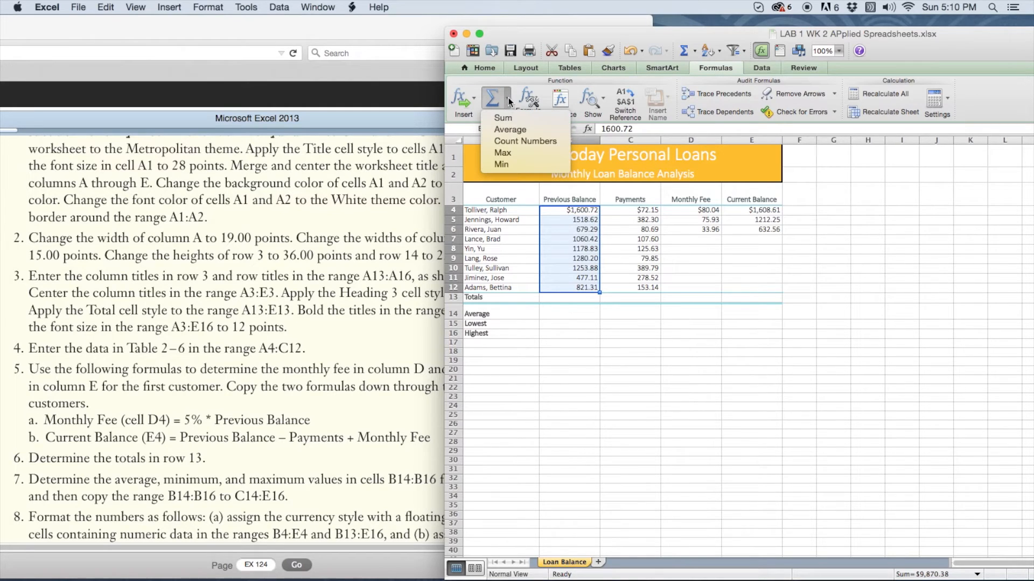
pyautogui.click(509, 119)
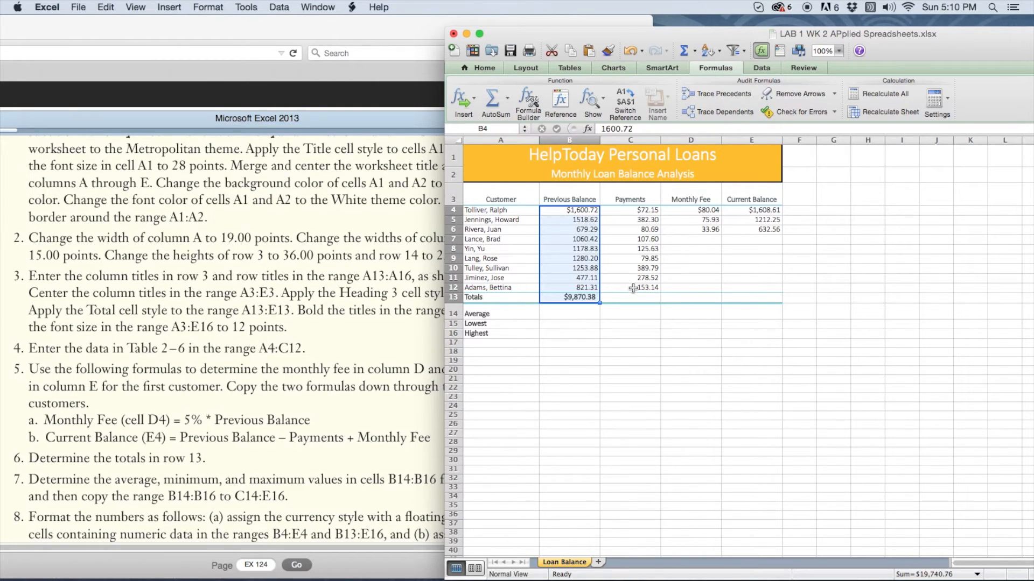
# Total the payments in C4:C12 into the Totals row with AutoSum's Sum function
pyautogui.click(643, 216)
pyautogui.moveTo(643, 215); pyautogui.dragTo(647, 288)
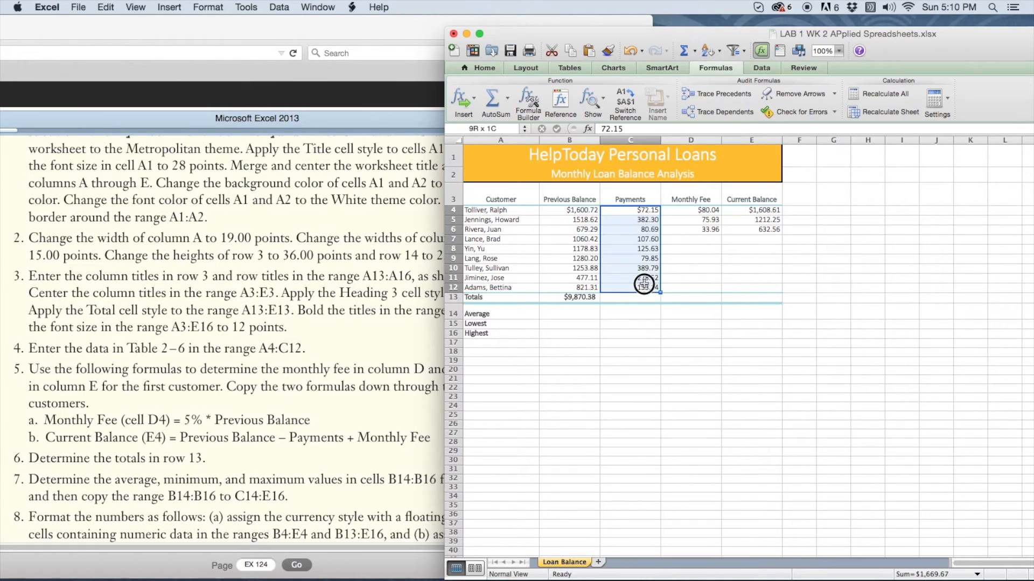
pyautogui.click(508, 97)
pyautogui.click(516, 119)
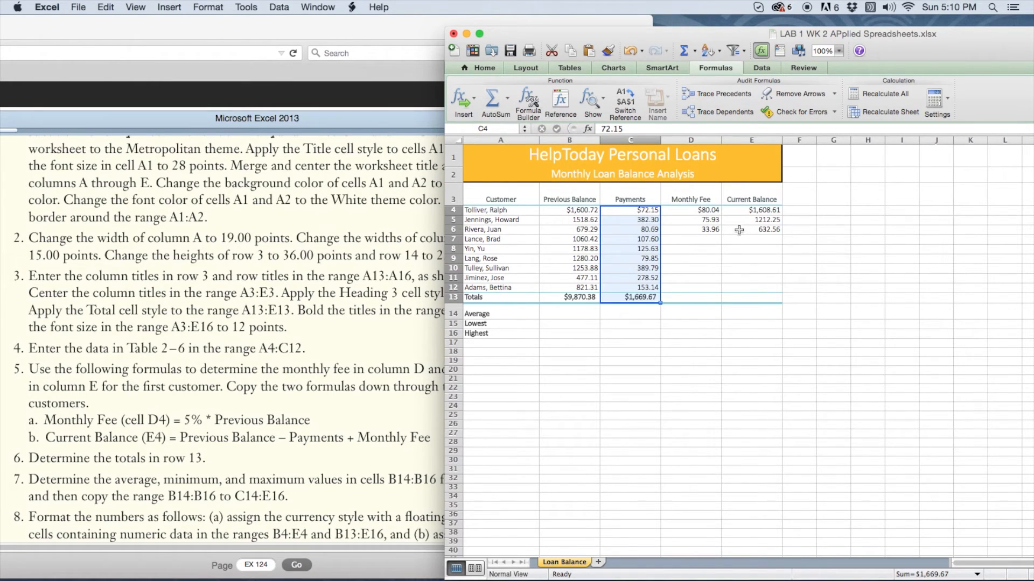
pyautogui.click(707, 220)
pyautogui.moveTo(692, 210); pyautogui.dragTo(693, 285)
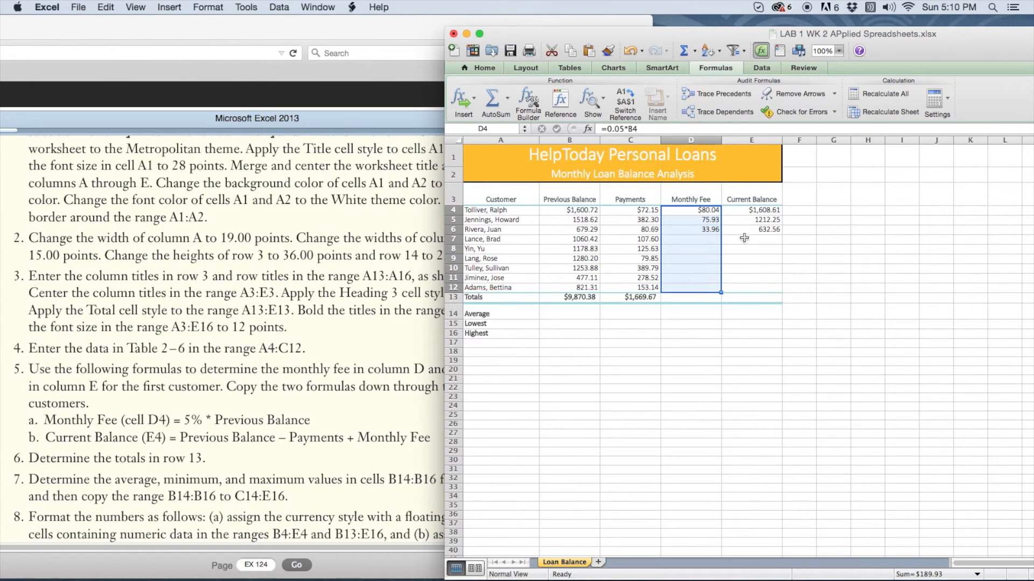
pyautogui.moveTo(743, 214); pyautogui.dragTo(740, 300)
pyautogui.click(752, 300)
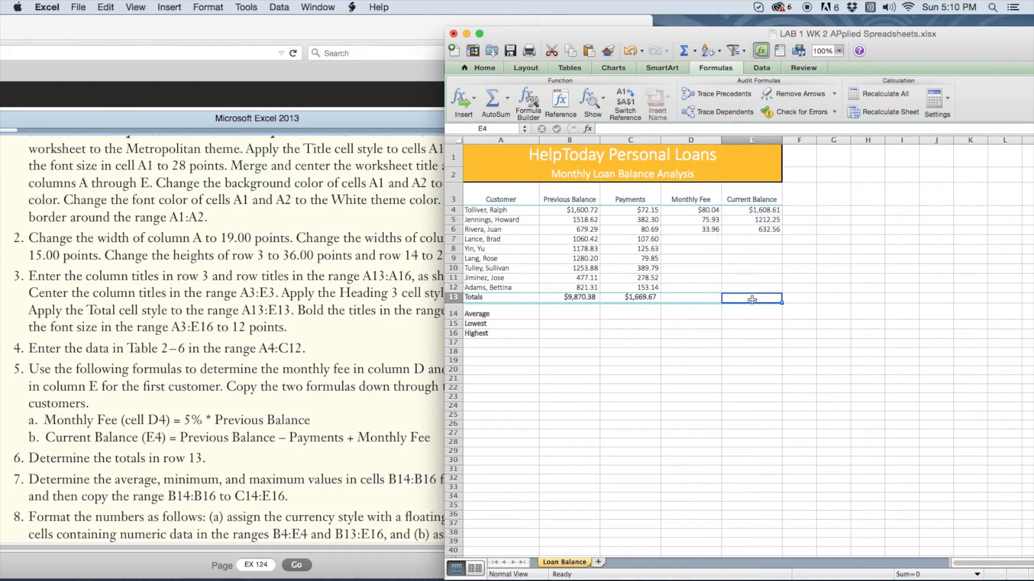
pyautogui.click(697, 300)
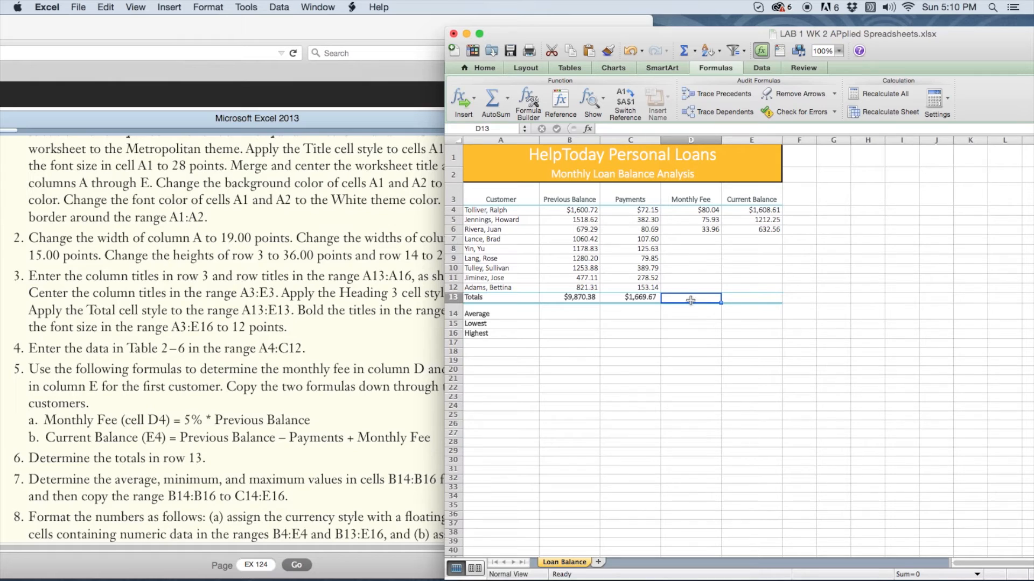
pyautogui.click(576, 316)
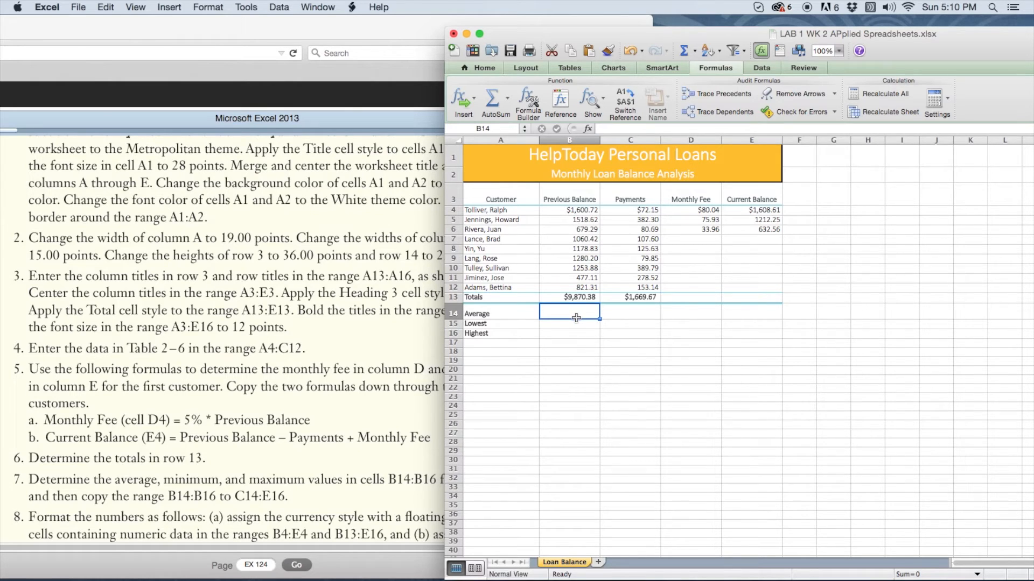
pyautogui.click(572, 326)
pyautogui.click(571, 336)
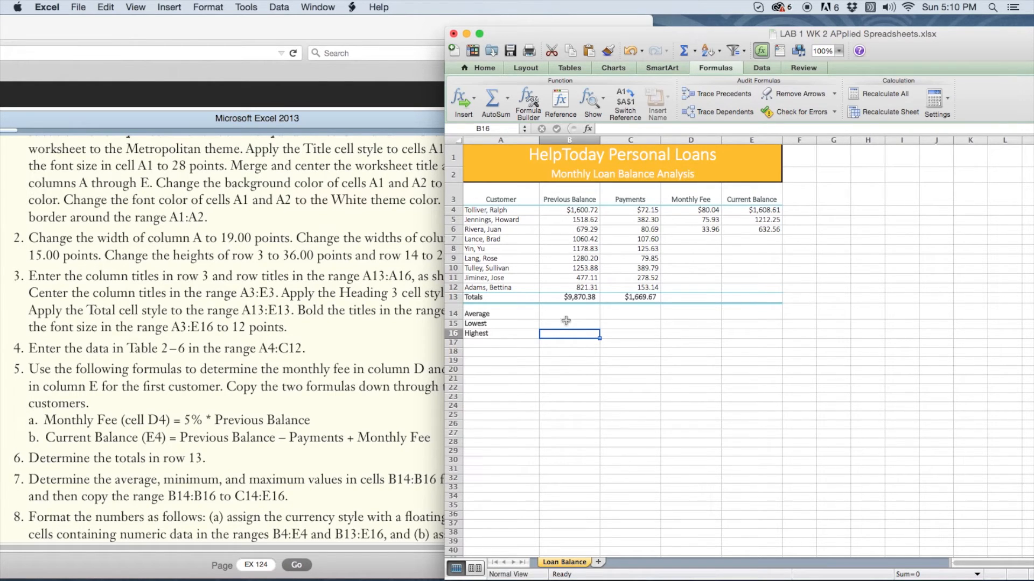
pyautogui.click(567, 316)
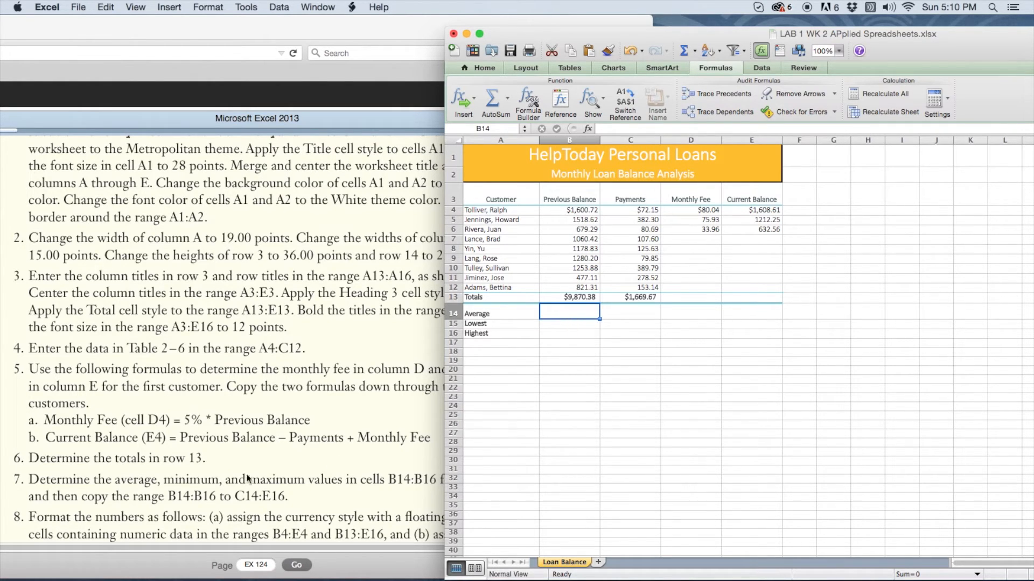
# Check instruction 7 in the Firefox textbook for the average, minimum and maximum ranges, and return to cell B4 in the Excel worksheet
pyautogui.click(180, 481)
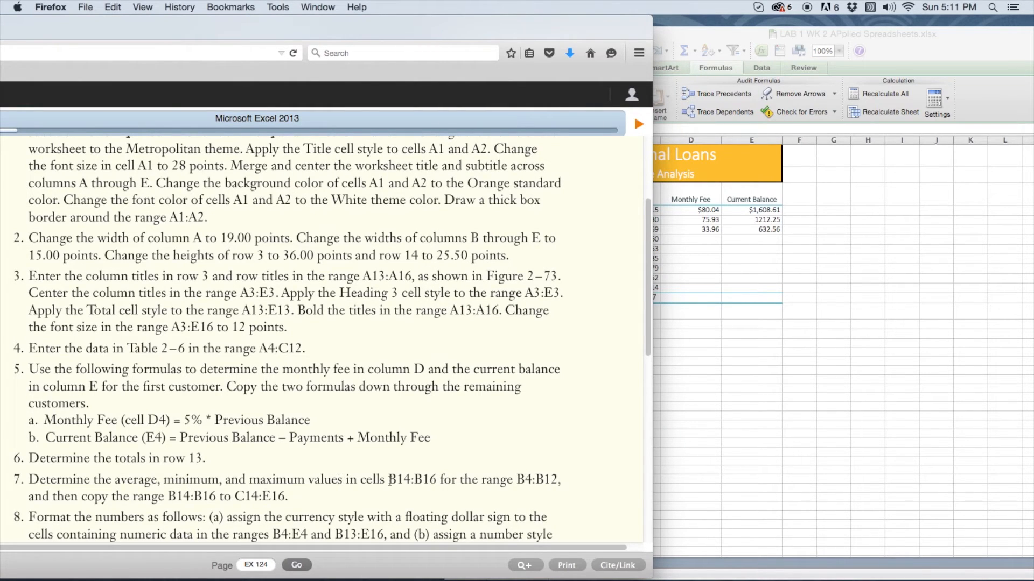
pyautogui.click(518, 477)
pyautogui.moveTo(550, 478); pyautogui.dragTo(557, 478)
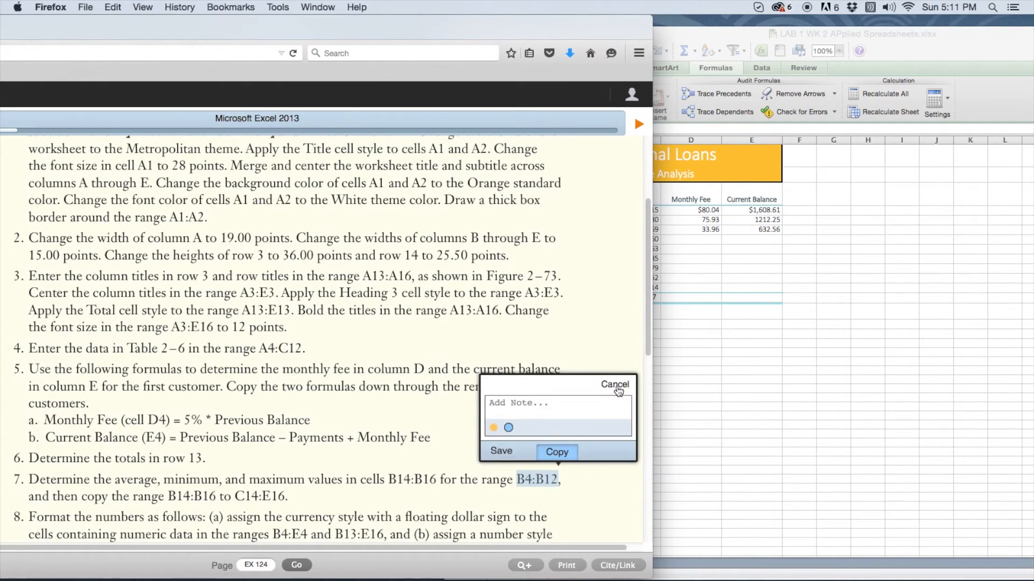
pyautogui.click(614, 384)
pyautogui.click(680, 370)
pyautogui.click(576, 211)
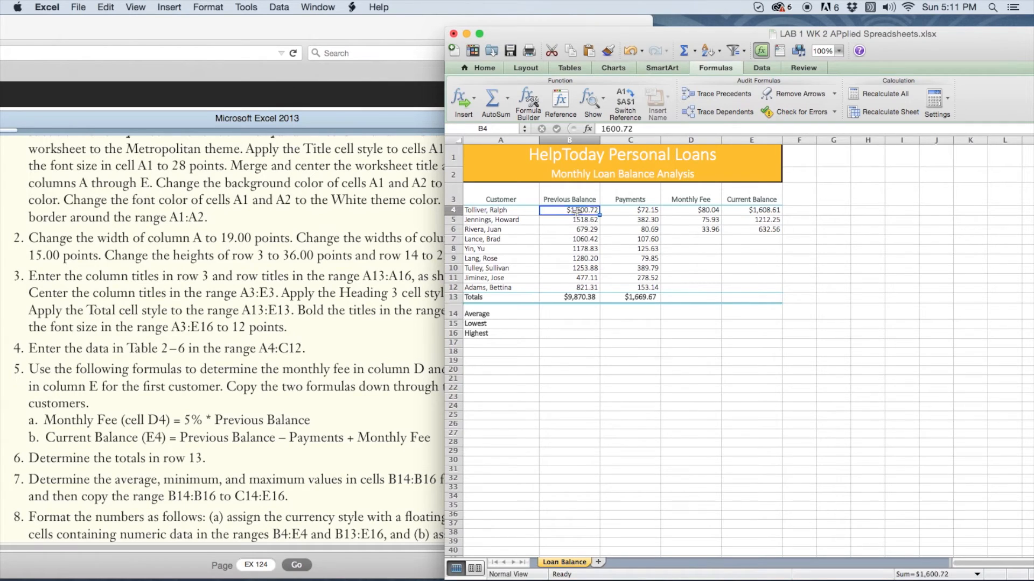
# Calculate the average of B4:B12 in B14 and the minimum of B4:B13 in B15 with AutoSum's Average and Min functions
pyautogui.moveTo(577, 211); pyautogui.dragTo(577, 286)
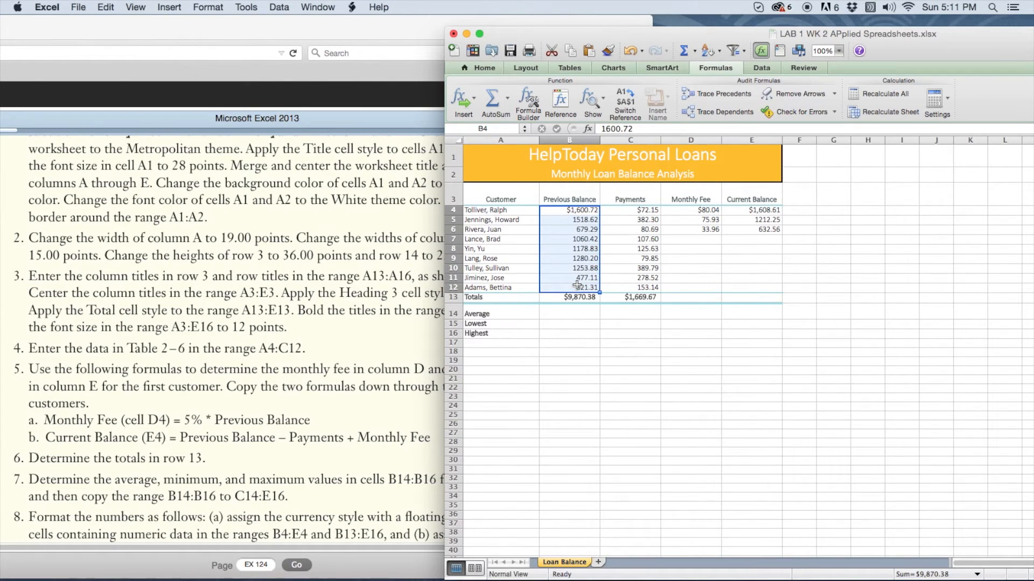
pyautogui.click(509, 99)
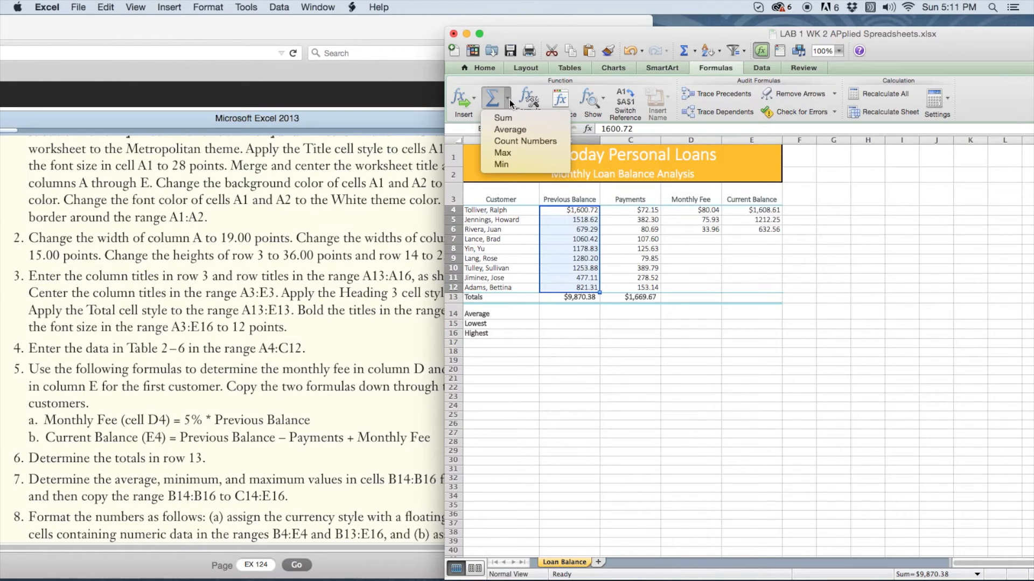
pyautogui.click(530, 130)
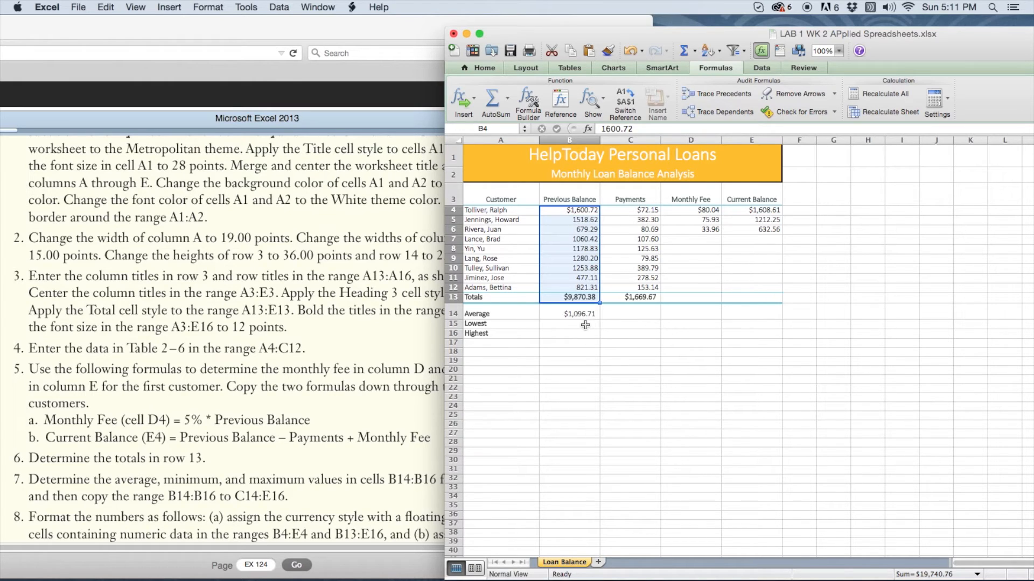
pyautogui.click(508, 100)
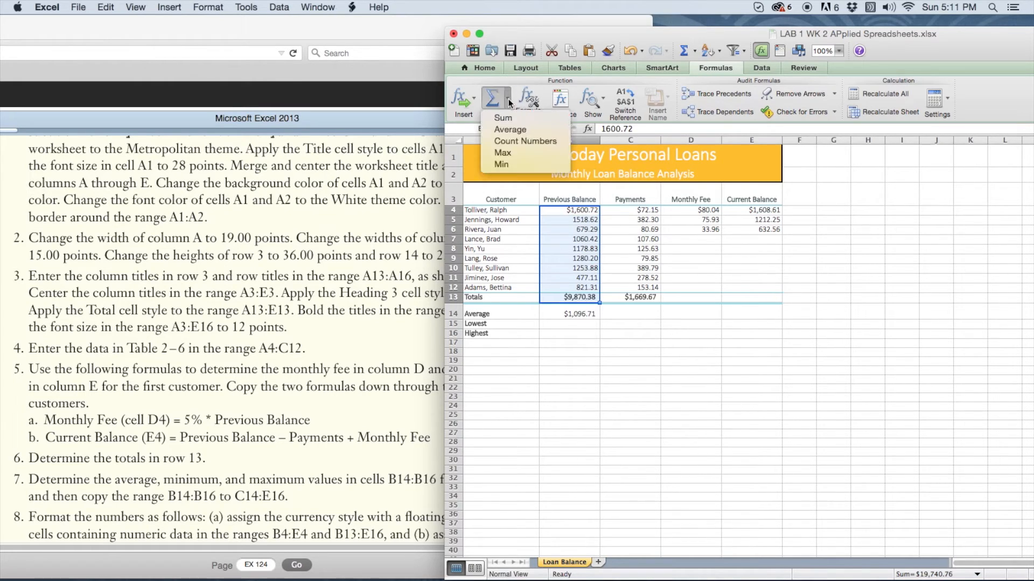
pyautogui.click(516, 160)
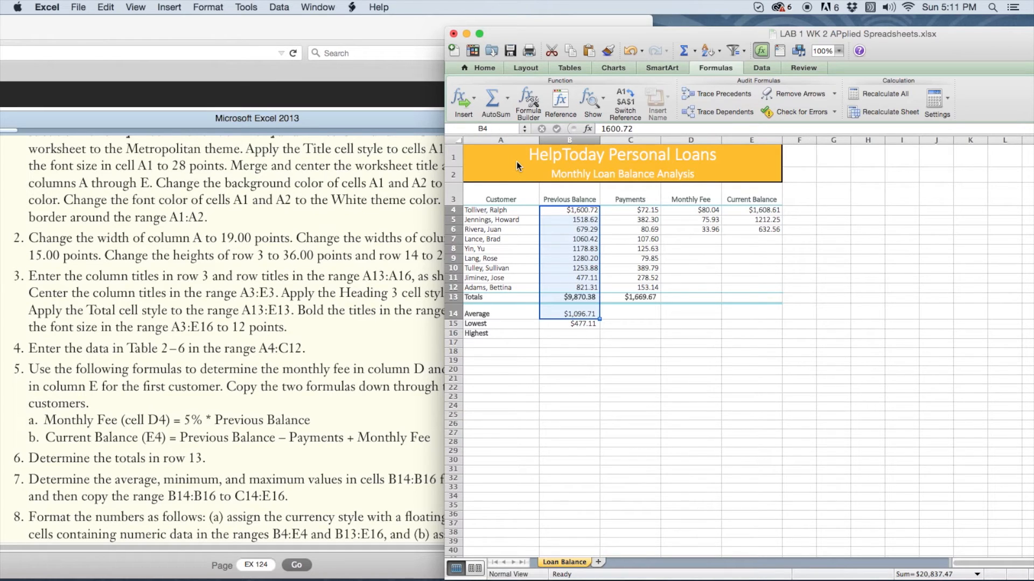
# Try to calculate the highest previous balance in B16 with AutoSum's Max function over B4:B14, and clear that formula
pyautogui.click(508, 99)
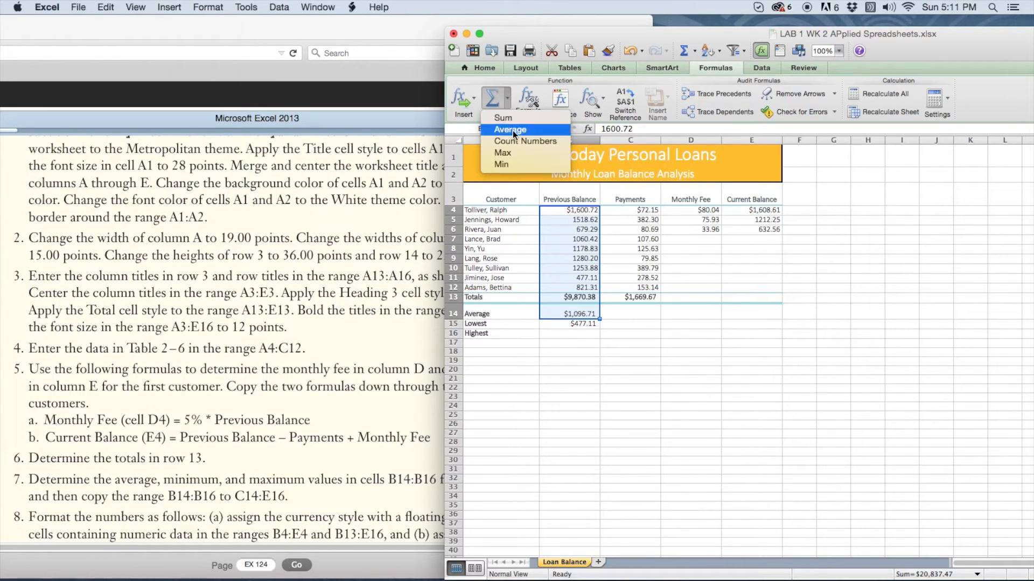
pyautogui.click(512, 153)
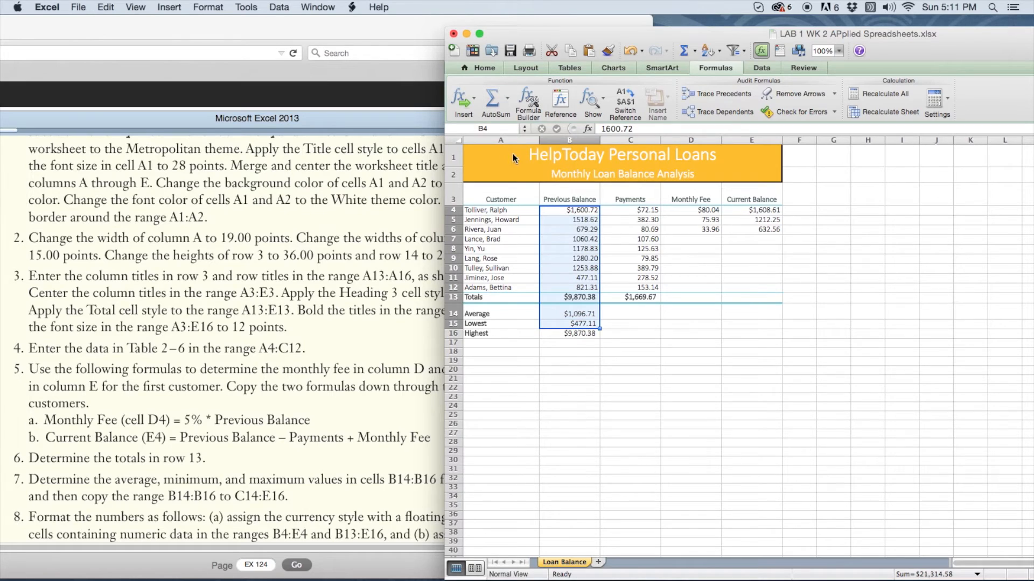
pyautogui.click(572, 356)
pyautogui.click(566, 334)
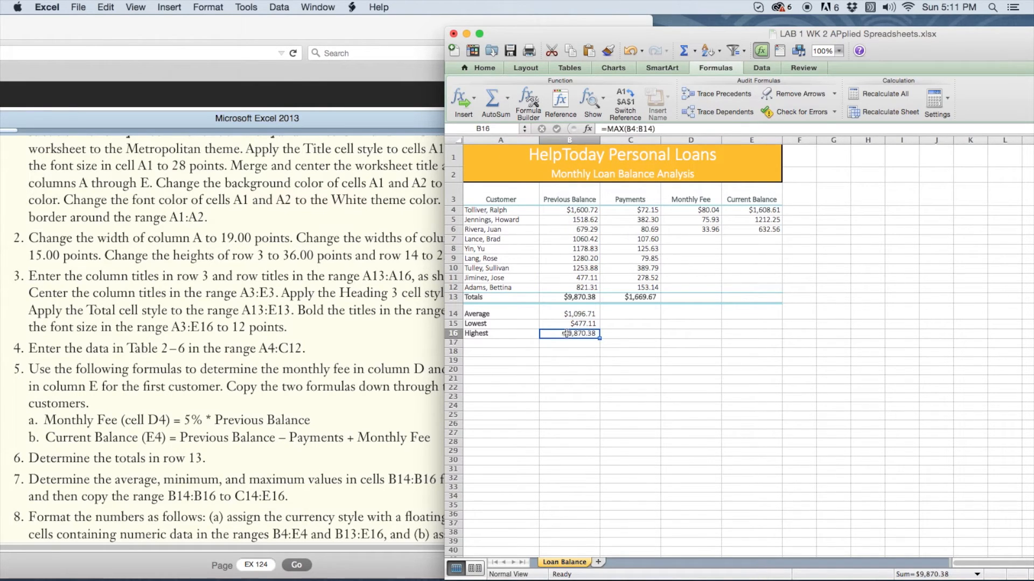
pyautogui.doubleClick(567, 334)
pyautogui.click(569, 356)
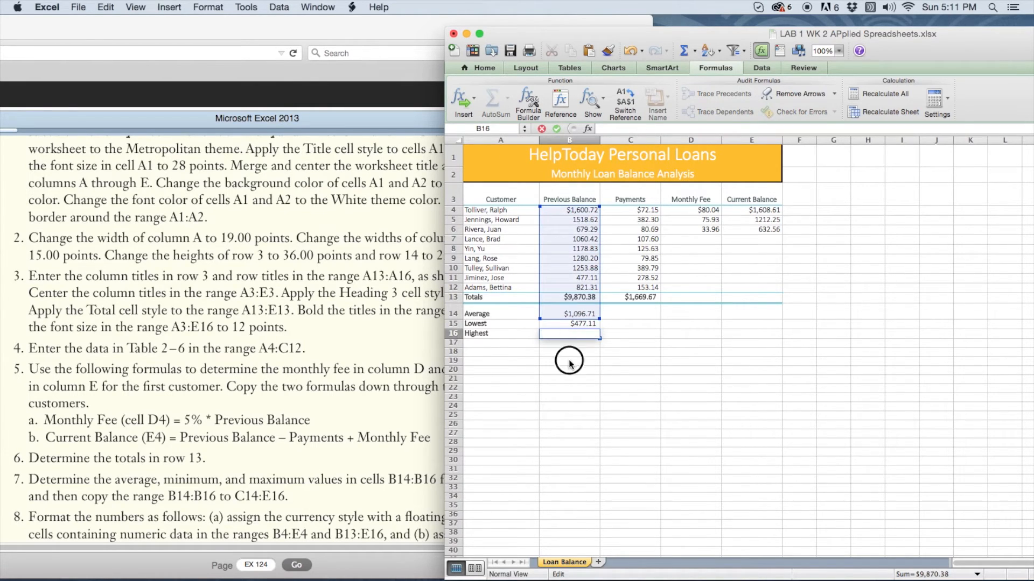
# Calculate the highest previous balance in B16 with AutoSum's Max function over B4:B12
pyautogui.click(581, 210)
pyautogui.moveTo(581, 210); pyautogui.dragTo(576, 288)
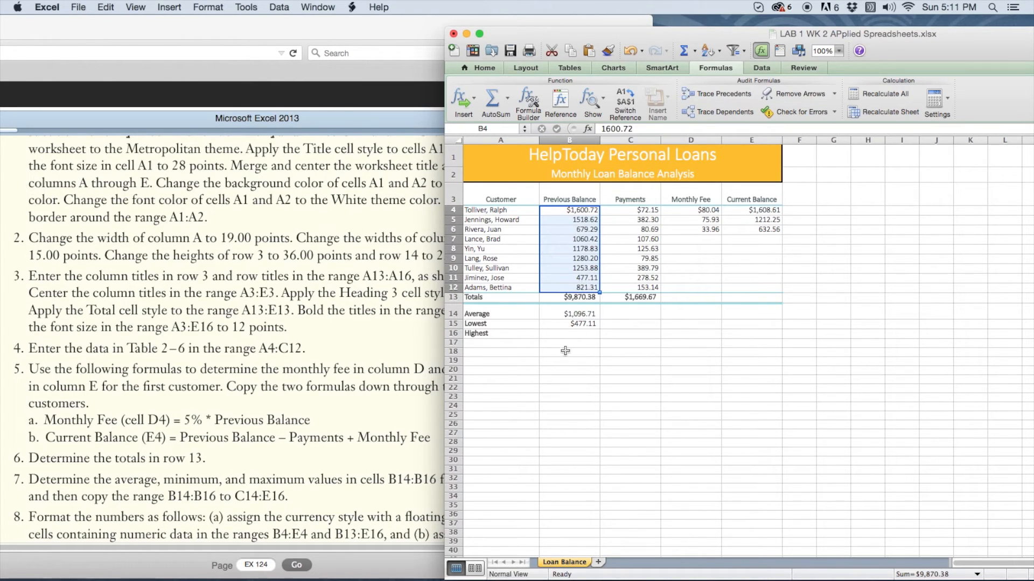
pyautogui.click(508, 98)
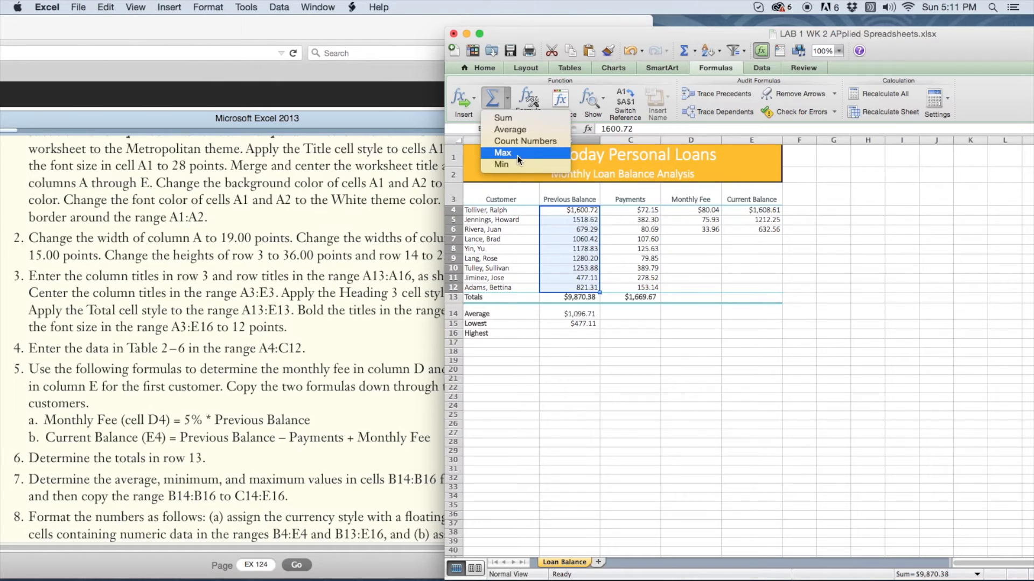
pyautogui.click(517, 156)
pyautogui.click(585, 353)
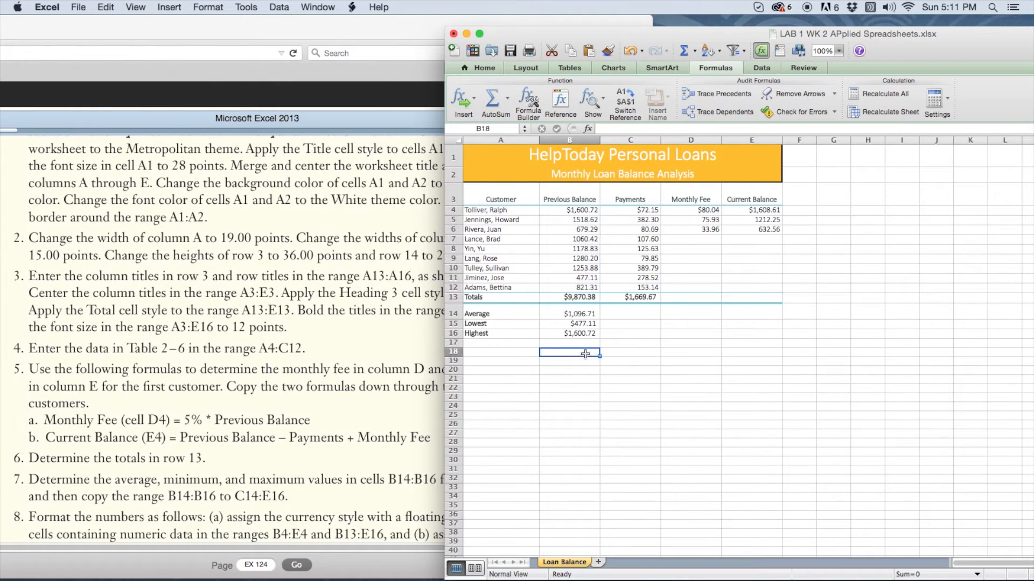
# Copy the average, lowest and highest formulas in B14:B16 to C14:C16 and D14:D16
pyautogui.moveTo(579, 315); pyautogui.dragTo(581, 334)
pyautogui.press('cmd+c')
pyautogui.moveTo(614, 312); pyautogui.dragTo(620, 333)
pyautogui.press('cmd+v')
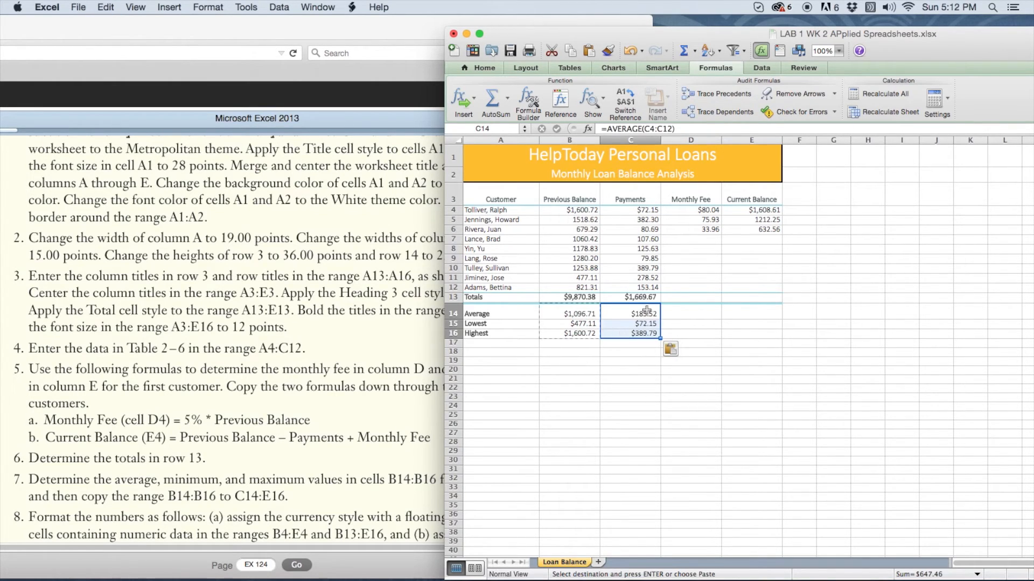
pyautogui.moveTo(673, 310); pyautogui.dragTo(673, 331)
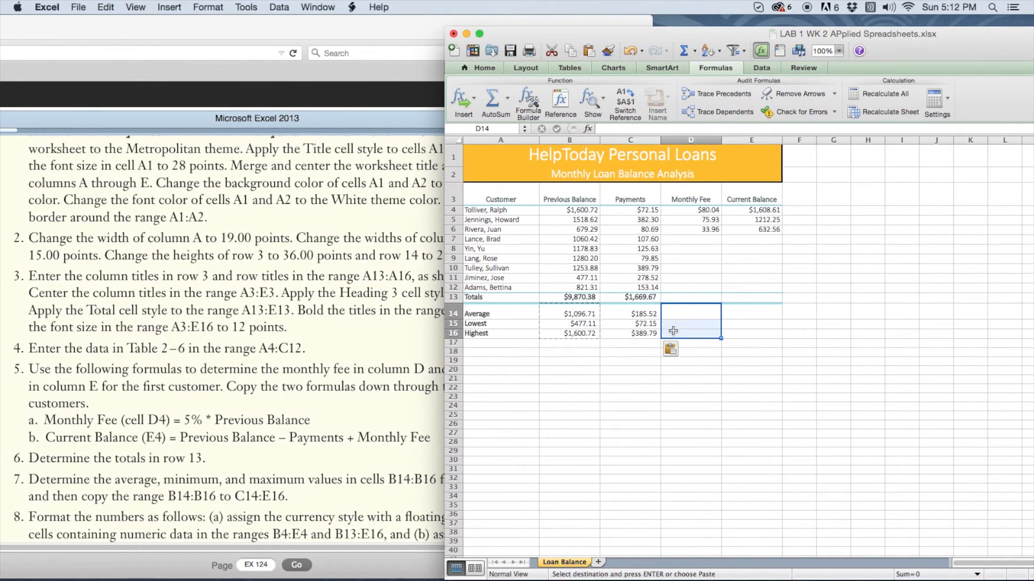
pyautogui.press('cmd+v')
pyautogui.click(620, 363)
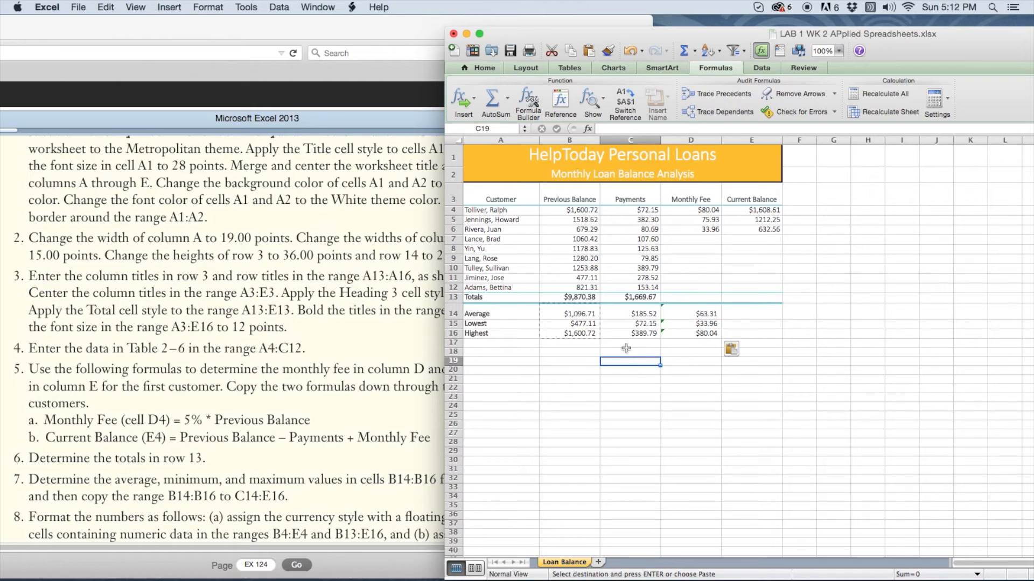
# Examine the ranges used by the copied Average and Lowest formulas against the customer data in the Payments and Monthly Fee columns
pyautogui.click(690, 314)
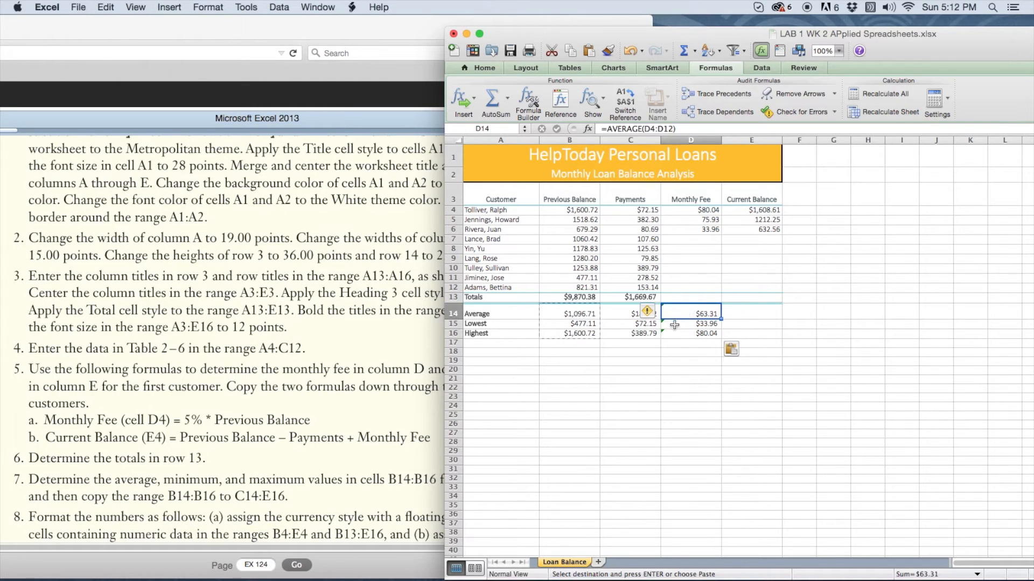
pyautogui.click(674, 324)
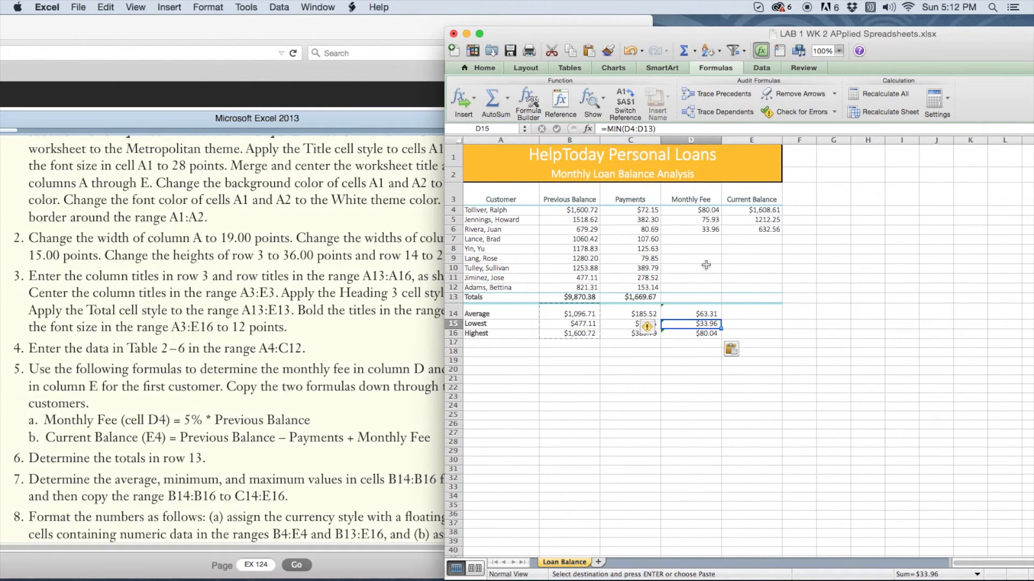
pyautogui.moveTo(700, 239); pyautogui.dragTo(698, 288)
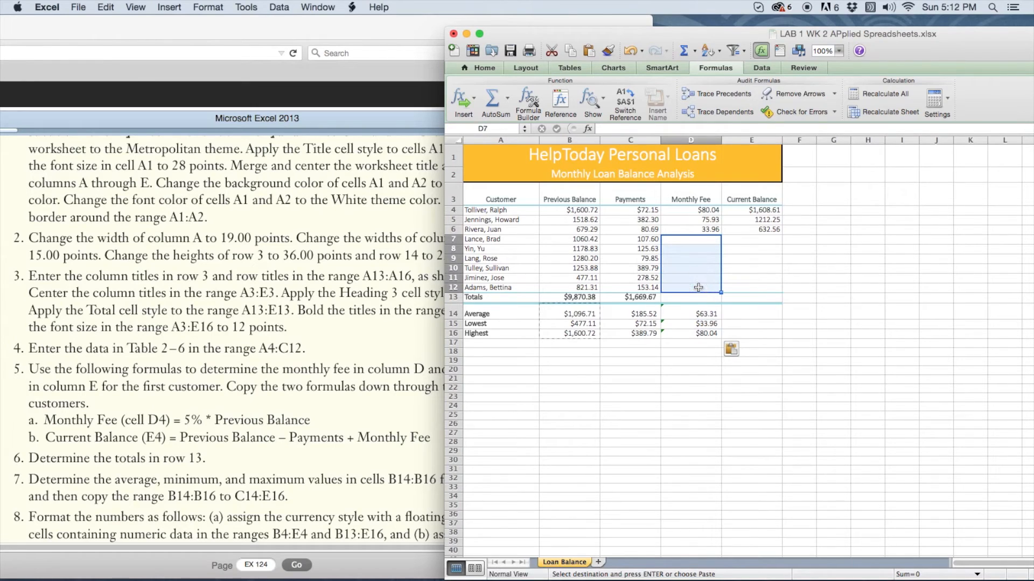
pyautogui.click(647, 313)
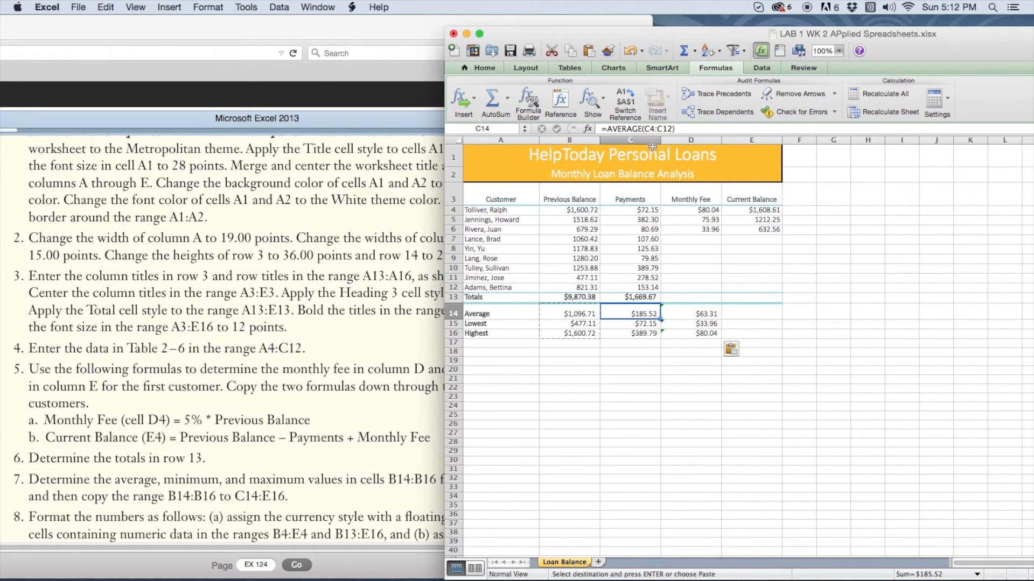
pyautogui.moveTo(634, 210); pyautogui.dragTo(632, 288)
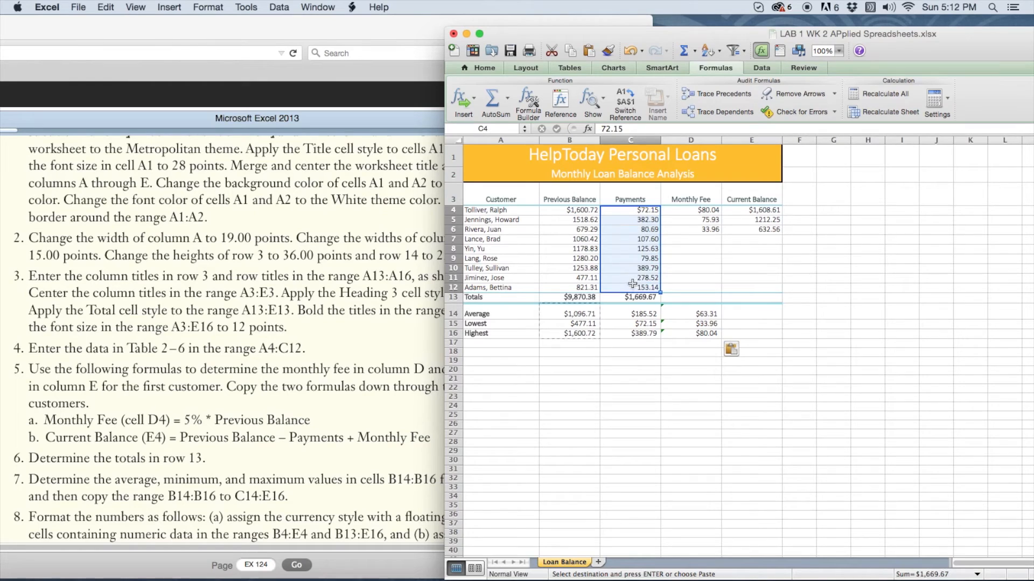
pyautogui.click(636, 323)
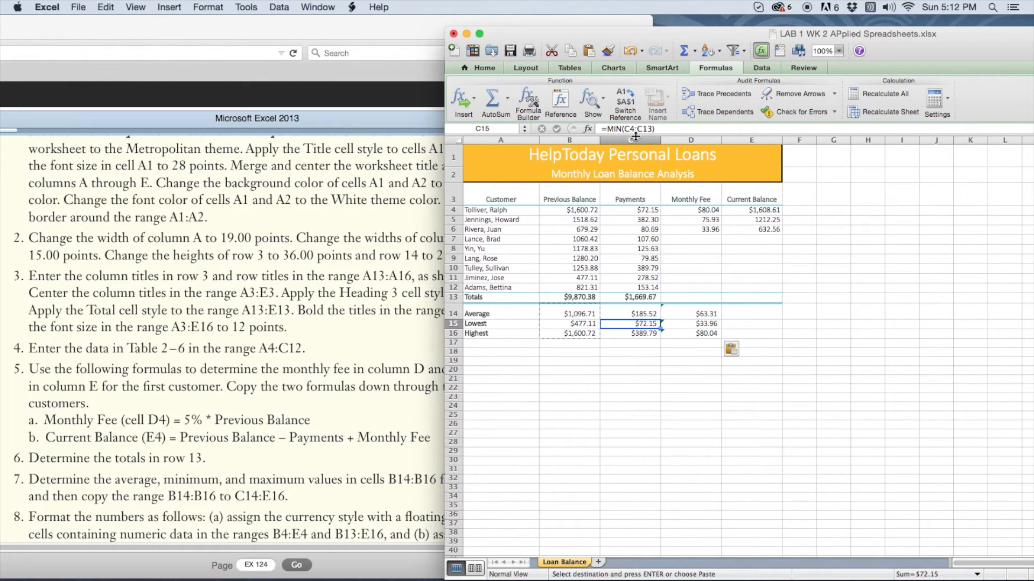
pyautogui.moveTo(642, 213); pyautogui.dragTo(641, 286)
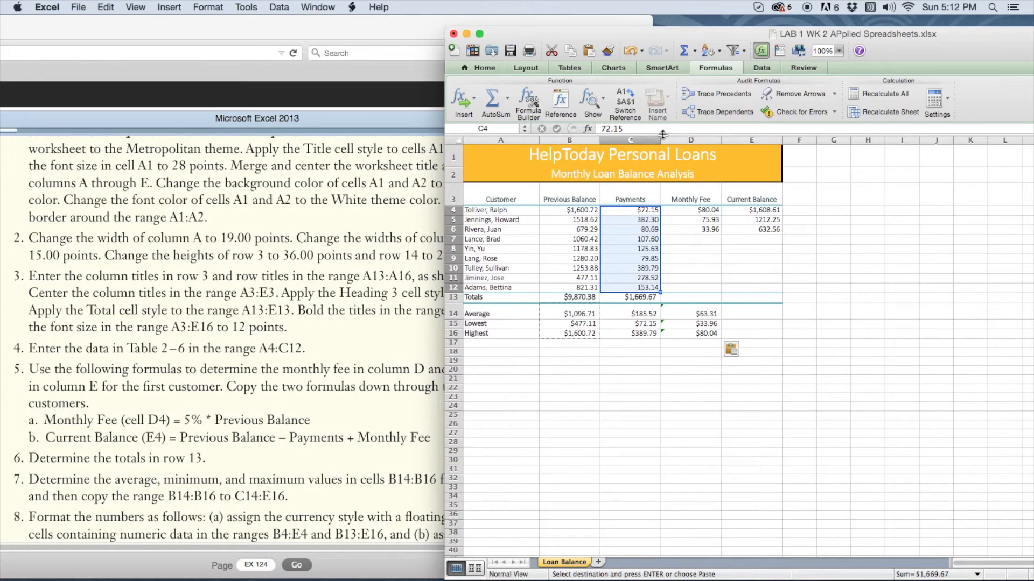
# Correct the lowest payment formula in C15 to =MIN(C4:C12) so that it excludes the Totals row
pyautogui.click(642, 323)
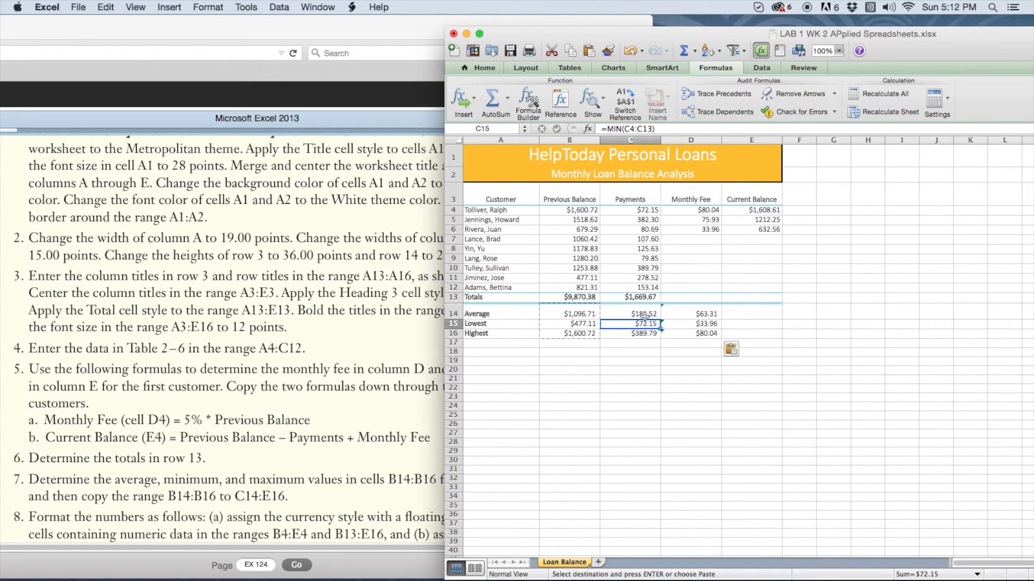
pyautogui.click(648, 128)
pyautogui.click(652, 127)
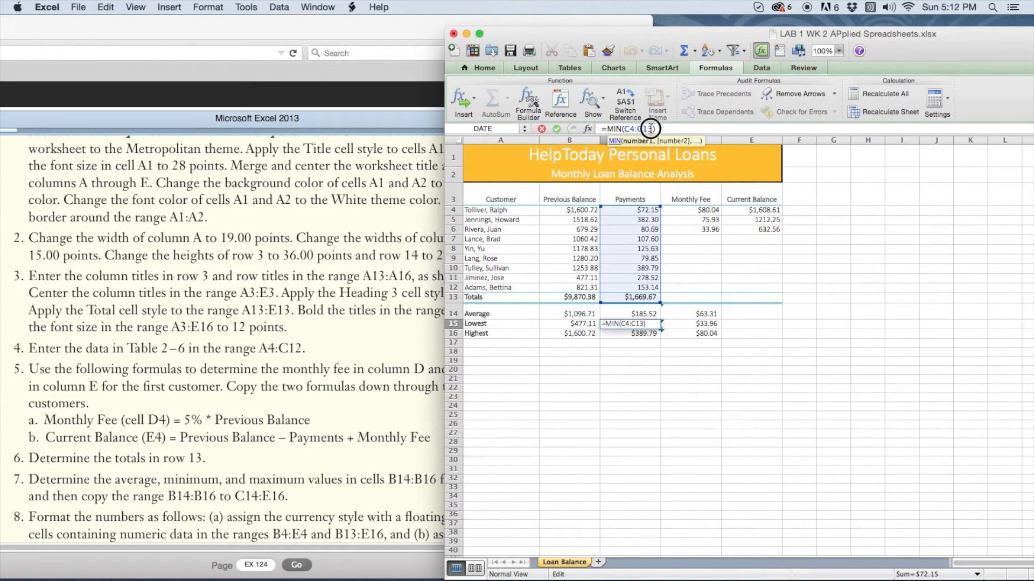
pyautogui.press('Delete')
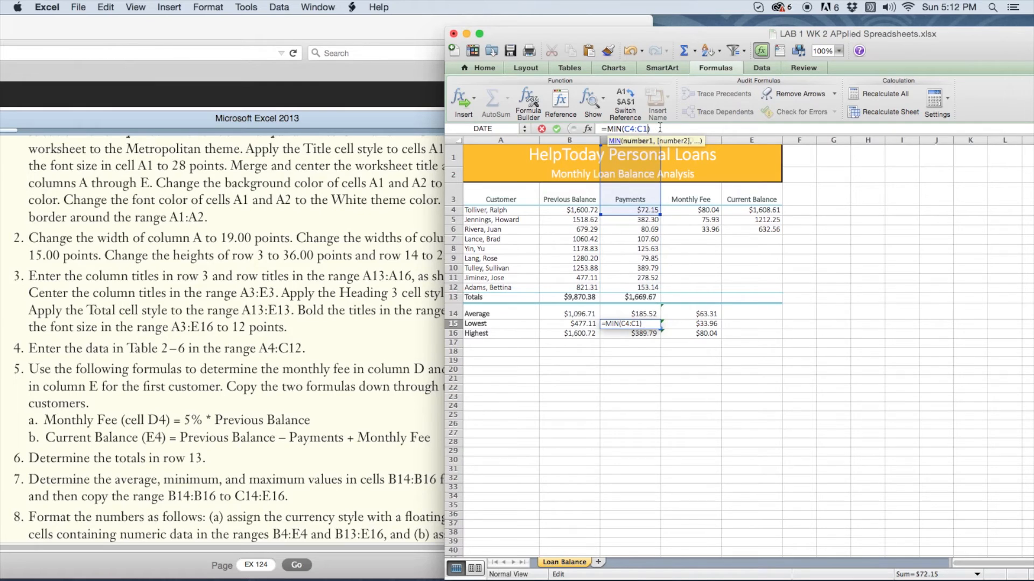
pyautogui.write('2')
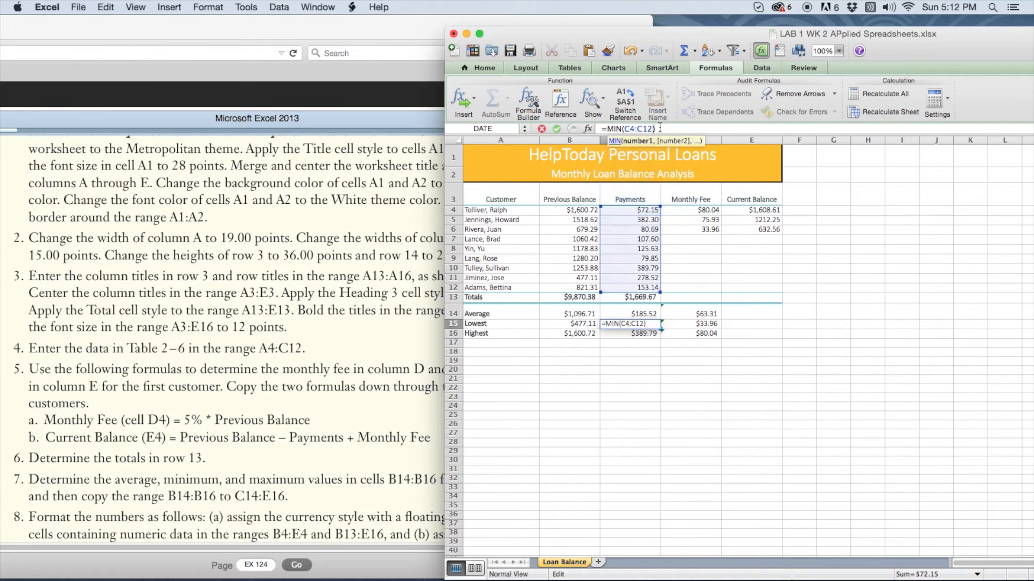
pyautogui.click(557, 130)
pyautogui.click(621, 352)
pyautogui.click(621, 325)
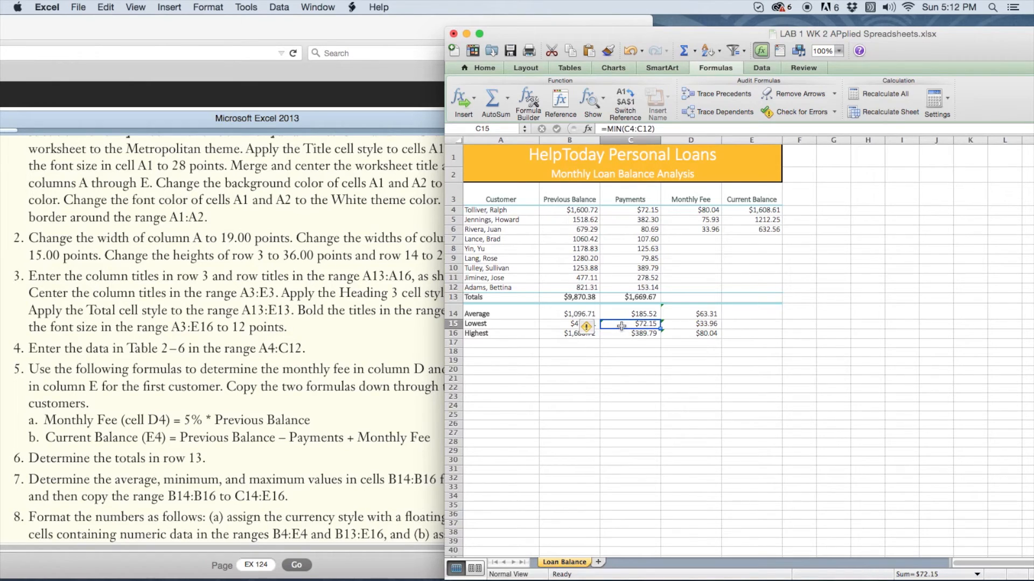
pyautogui.click(621, 327)
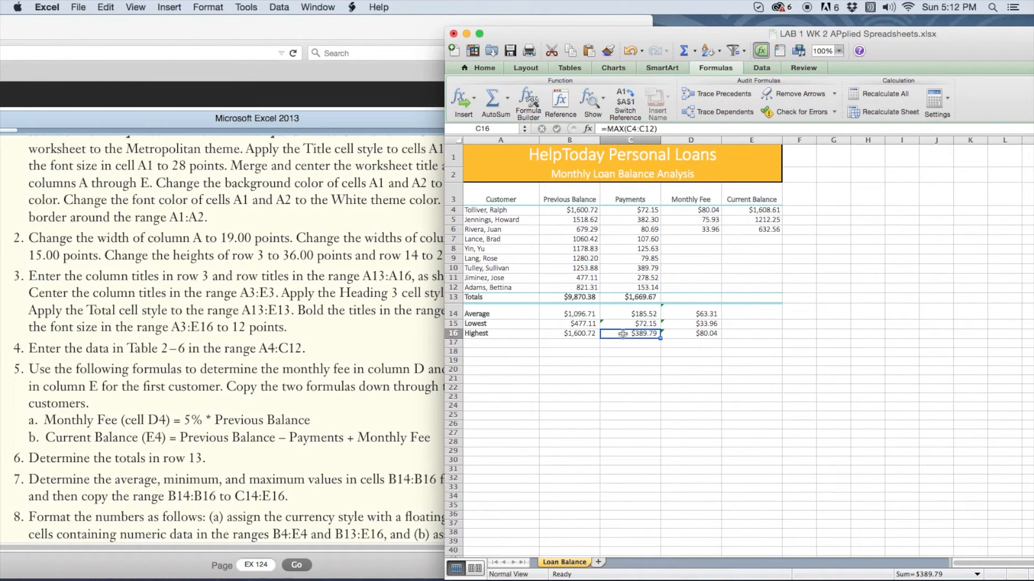
# Correct the lowest previous balance formula in B15 to =MIN(B4:B12)
pyautogui.click(582, 328)
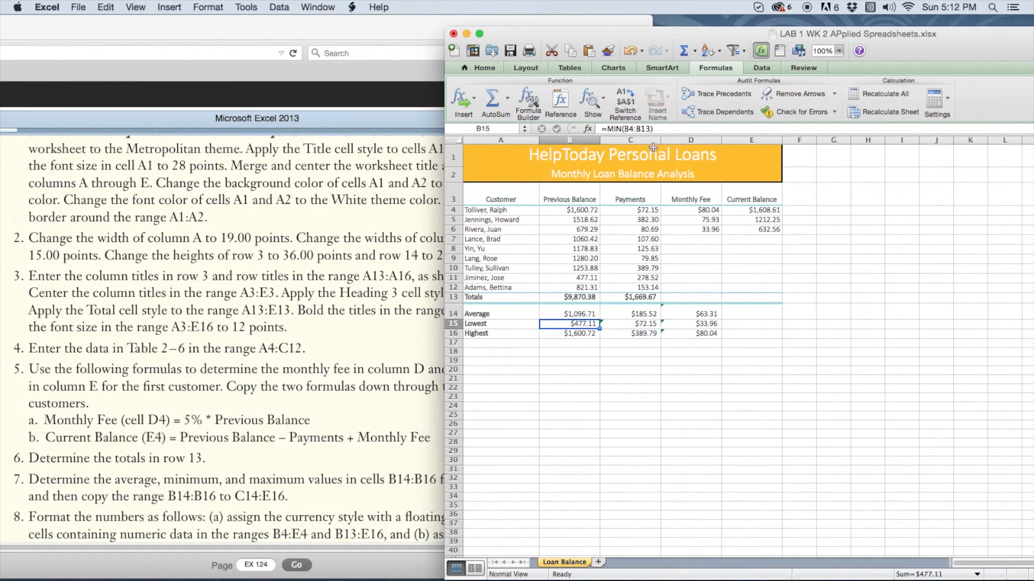
pyautogui.click(654, 128)
pyautogui.press('BackSpace')
pyautogui.press('BackSpace')
pyautogui.write('2)')
pyautogui.click(555, 128)
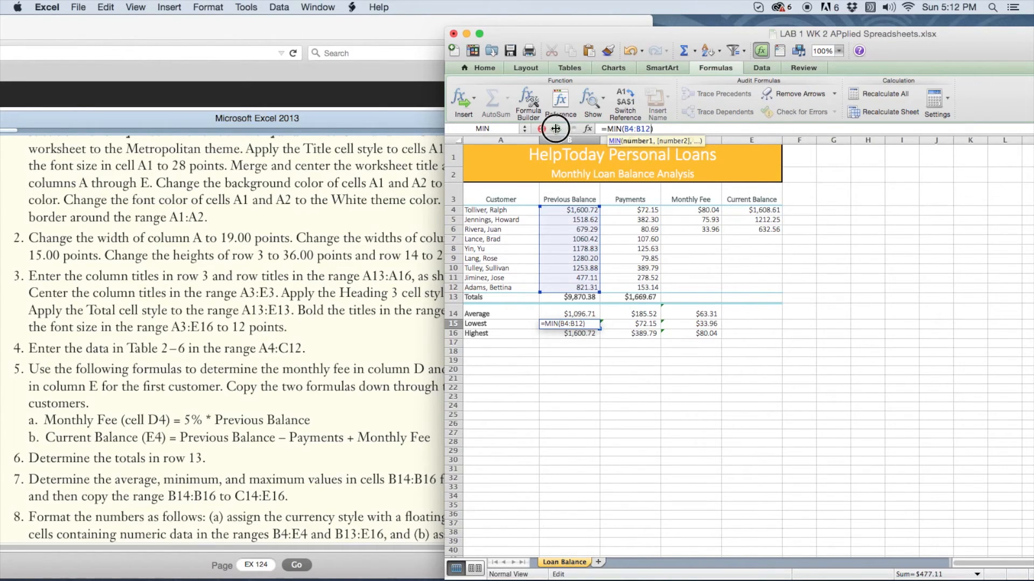
pyautogui.click(604, 371)
# Check the ranges of the average, lowest and highest formulas in C14:C16
pyautogui.click(639, 325)
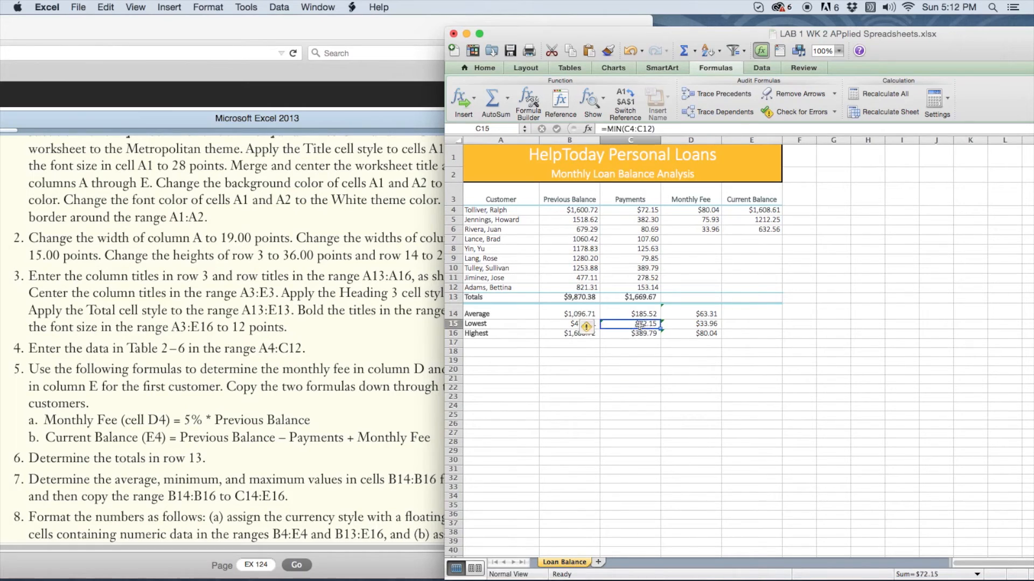
pyautogui.click(635, 359)
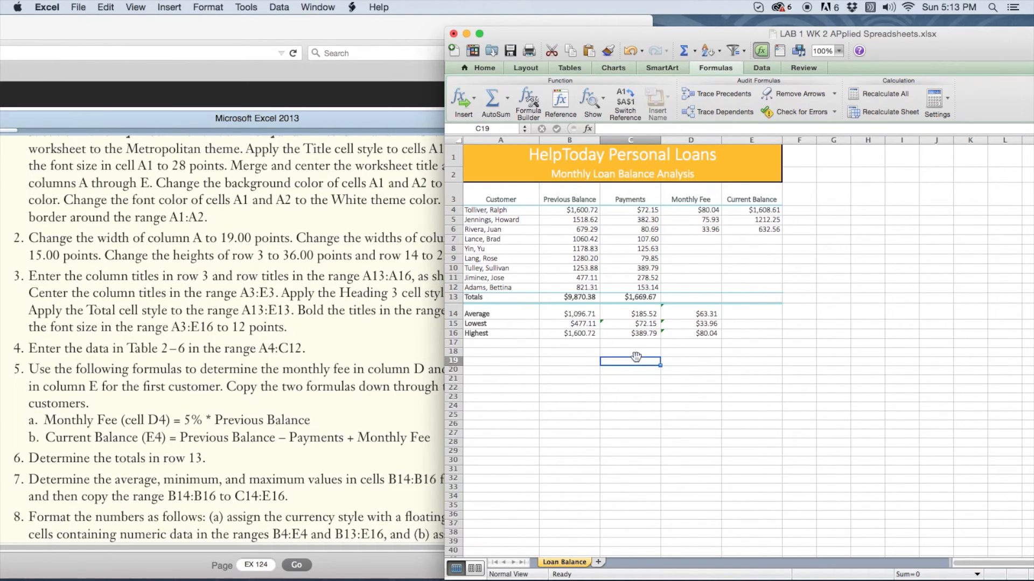
pyautogui.click(639, 315)
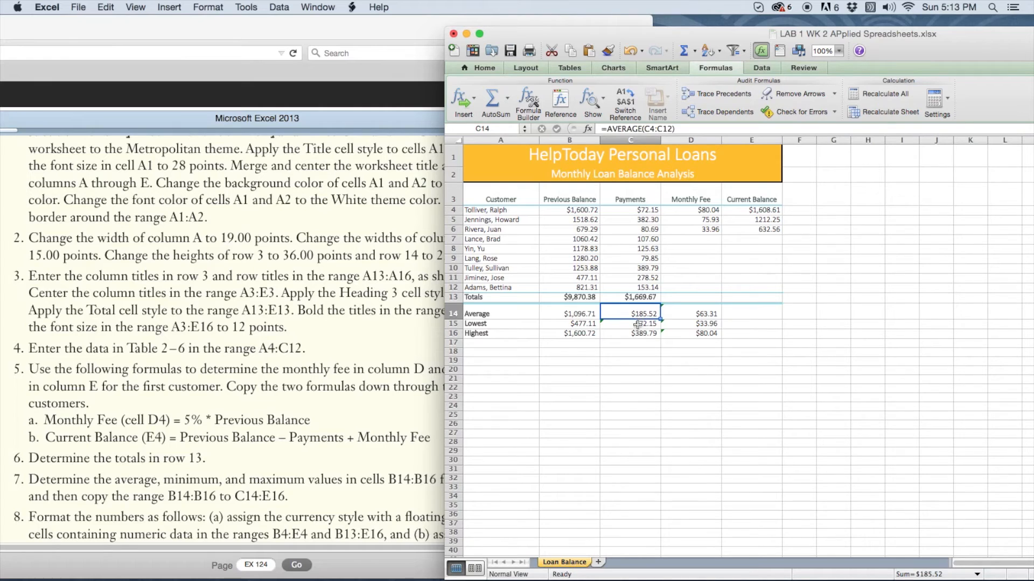
pyautogui.click(637, 324)
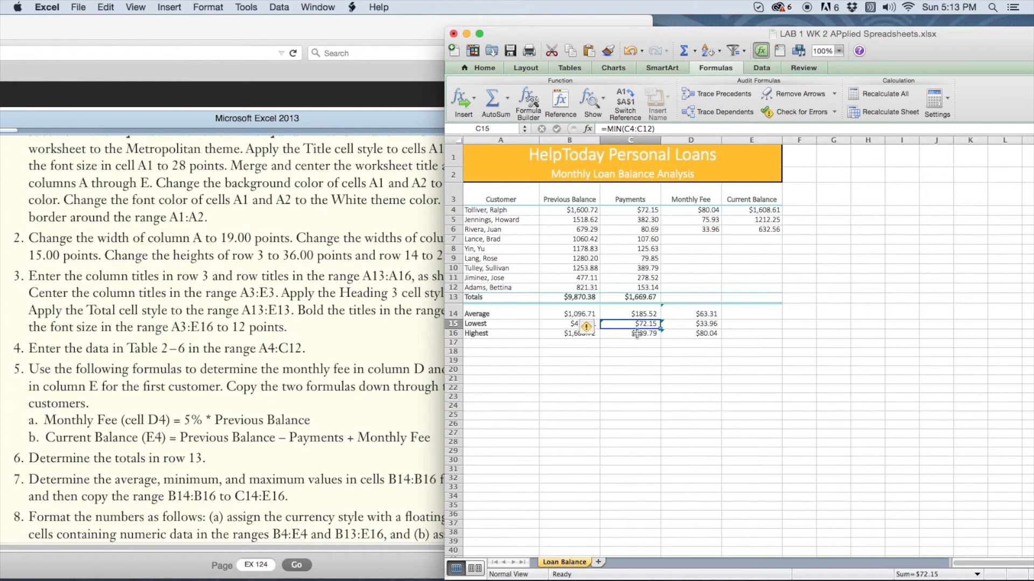
pyautogui.click(636, 334)
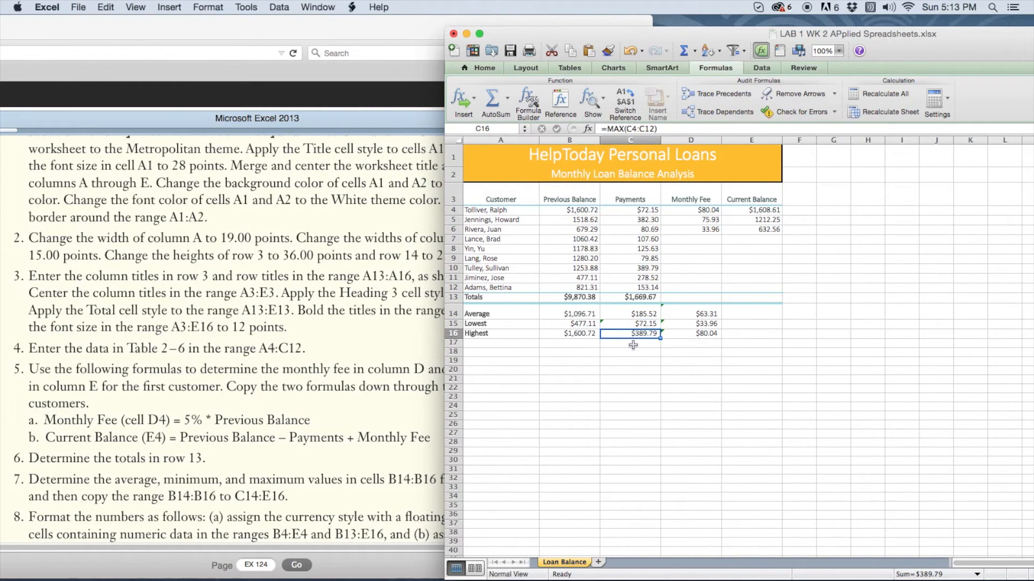
# Check the average and lowest formulas in the Monthly Fee column, D14:D15
pyautogui.click(700, 315)
pyautogui.click(701, 325)
pyautogui.click(670, 368)
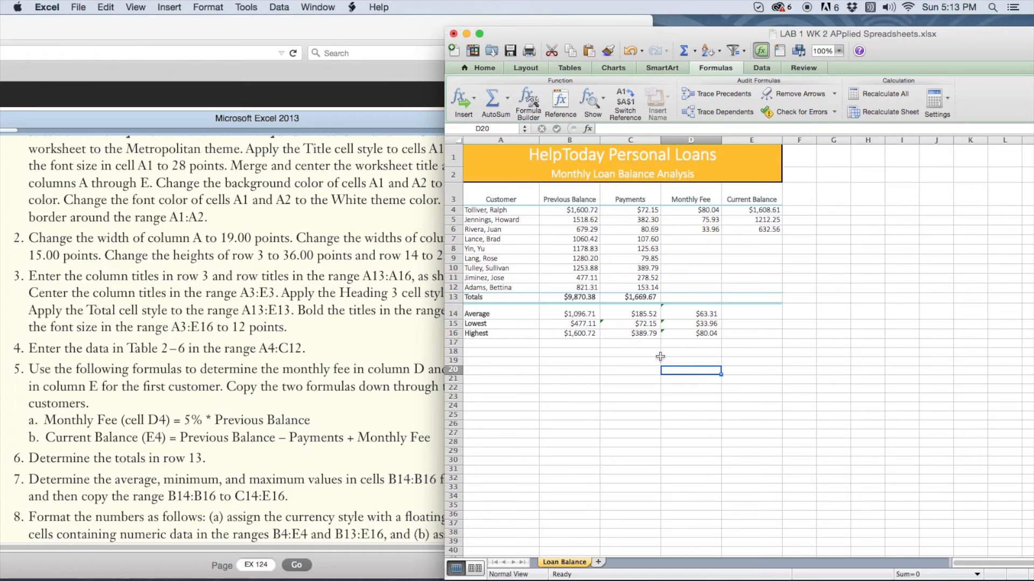
pyautogui.moveTo(456, 567)
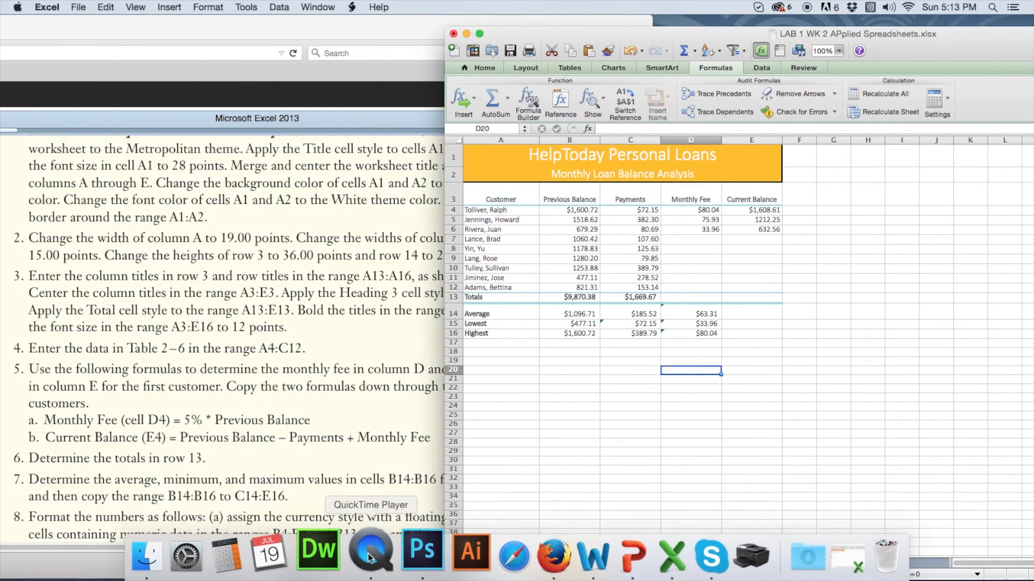
pyautogui.rightClick(347, 557)
pyautogui.click(377, 472)
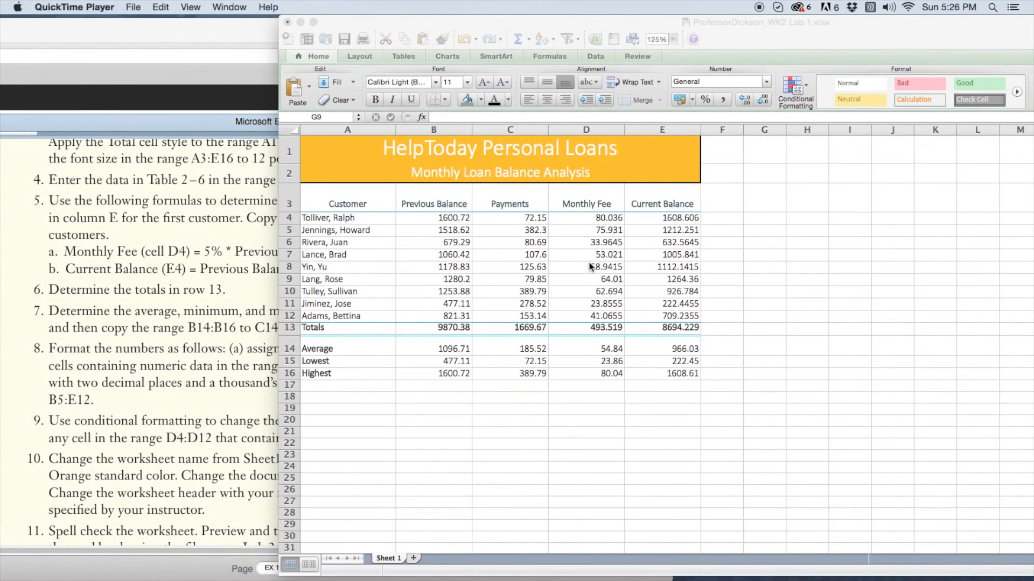
# Check the copied Monthly Fee formulas in D7:D12 and the column total formula in D13
pyautogui.click(600, 254)
pyautogui.click(600, 254)
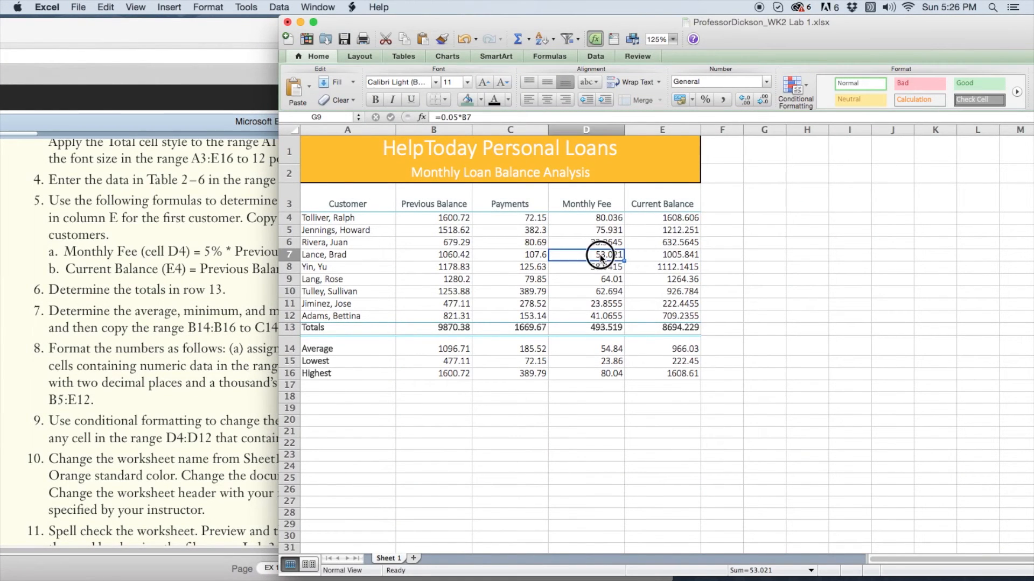
pyautogui.click(601, 267)
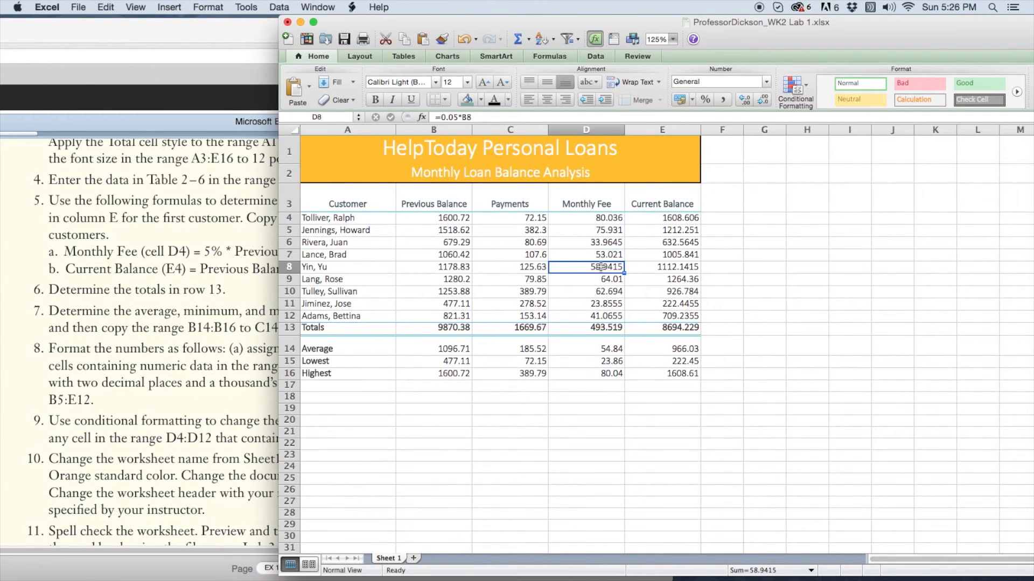
pyautogui.click(602, 280)
pyautogui.click(602, 291)
pyautogui.click(601, 303)
pyautogui.click(601, 316)
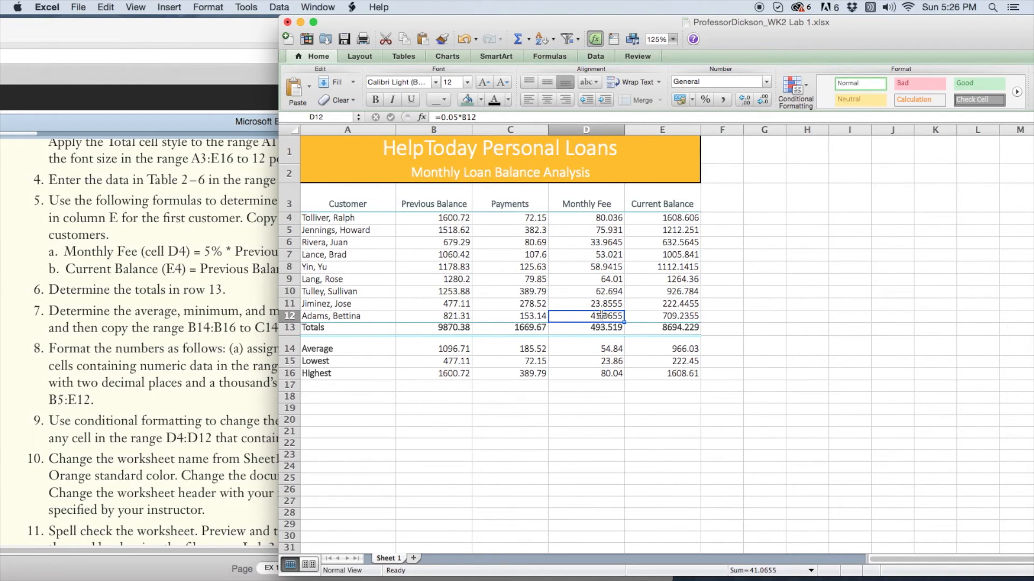
pyautogui.moveTo(582, 219); pyautogui.dragTo(583, 313)
pyautogui.click(584, 331)
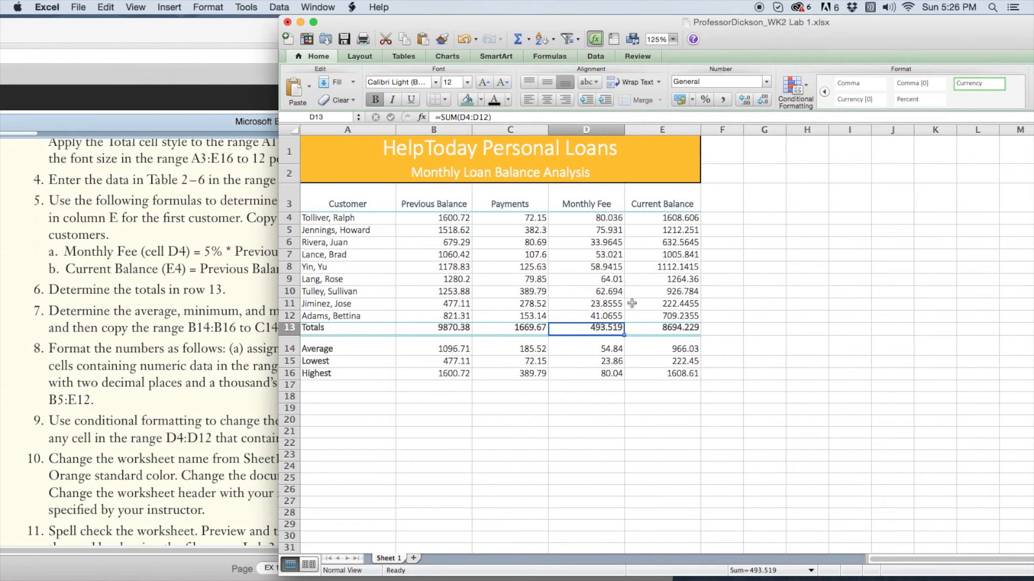
# Check the copied Current Balance formulas in E6:E12 and the column total formula in E13
pyautogui.click(679, 241)
pyautogui.click(678, 255)
pyautogui.click(676, 267)
pyautogui.click(674, 279)
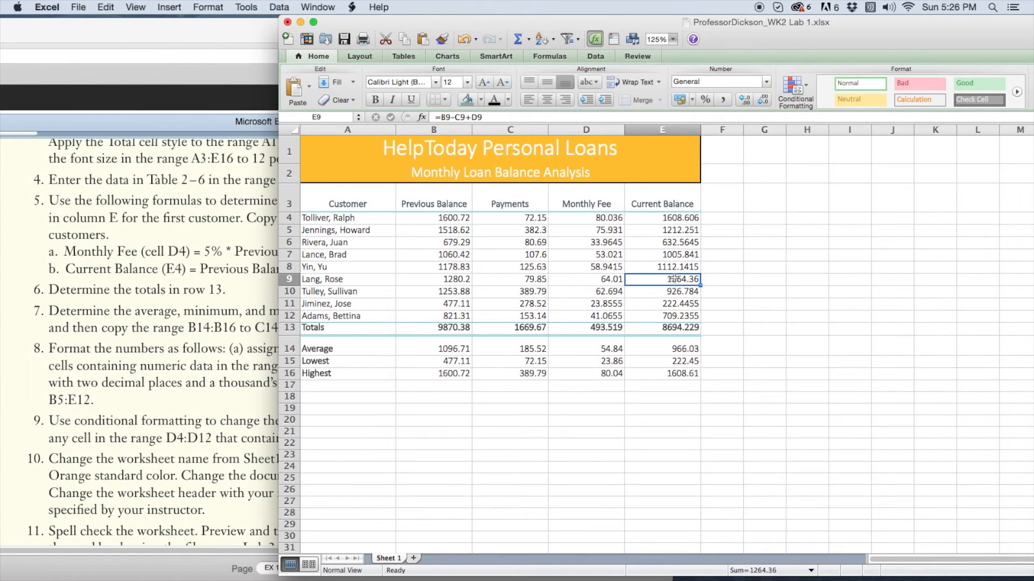
pyautogui.click(679, 291)
pyautogui.click(680, 304)
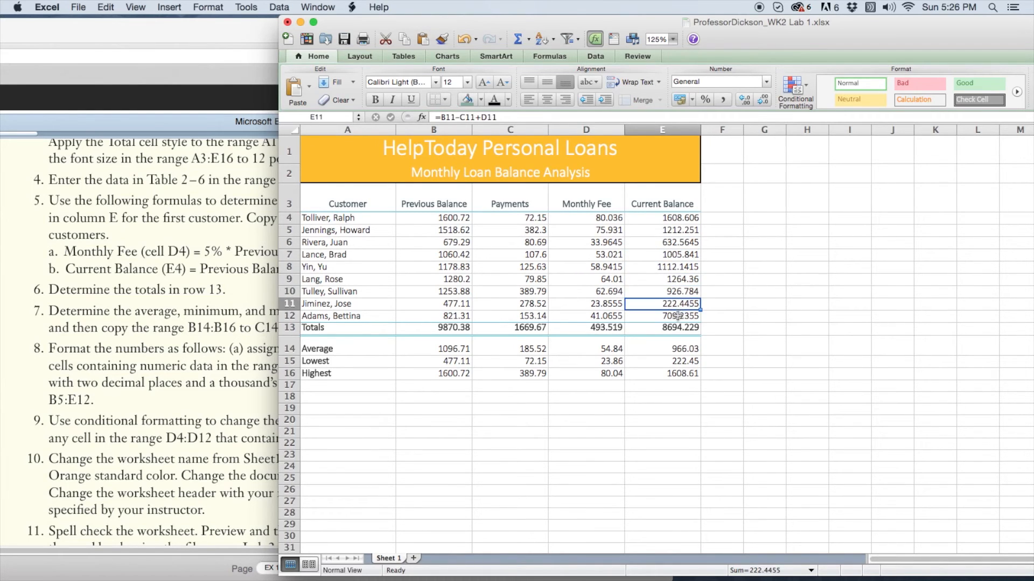
pyautogui.click(677, 316)
pyautogui.moveTo(670, 218); pyautogui.dragTo(667, 311)
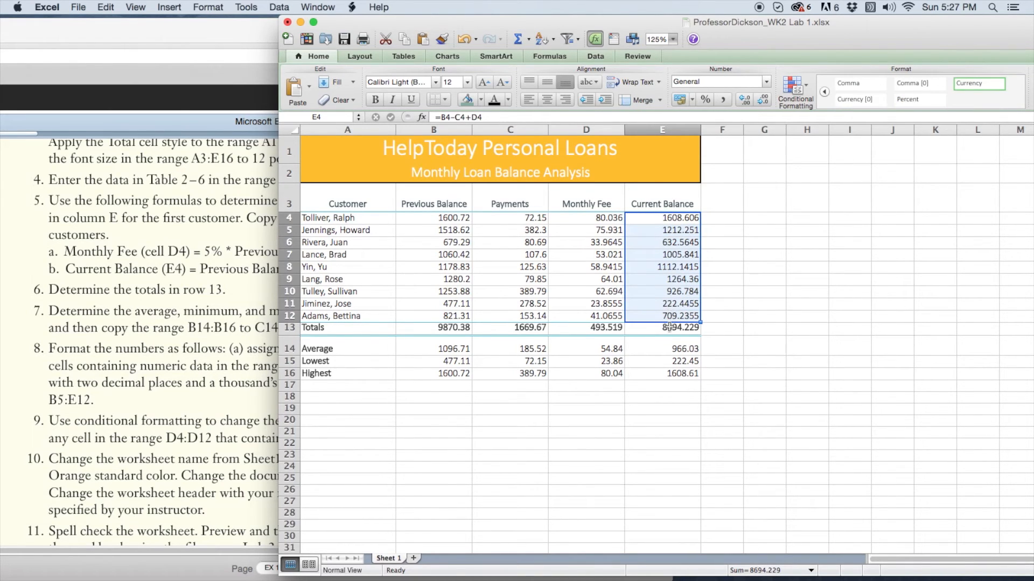
pyautogui.click(668, 327)
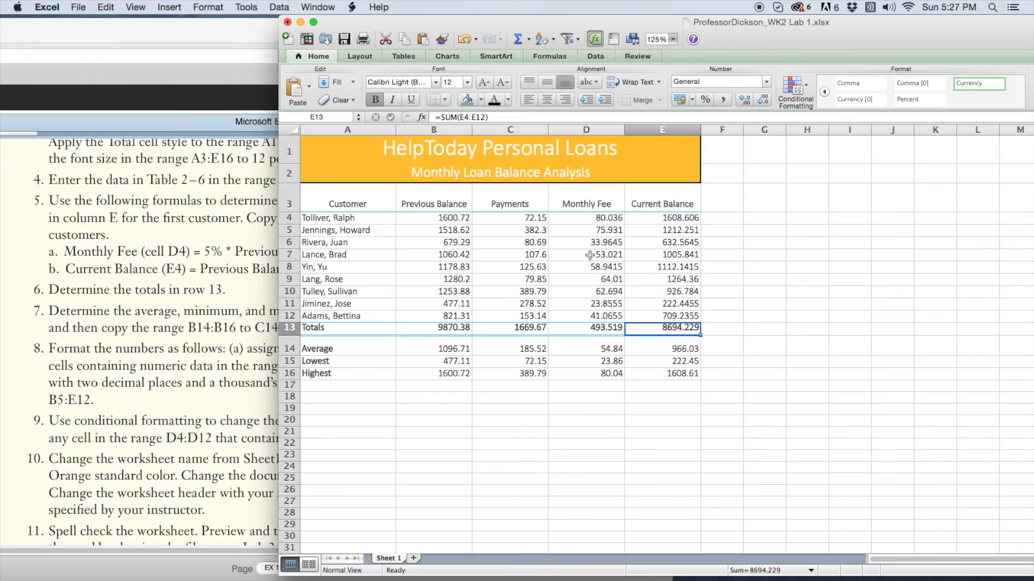
# Format the first customer's figures in B4:E4 as Currency with two decimal places and a $ symbol
pyautogui.click(419, 218)
pyautogui.moveTo(419, 218); pyautogui.dragTo(655, 221)
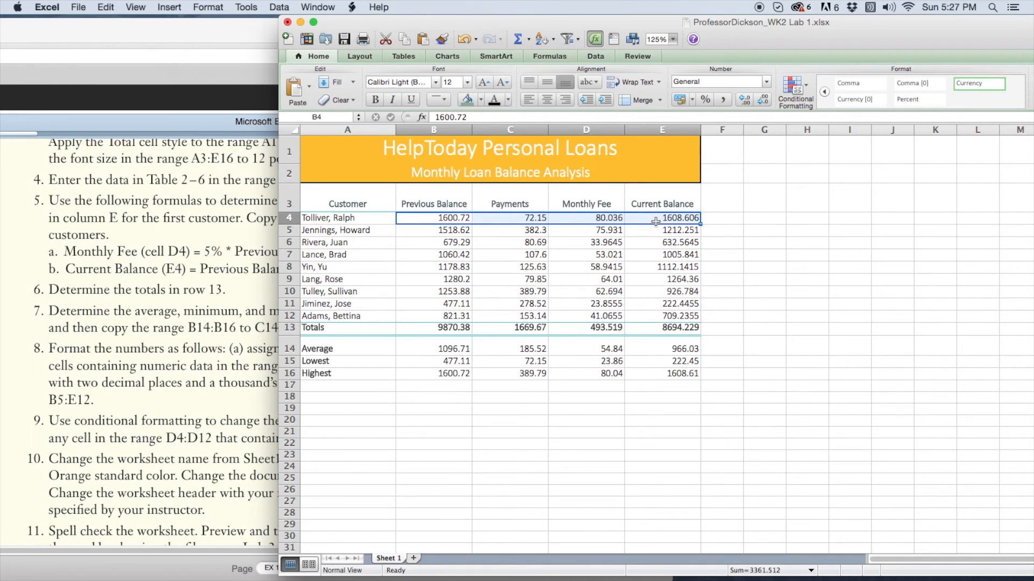
pyautogui.rightClick(434, 218)
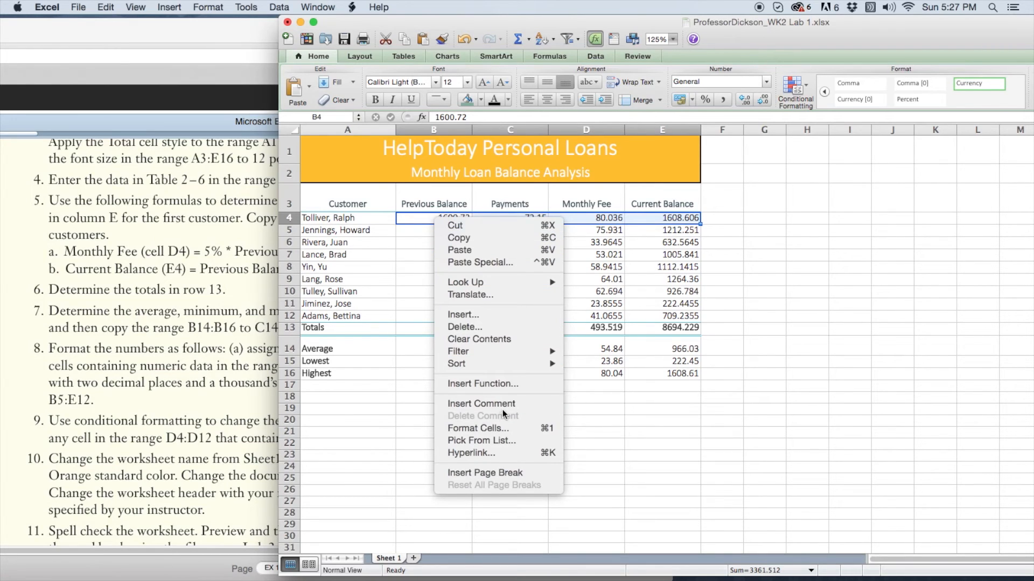
pyautogui.click(479, 428)
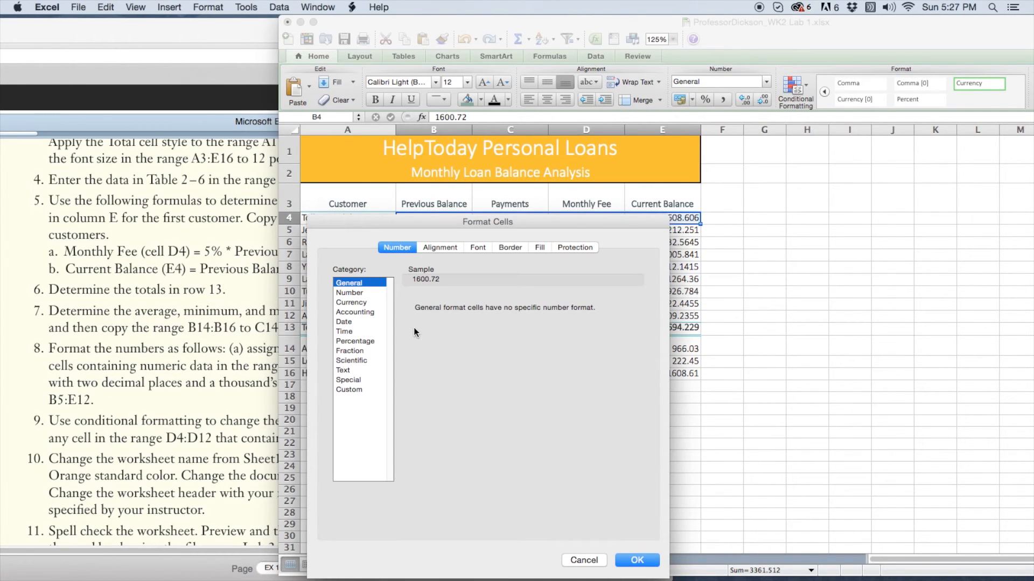
pyautogui.click(360, 303)
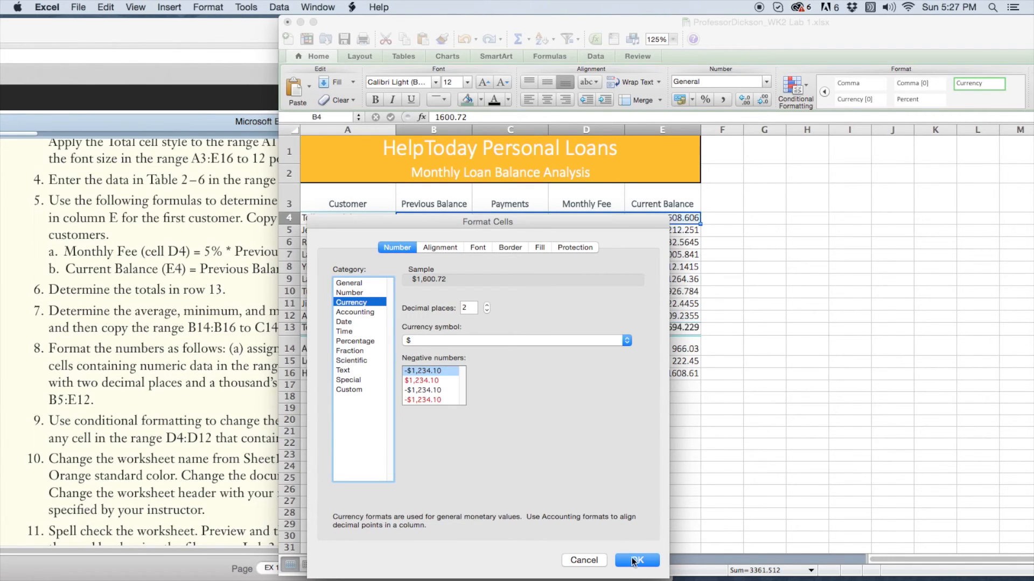
pyautogui.click(637, 561)
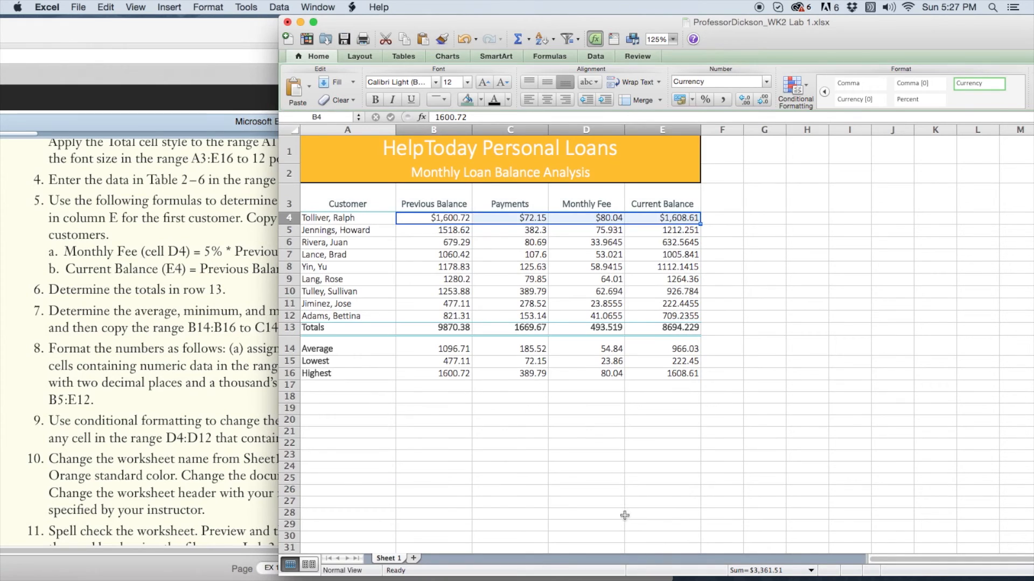
# Apply the Number format to the remaining customers' figures in B5:E12
pyautogui.click(414, 230)
pyautogui.moveTo(414, 230); pyautogui.dragTo(411, 238)
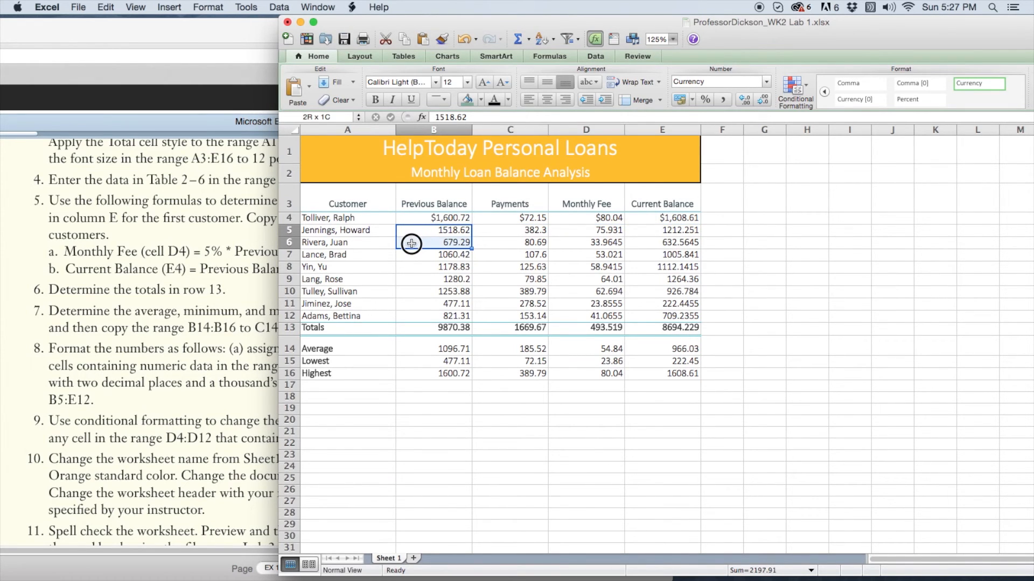
pyautogui.moveTo(411, 243); pyautogui.dragTo(655, 318)
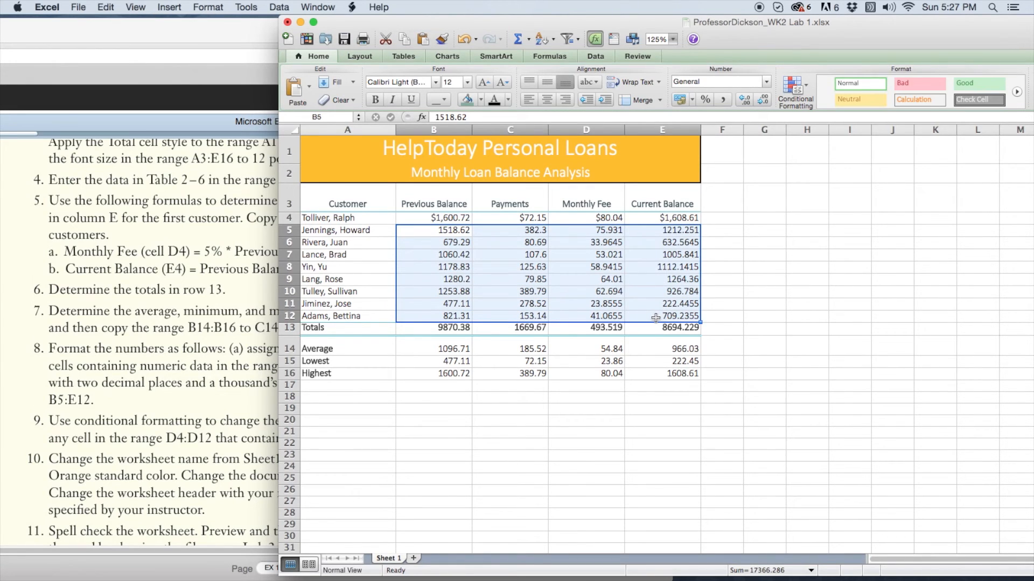
pyautogui.click(766, 81)
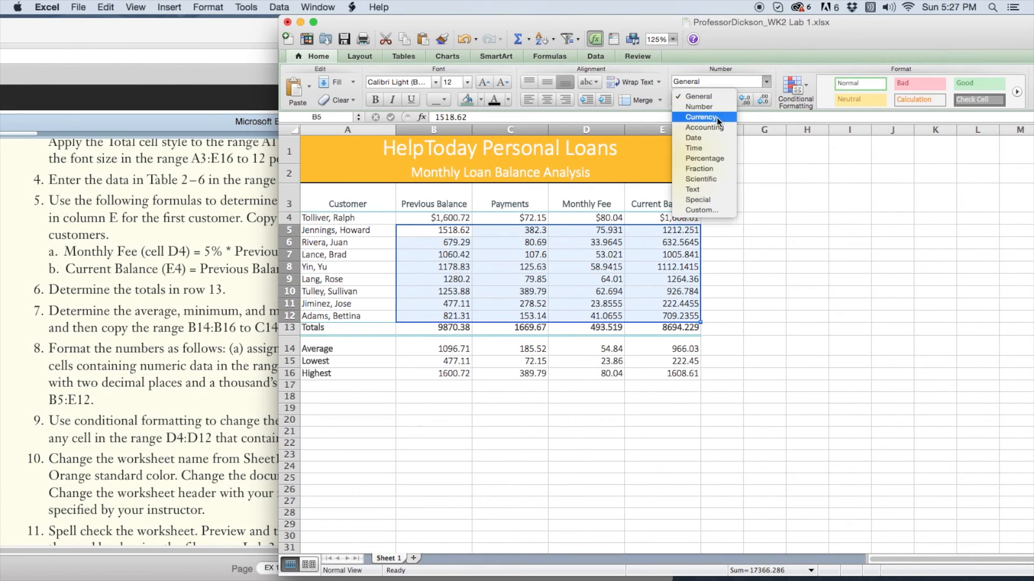
pyautogui.click(716, 117)
pyautogui.click(766, 81)
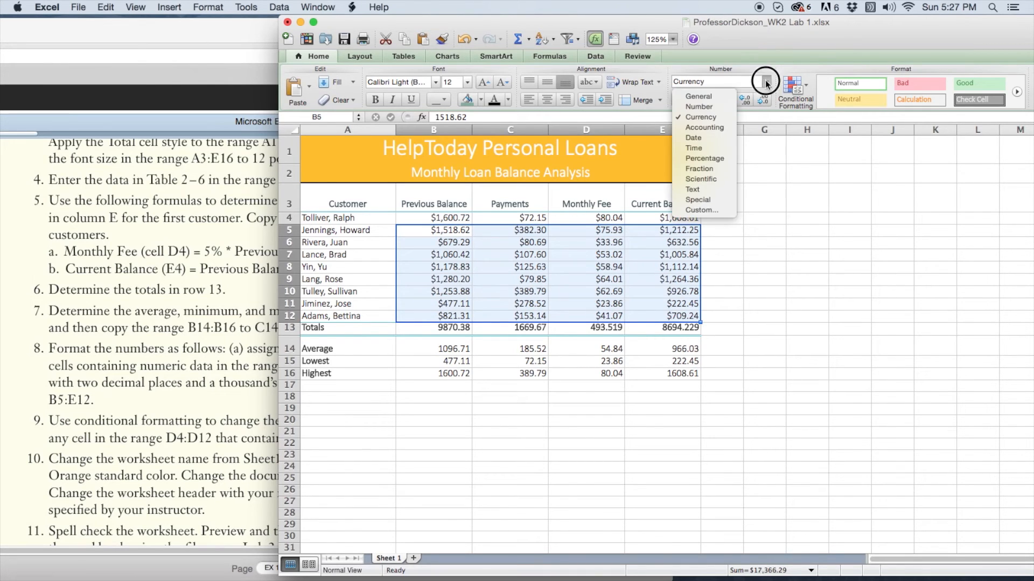
pyautogui.click(720, 105)
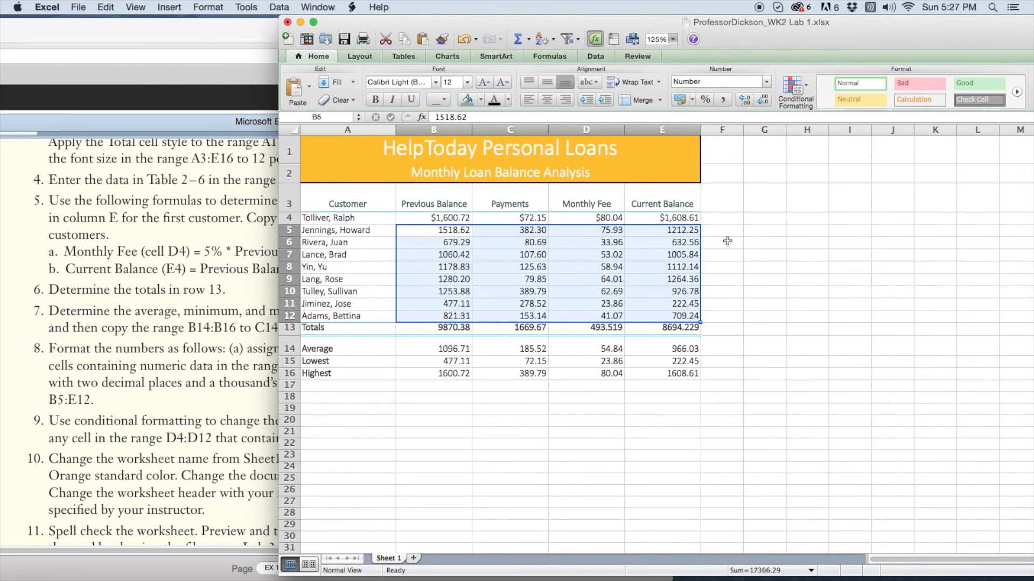
# Apply the Currency format to the totals in B13:E13
pyautogui.moveTo(430, 330); pyautogui.dragTo(650, 327)
pyautogui.click(765, 81)
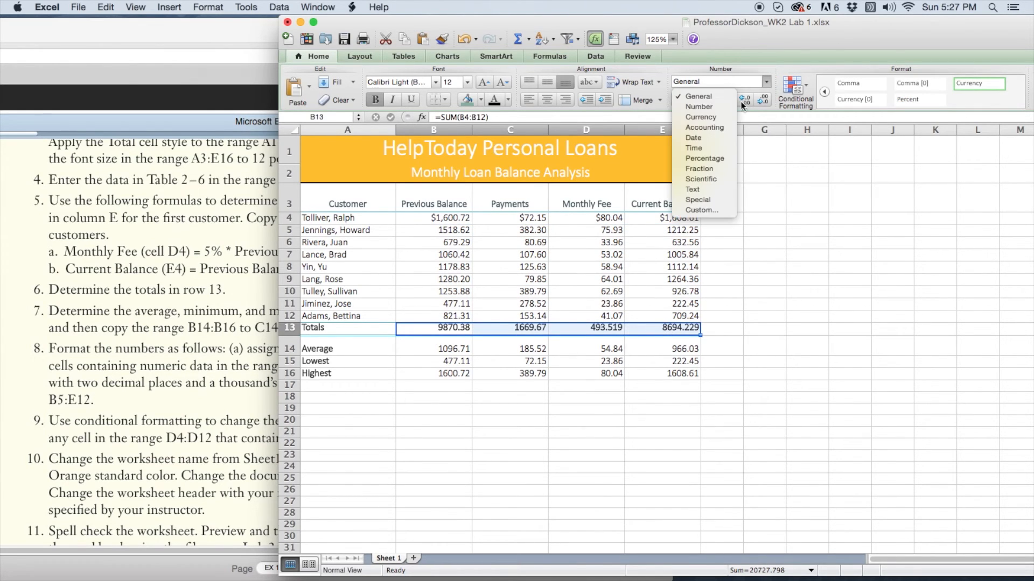
pyautogui.click(699, 117)
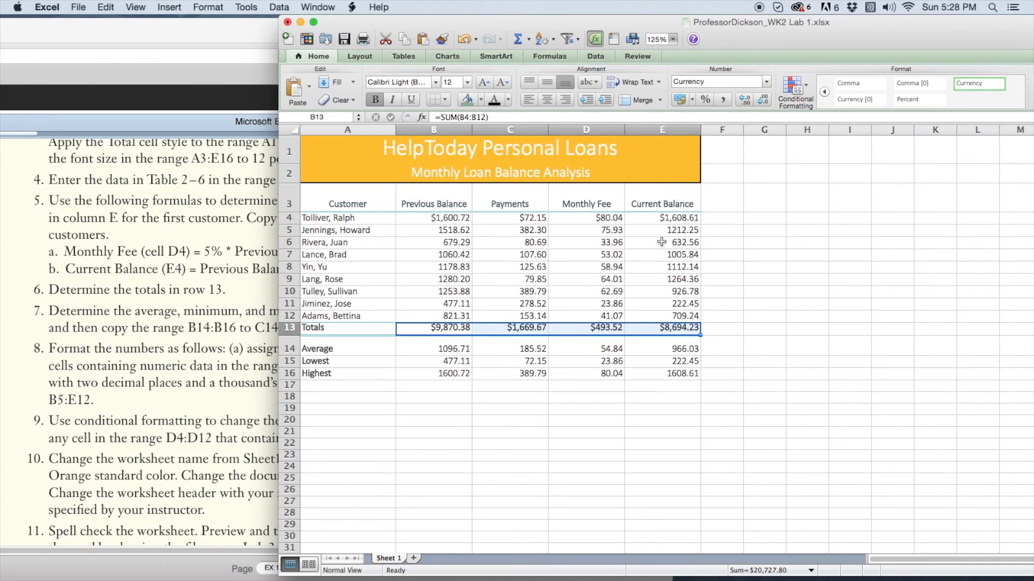
# Try the Currency format on the average, lowest and highest values in B14:E16, and set the range back to Number
pyautogui.moveTo(425, 349); pyautogui.dragTo(643, 371)
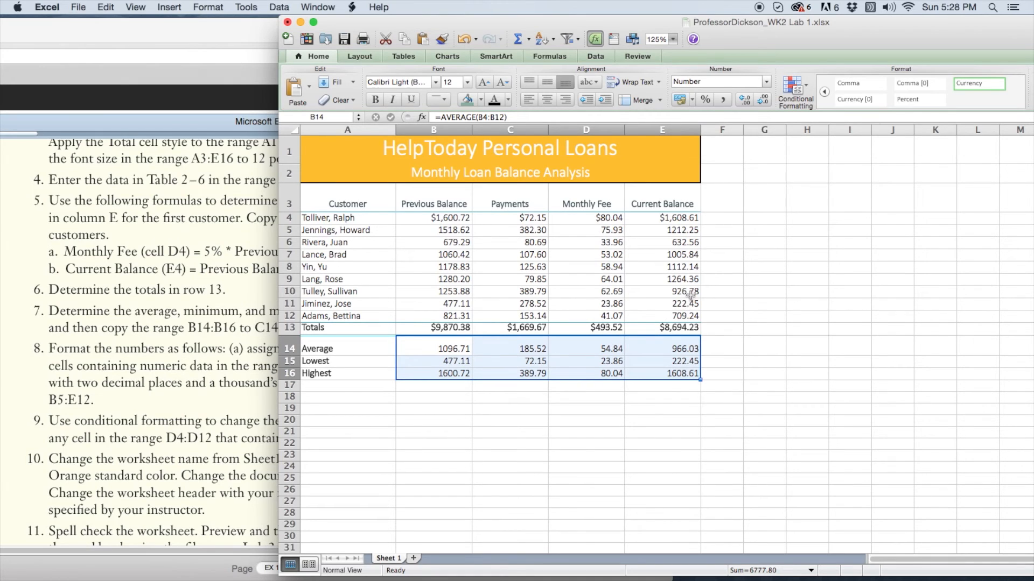
pyautogui.click(766, 81)
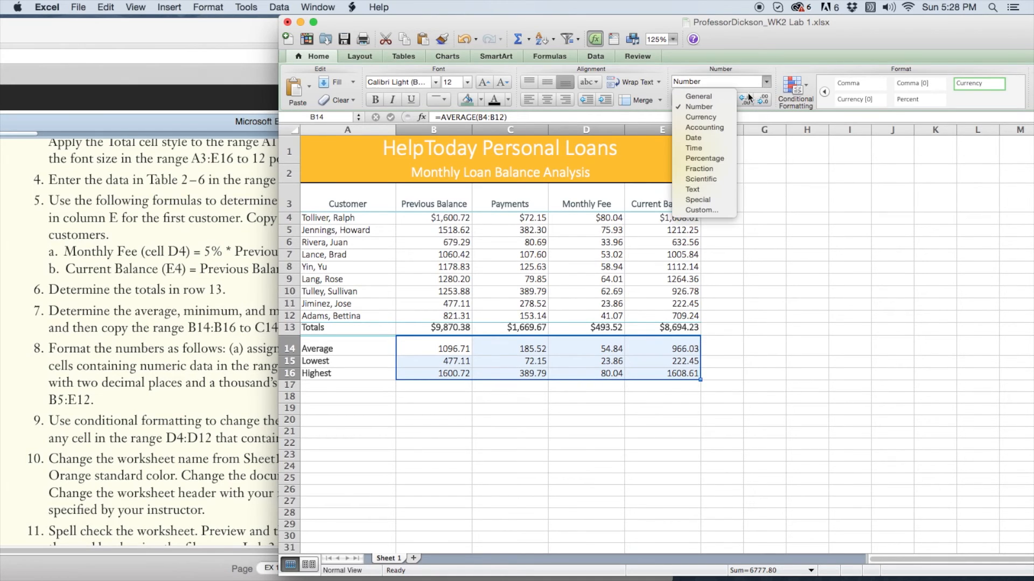
pyautogui.click(709, 114)
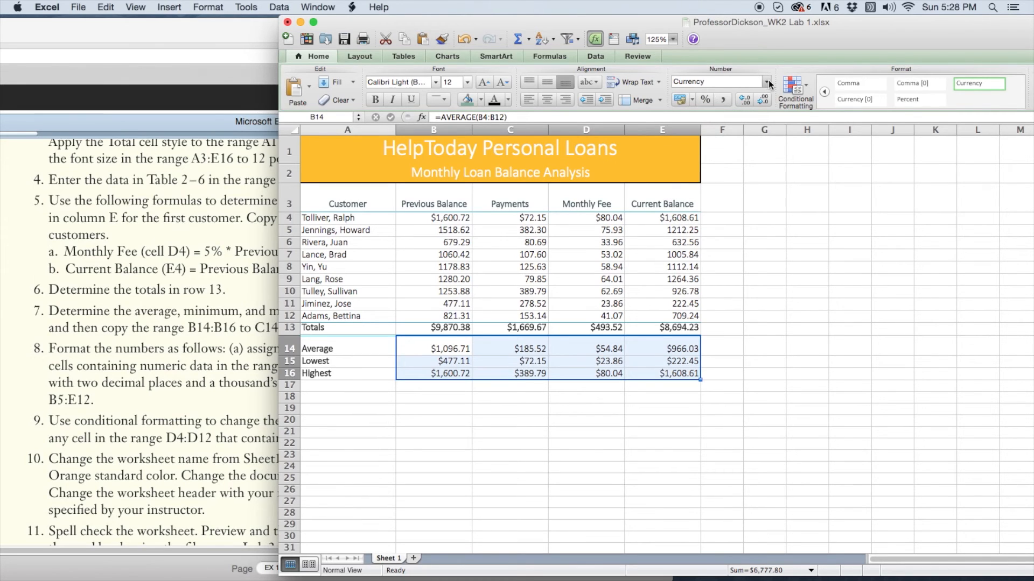
pyautogui.click(767, 80)
pyautogui.click(712, 109)
pyautogui.click(748, 363)
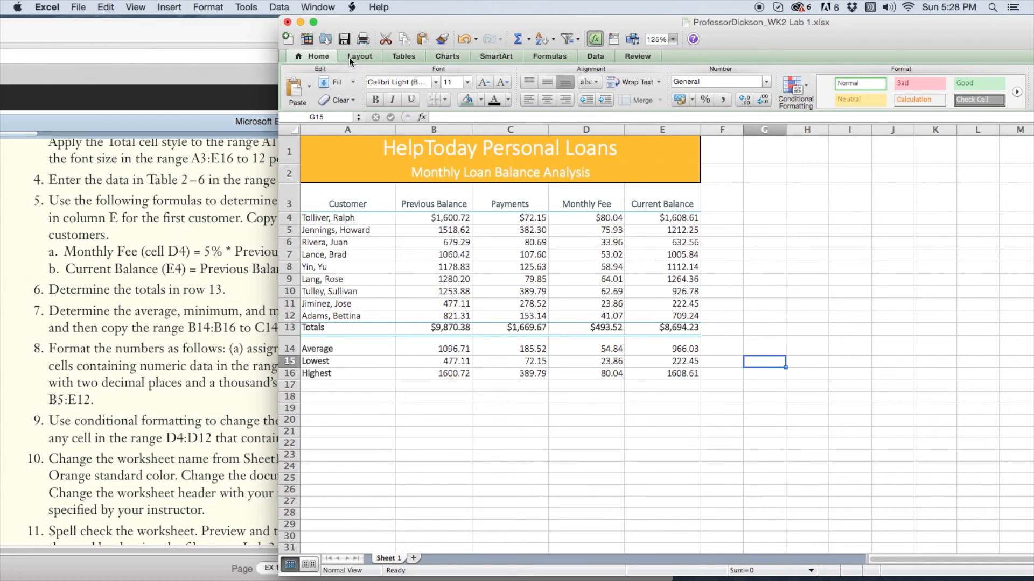
# Switch to the textbook in Firefox and read the colours, cell range and condition required by step 9's conditional formatting
pyautogui.click(232, 31)
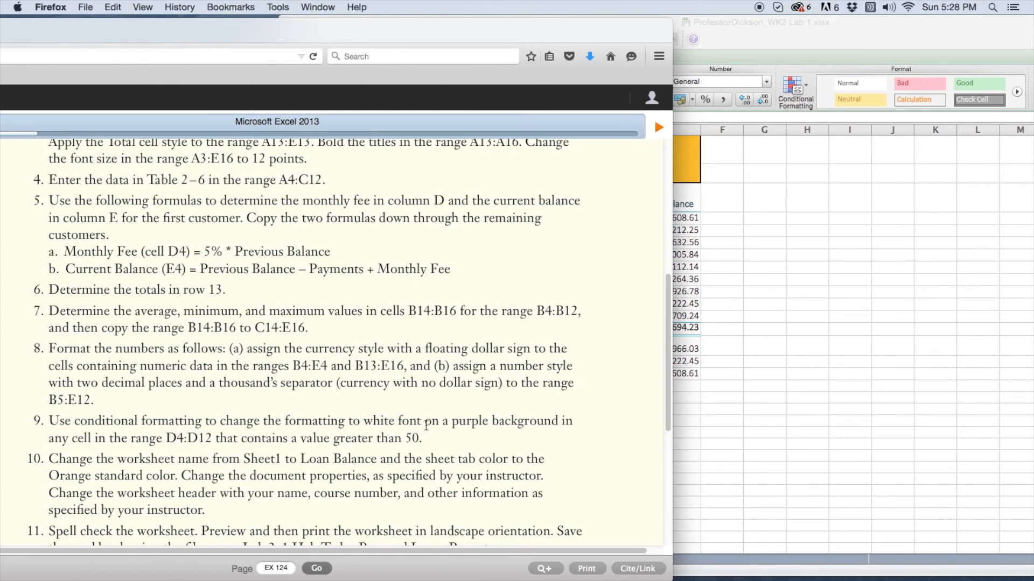
pyautogui.moveTo(371, 421); pyautogui.dragTo(553, 420)
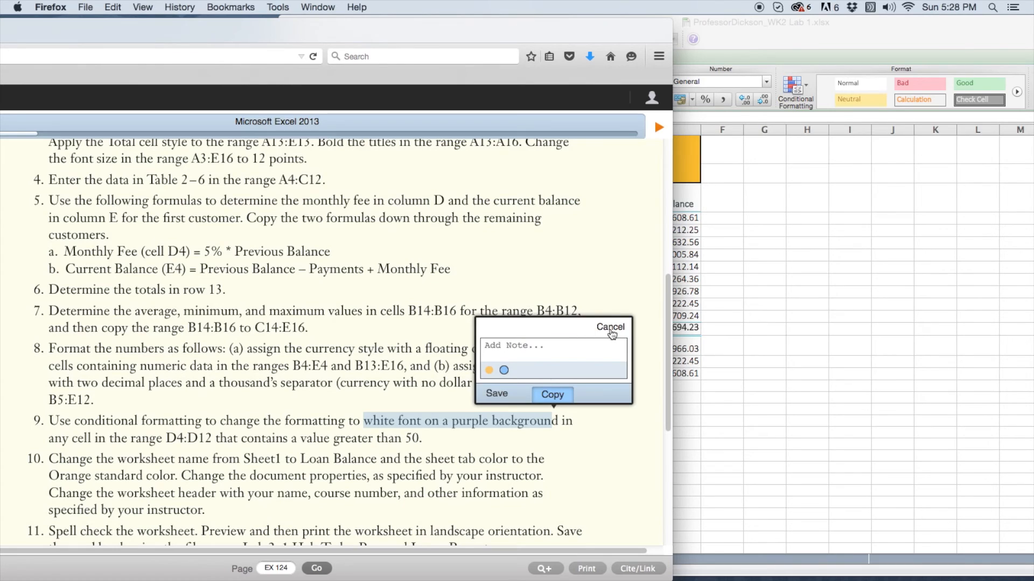
pyautogui.click(610, 328)
pyautogui.moveTo(167, 437); pyautogui.dragTo(211, 436)
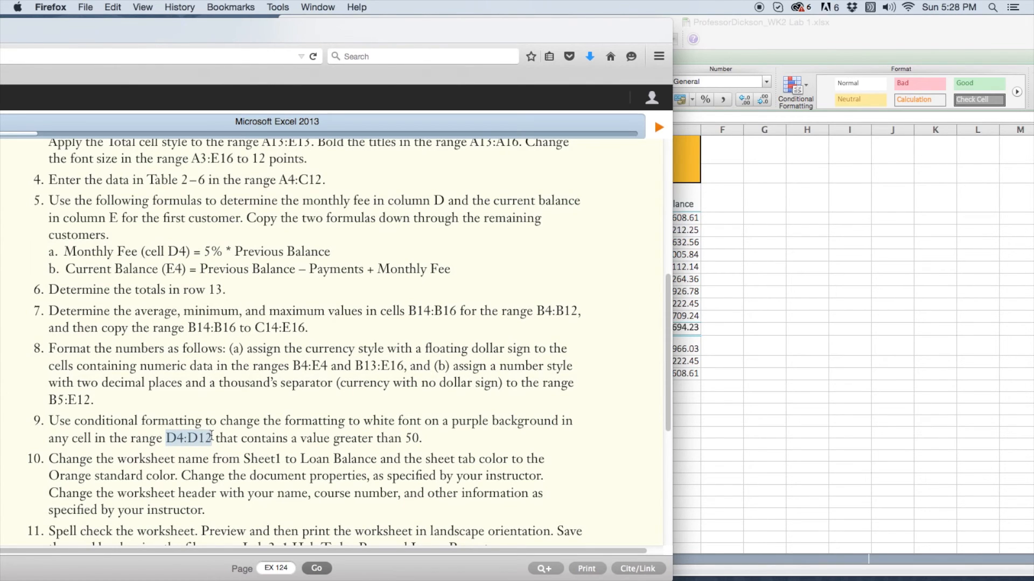
pyautogui.moveTo(300, 437); pyautogui.dragTo(425, 438)
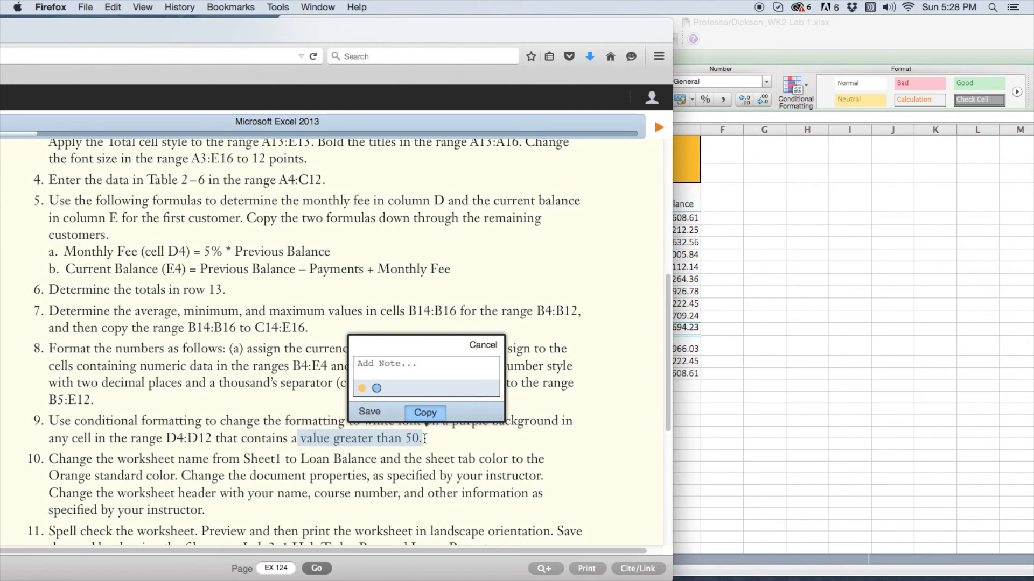
pyautogui.click(482, 345)
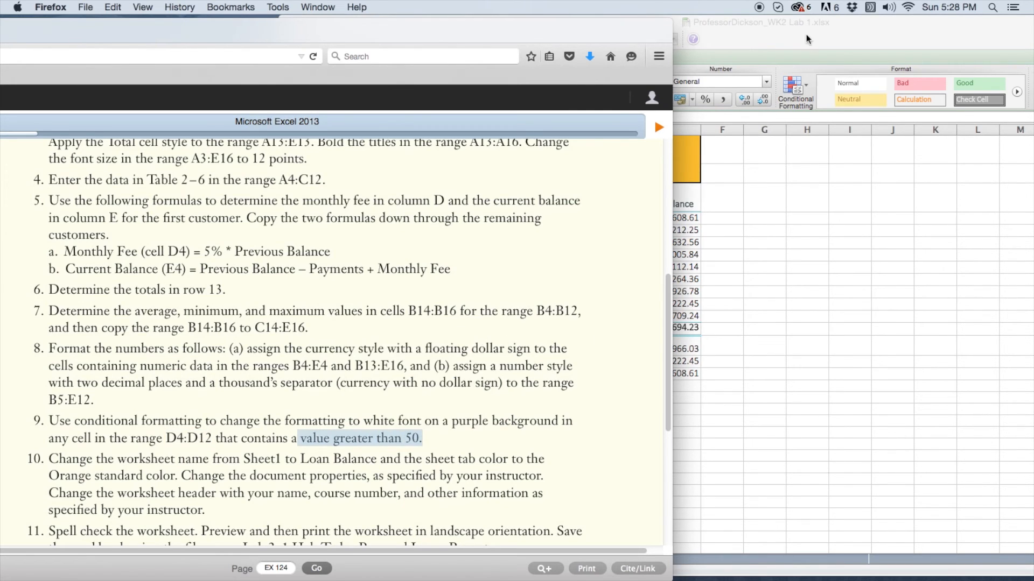
# Back in Excel, start a Greater Than highlight rule for the monthly fees in D4:D12 with a threshold of 50
pyautogui.click(807, 31)
pyautogui.click(594, 219)
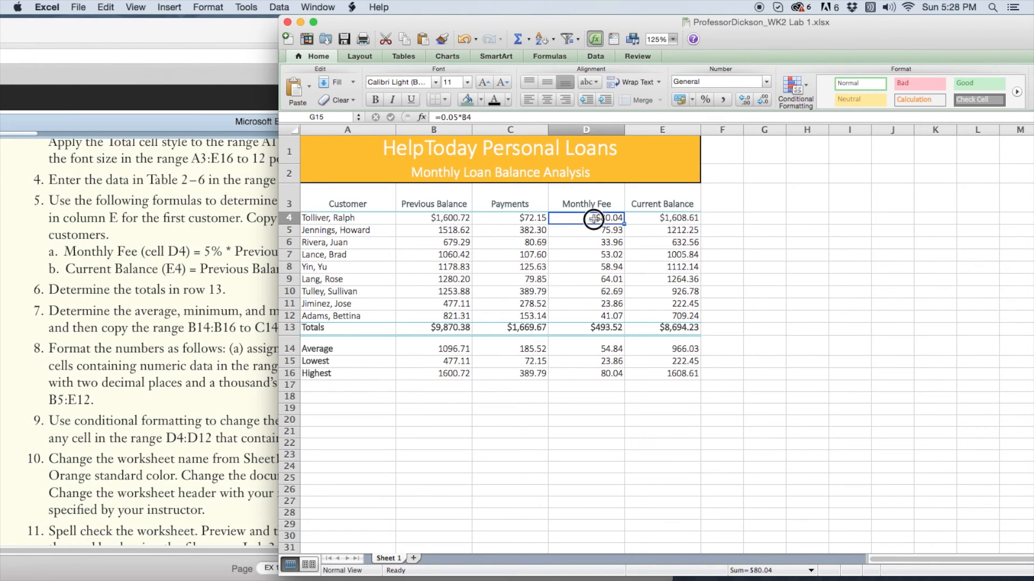
pyautogui.moveTo(594, 218); pyautogui.dragTo(582, 317)
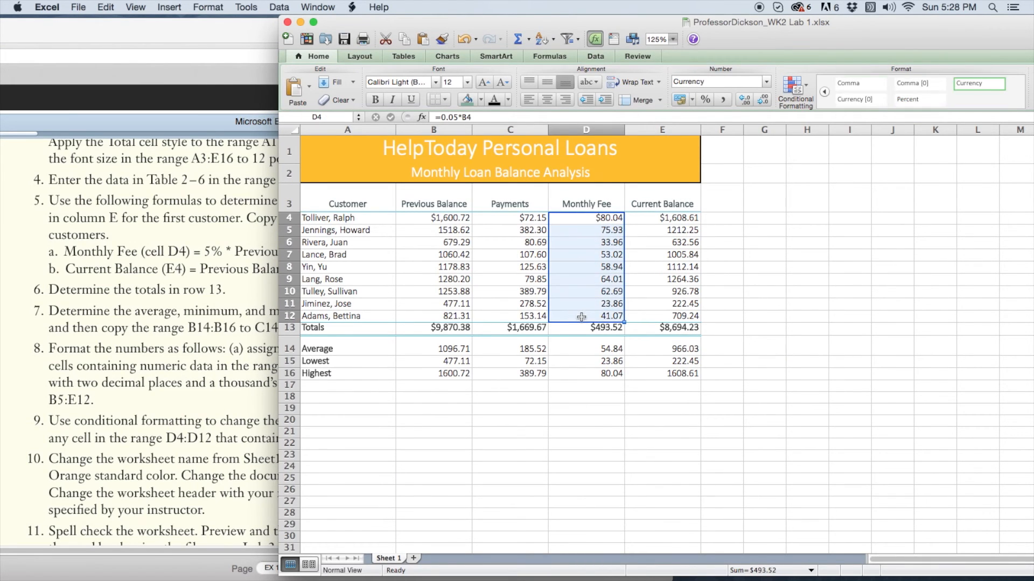
pyautogui.click(806, 85)
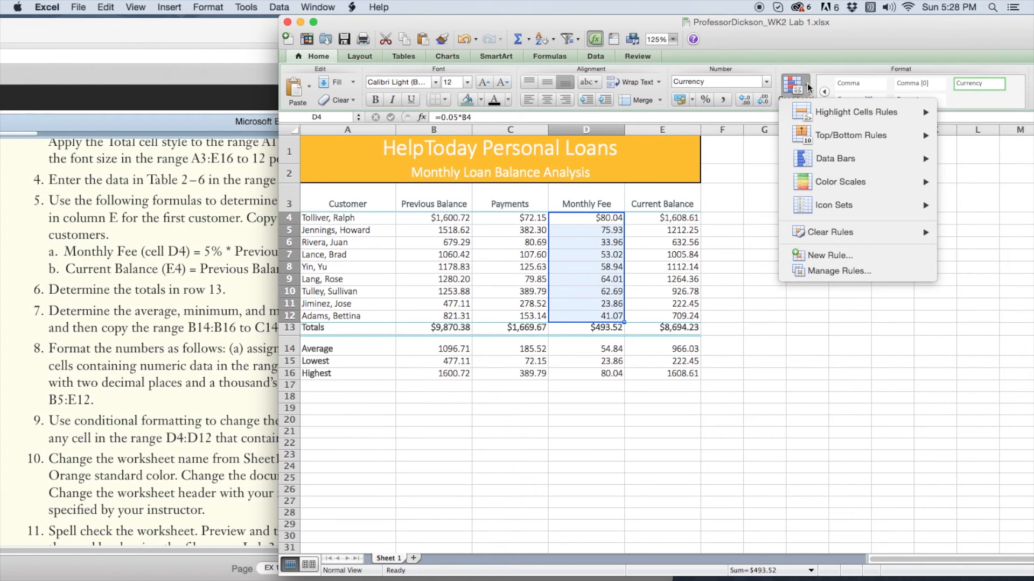
pyautogui.moveTo(838, 112)
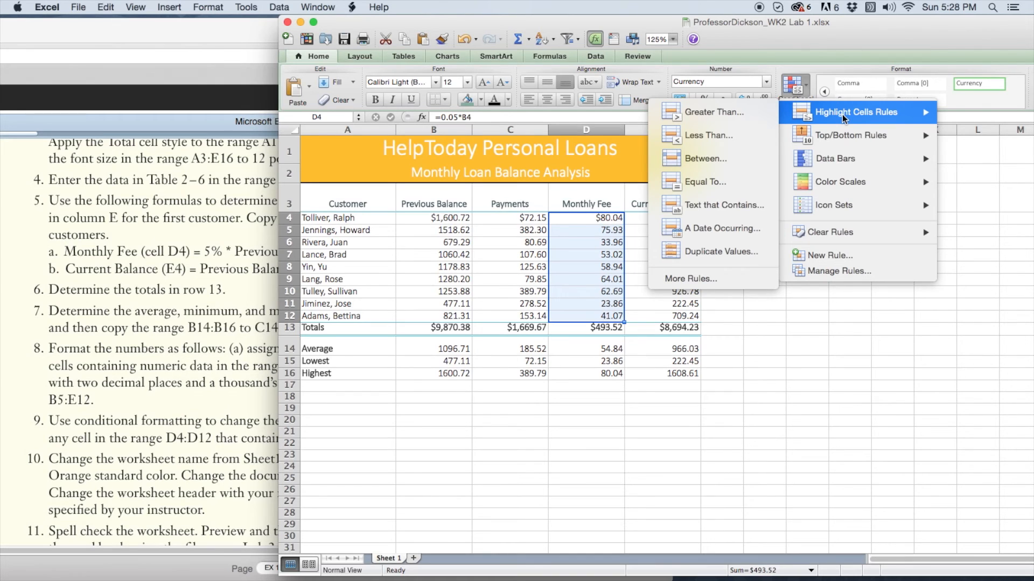
pyautogui.click(702, 113)
pyautogui.click(555, 300)
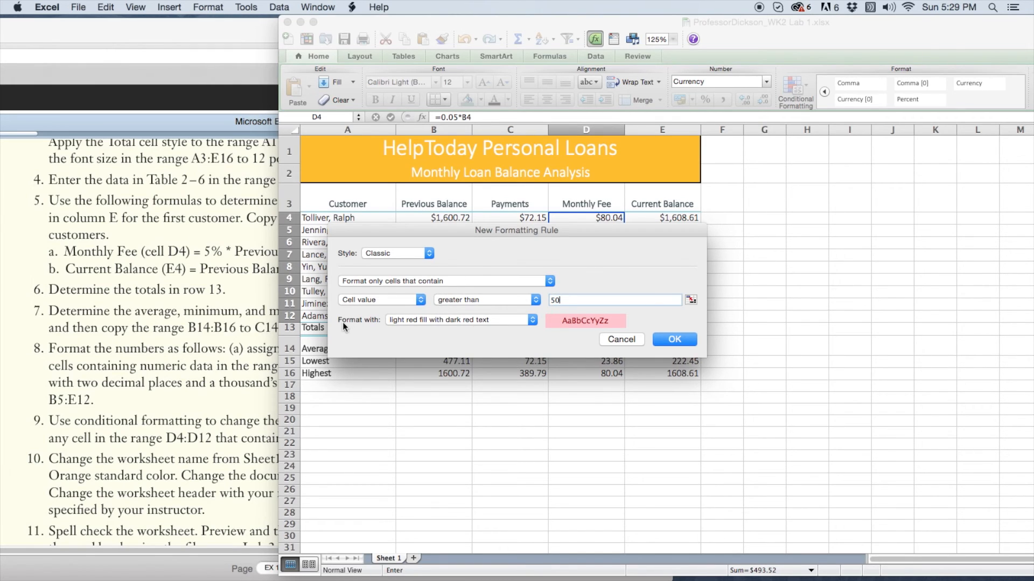
# Choose a custom format for the rule and set its background fill to the standard purple
pyautogui.click(533, 320)
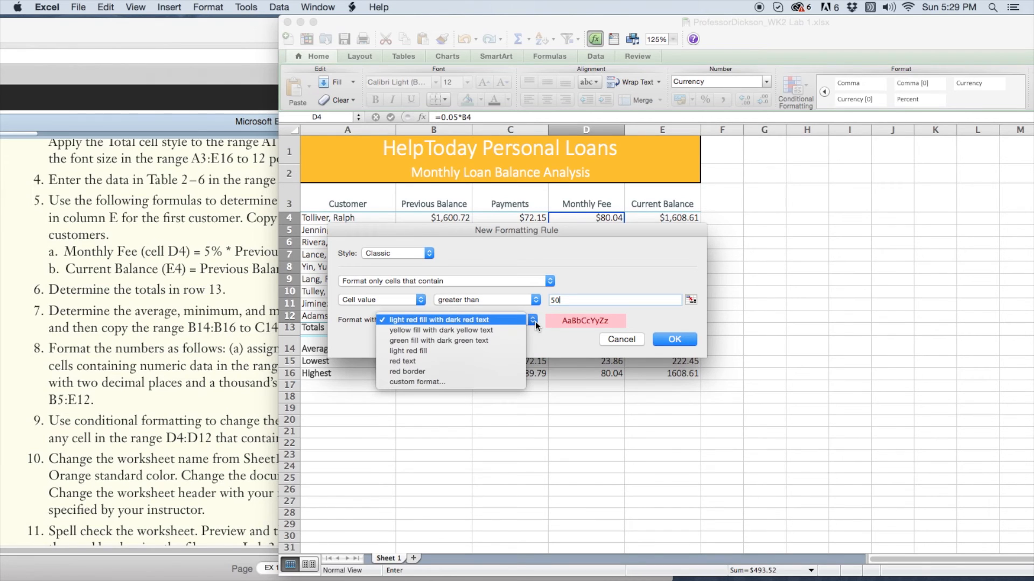
pyautogui.click(437, 380)
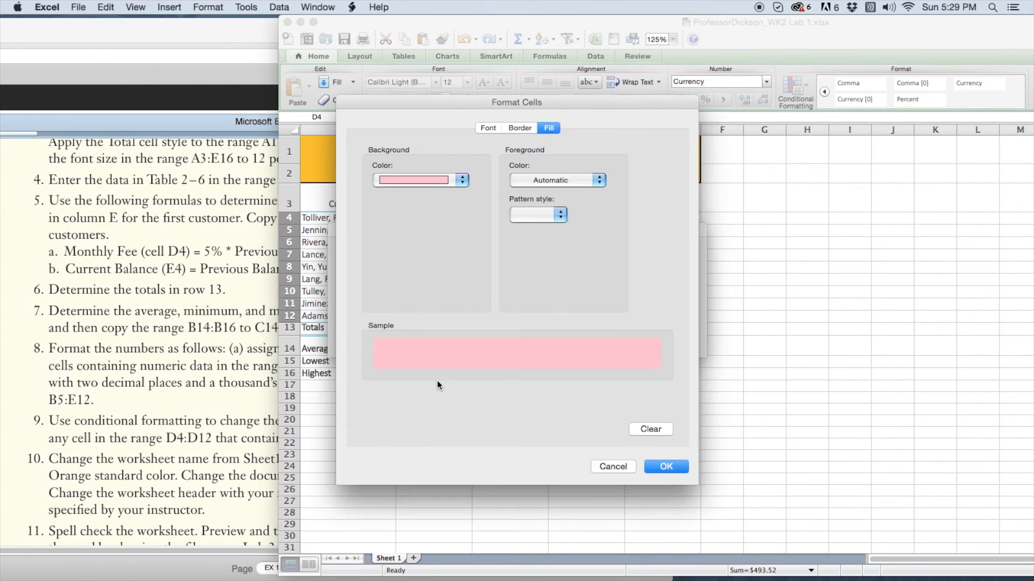
pyautogui.click(495, 130)
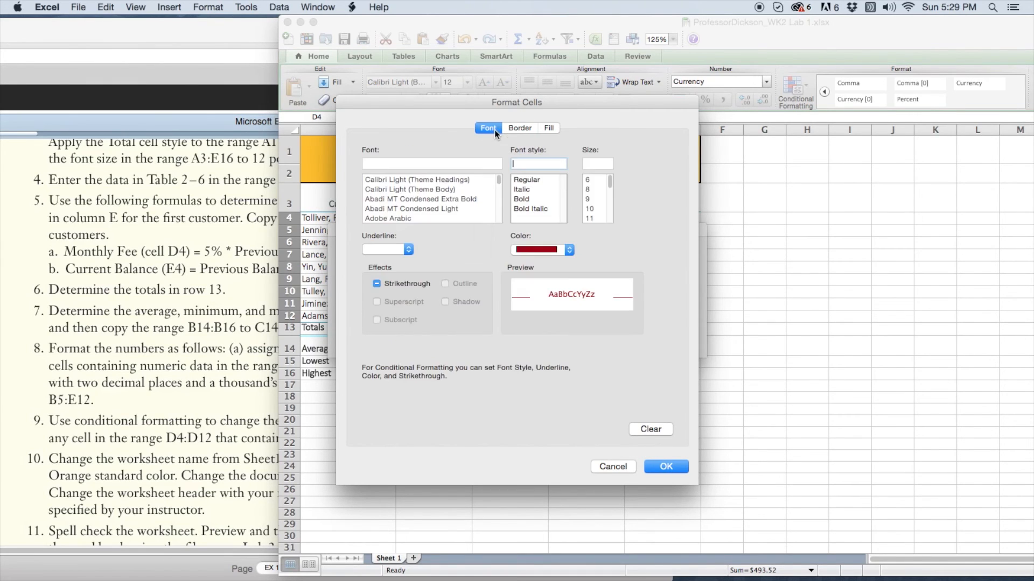
pyautogui.click(520, 129)
pyautogui.click(546, 129)
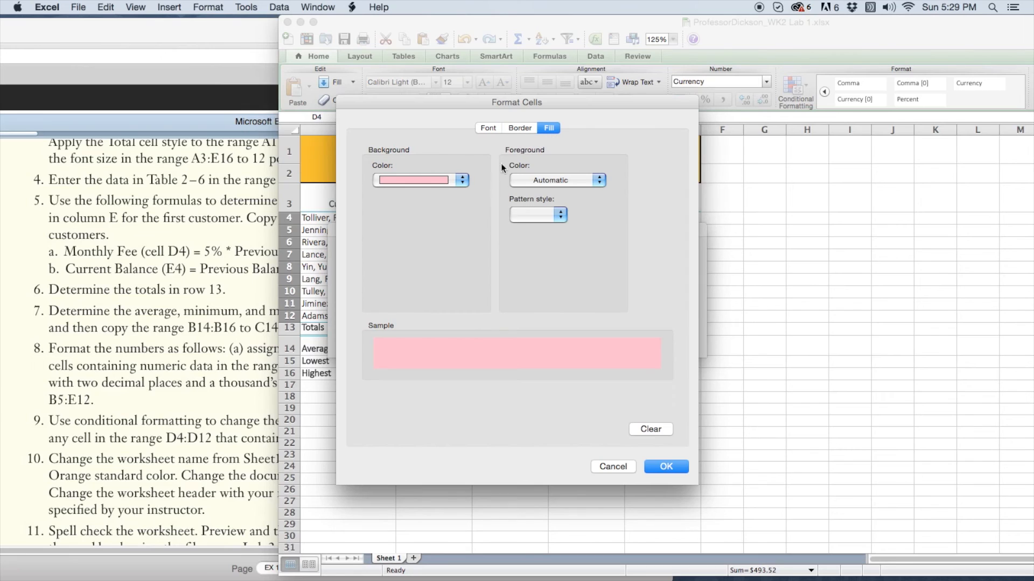
pyautogui.click(462, 183)
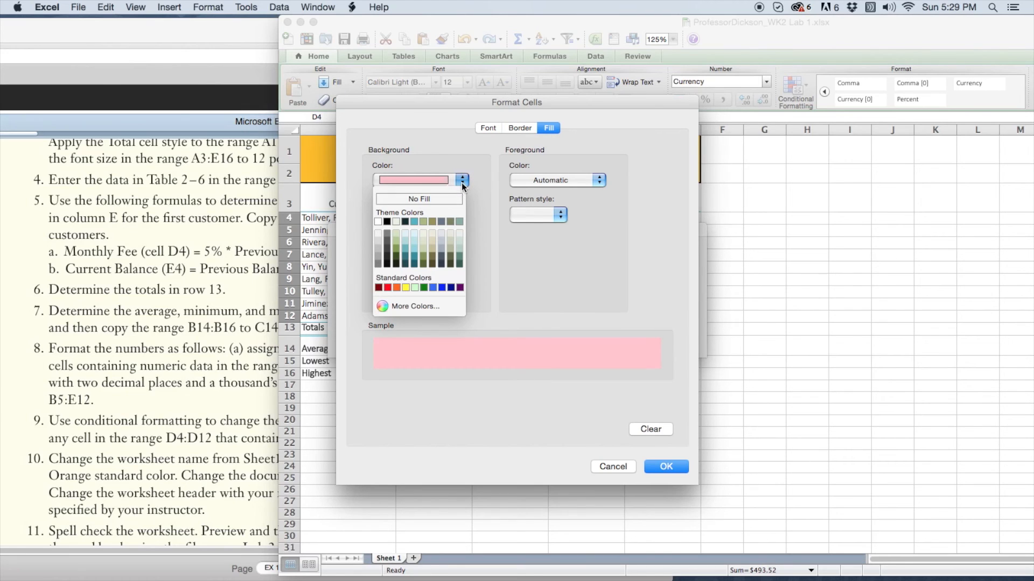
pyautogui.click(460, 287)
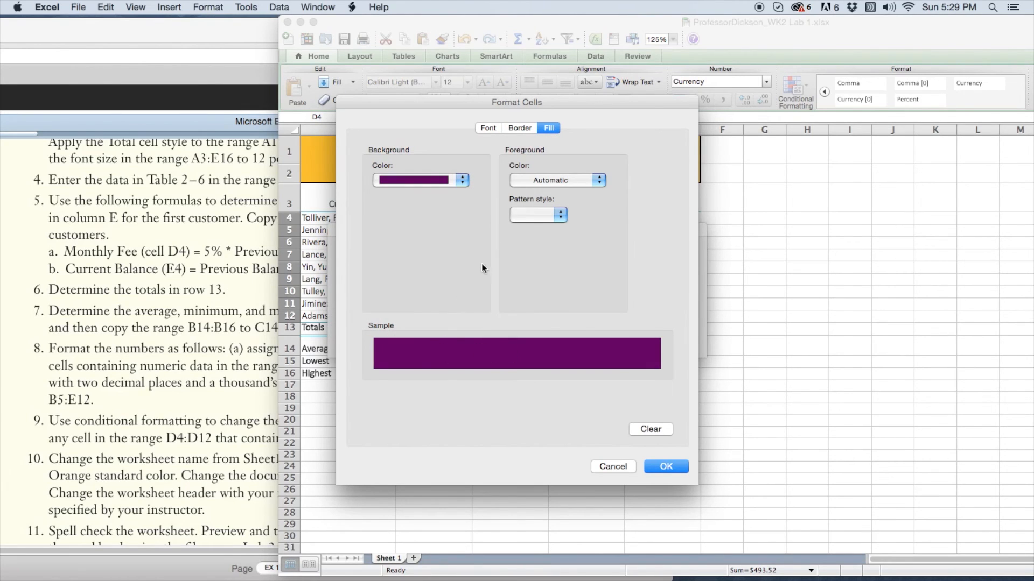
# Set the rule's font colour to white, checking step 9 of the textbook, and apply the rule to the monthly fees
pyautogui.click(494, 129)
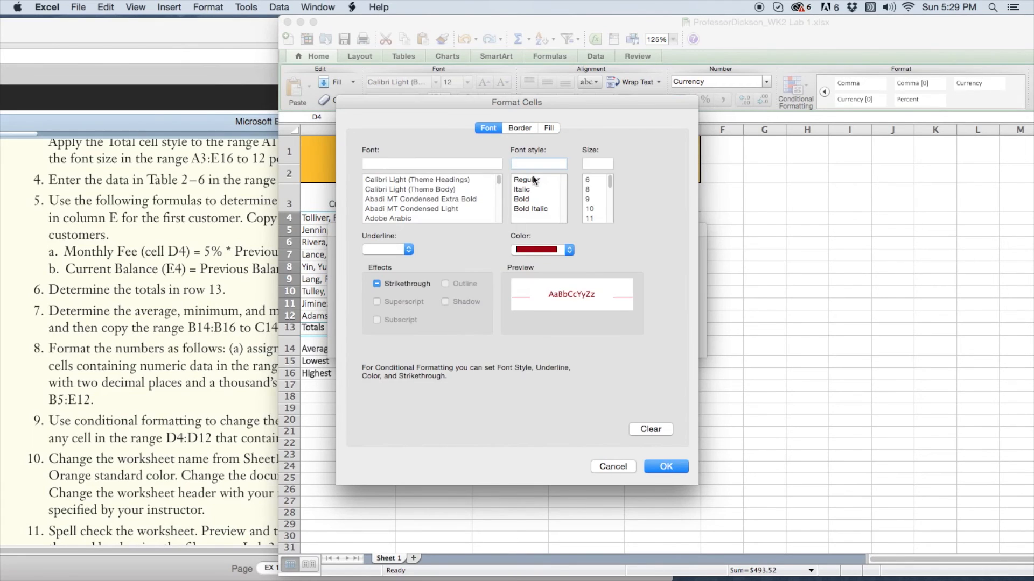
pyautogui.click(569, 250)
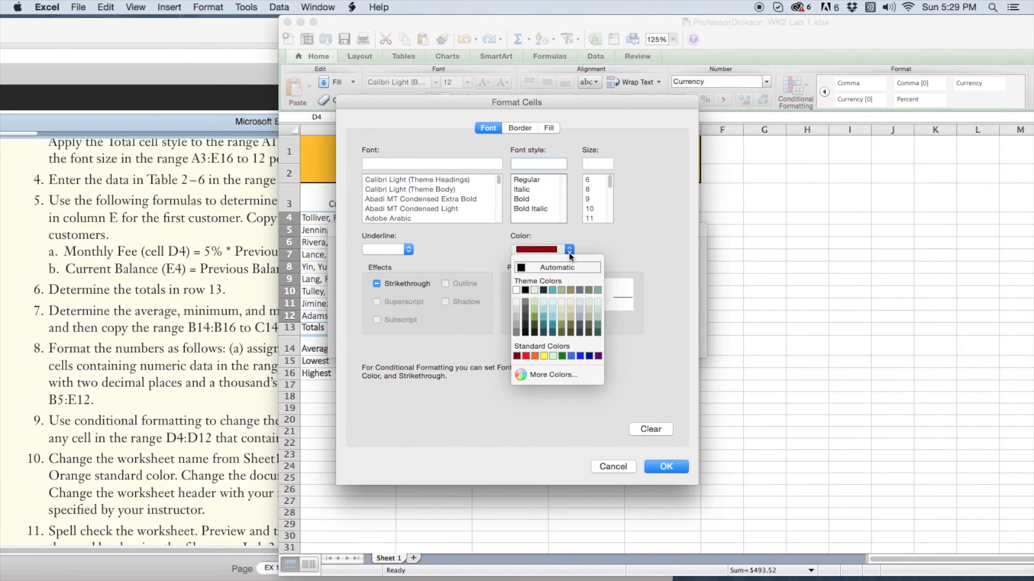
pyautogui.click(517, 290)
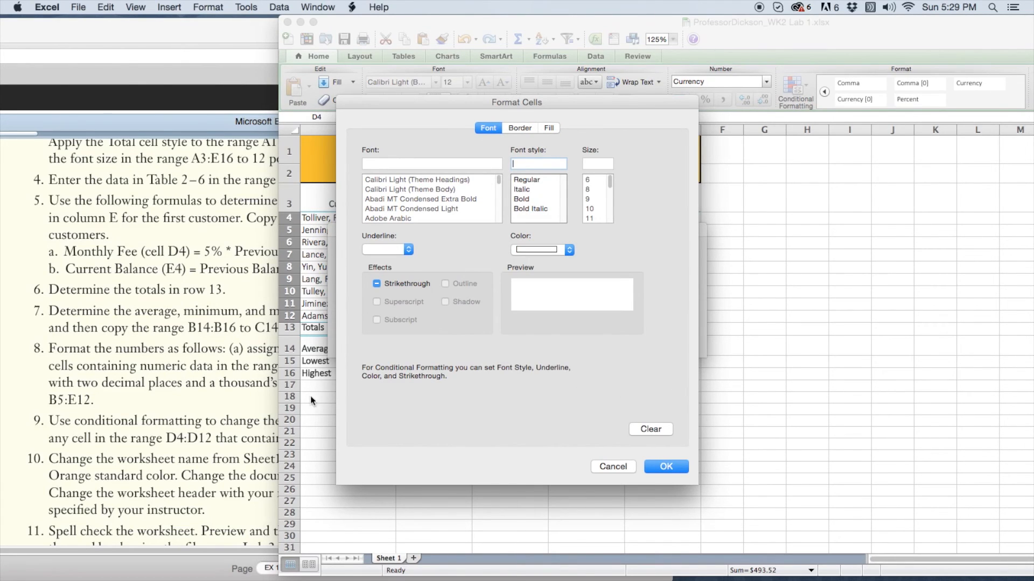
pyautogui.click(214, 421)
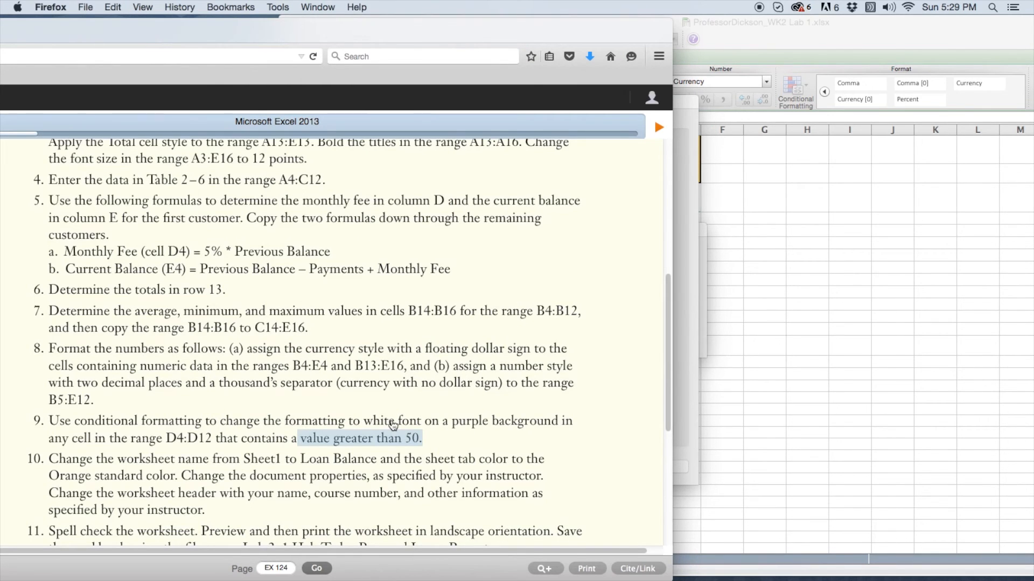
pyautogui.click(455, 419)
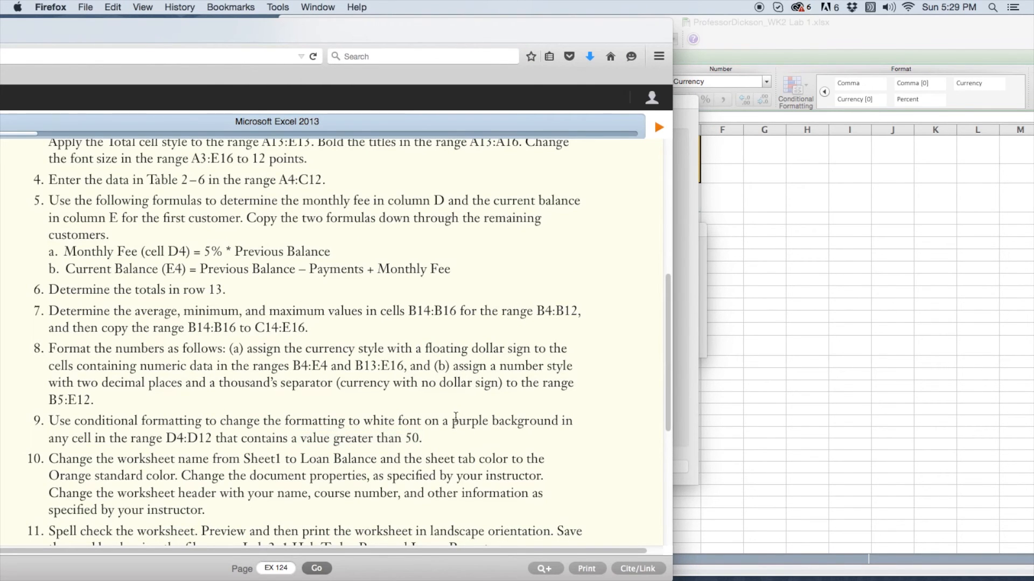
pyautogui.click(682, 285)
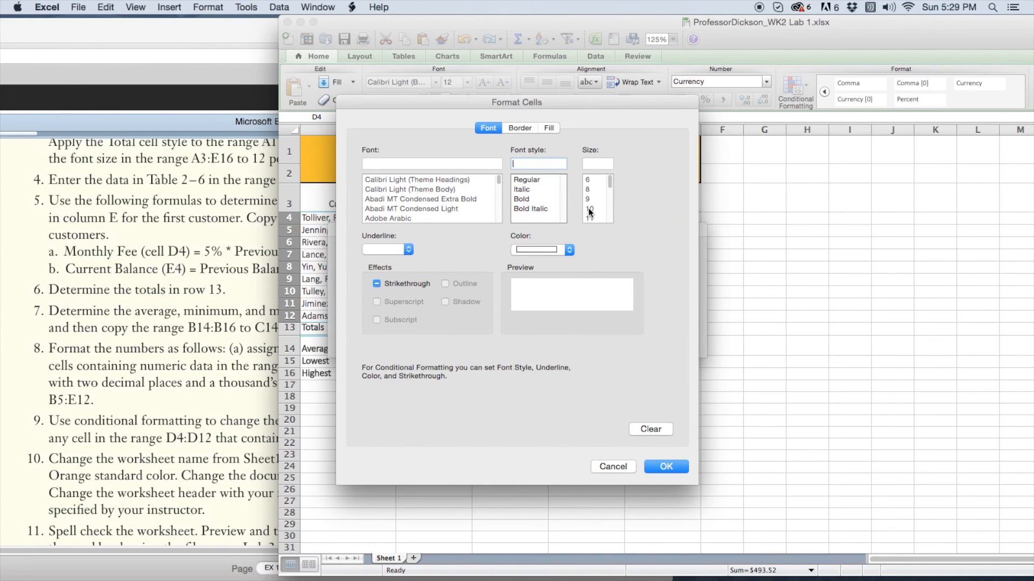
pyautogui.click(677, 467)
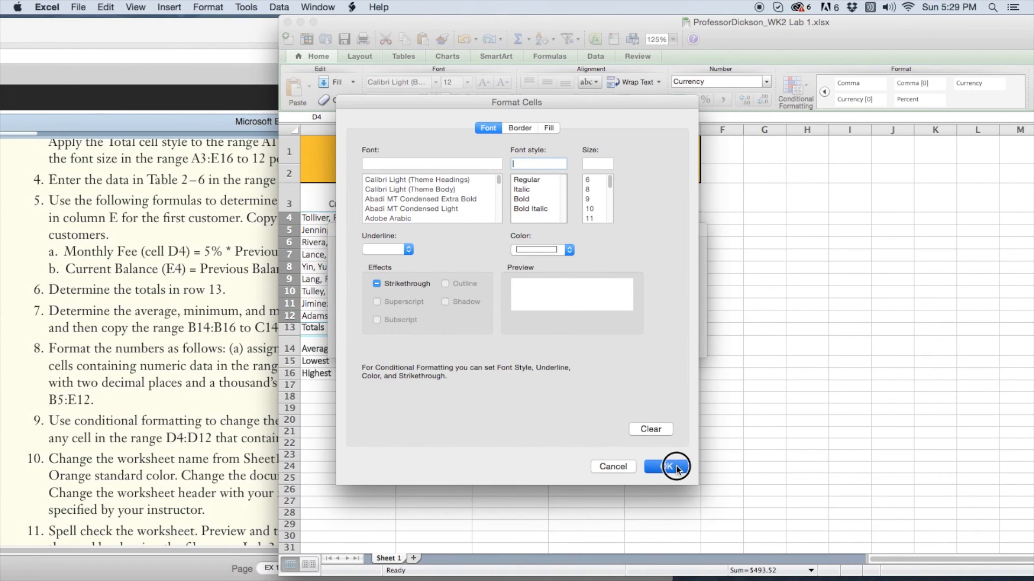
pyautogui.click(669, 337)
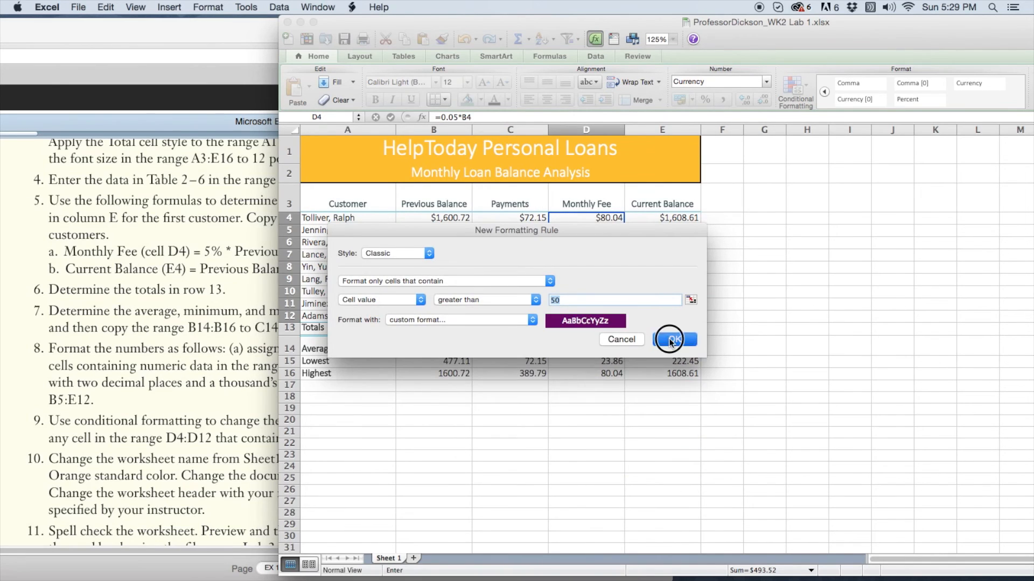
pyautogui.click(614, 431)
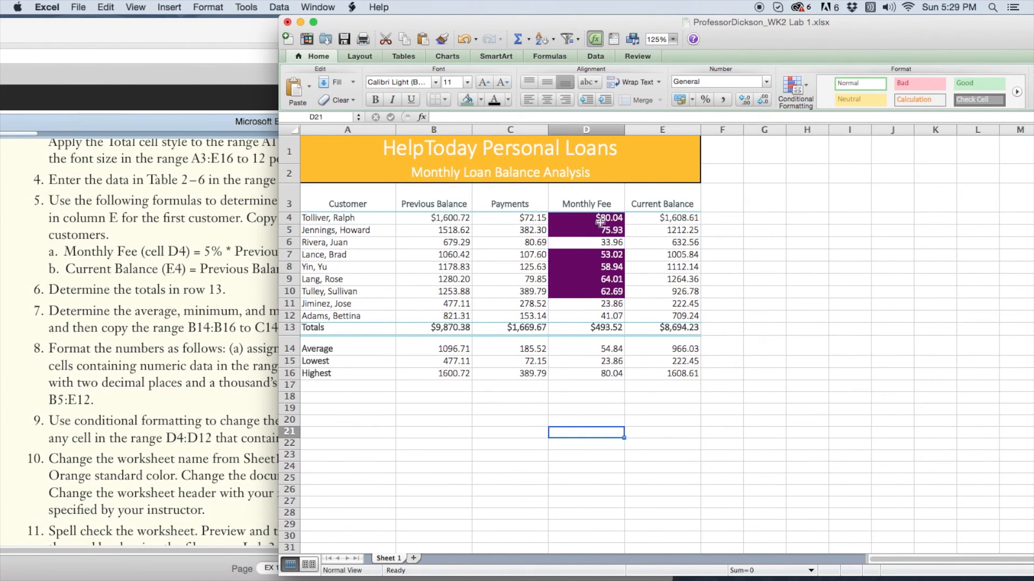
# Examine the Monthly Fee cells in D4:D12 to check which ones the greater-than-50 rule highlights
pyautogui.click(602, 306)
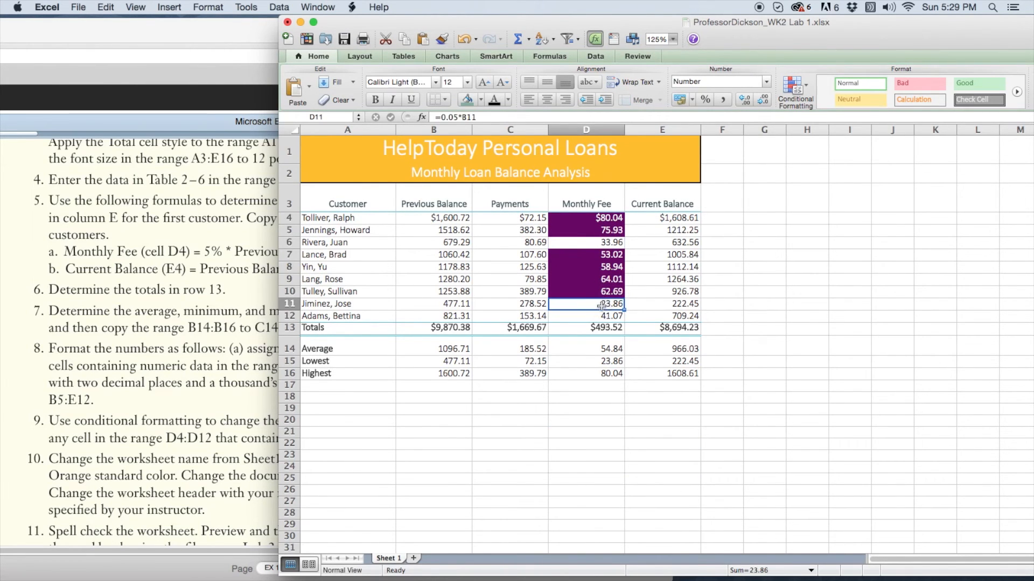
pyautogui.click(590, 218)
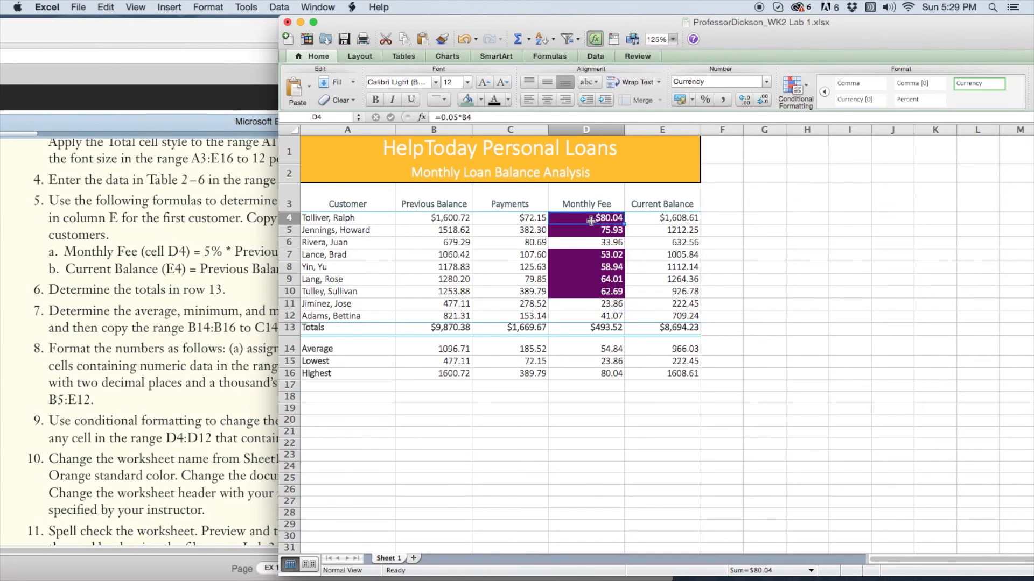
pyautogui.click(589, 256)
pyautogui.click(589, 265)
pyautogui.click(590, 280)
pyautogui.click(590, 292)
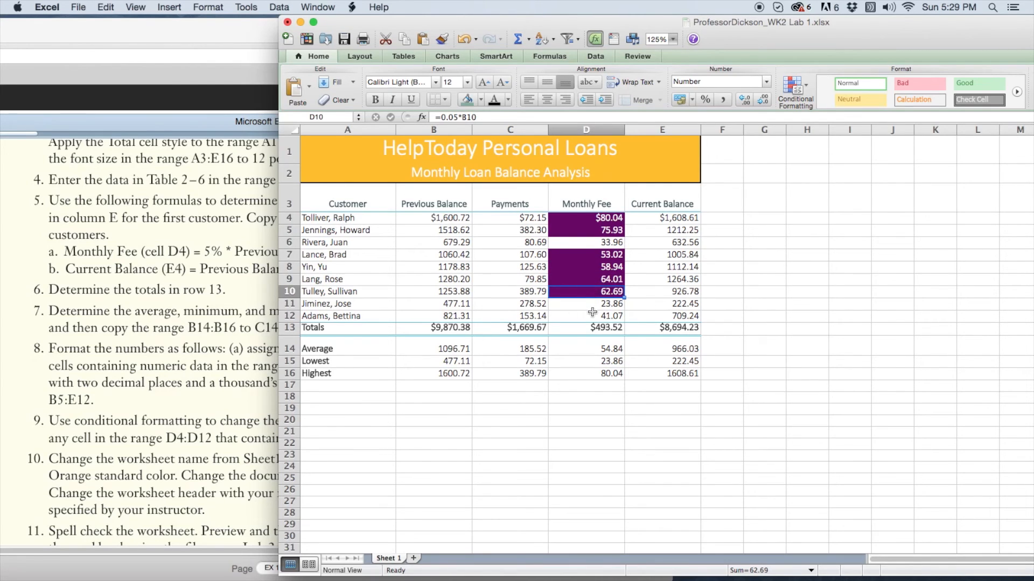
pyautogui.click(592, 316)
pyautogui.click(593, 305)
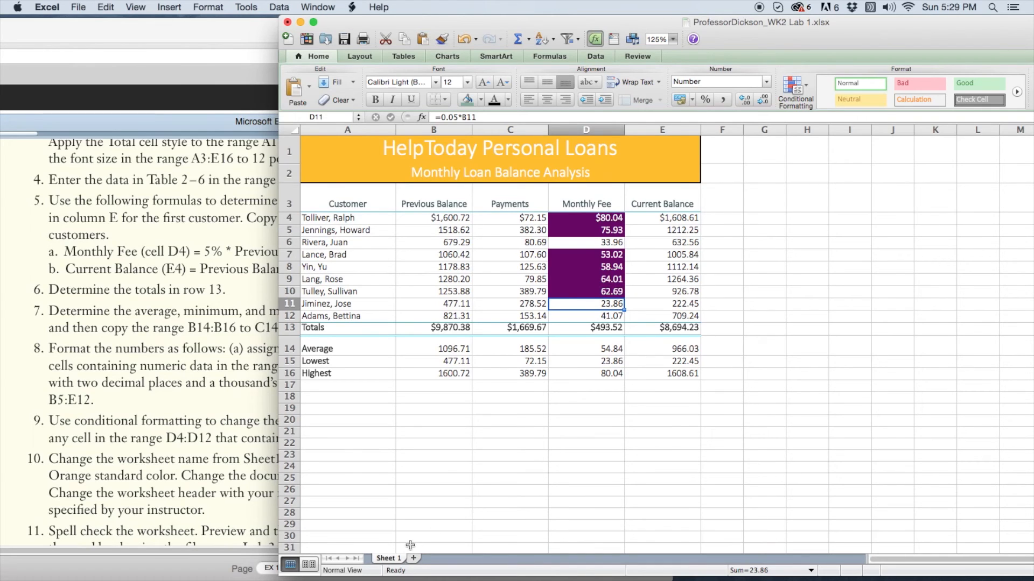
# Rename the Sheet 1 worksheet to Loan Balance, as given in step 10 of the textbook
pyautogui.click(392, 561)
pyautogui.doubleClick(391, 561)
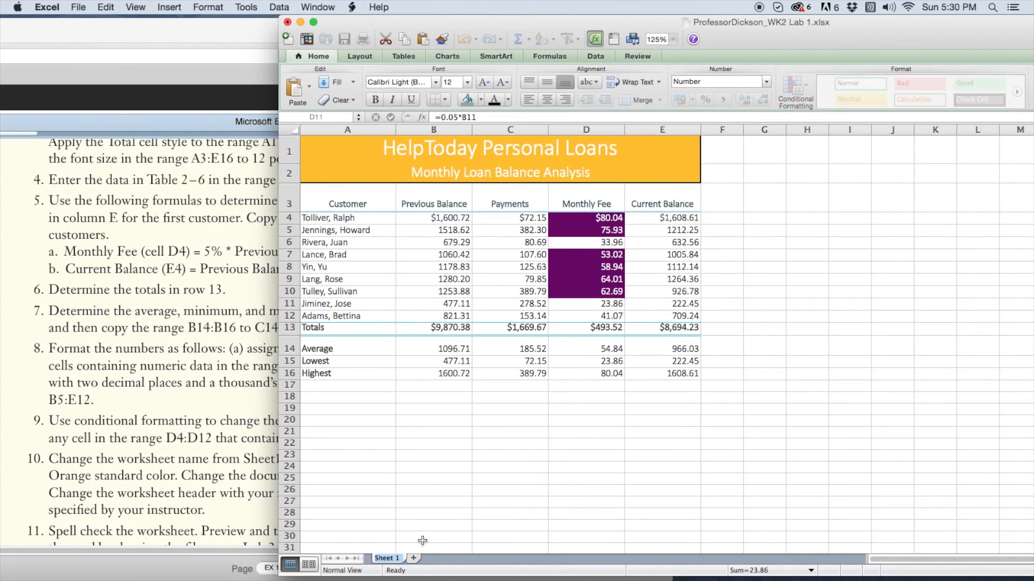
pyautogui.click(194, 458)
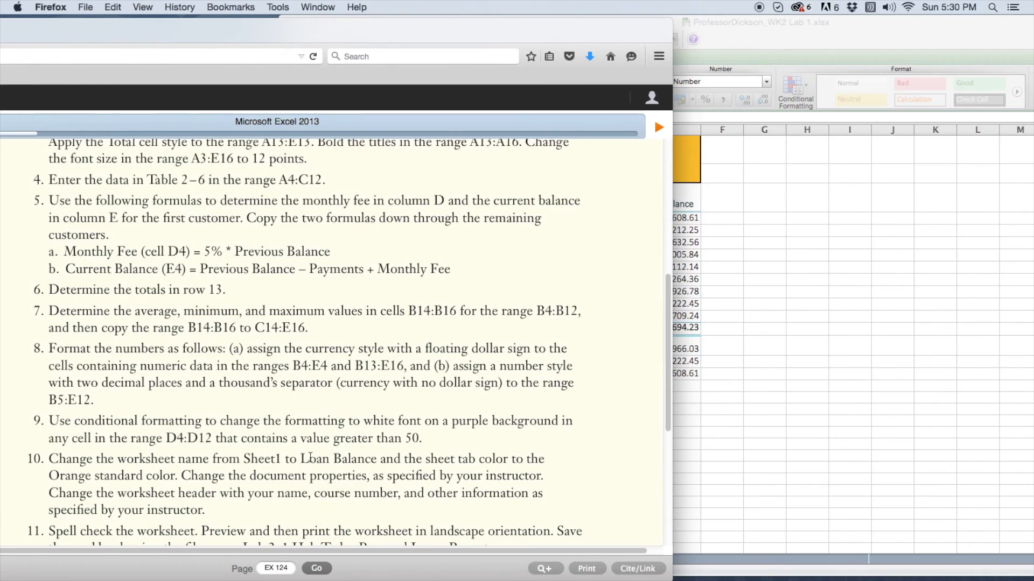
pyautogui.moveTo(305, 458); pyautogui.dragTo(386, 458)
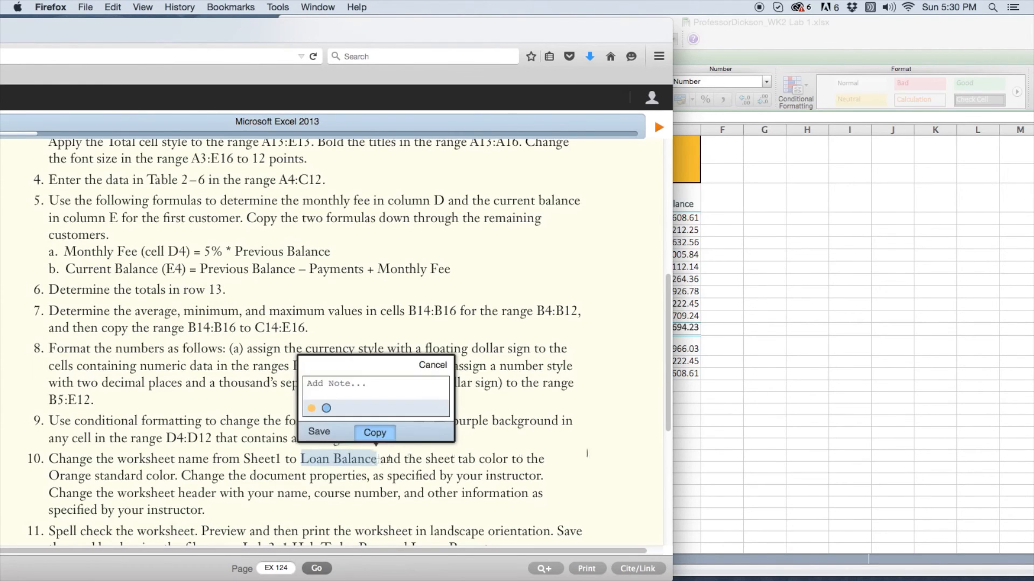
pyautogui.click(755, 458)
pyautogui.write('L')
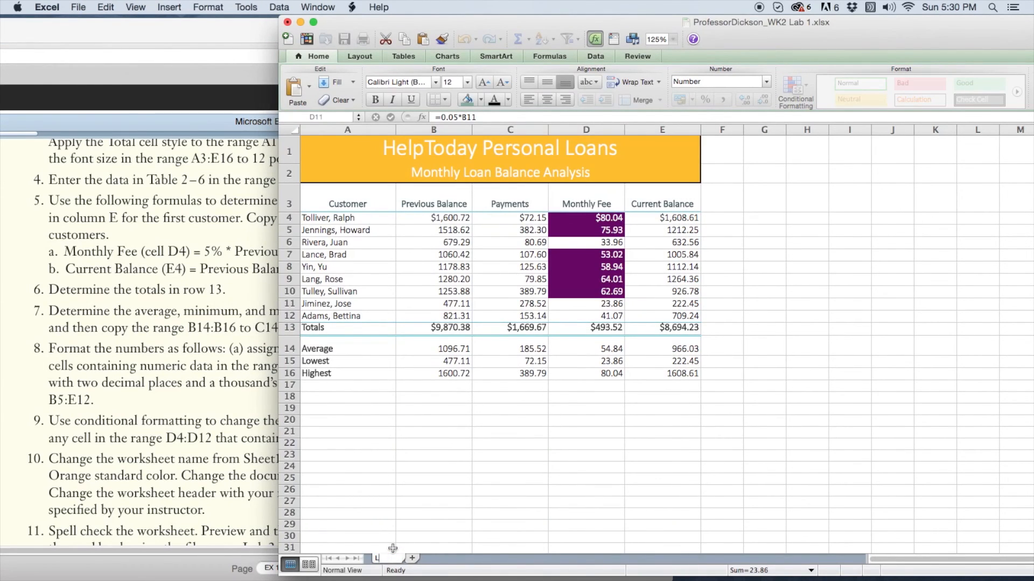
pyautogui.write('oan Balance')
pyautogui.click(405, 537)
# Check the tab colour required by the textbook and set the Loan Balance sheet tab to the standard orange
pyautogui.click(238, 440)
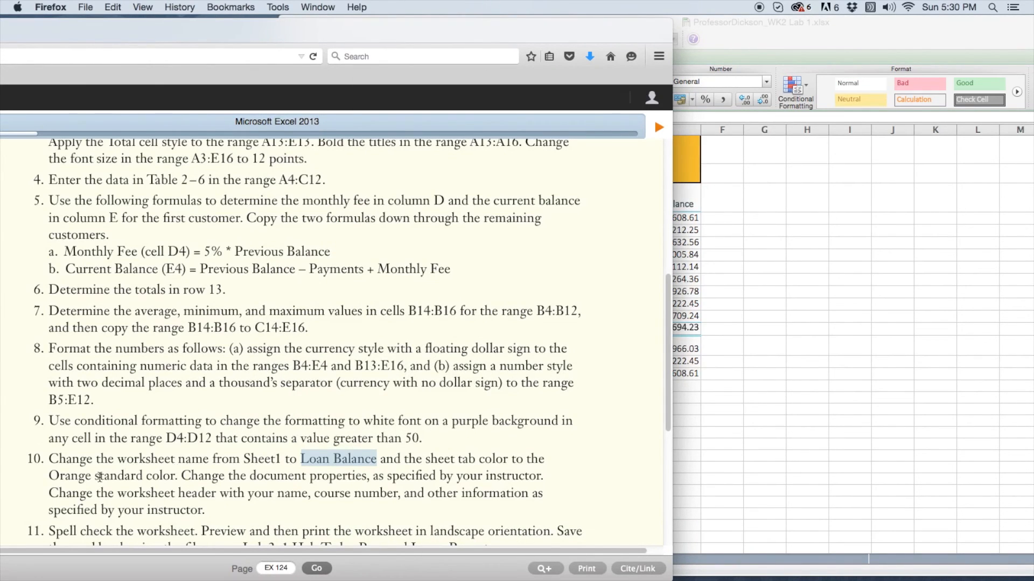
pyautogui.click(696, 495)
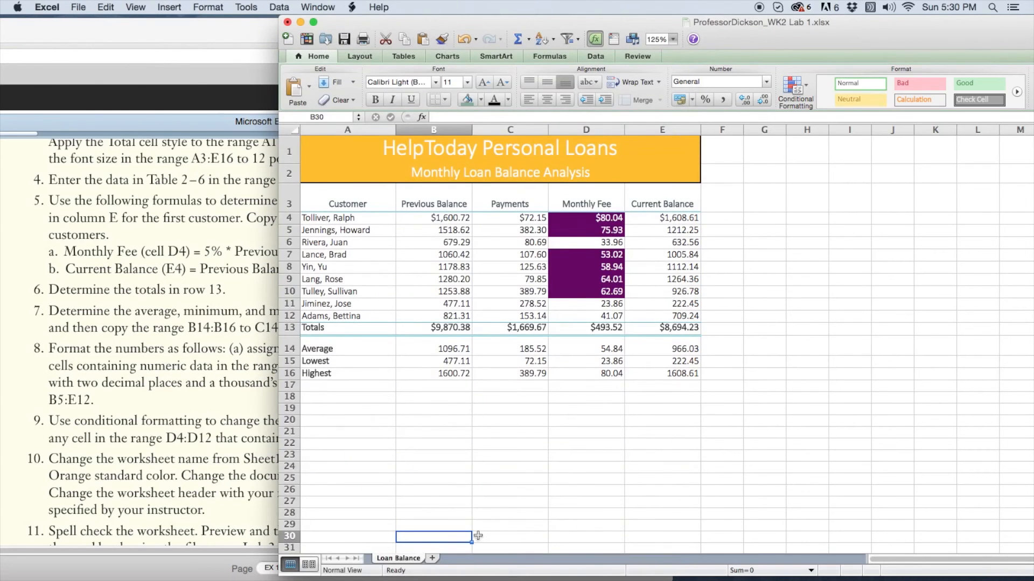
pyautogui.rightClick(408, 560)
pyautogui.click(428, 534)
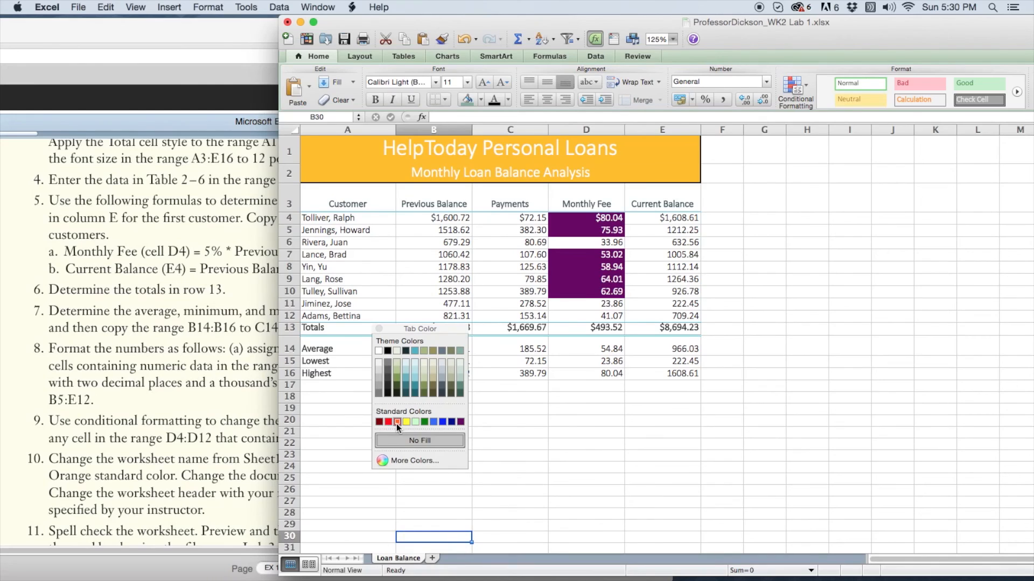
pyautogui.click(396, 422)
pyautogui.click(379, 329)
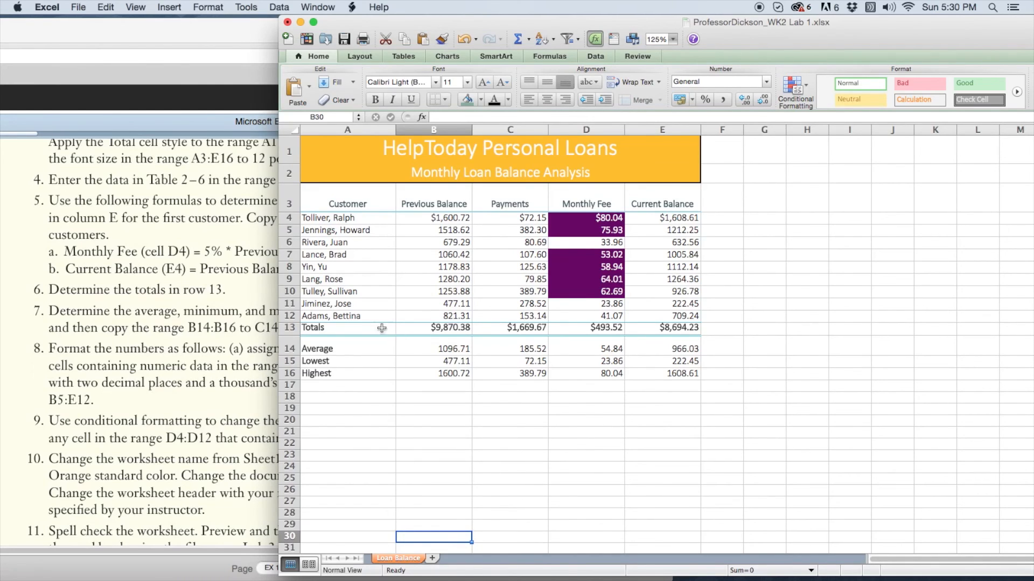
pyautogui.click(568, 466)
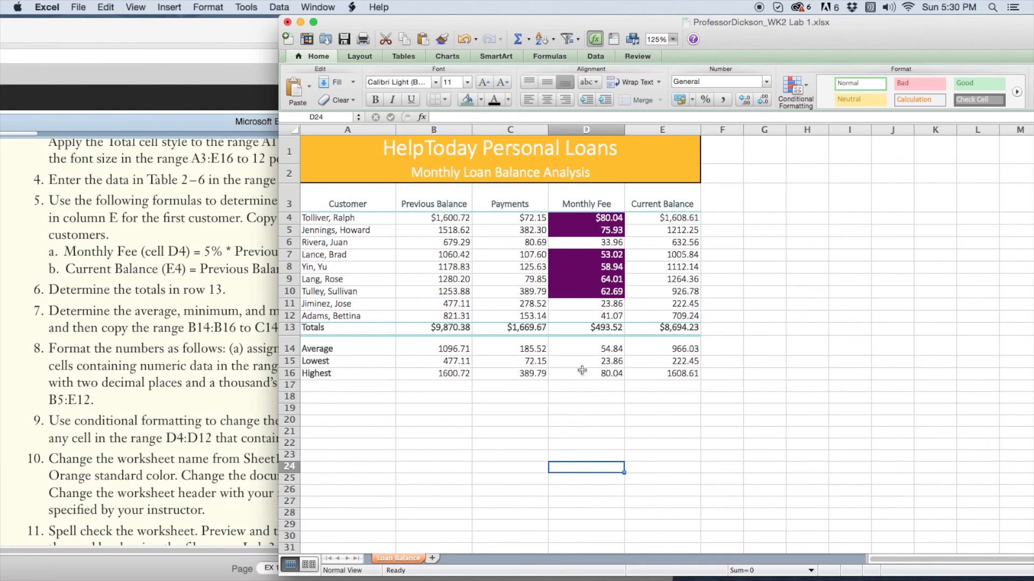
pyautogui.click(638, 56)
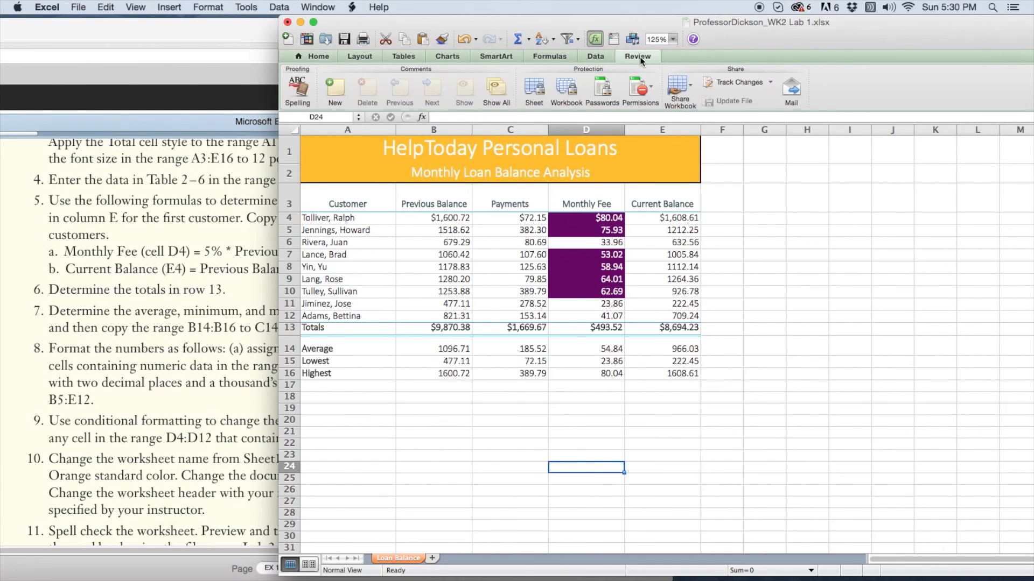
pyautogui.click(297, 89)
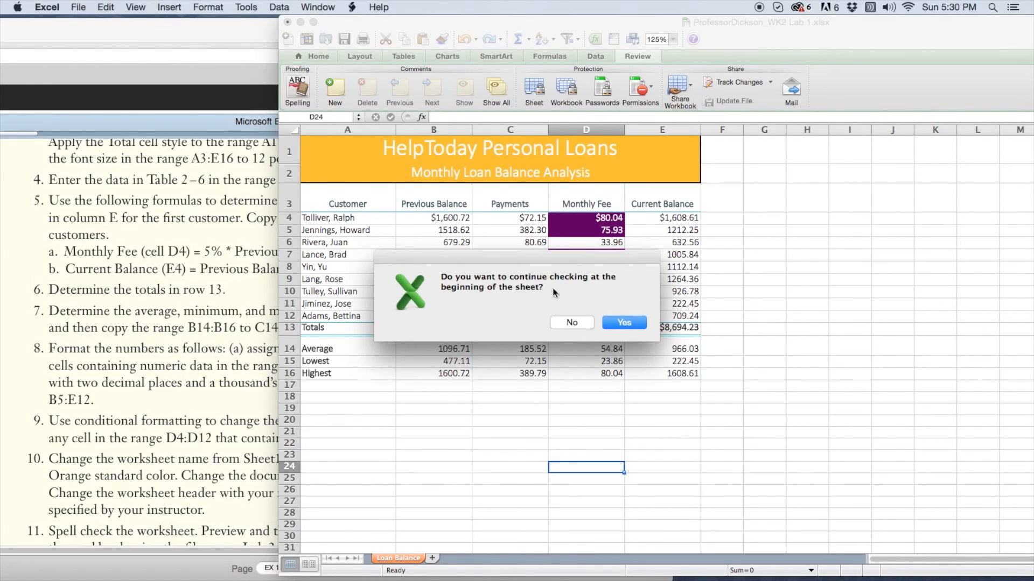
pyautogui.click(622, 323)
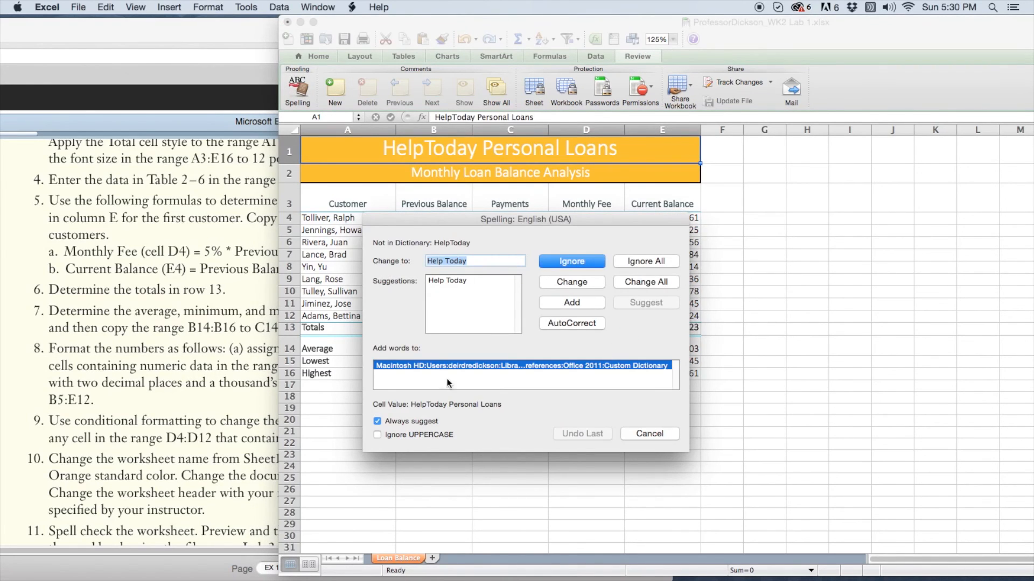
pyautogui.click(637, 434)
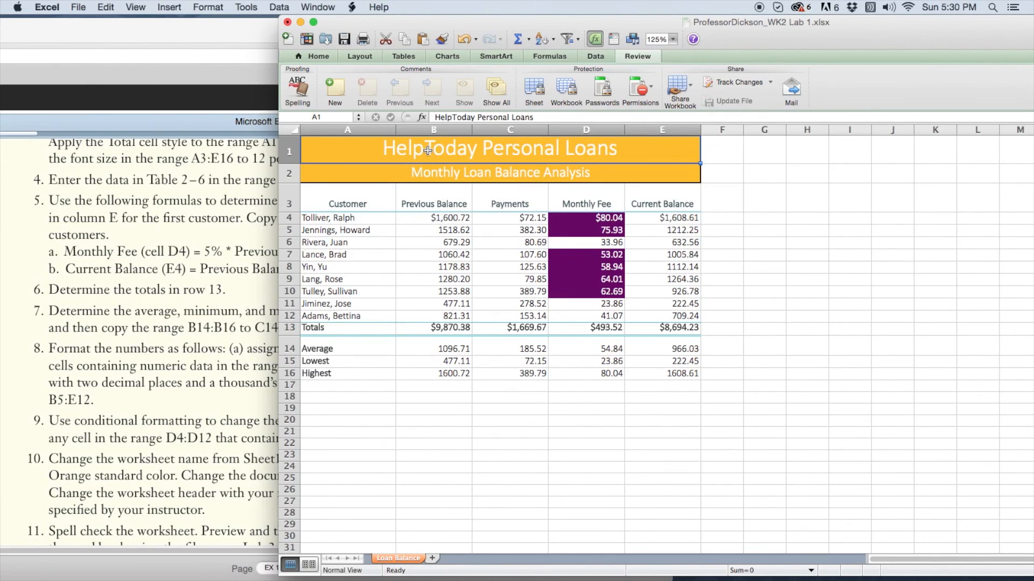
# Spell check the worksheet, changing HelpToday to Help Today in the title and ignoring the flagged customer surnames
pyautogui.click(297, 89)
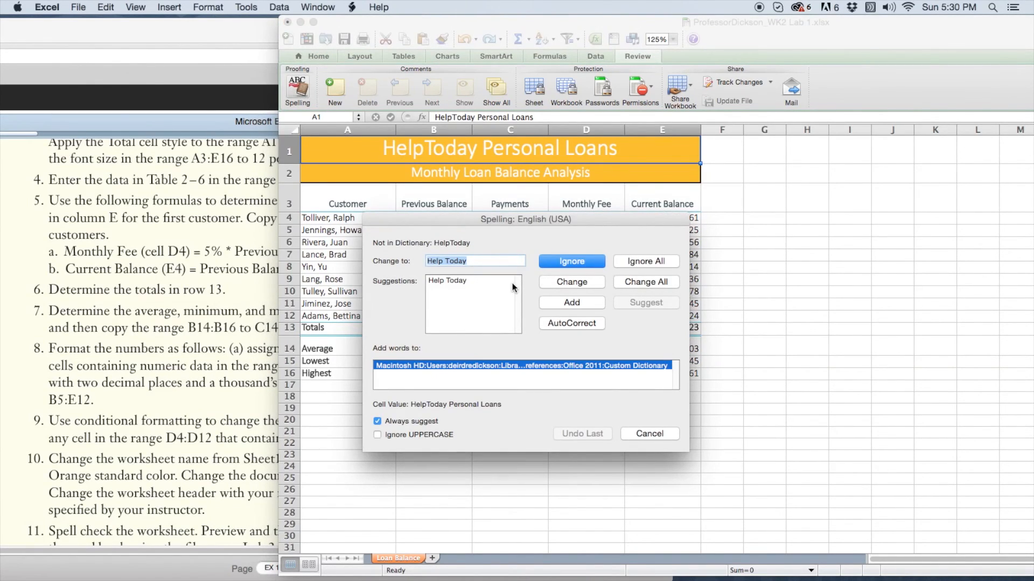
pyautogui.click(571, 282)
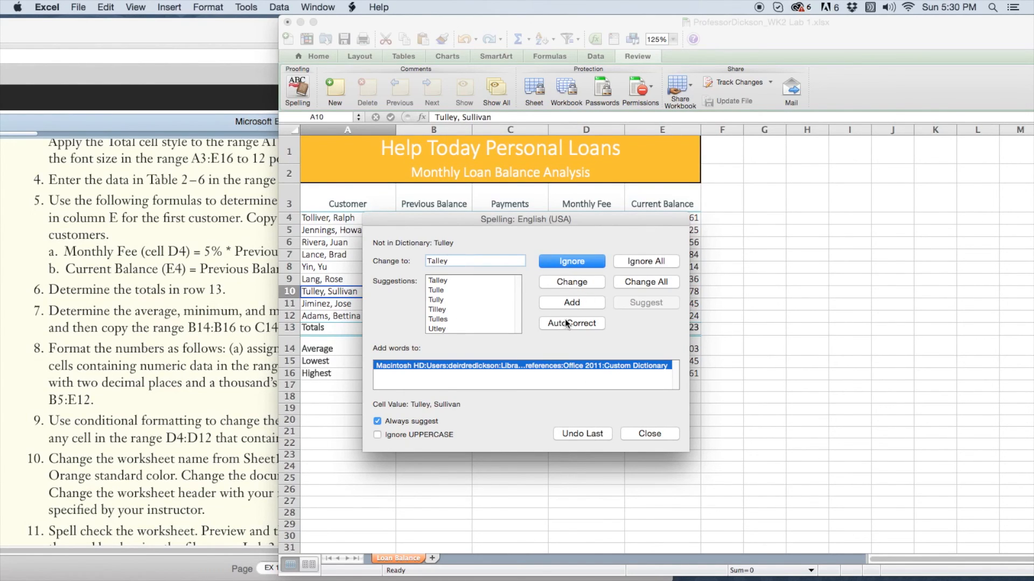
pyautogui.click(586, 260)
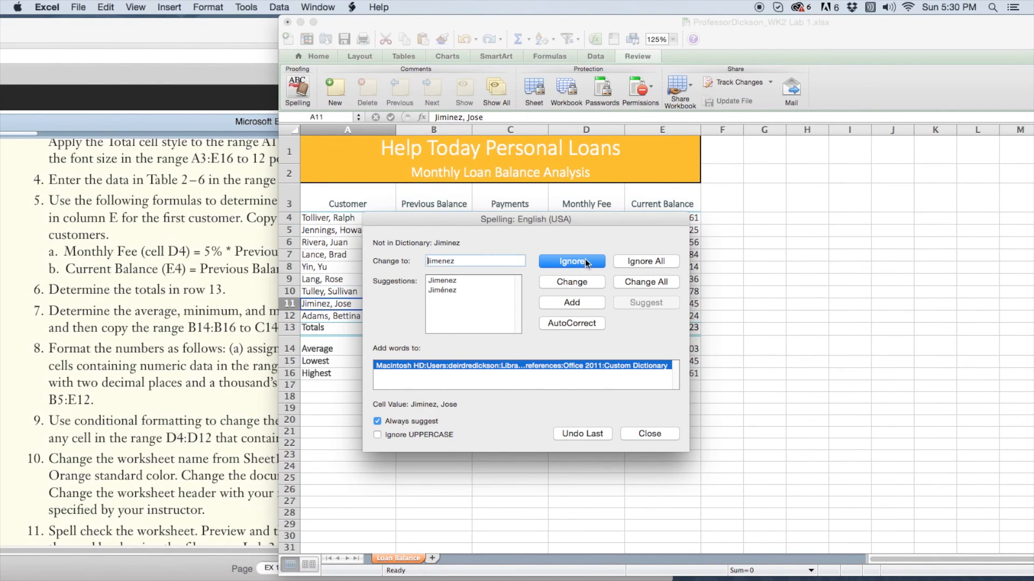
pyautogui.click(584, 260)
pyautogui.click(623, 322)
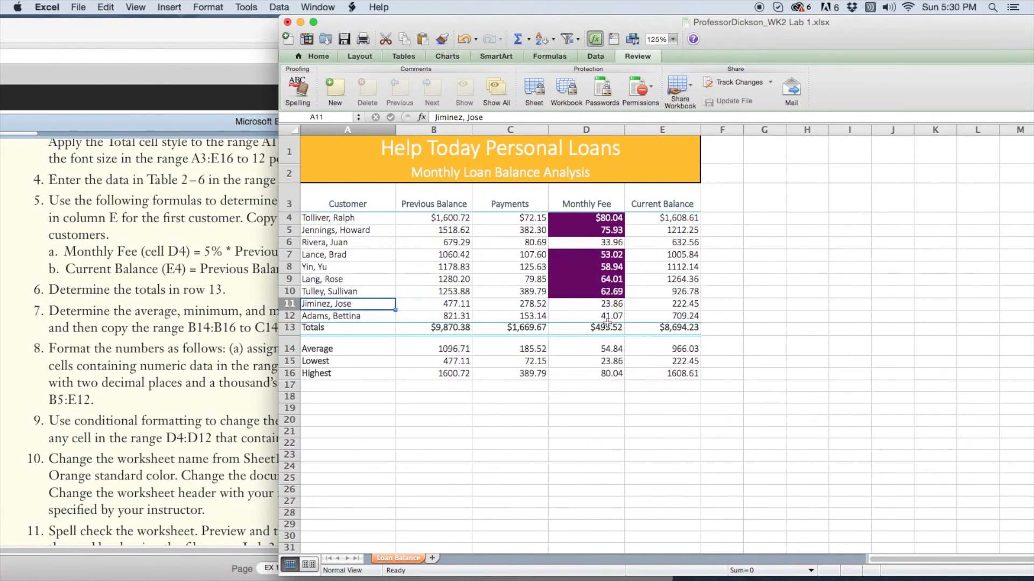
# Enter the deliberately faulty formula =AVERAGE(E4:E11+H11+E222) in the Current Balance average cell E14
pyautogui.click(509, 400)
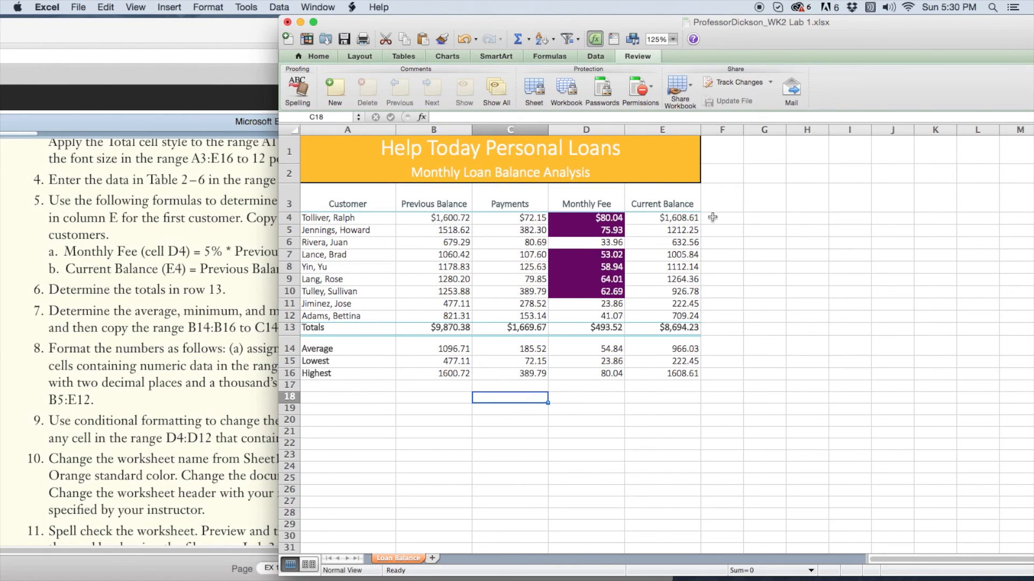
pyautogui.click(690, 218)
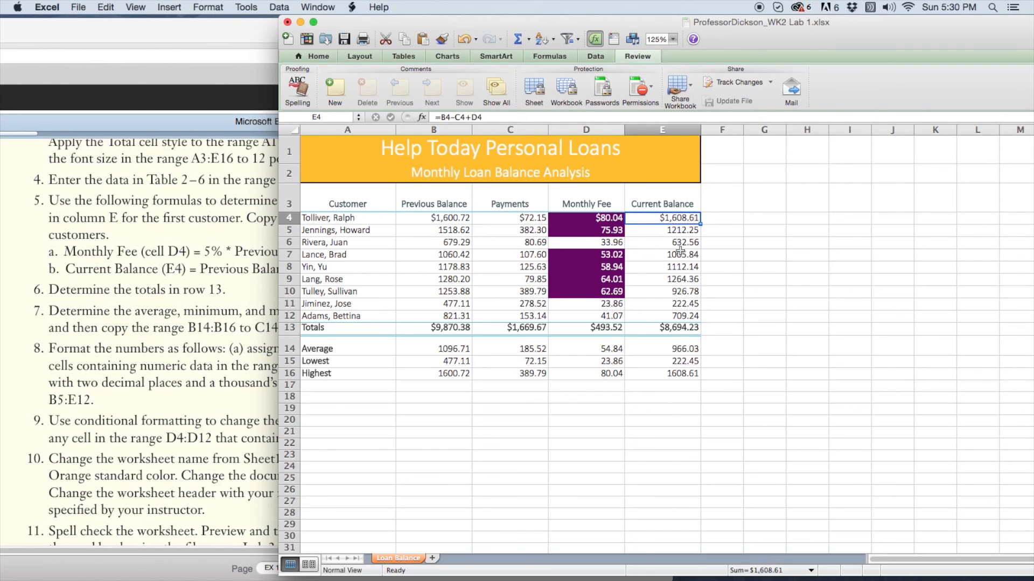
pyautogui.click(660, 352)
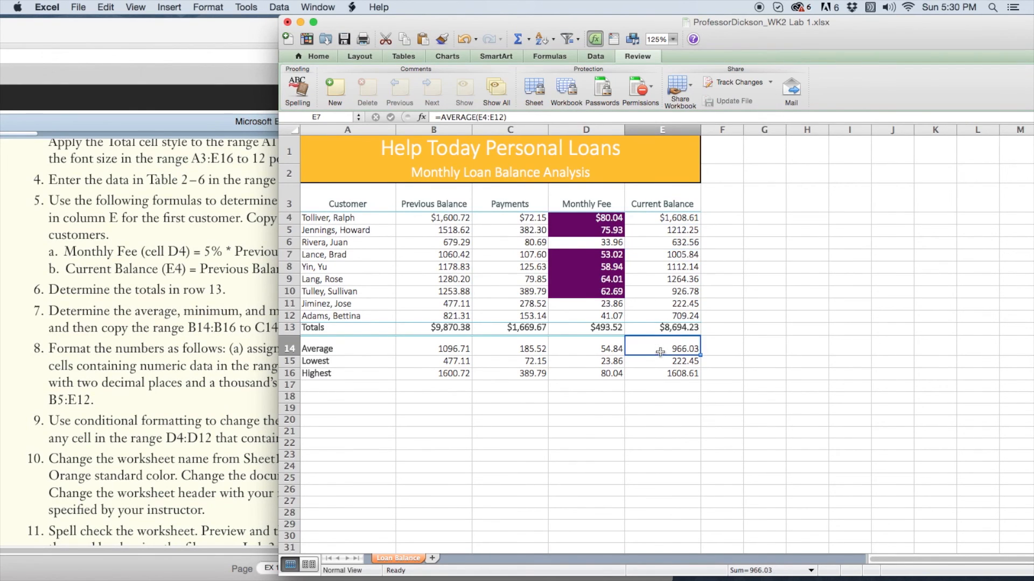
pyautogui.doubleClick(695, 347)
pyautogui.click(501, 115)
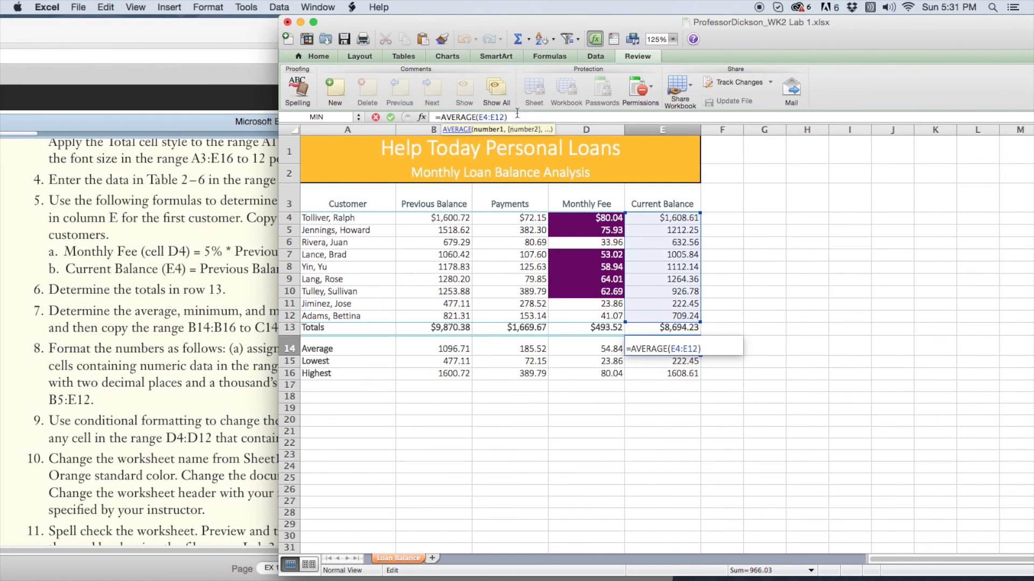
pyautogui.write('1')
pyautogui.press('BackSpace')
pyautogui.write('+')
pyautogui.click(807, 304)
pyautogui.write('+')
pyautogui.click(637, 444)
pyautogui.write('22')
pyautogui.click(390, 116)
pyautogui.click(671, 396)
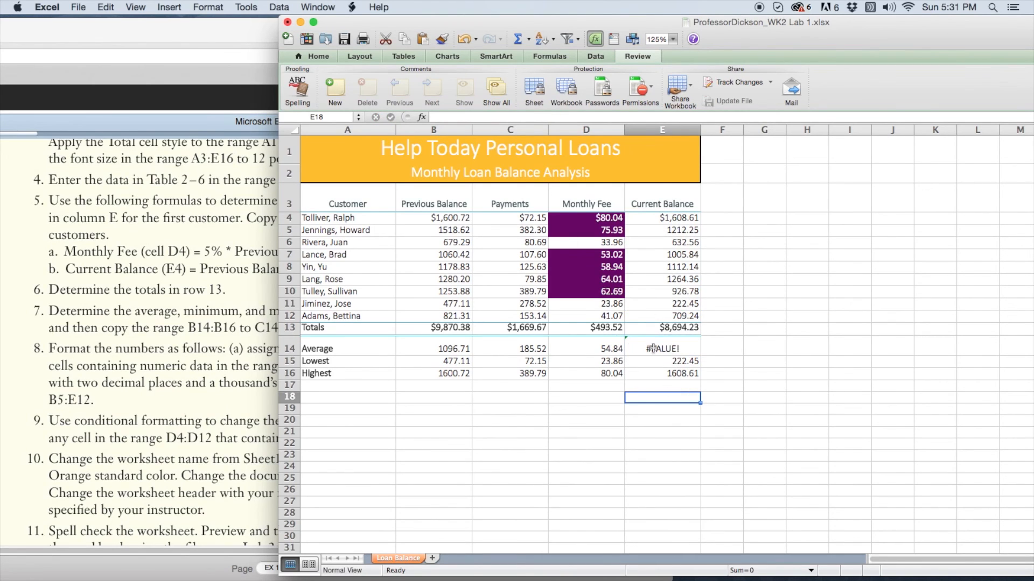
# Examine the faulty average in E14 and its error indicator, comparing it with the neighbouring average in D14
pyautogui.click(630, 337)
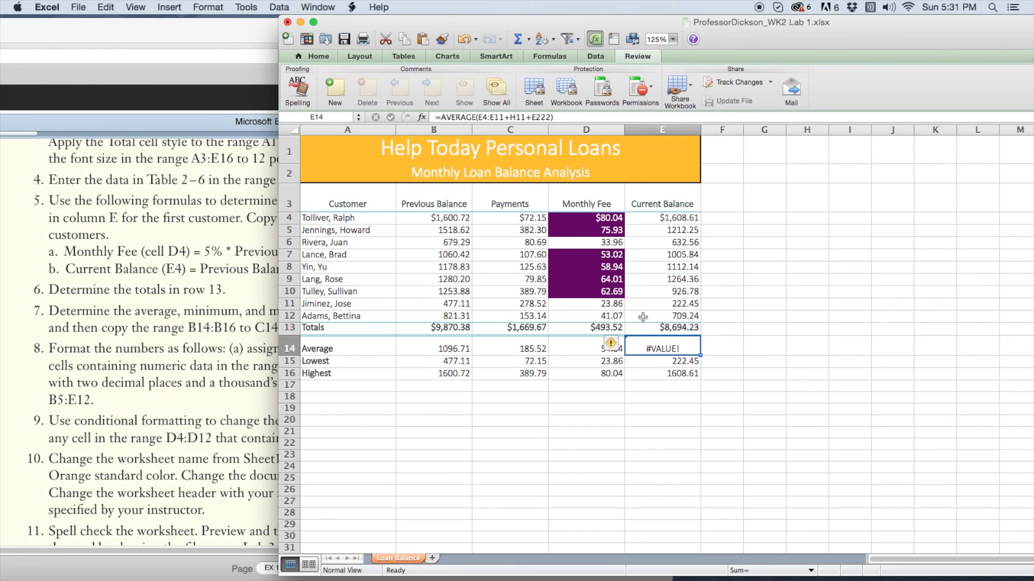
pyautogui.click(642, 323)
pyautogui.click(610, 344)
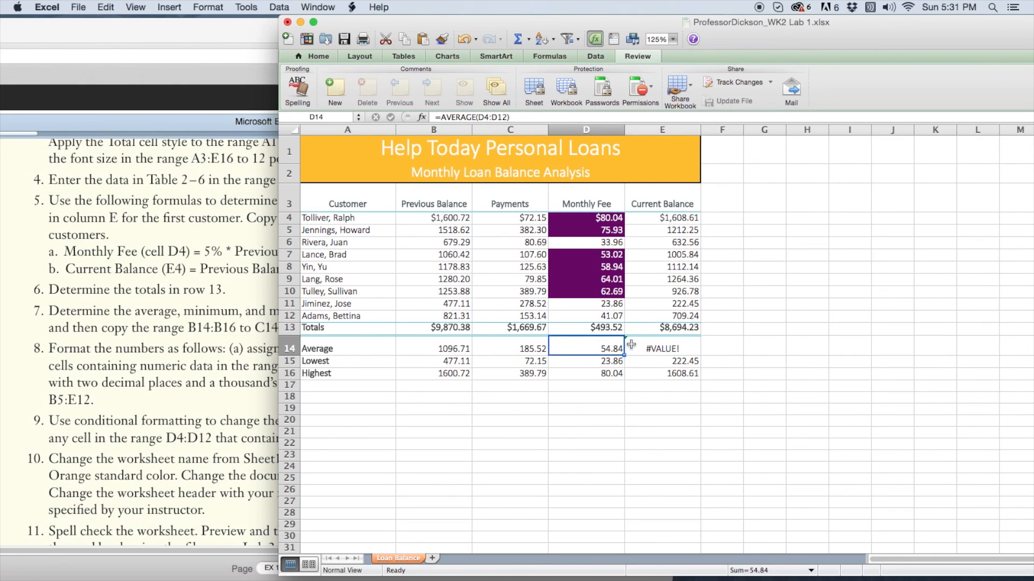
pyautogui.click(630, 345)
pyautogui.click(716, 351)
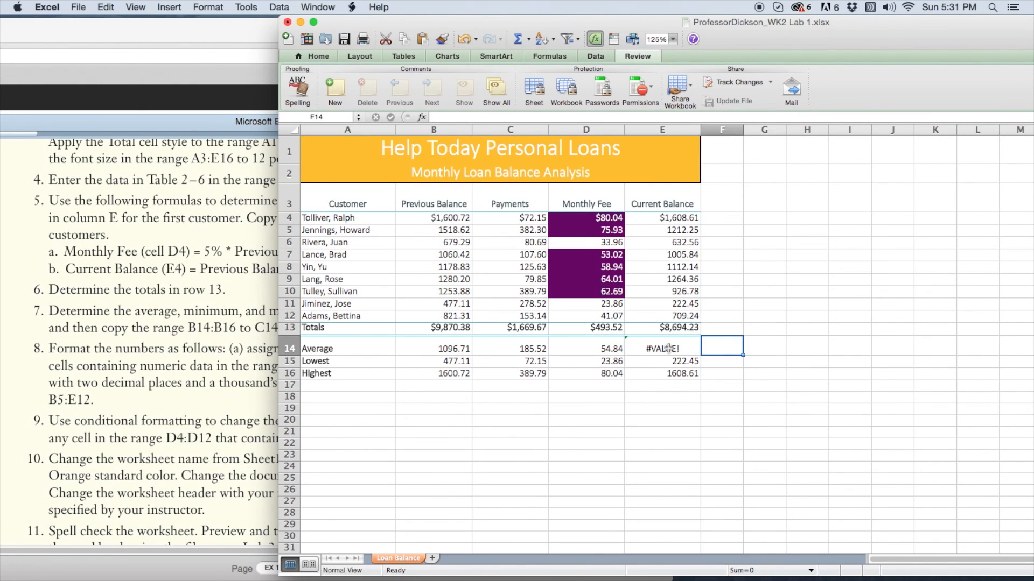
# Correct the Current Balance average formula in E14 to =AVERAGE(E4:E12)
pyautogui.click(651, 349)
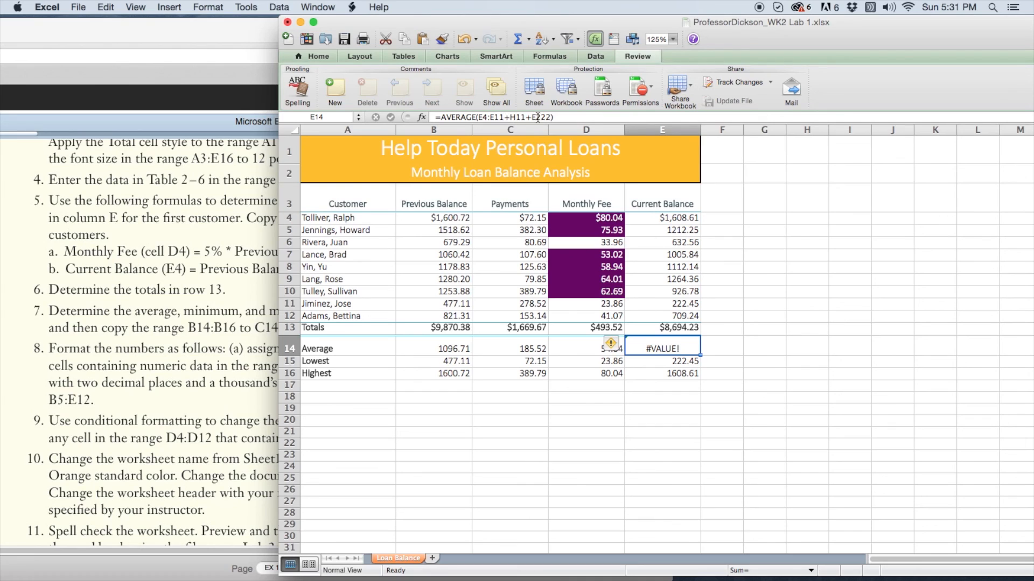
pyautogui.moveTo(551, 116); pyautogui.dragTo(506, 117)
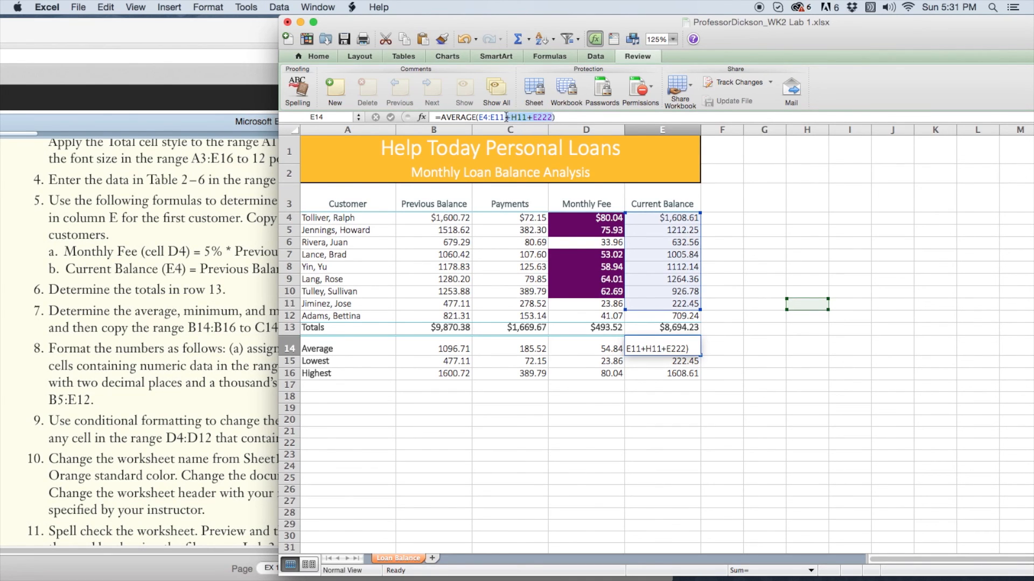
pyautogui.write(')')
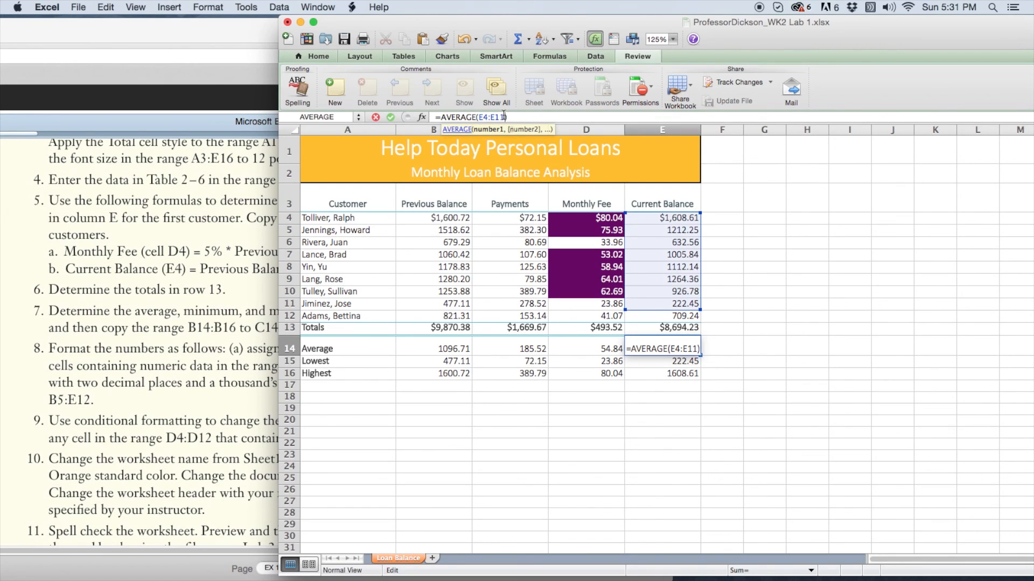
pyautogui.click(504, 117)
pyautogui.press('BackSpace')
pyautogui.write('2')
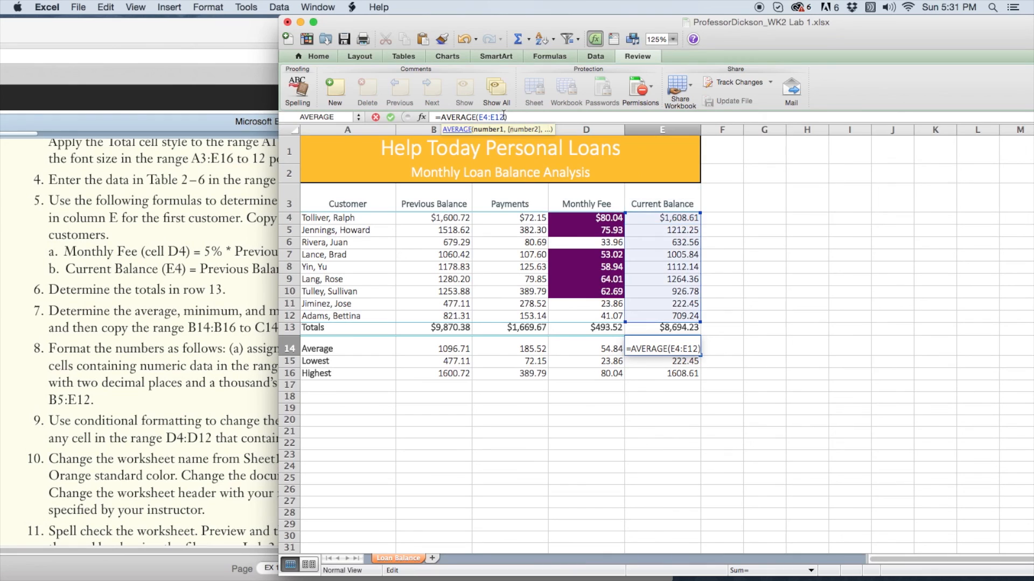
pyautogui.click(392, 115)
pyautogui.click(778, 332)
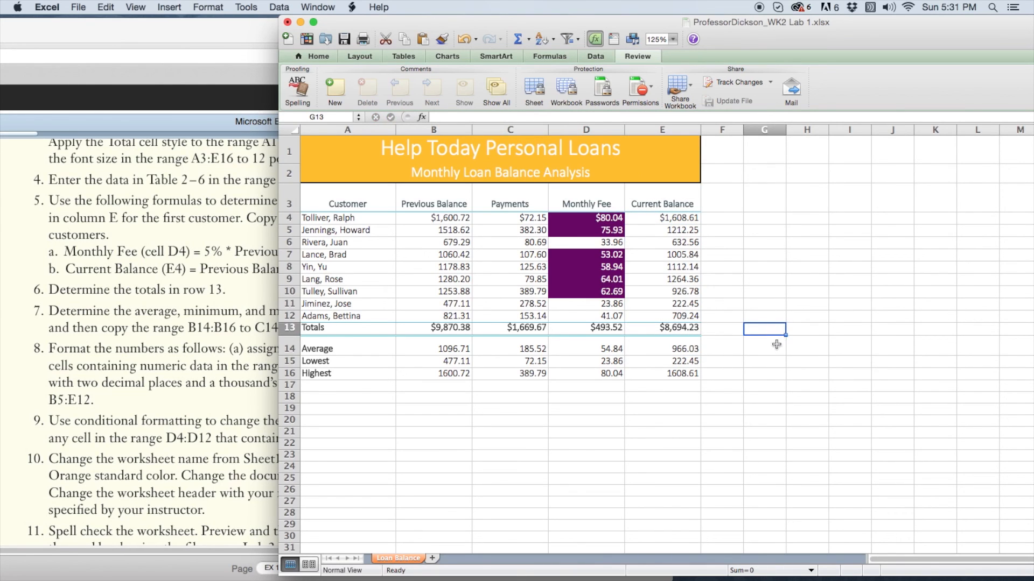
# Clear the Current Balance formula in cell E11
pyautogui.click(678, 303)
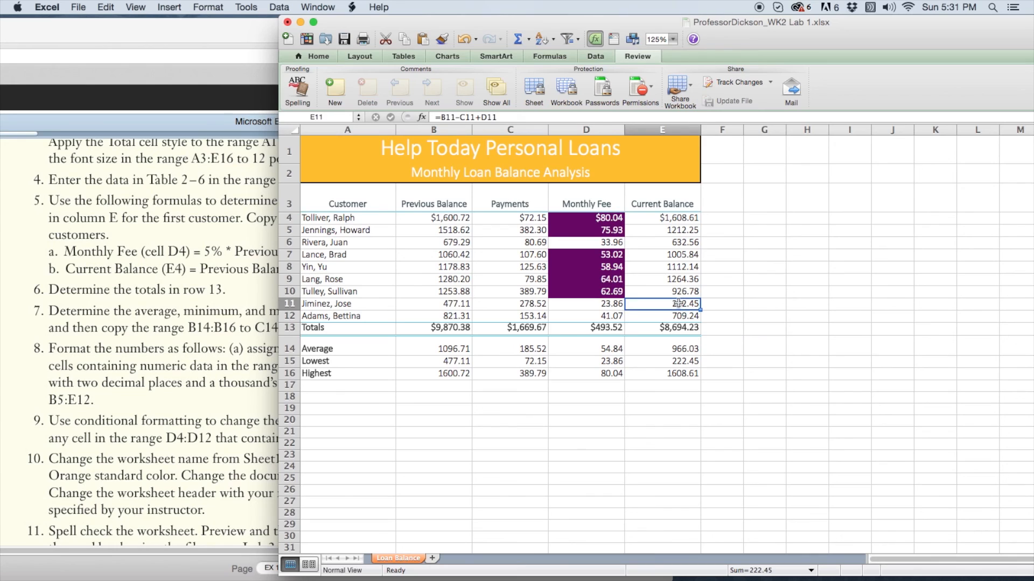
pyautogui.doubleClick(678, 303)
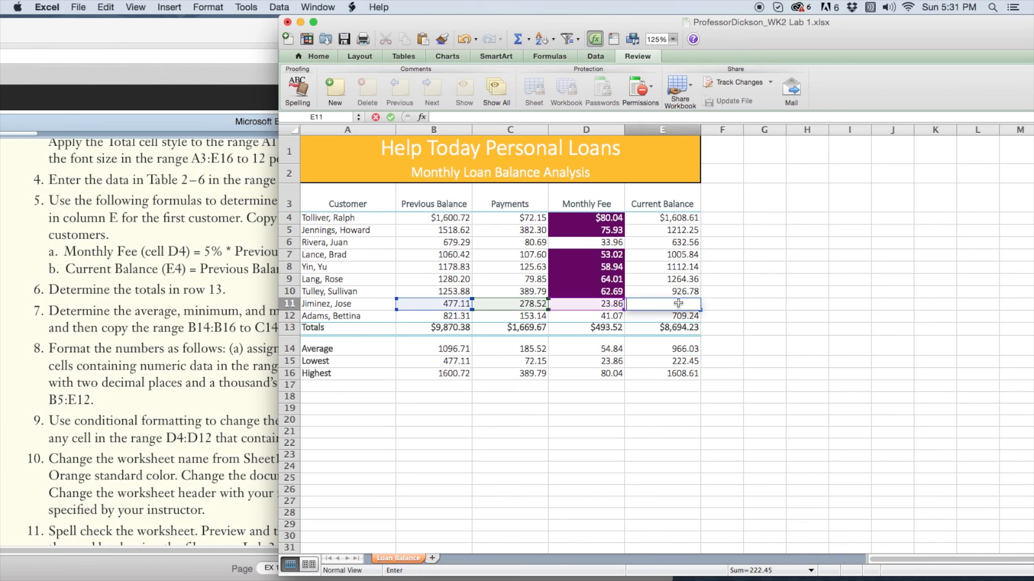
pyautogui.click(391, 119)
pyautogui.click(807, 317)
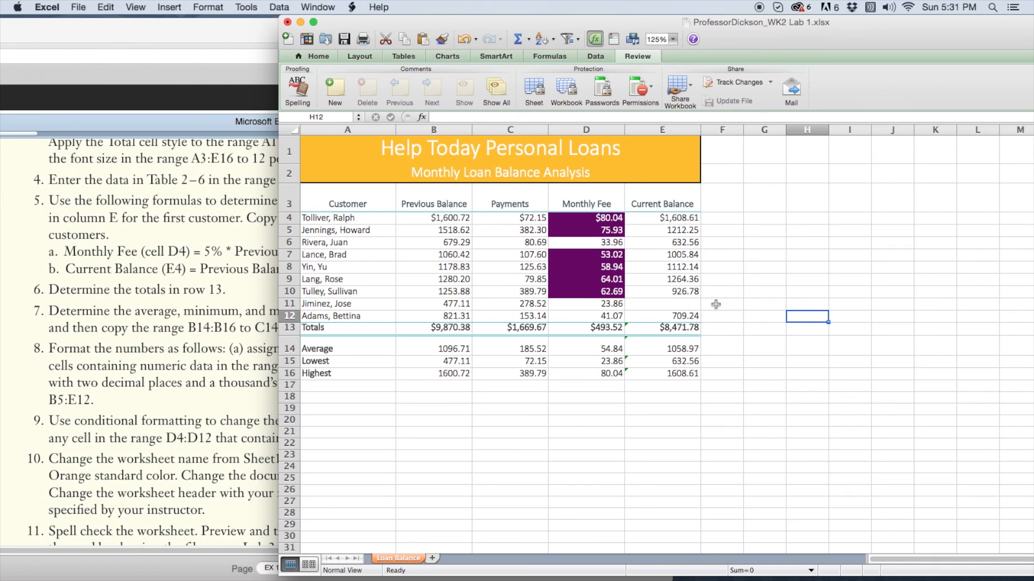
# Examine the error indicators on the Current Balance summary cells and check the average formula in E14
pyautogui.click(681, 304)
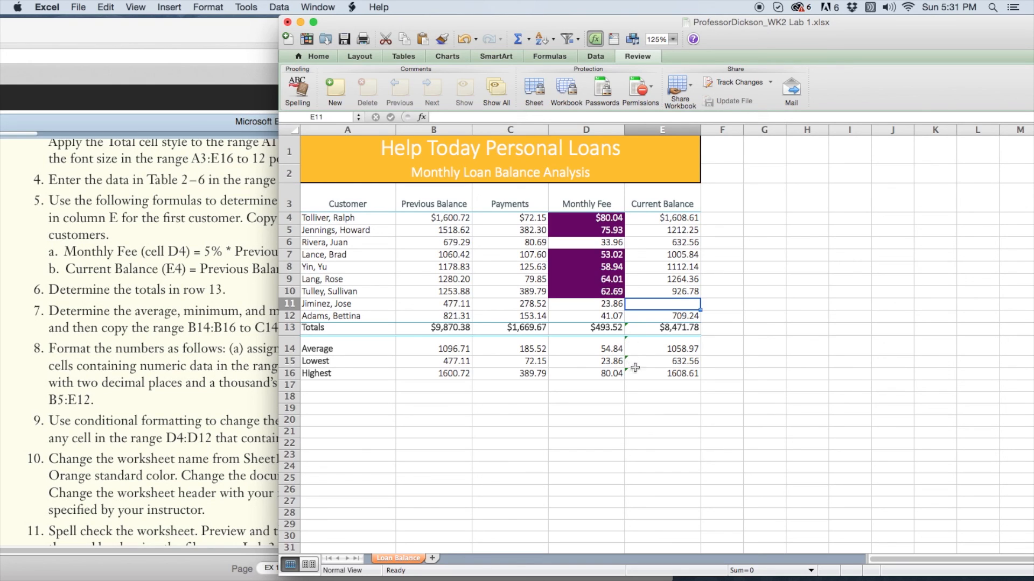
pyautogui.click(619, 374)
pyautogui.click(636, 374)
pyautogui.click(643, 395)
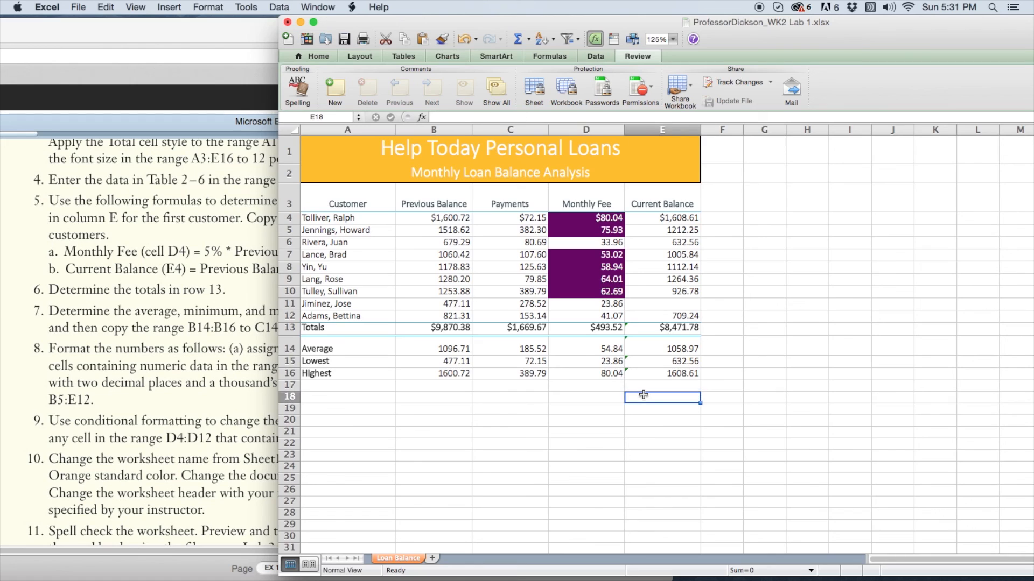
pyautogui.click(645, 348)
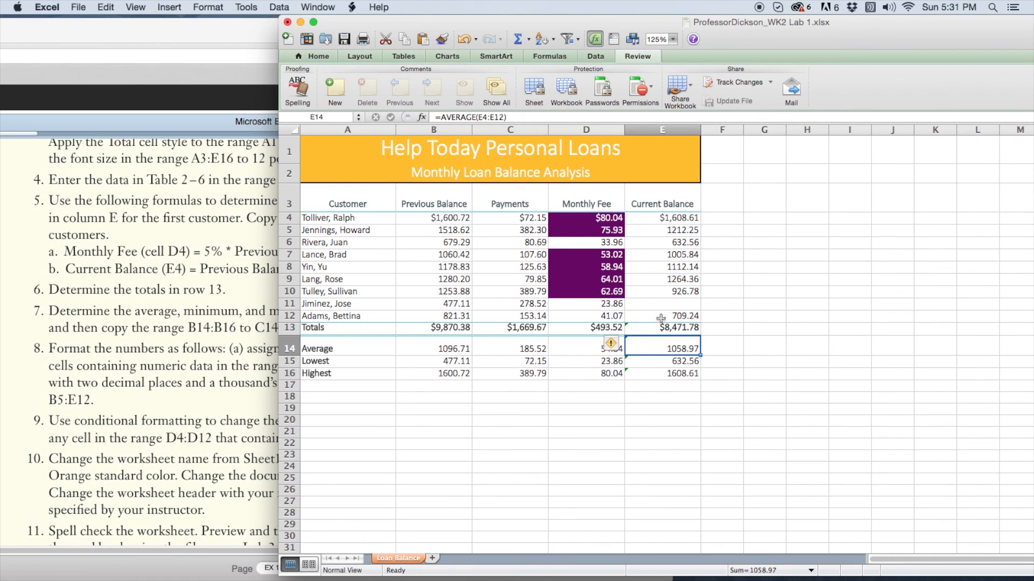
# Enter 0 as the Current Balance in E11 and compare the cell with the formula in E10
pyautogui.click(669, 304)
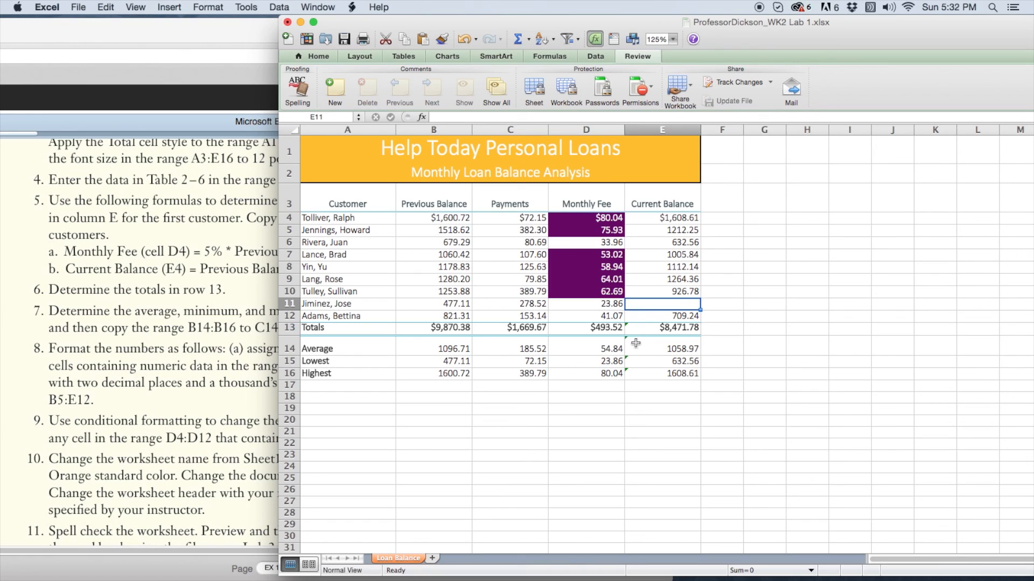
pyautogui.click(675, 306)
pyautogui.write('0')
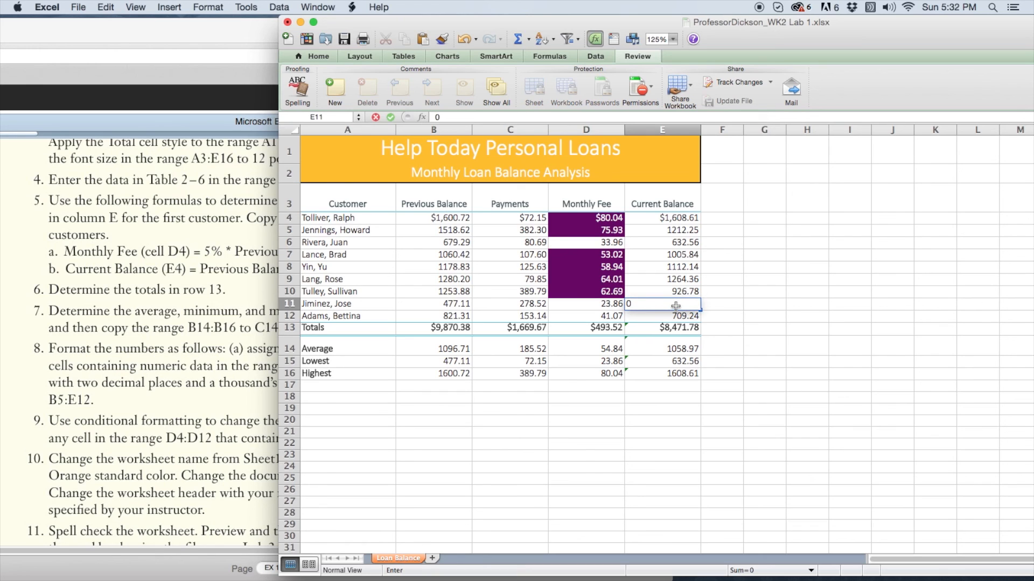
pyautogui.click(732, 308)
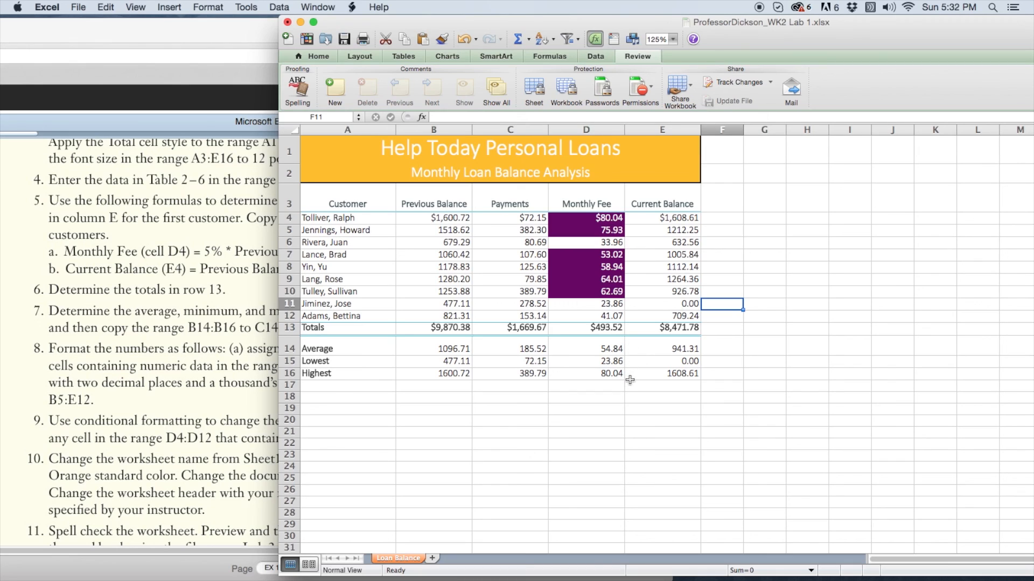
pyautogui.click(691, 304)
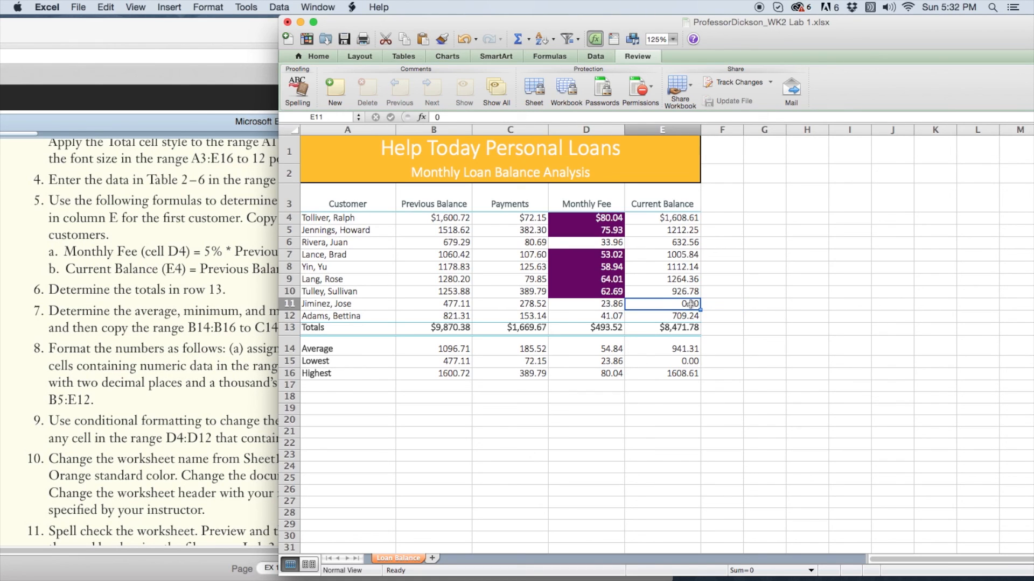
pyautogui.click(692, 291)
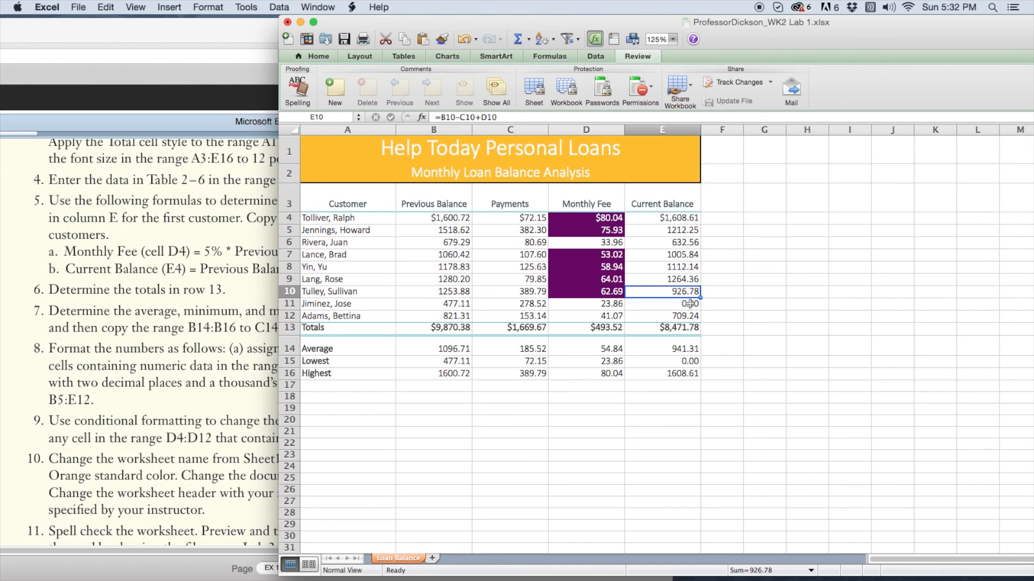
# Move the workbook window further over the textbook to show more of the worksheet's empty columns
pyautogui.click(509, 446)
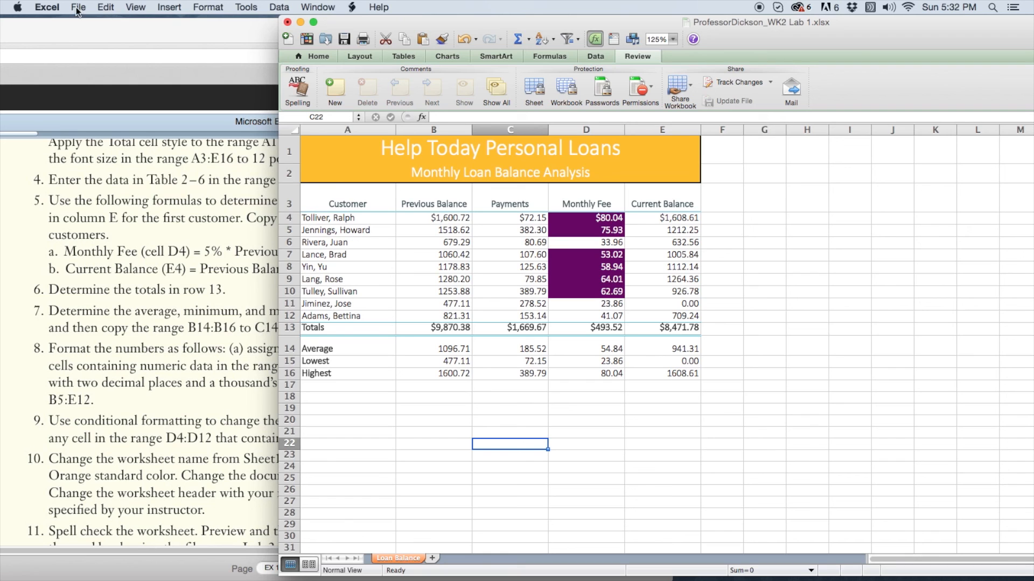
pyautogui.moveTo(796, 37); pyautogui.dragTo(708, 36)
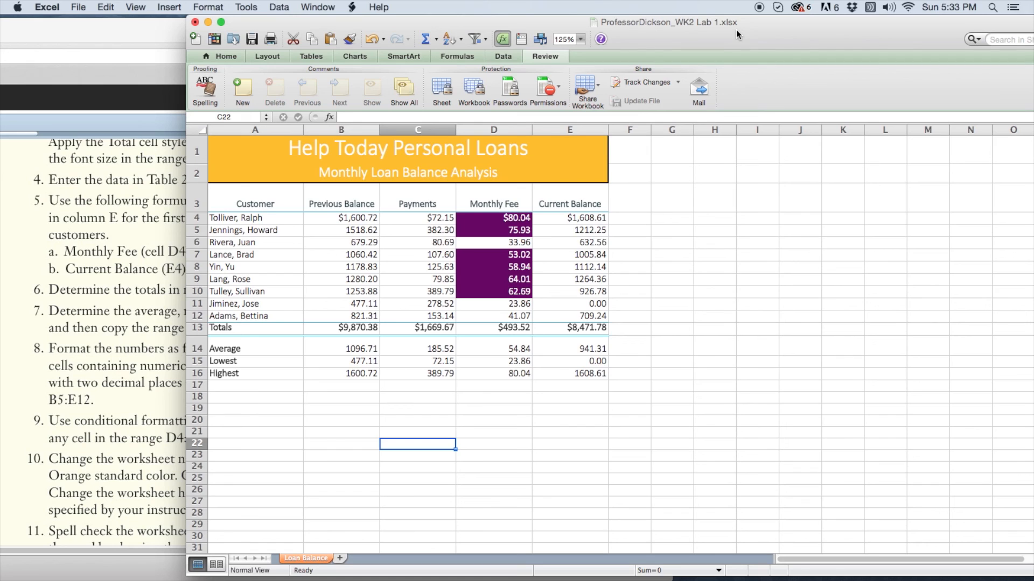
pyautogui.moveTo(405, 568)
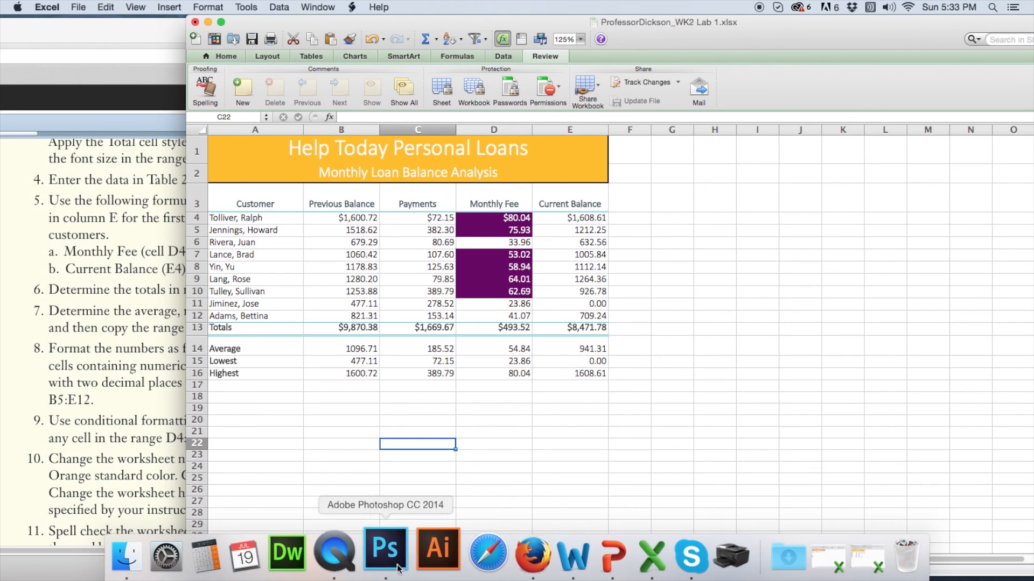